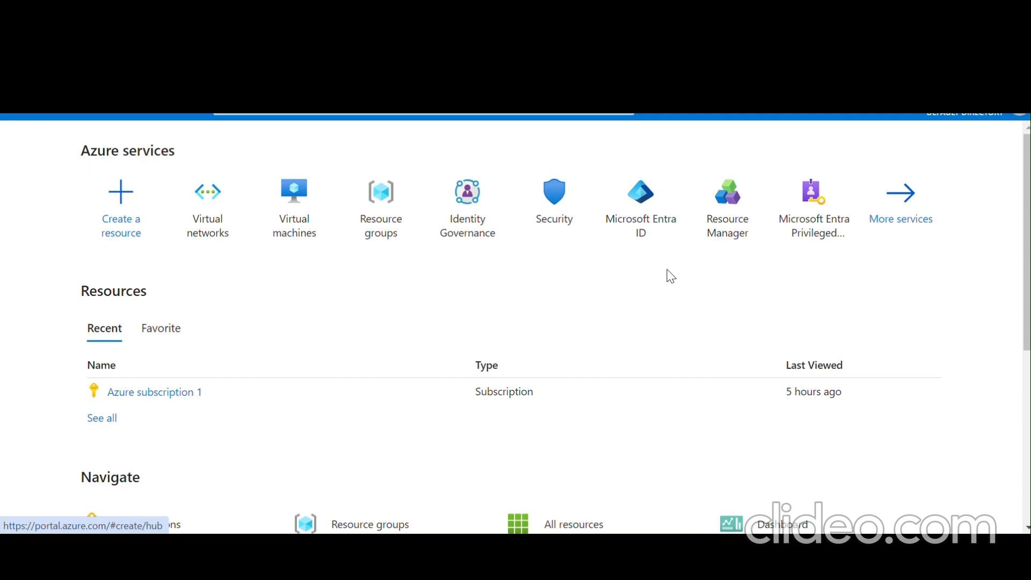
- Start a new virtual network named myVirtualNetwork in resource group LAB3, East US
click(209, 231)
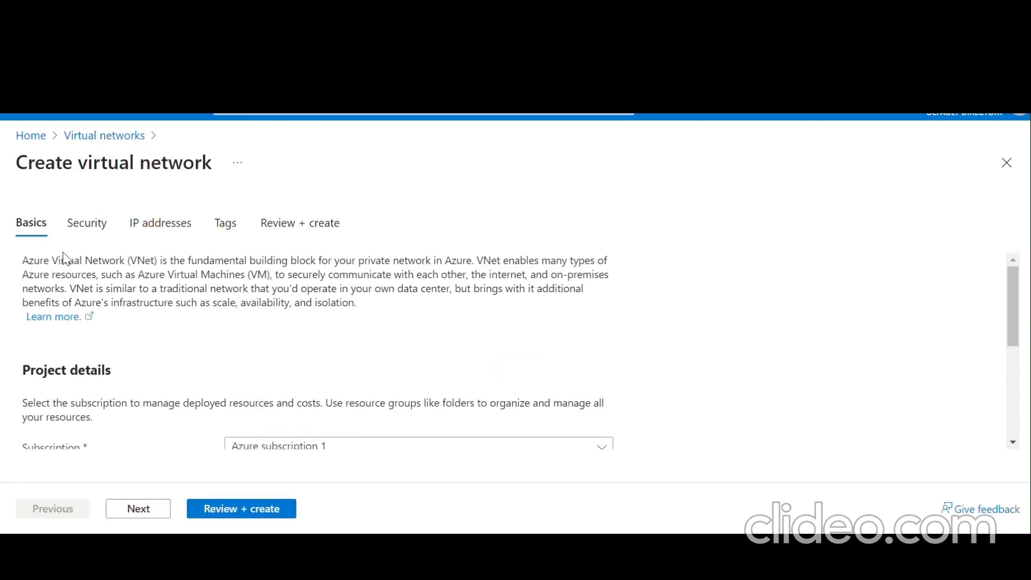
scroll(389, 352, down, 3)
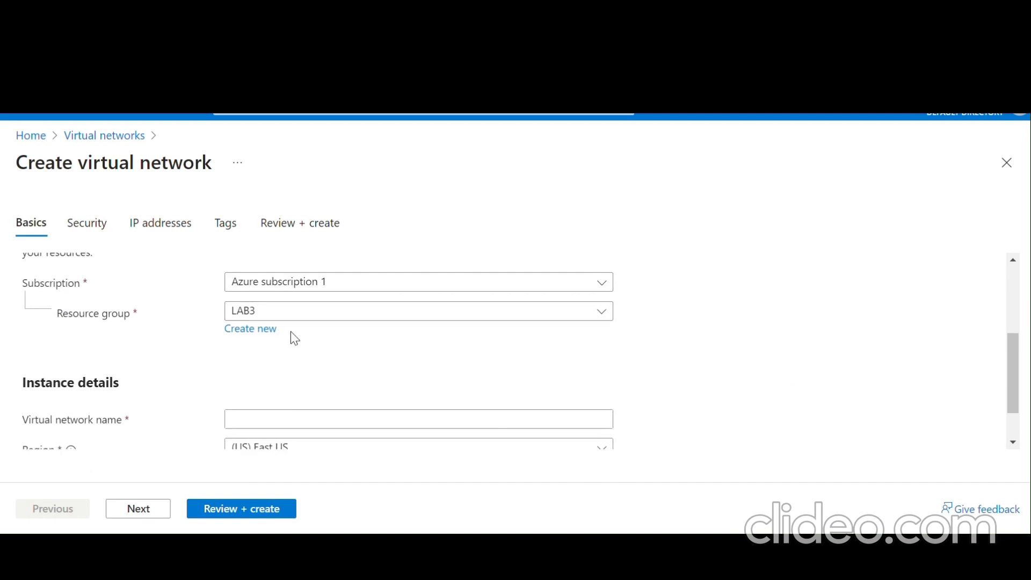
scroll(360, 336, down, 1)
click(296, 364)
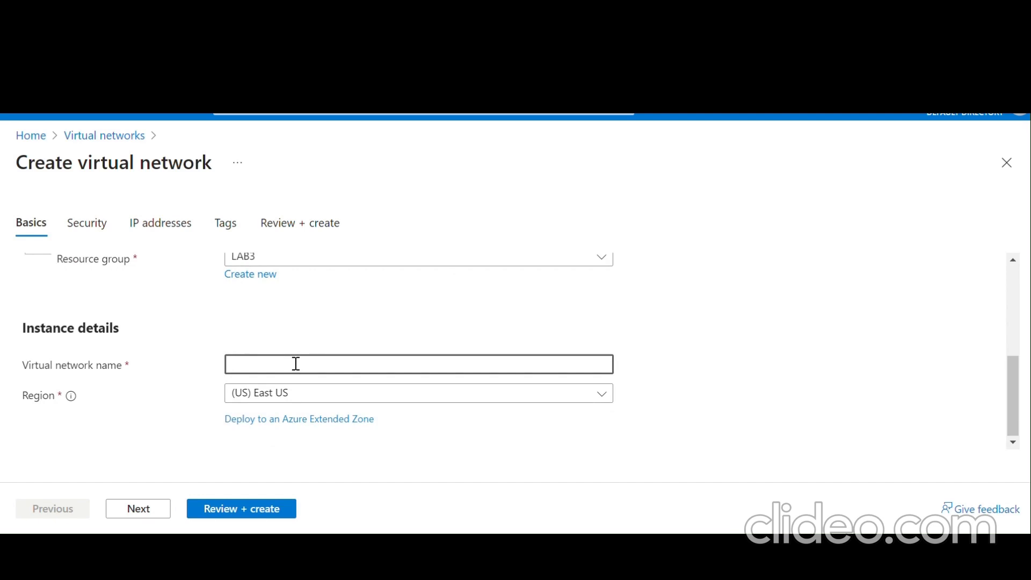
text(myVirtualNetwork)
- Advance the wizard past Security to the IP addresses step
click(141, 510)
scroll(181, 403, down, 2)
scroll(180, 403, down, 3)
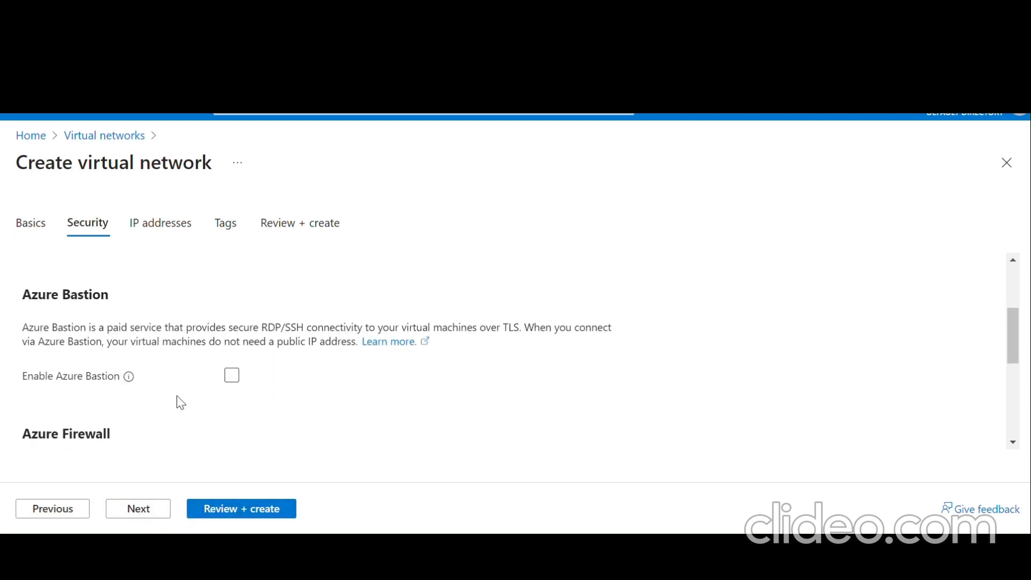
scroll(181, 403, down, 4)
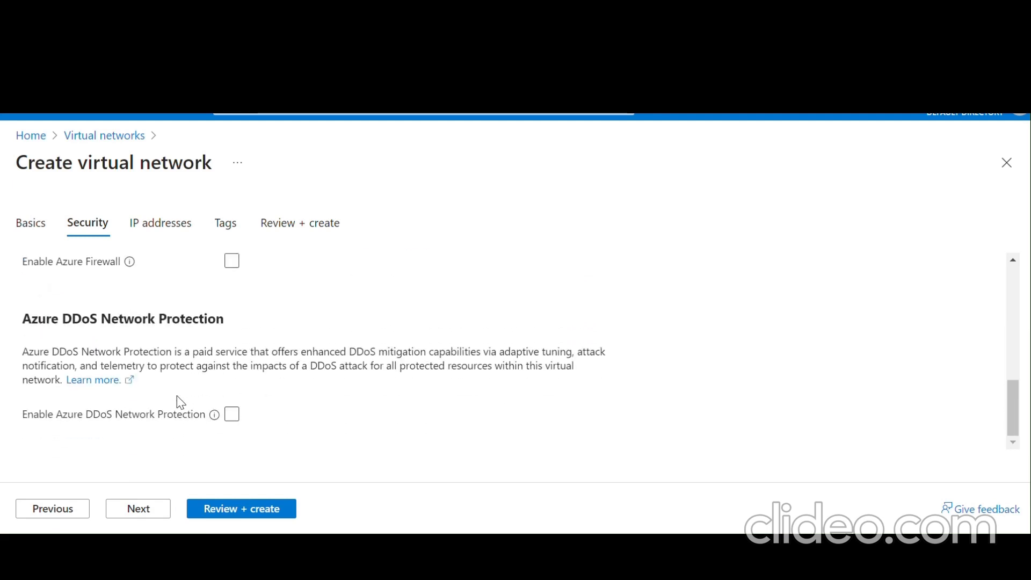
click(142, 513)
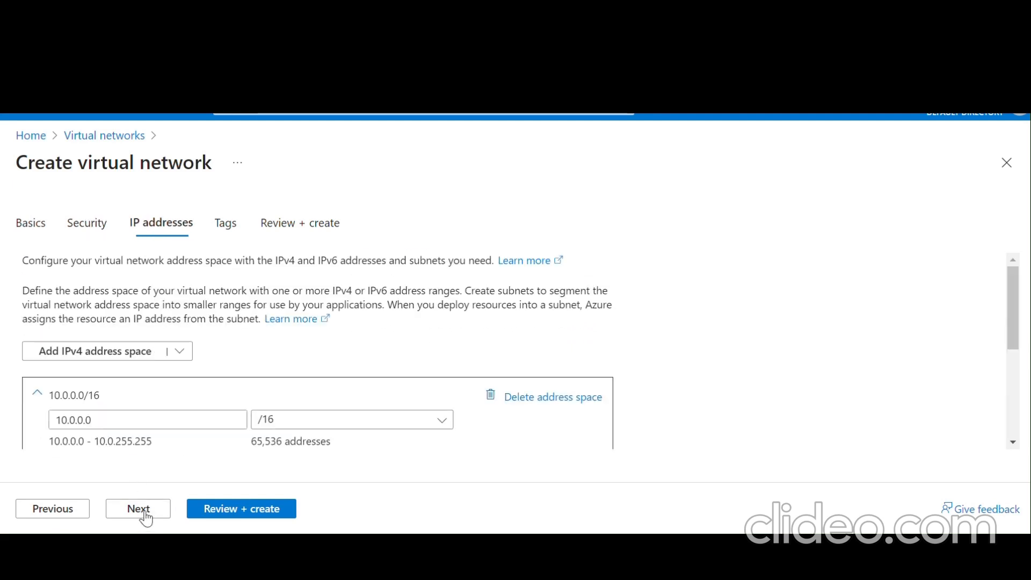
scroll(283, 340, down, 1)
scroll(283, 340, down, 3)
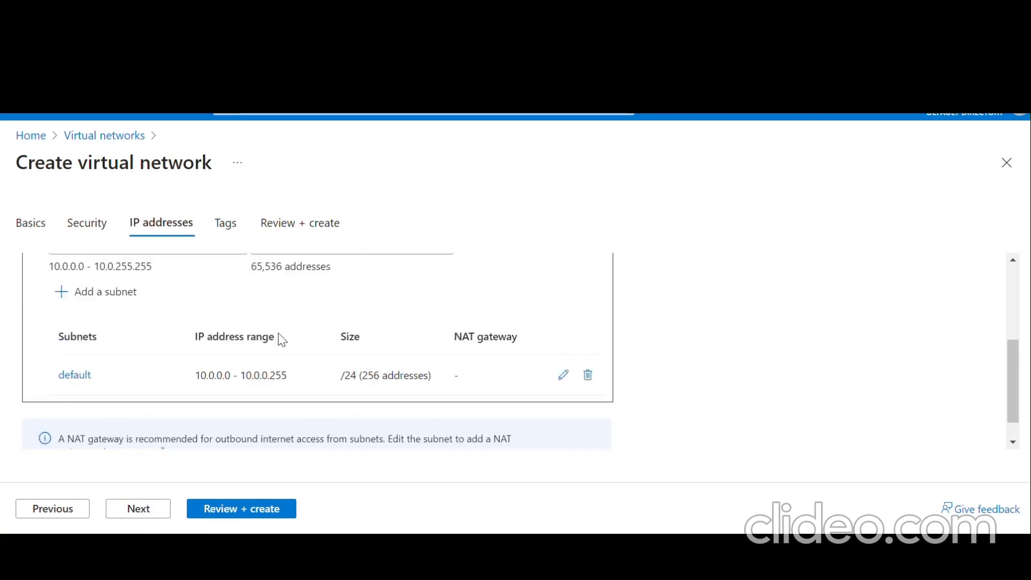
scroll(282, 340, up, 2)
scroll(283, 339, up, 1)
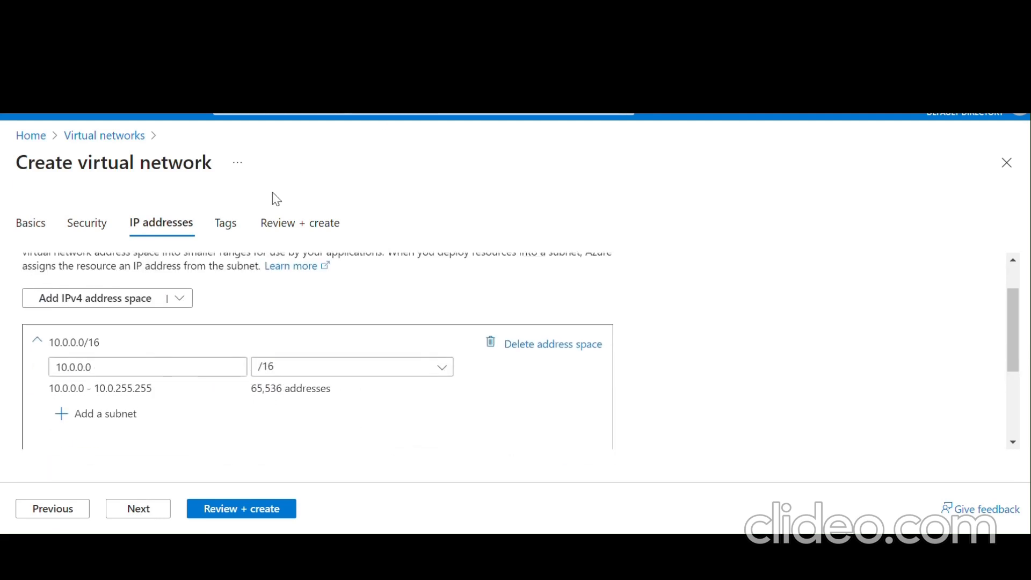
- Change the address space to 10.6.0.0/24 and open the default subnet for editing
click(123, 366)
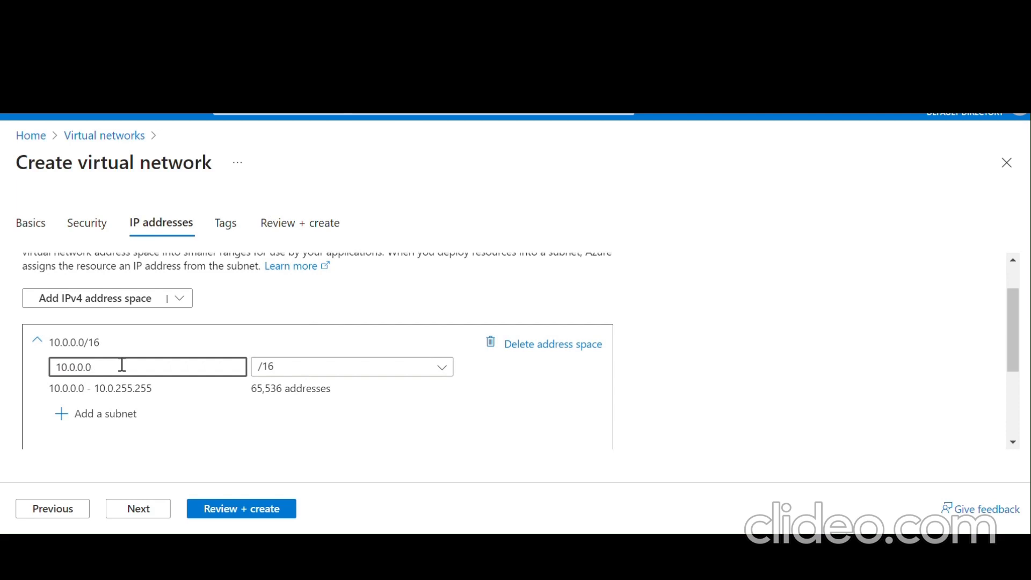
key(BackSpace)
key(BackSpace)
key(BackSpace)
key(BackSpace)
key(BackSpace)
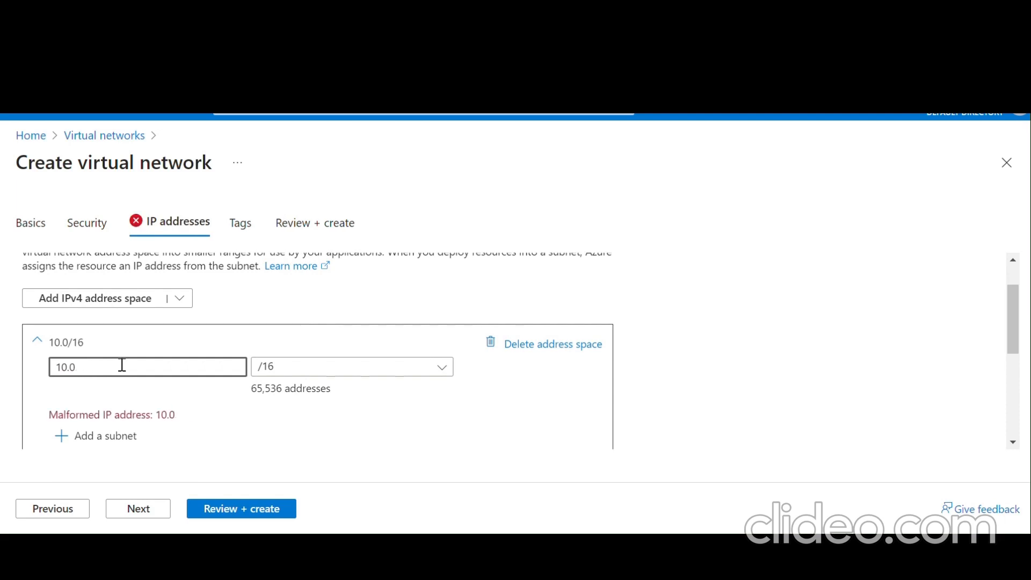
text(6.0.0)
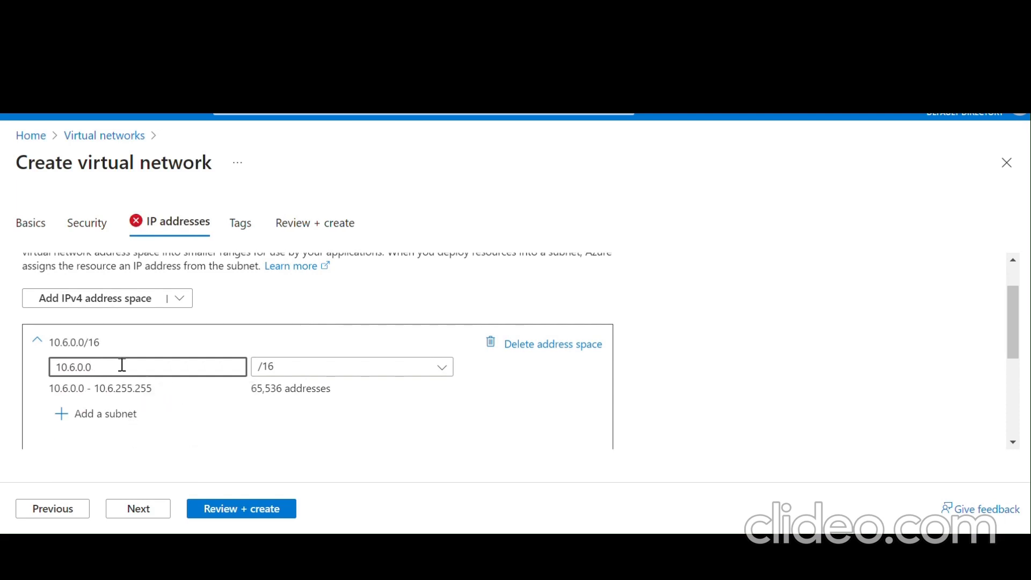
click(295, 370)
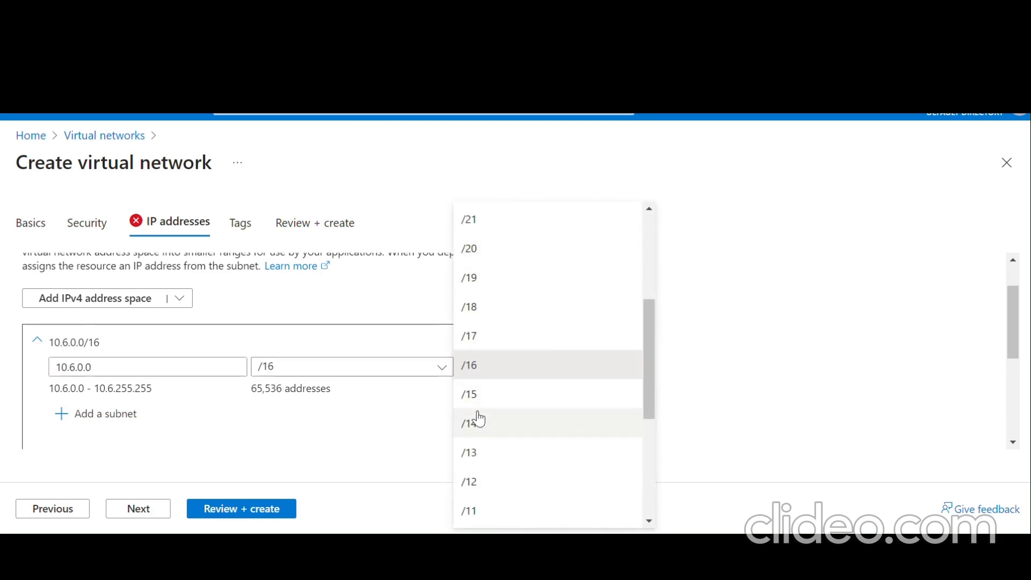
scroll(479, 420, up, 4)
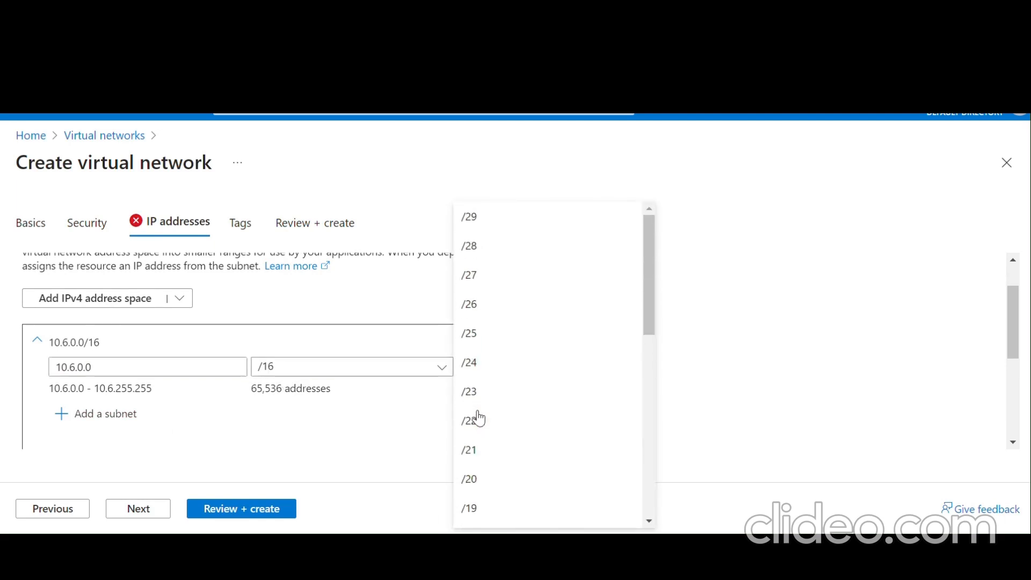
click(502, 304)
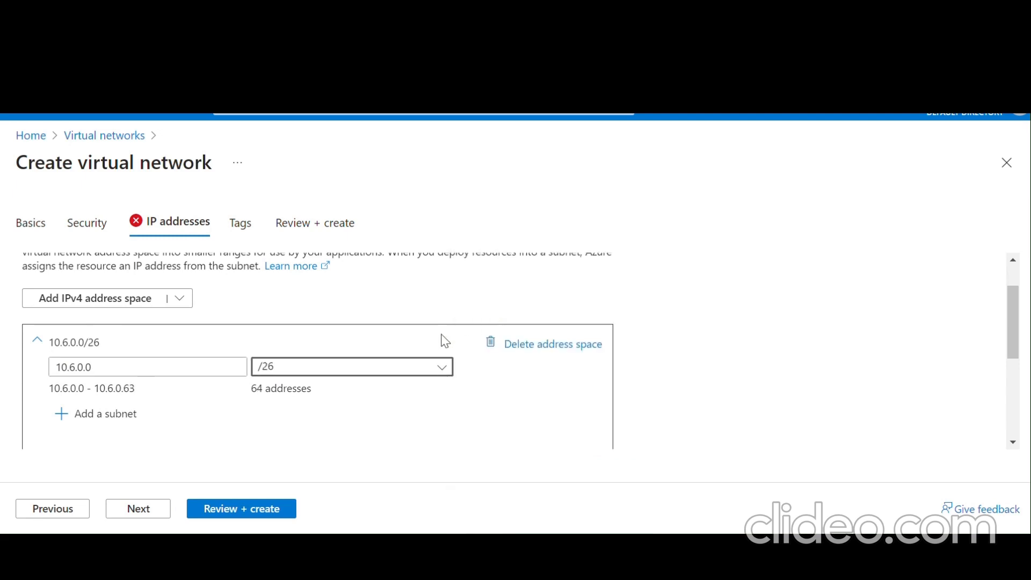
click(391, 369)
click(490, 369)
scroll(470, 401, down, 2)
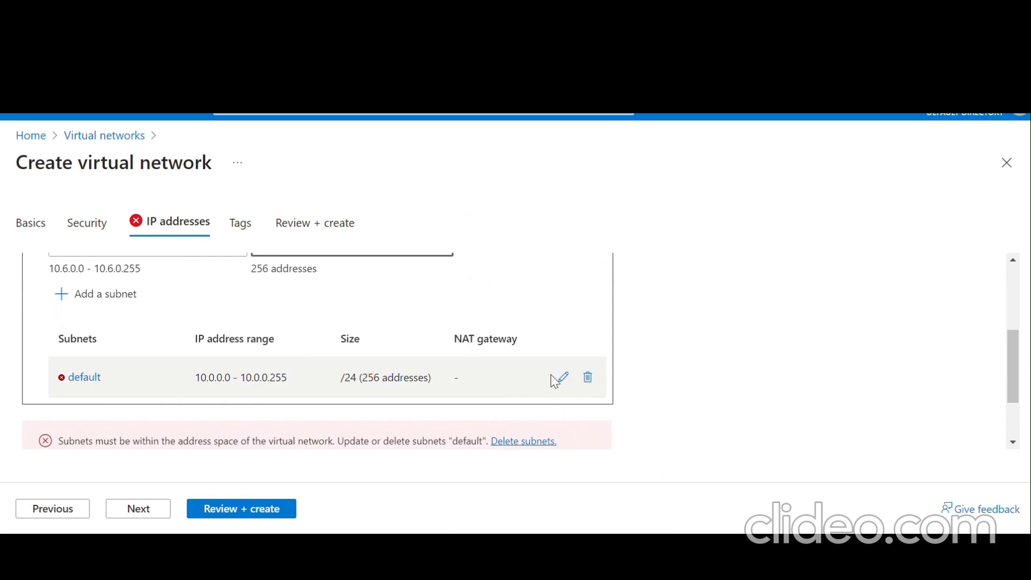
click(561, 379)
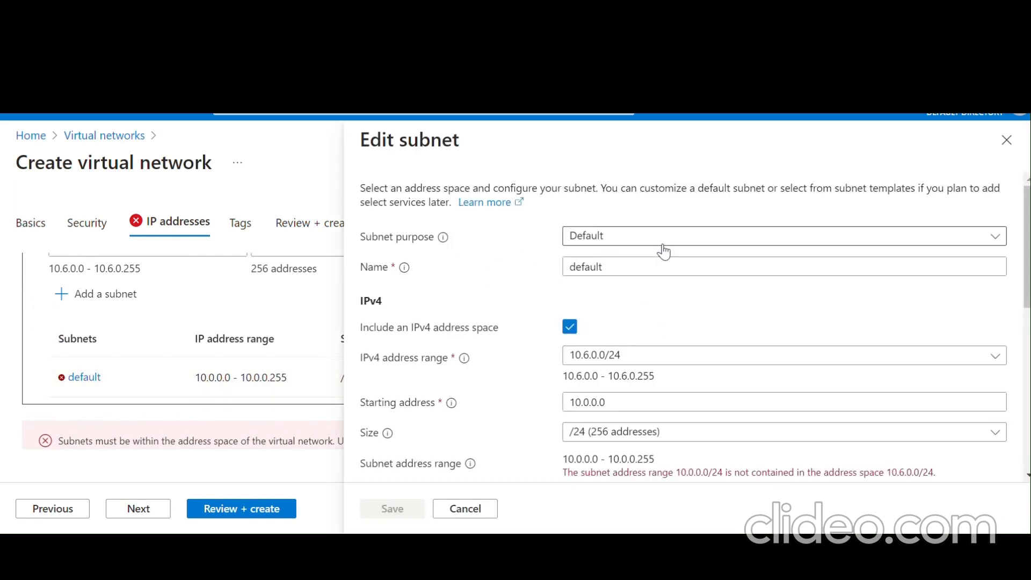
- Rename the default subnet to Public
click(654, 266)
key(BackSpace)
key(BackSpace)
key(BackSpace)
key(BackSpace)
key(BackSpace)
key(BackSpace)
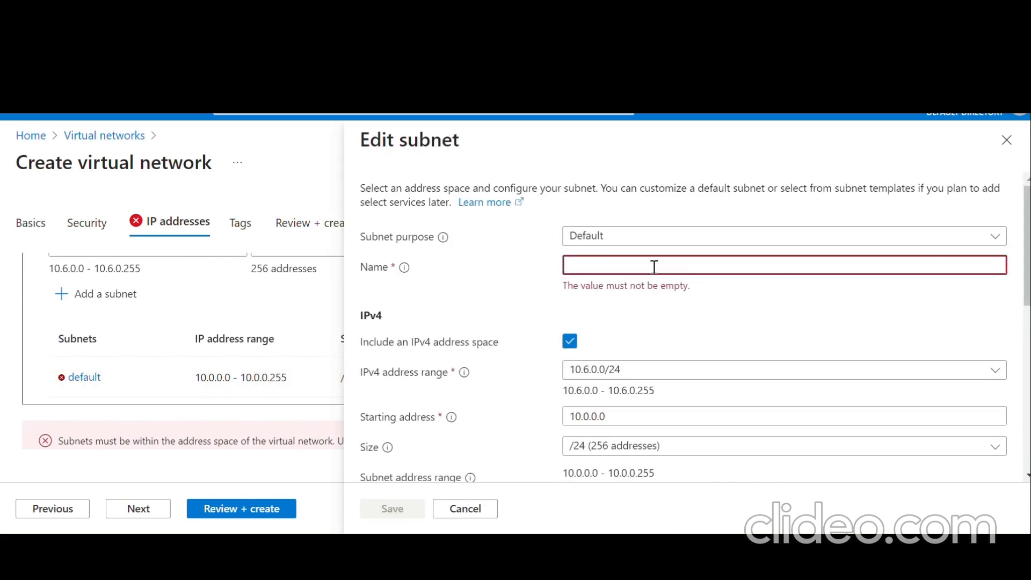
text(Public)
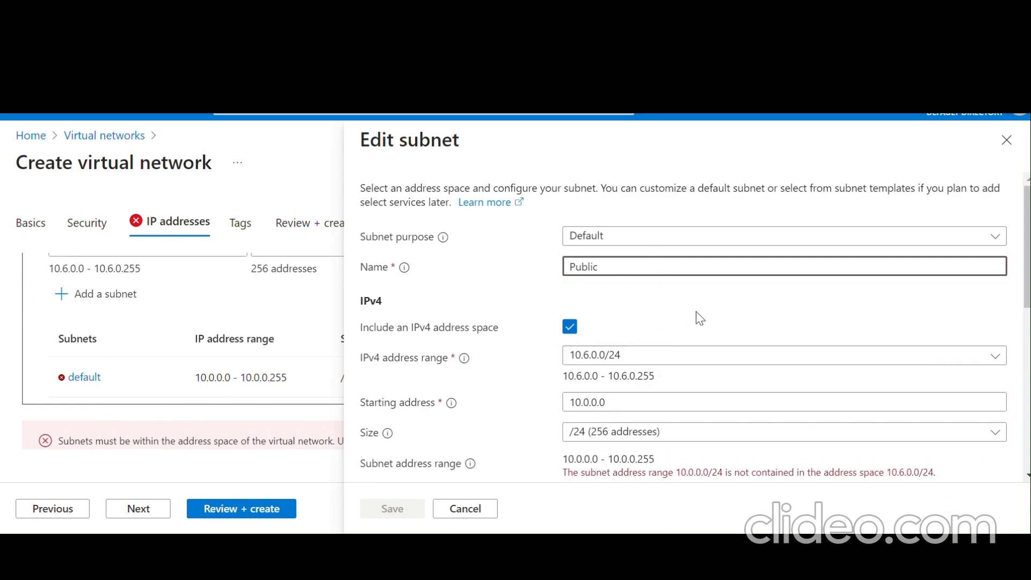
scroll(696, 312, down, 1)
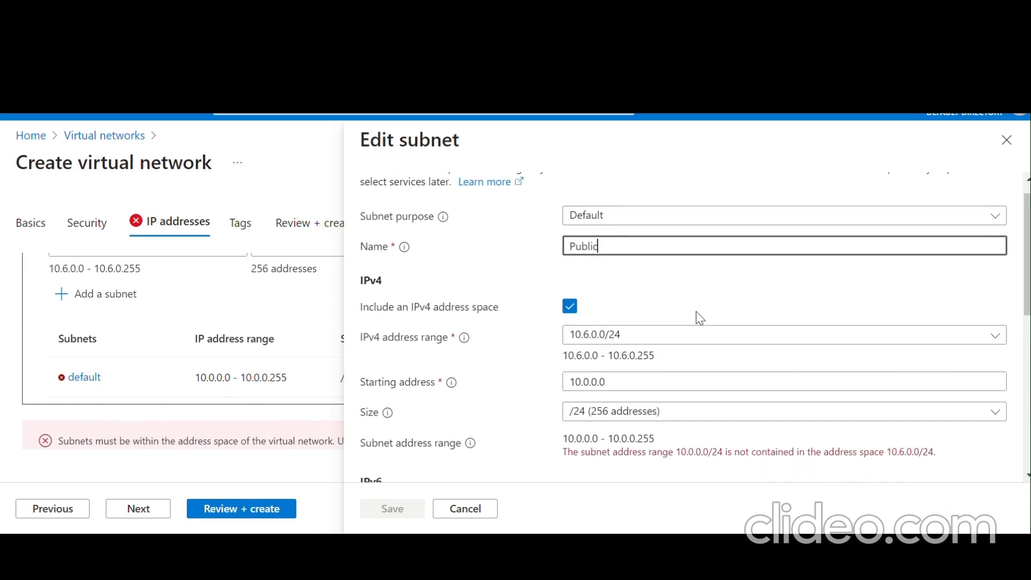
scroll(695, 317, down, 2)
scroll(661, 395, down, 1)
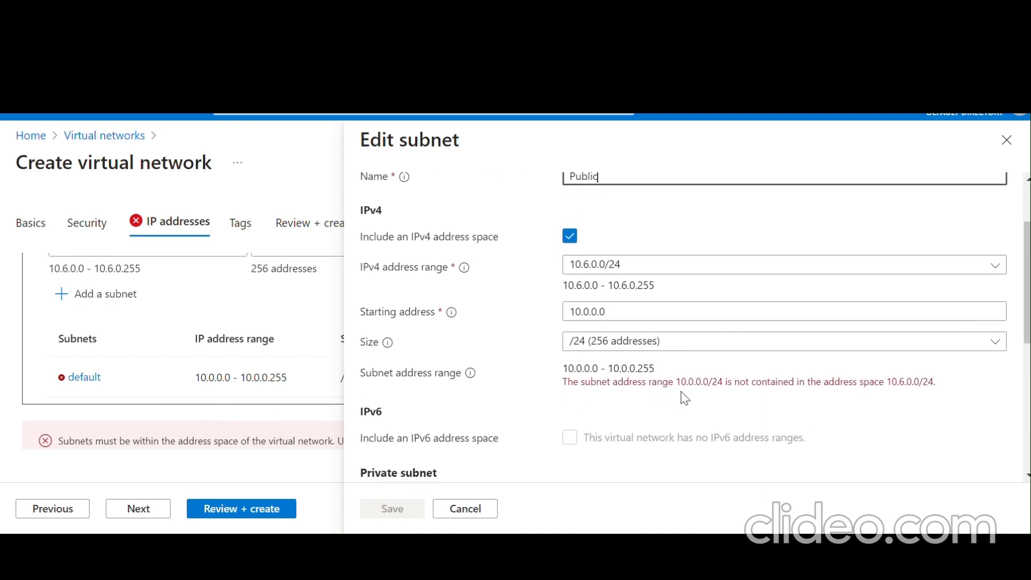
scroll(684, 397, down, 1)
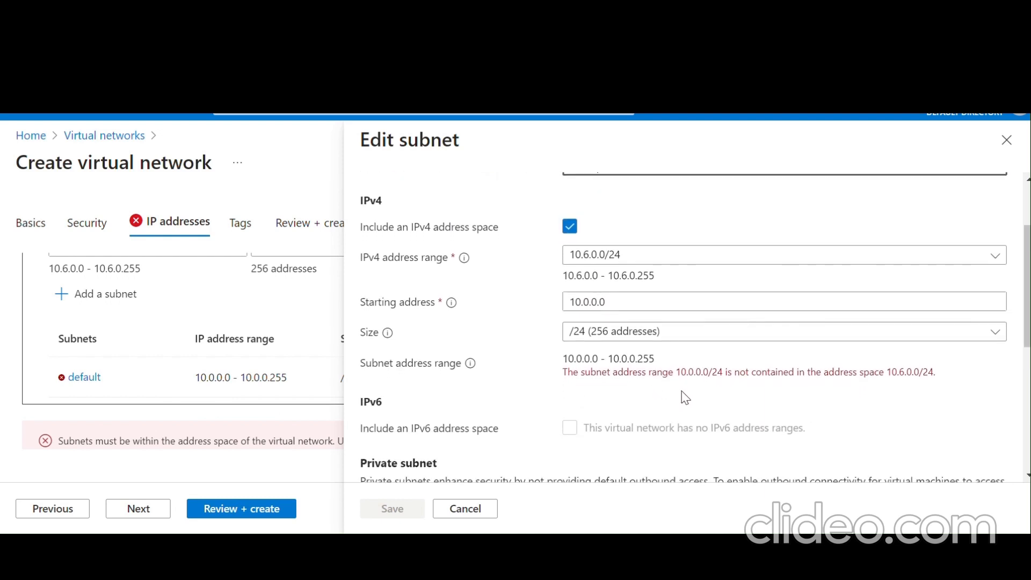
- Set the subnet's starting address to 10.6.0.0 and save it
click(588, 302)
key(BackSpace)
text(6)
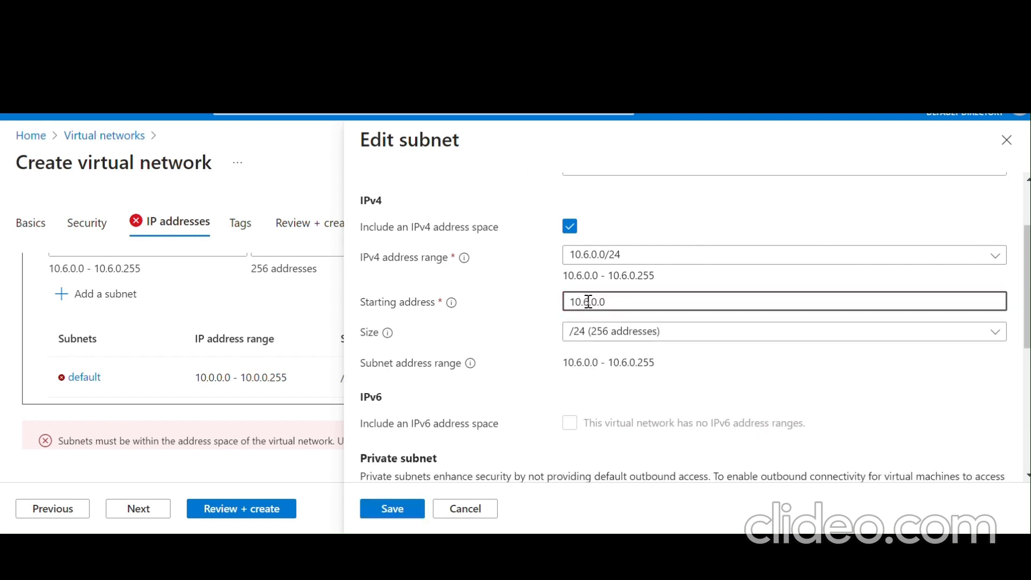
key(BackSpace)
text(0)
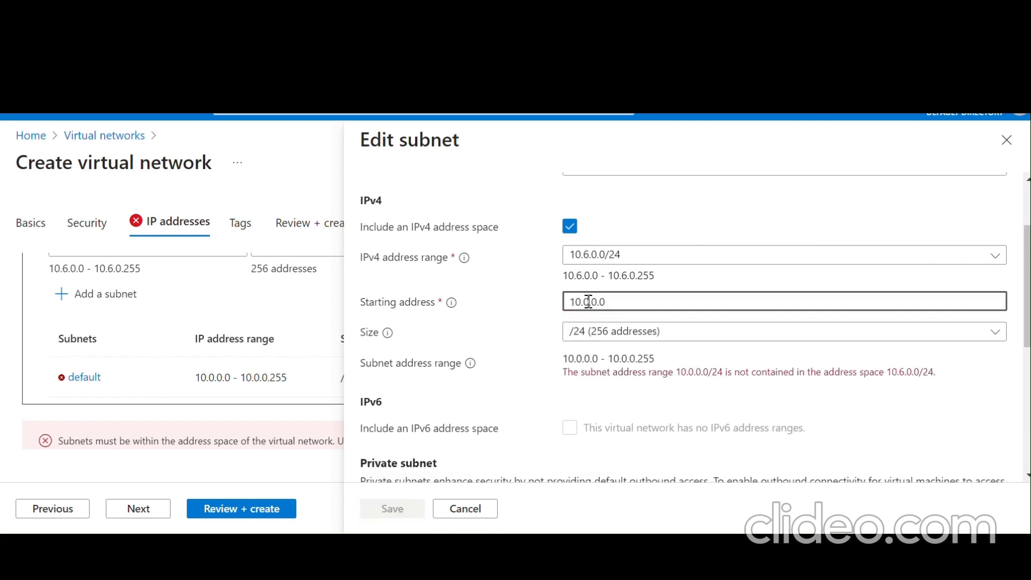
key(BackSpace)
text(6)
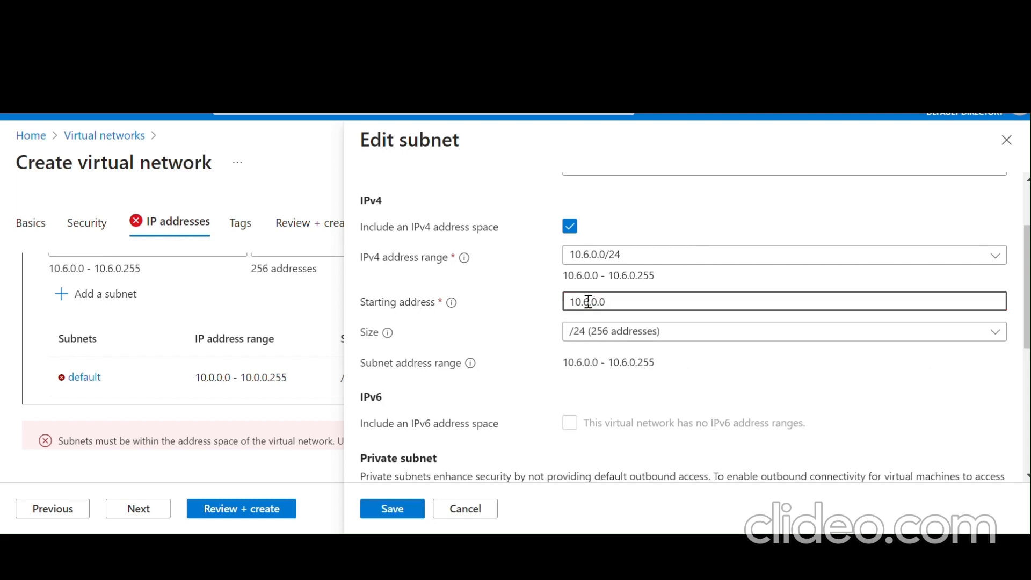
scroll(754, 397, down, 5)
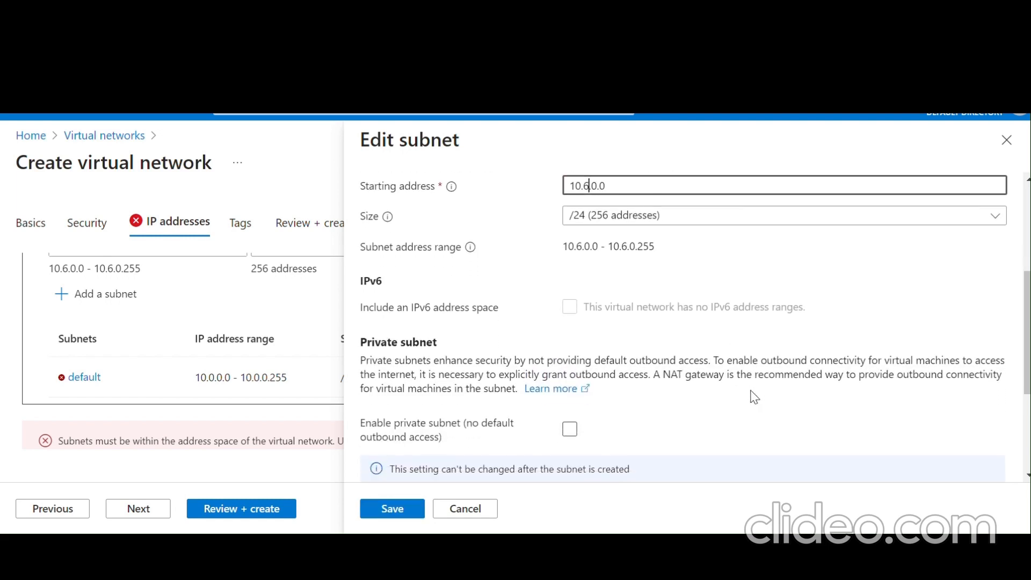
click(392, 516)
scroll(558, 421, up, 3)
scroll(560, 424, up, 2)
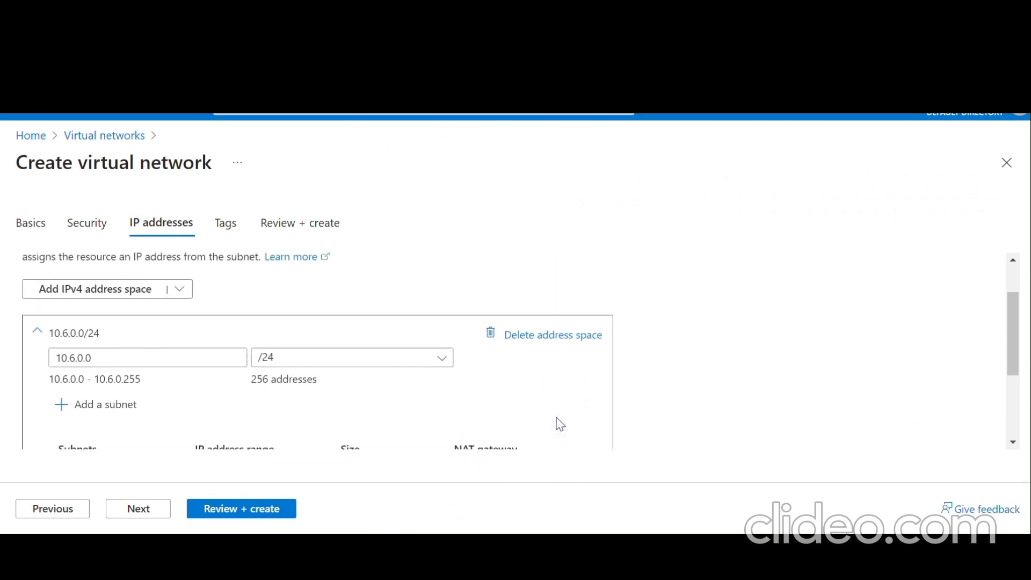
- Validate and create myVirtualNetwork, then open the deployed network
scroll(560, 424, down, 4)
scroll(558, 423, up, 4)
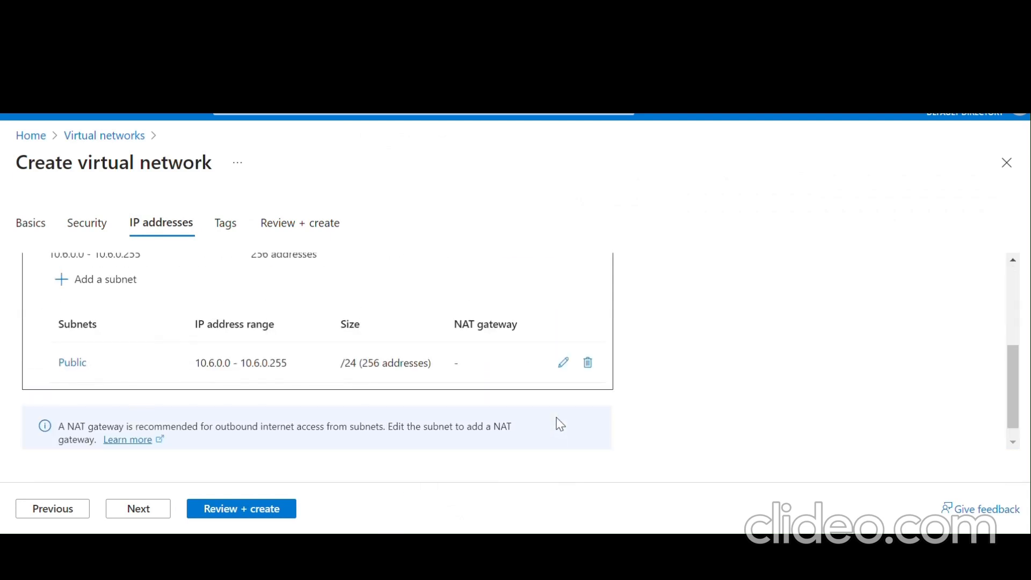
scroll(555, 423, down, 4)
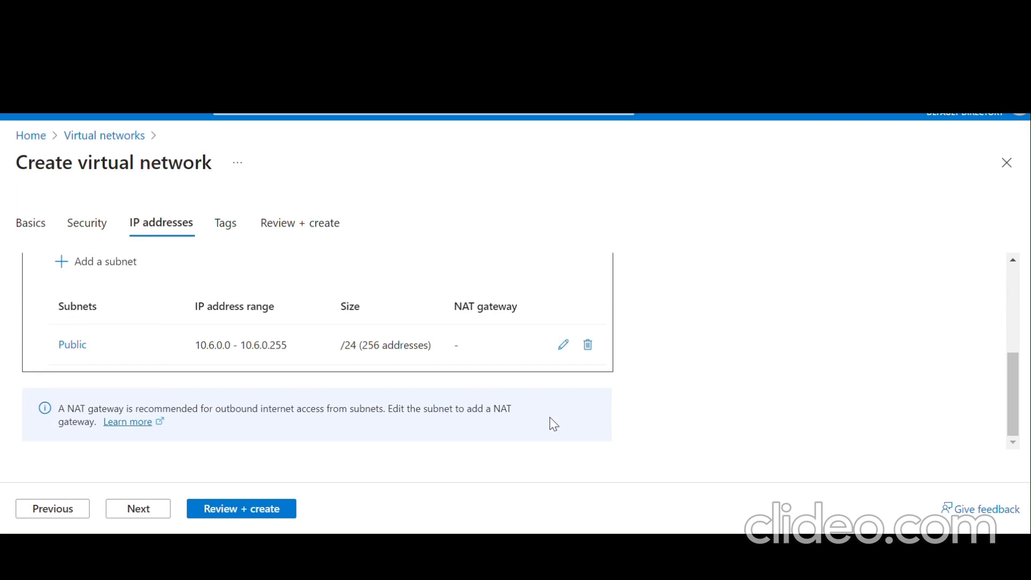
click(243, 510)
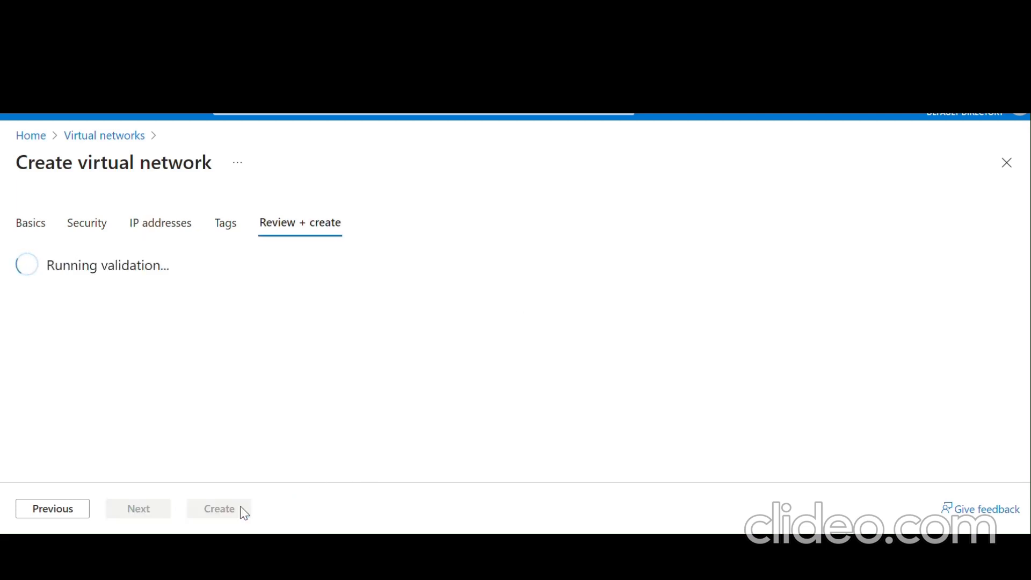
scroll(446, 352, down, 4)
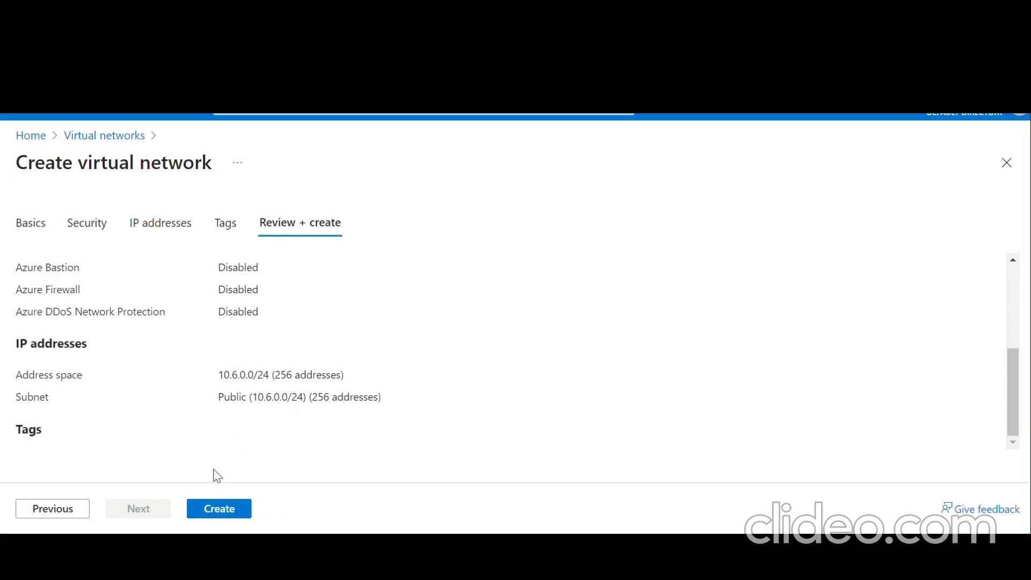
click(223, 510)
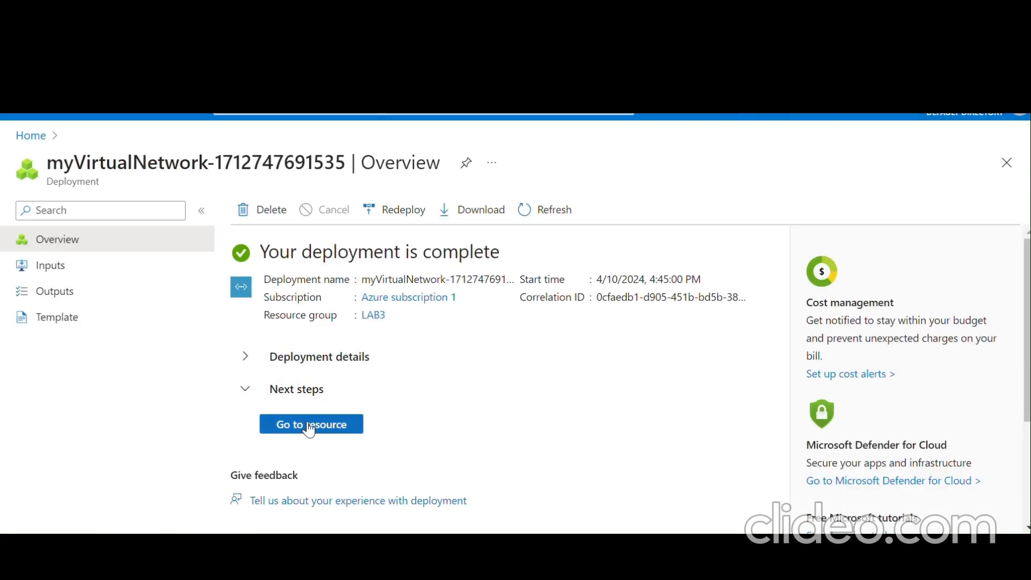
click(311, 426)
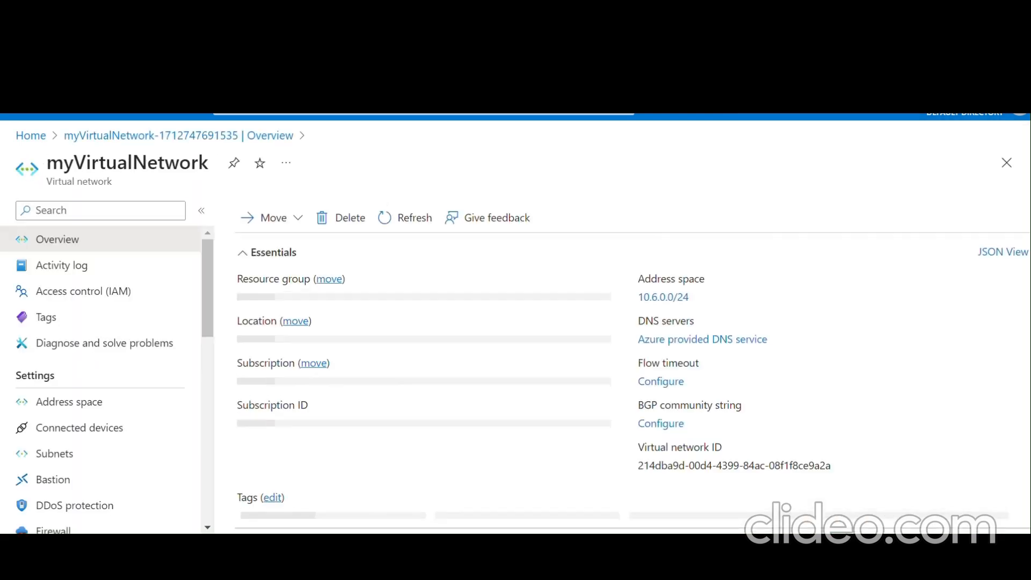
- Add a subnet named Private with address range 10.6.1.0/24
click(150, 454)
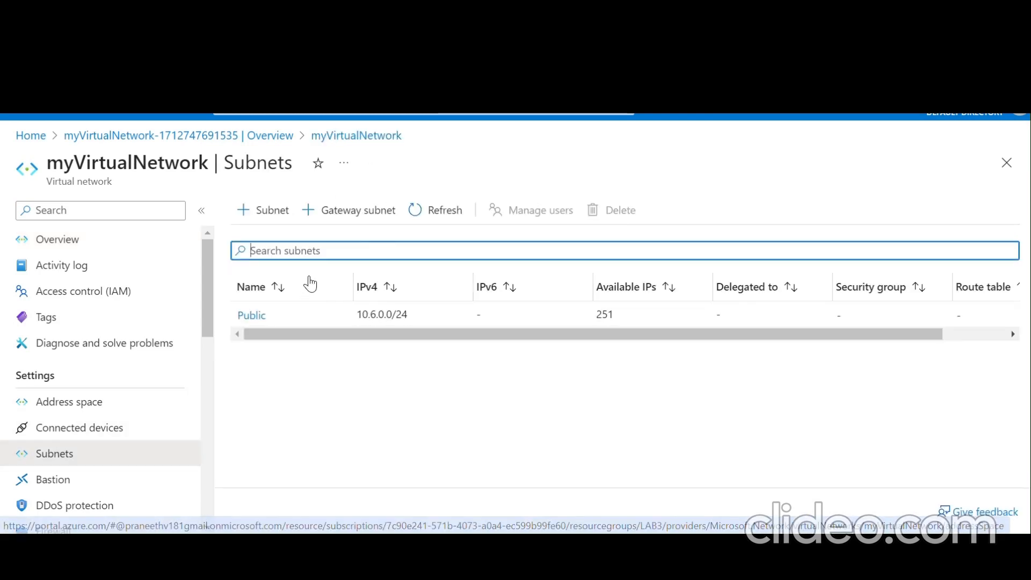
click(267, 210)
text(P)
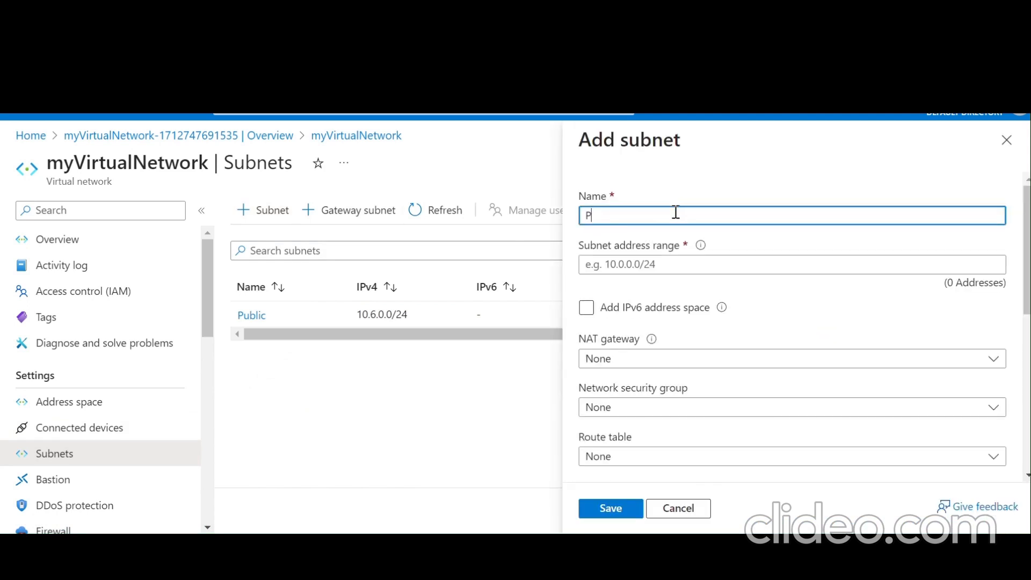
text(rivate)
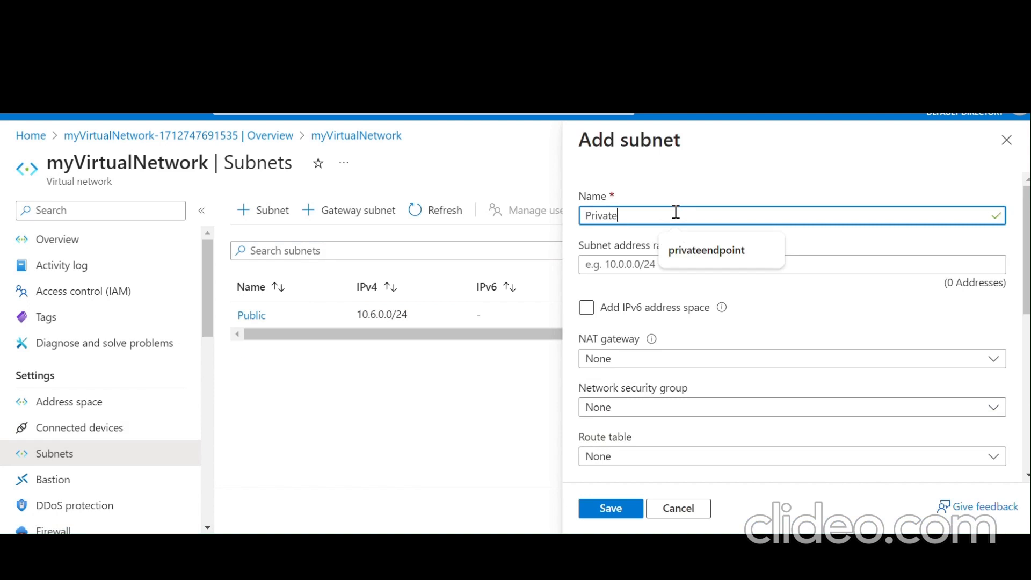
click(635, 266)
text(1)
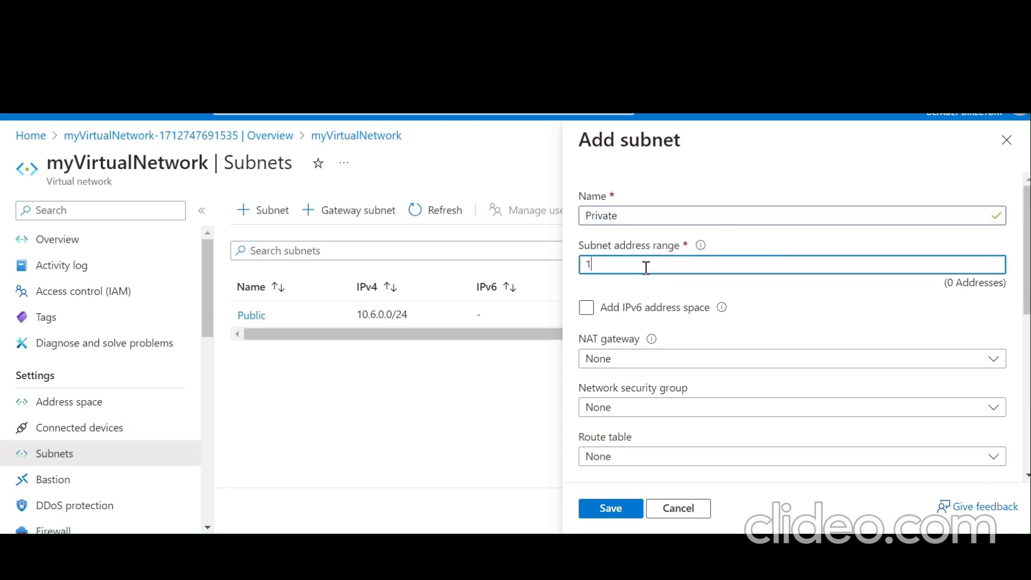
text(0.6.1.)
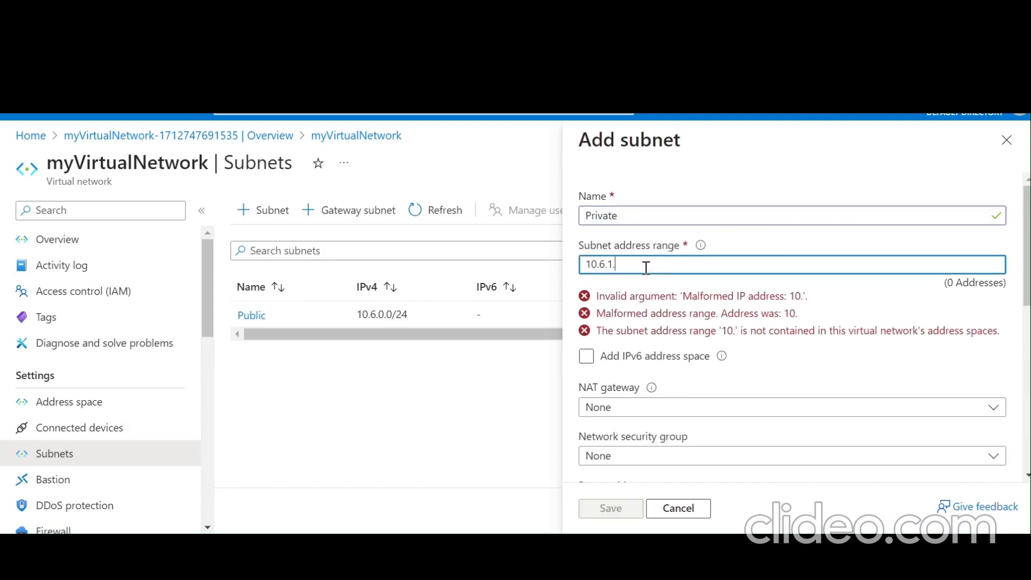
text(0/24)
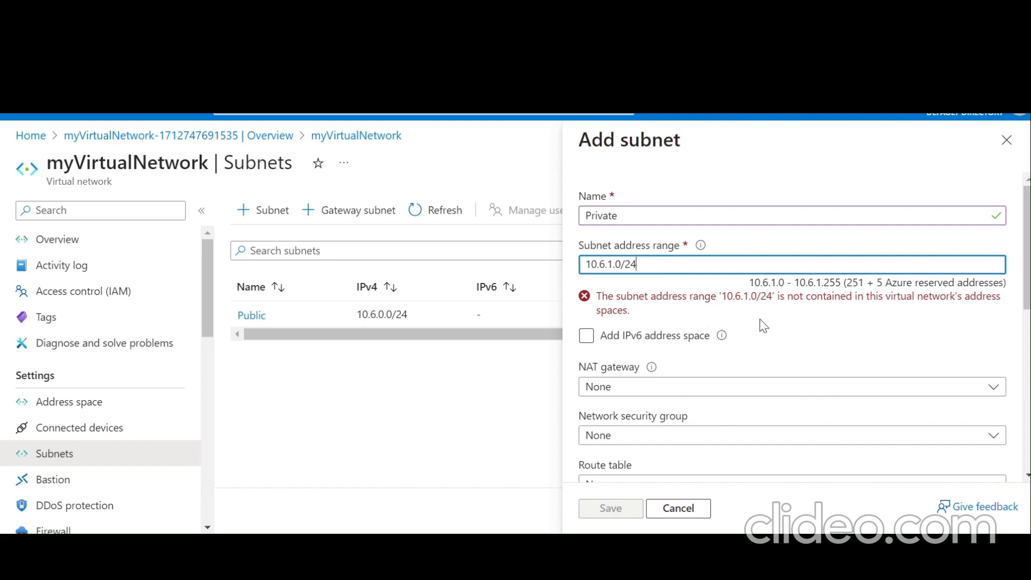
- Enable the Microsoft.Storage service endpoint on Private and save the subnet
scroll(808, 340, down, 1)
scroll(805, 335, up, 1)
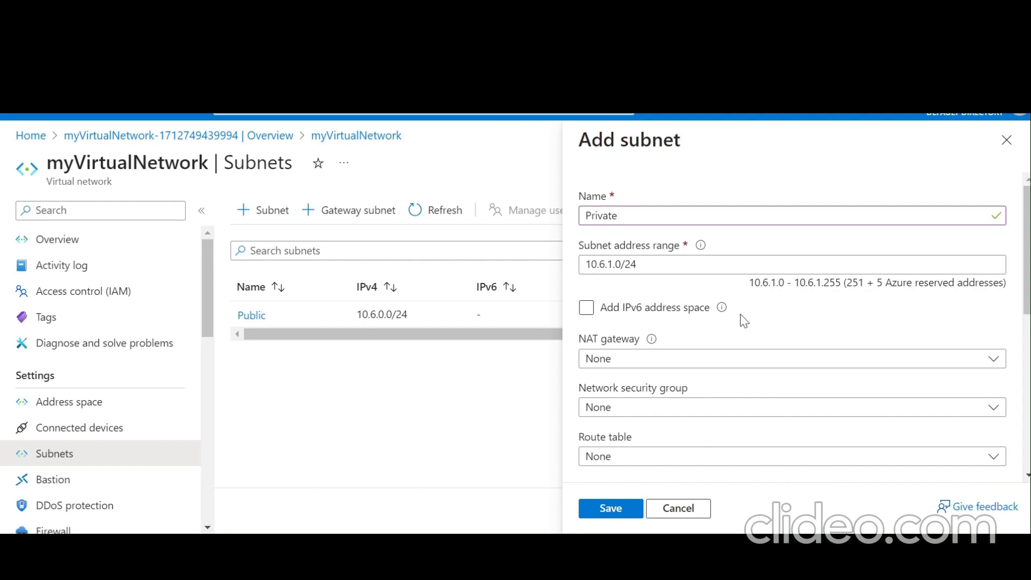
scroll(676, 220, down, 5)
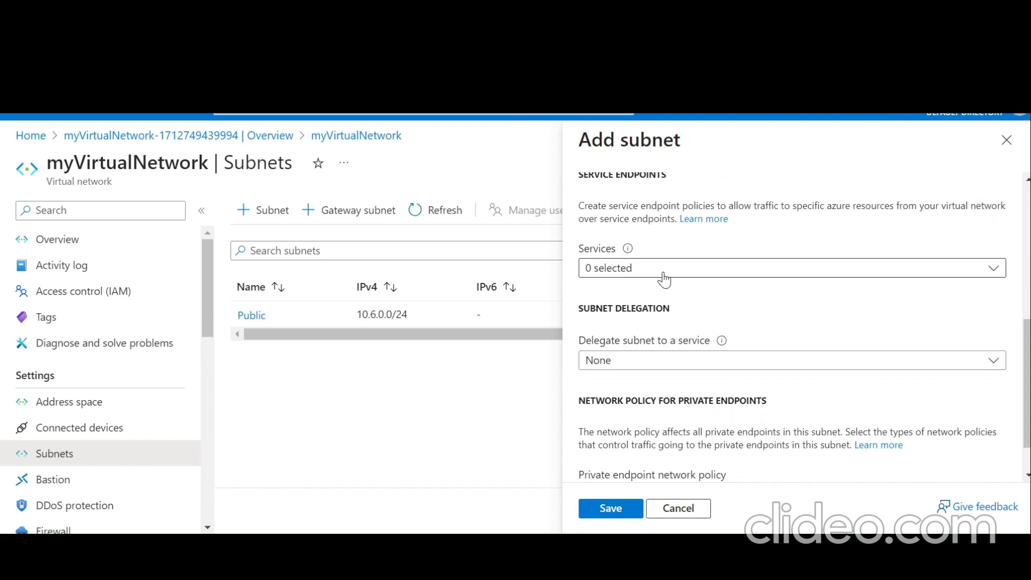
click(664, 276)
scroll(652, 371, down, 1)
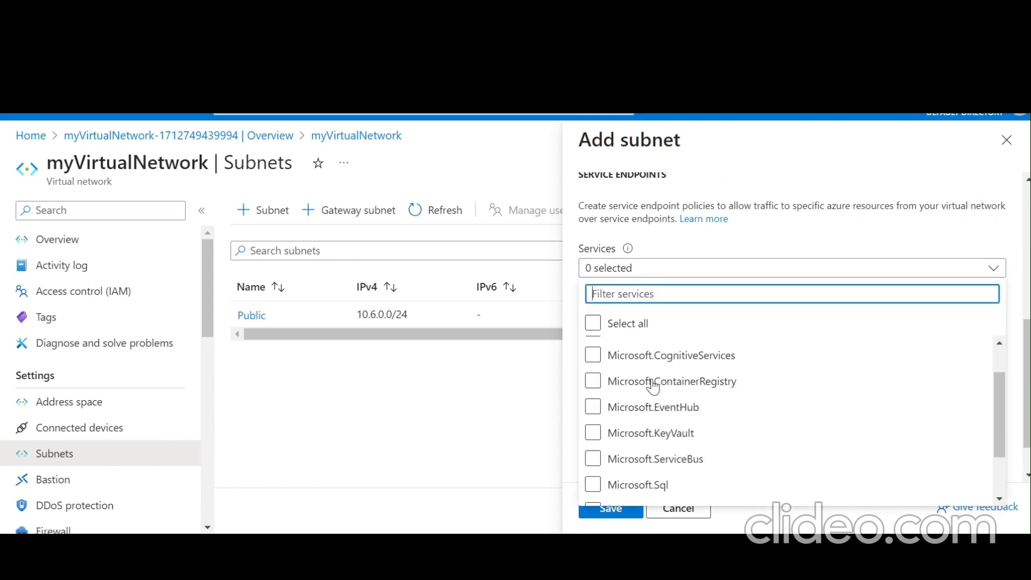
scroll(652, 386, down, 2)
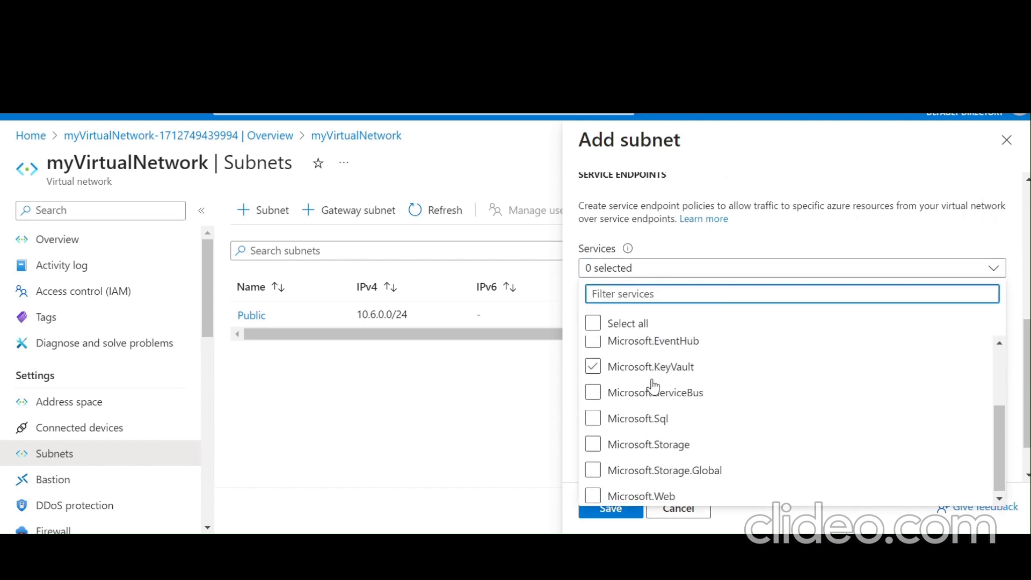
click(648, 448)
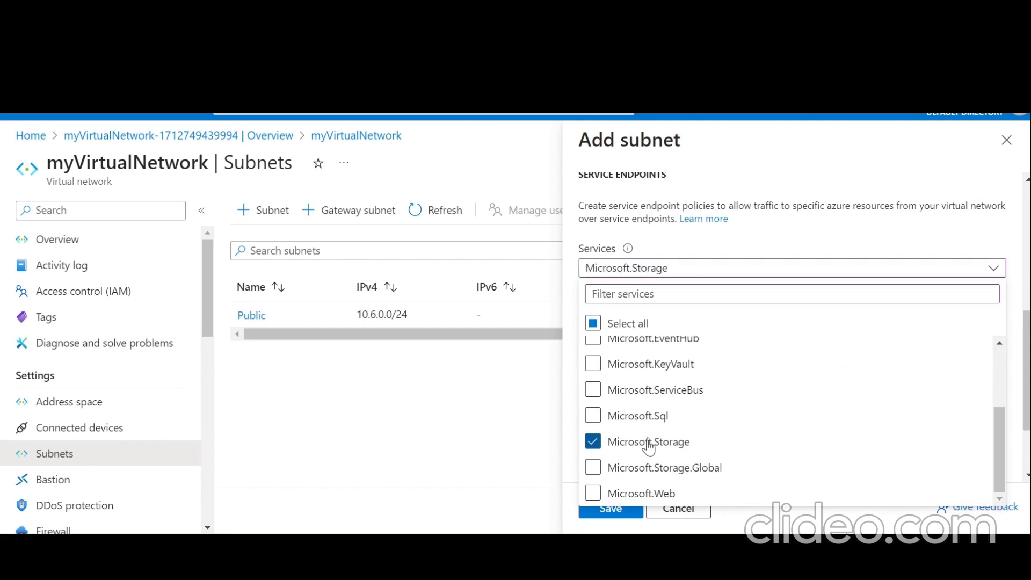
click(999, 252)
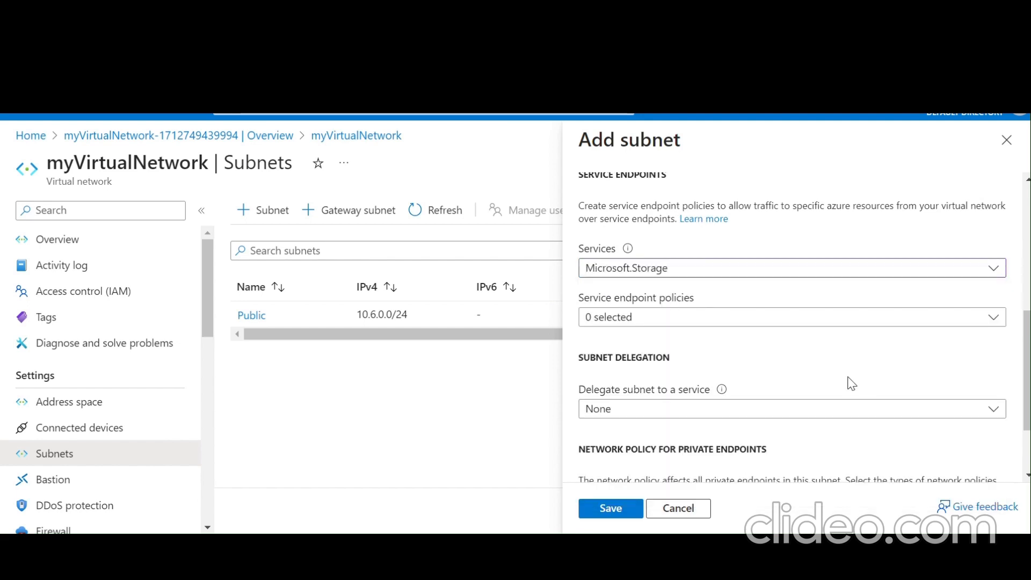
scroll(852, 384, down, 2)
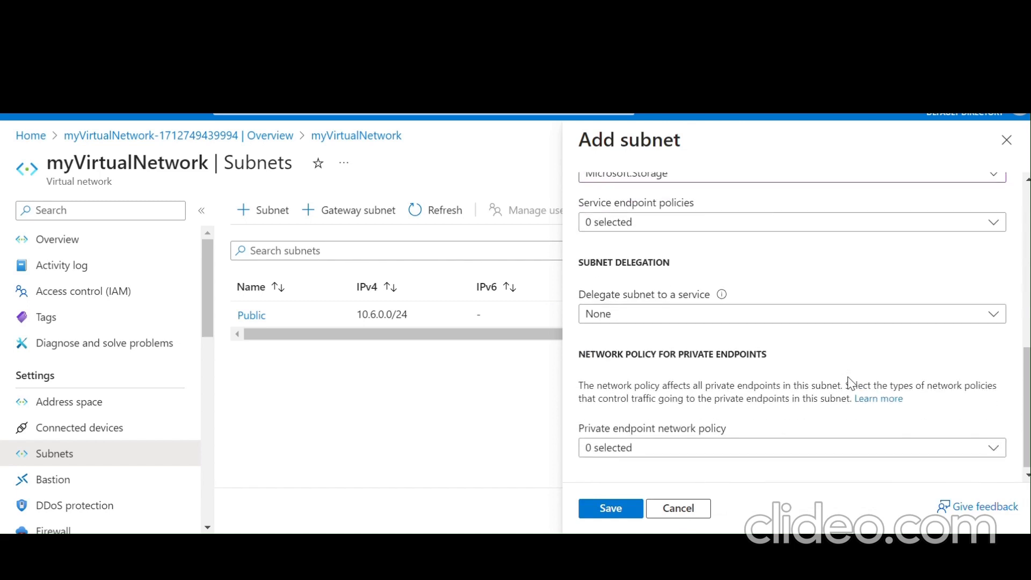
click(608, 510)
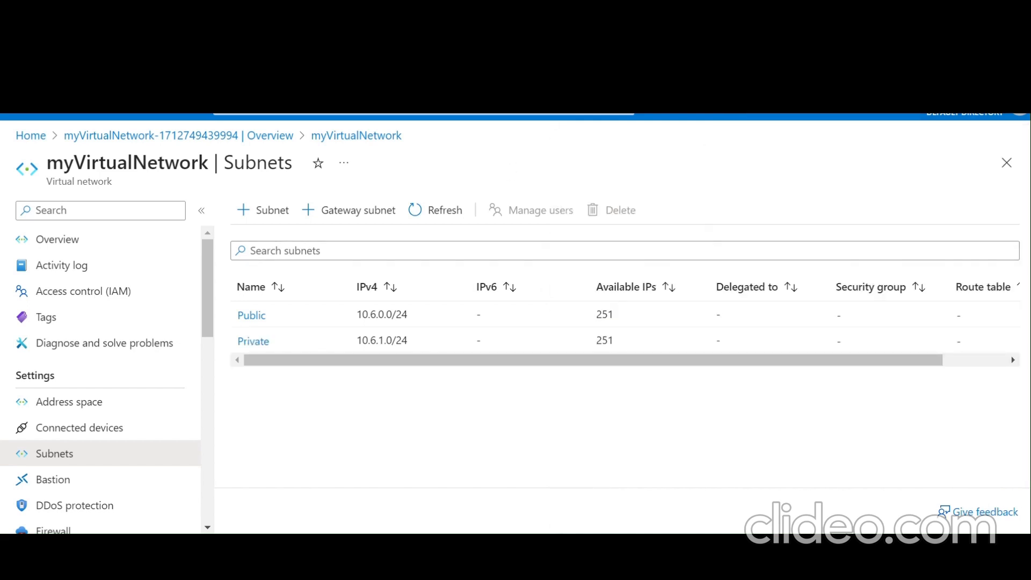
click(416, 114)
- Create the network security group myPrivateNSG in resource group LAB3 via Review + create
text(network se)
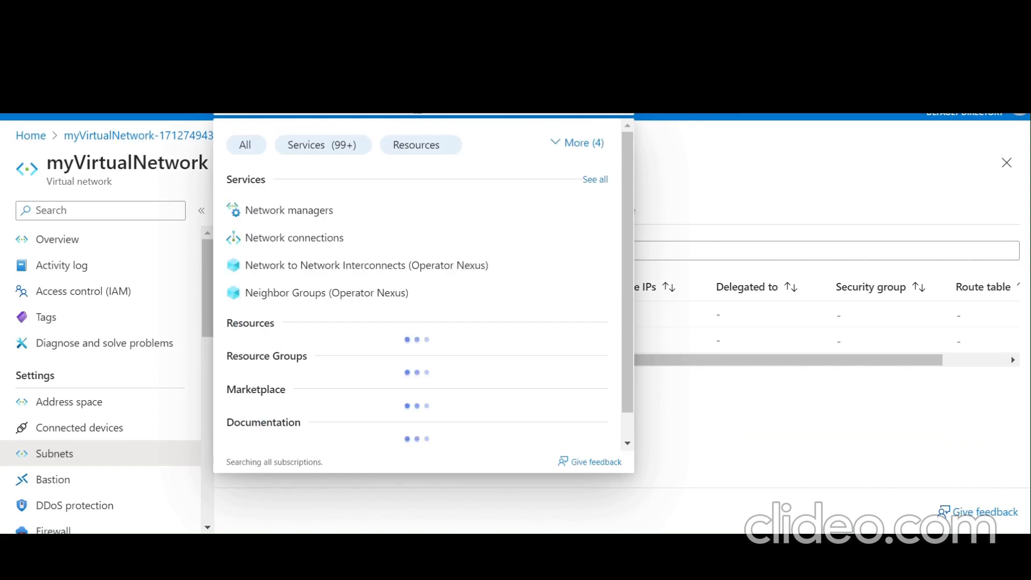
text(cu)
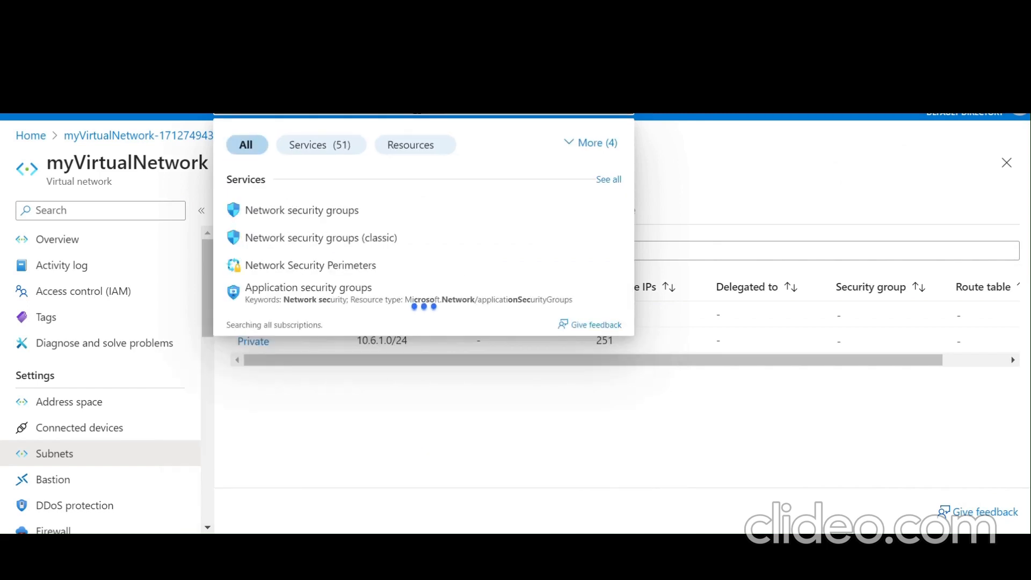
click(353, 220)
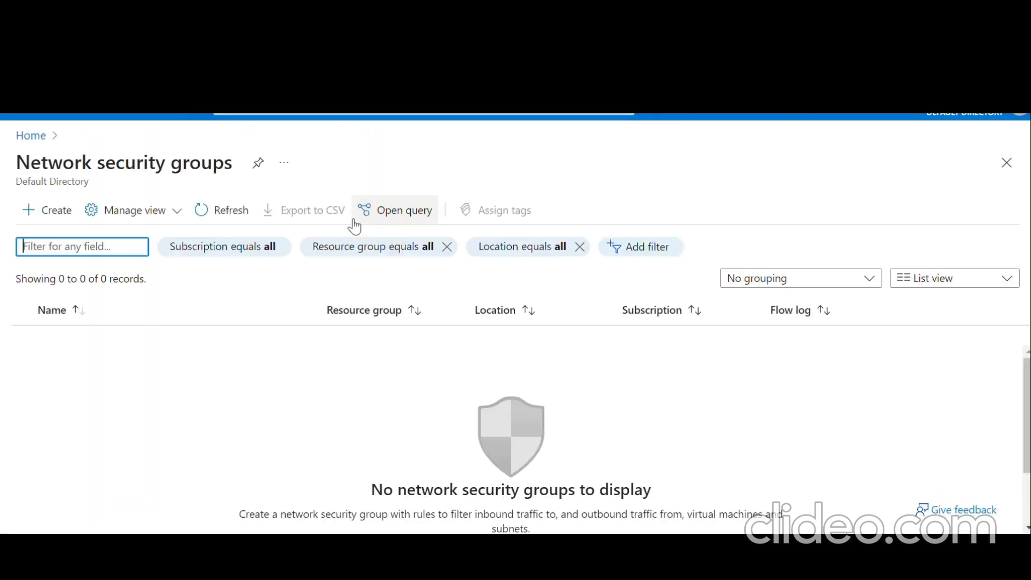
click(34, 219)
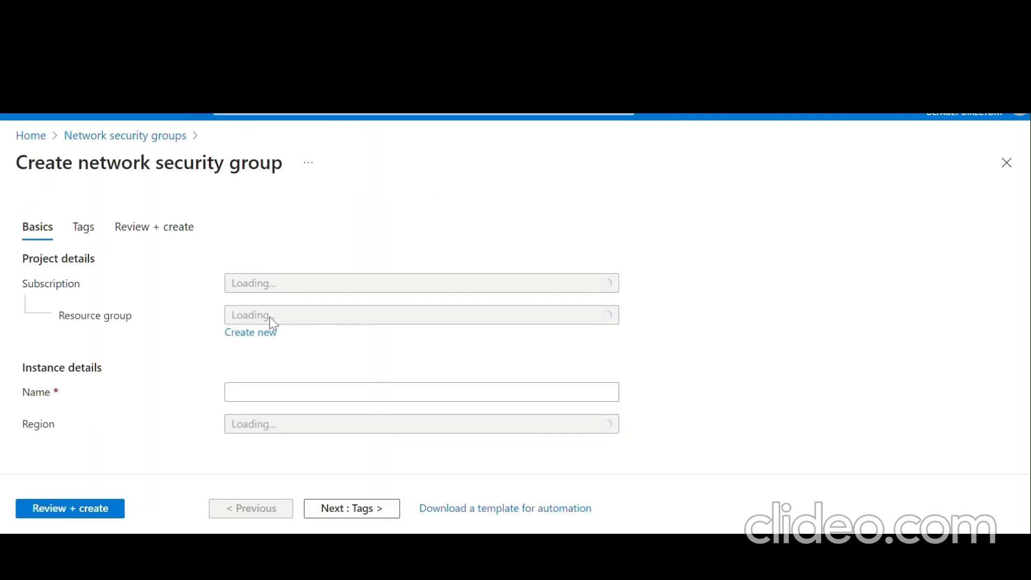
click(322, 323)
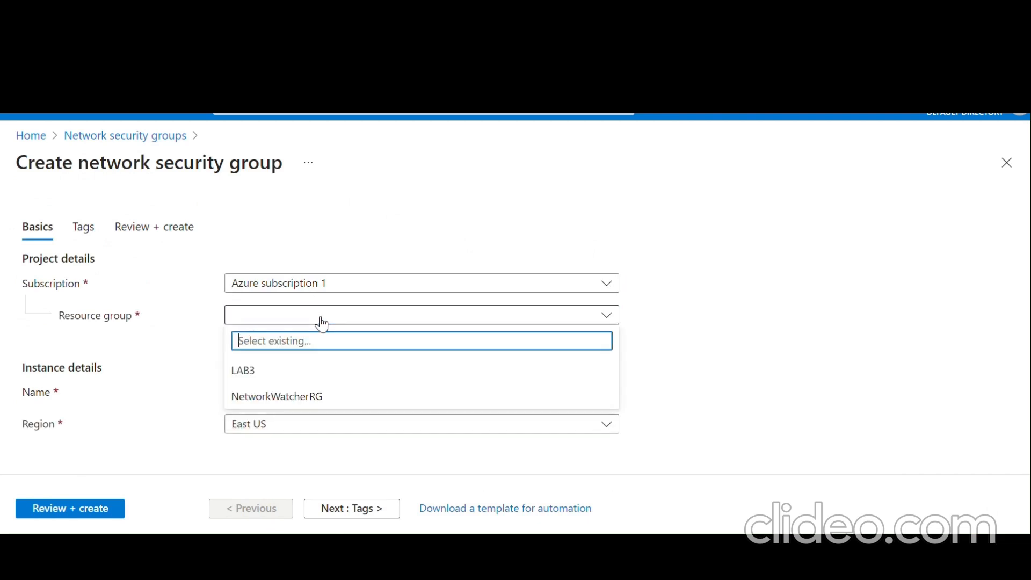
click(315, 377)
click(324, 393)
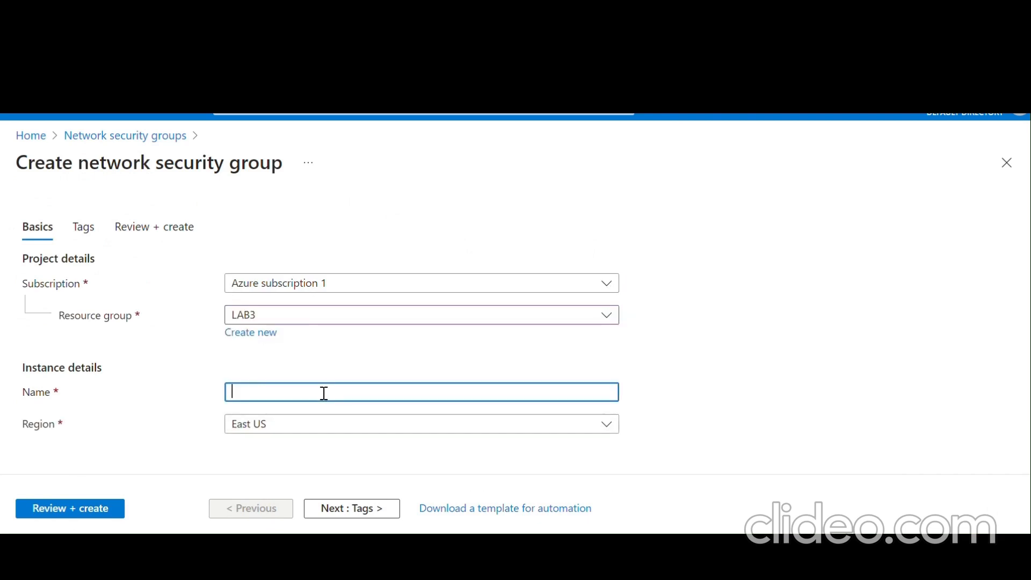
text(myPrivateNSG)
click(97, 509)
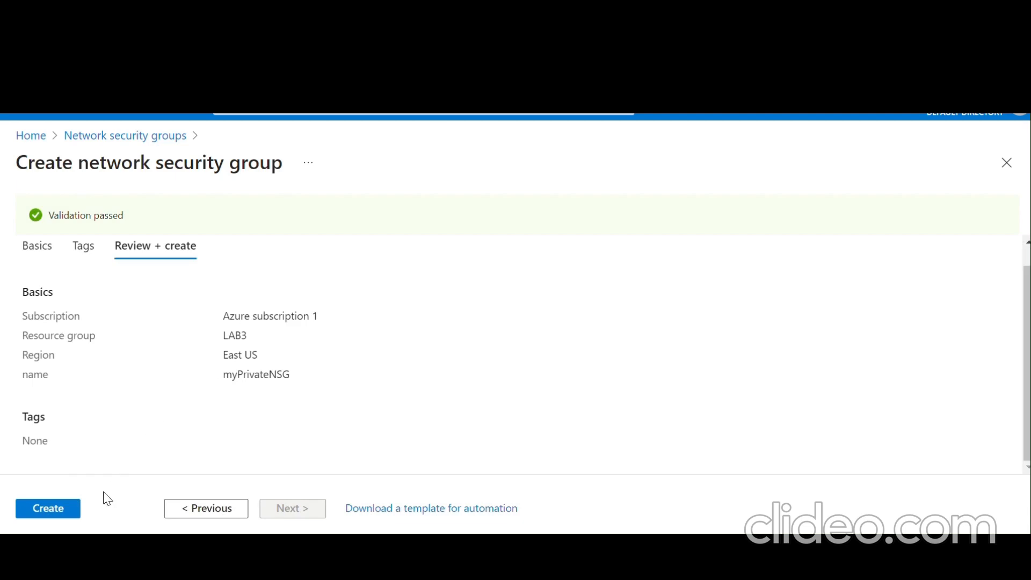
click(65, 514)
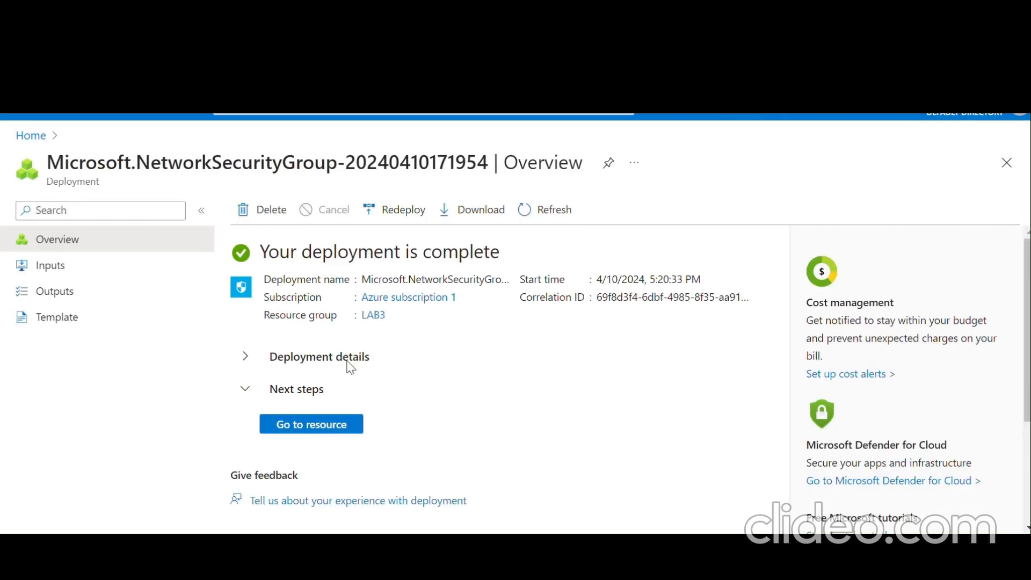
- Start an outbound rule in myPrivateNSG from source tag VirtualNetwork to a service-tag destination
click(335, 430)
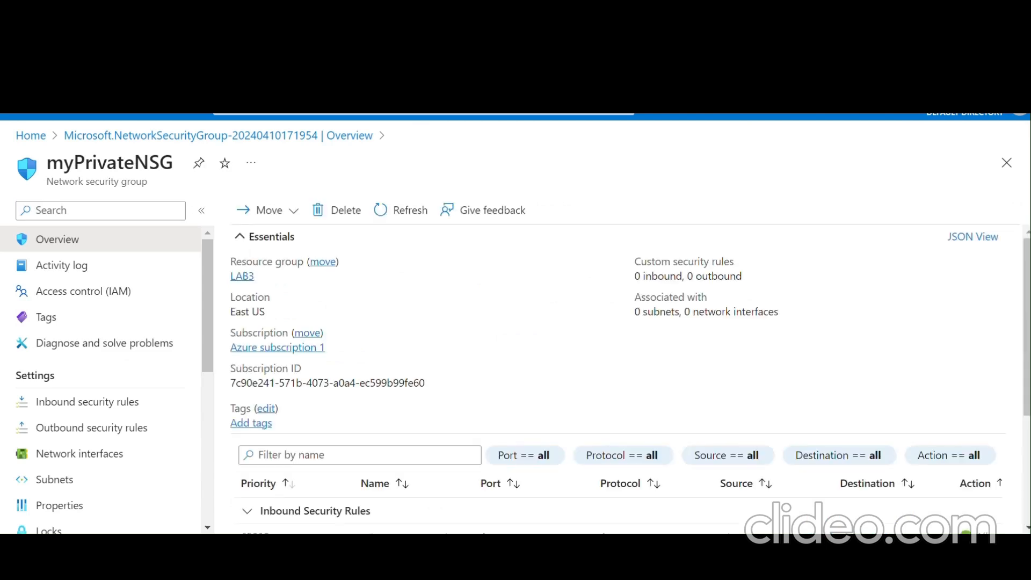
click(112, 435)
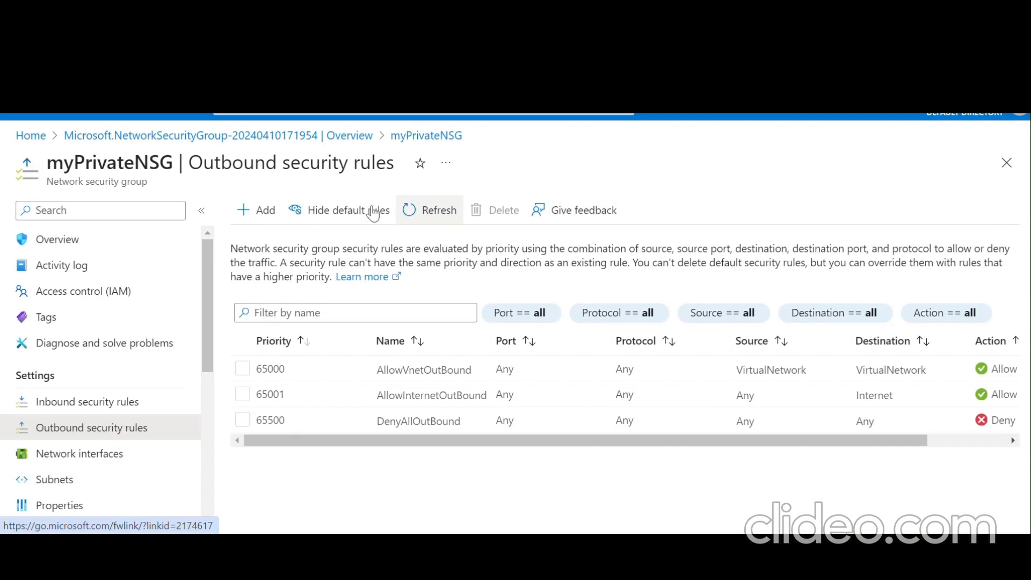
click(271, 218)
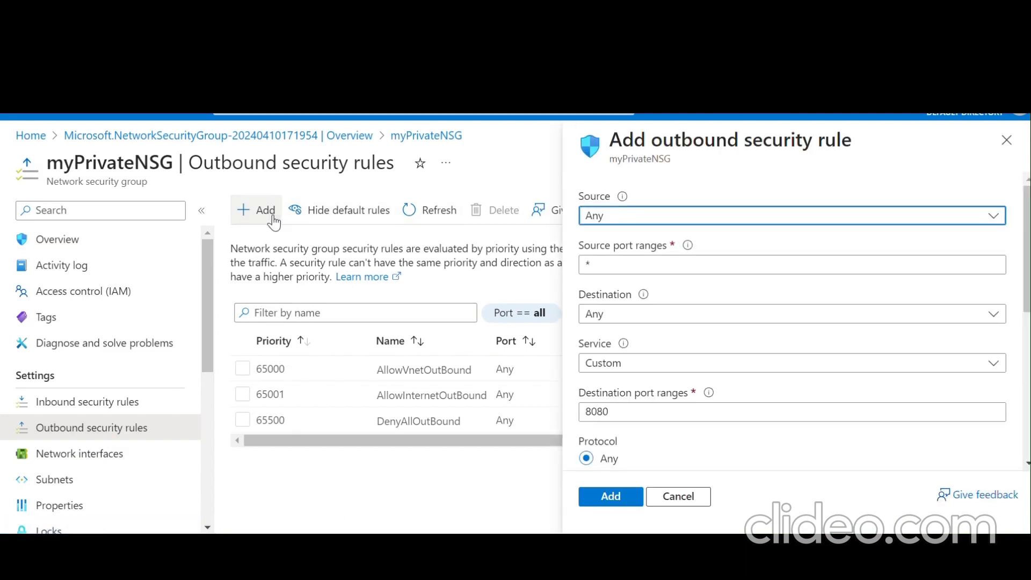
click(692, 217)
click(671, 295)
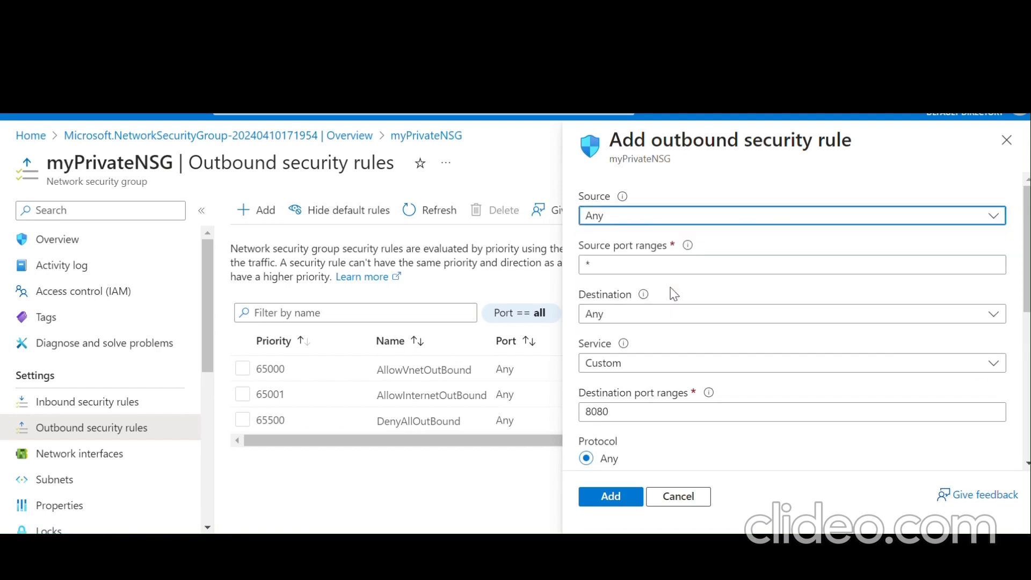
click(663, 271)
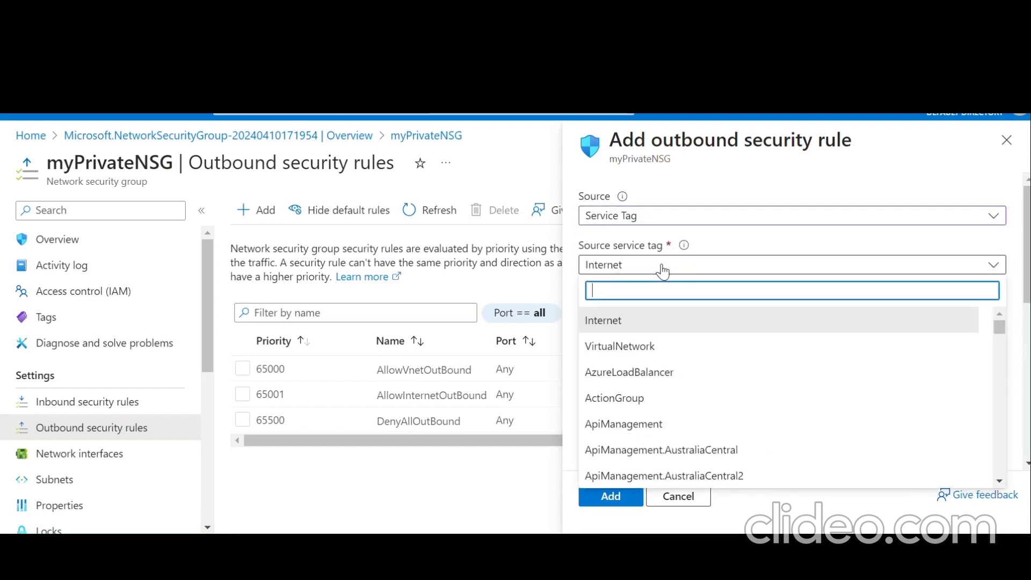
click(652, 359)
click(674, 372)
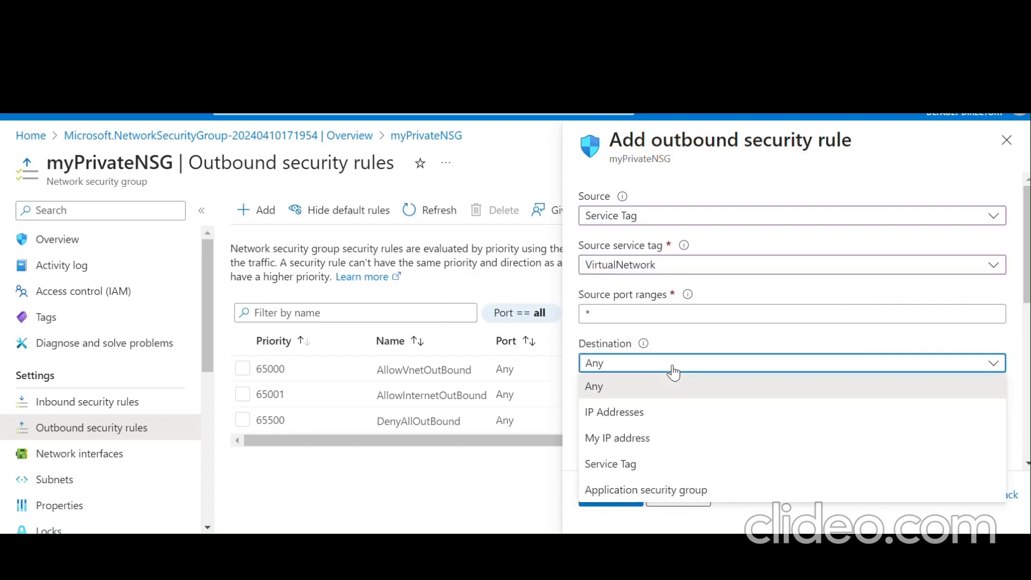
click(656, 462)
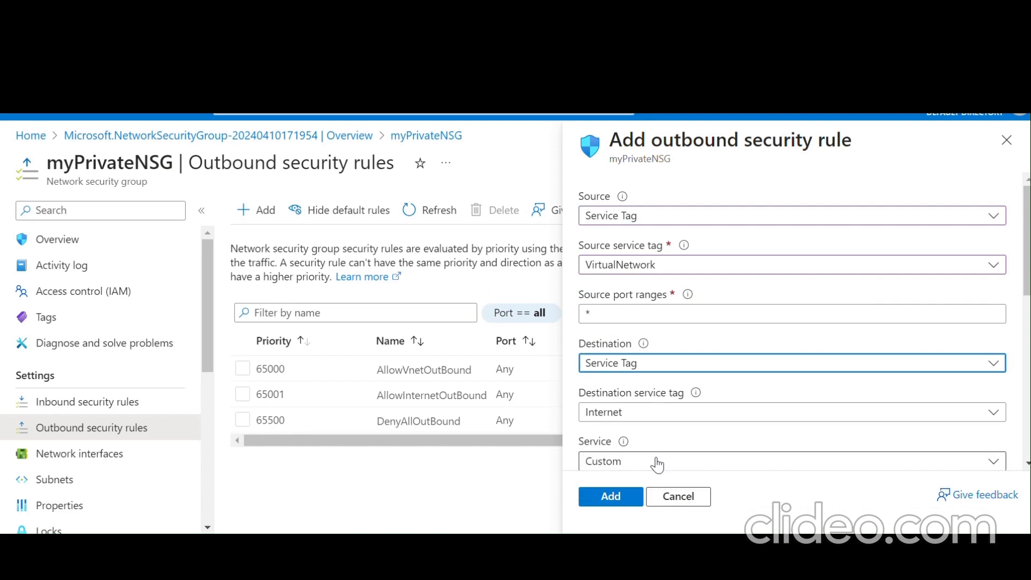
click(647, 412)
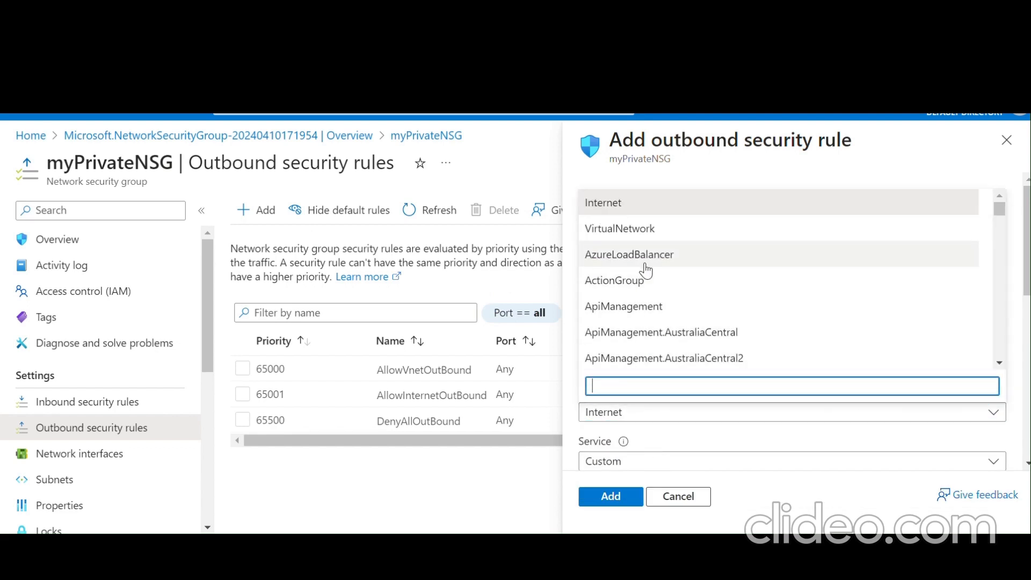
- Choose Storage as the rule's destination service tag instead of Internet
scroll(663, 322, down, 20)
scroll(664, 325, down, 5)
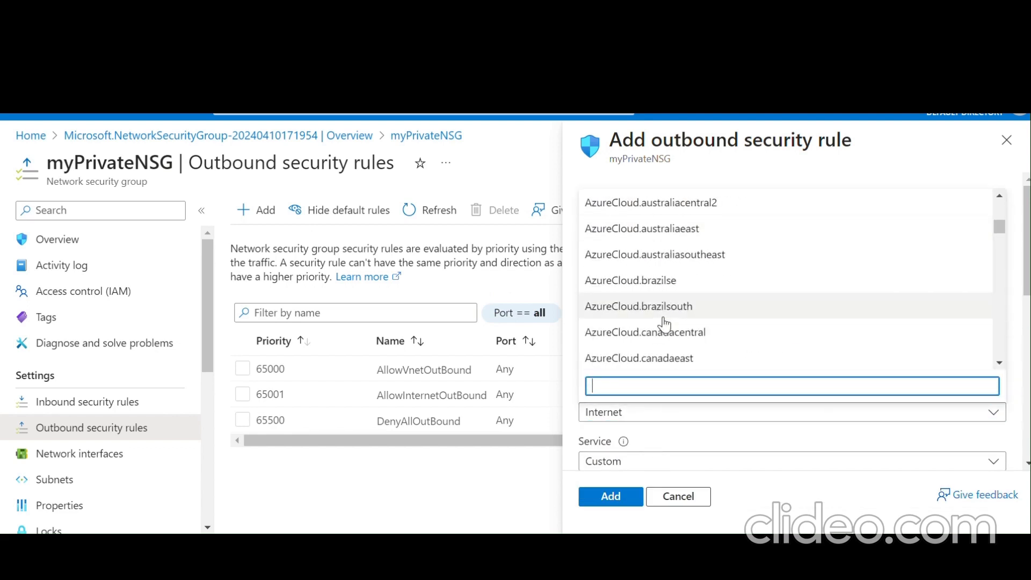
scroll(664, 325, up, 20)
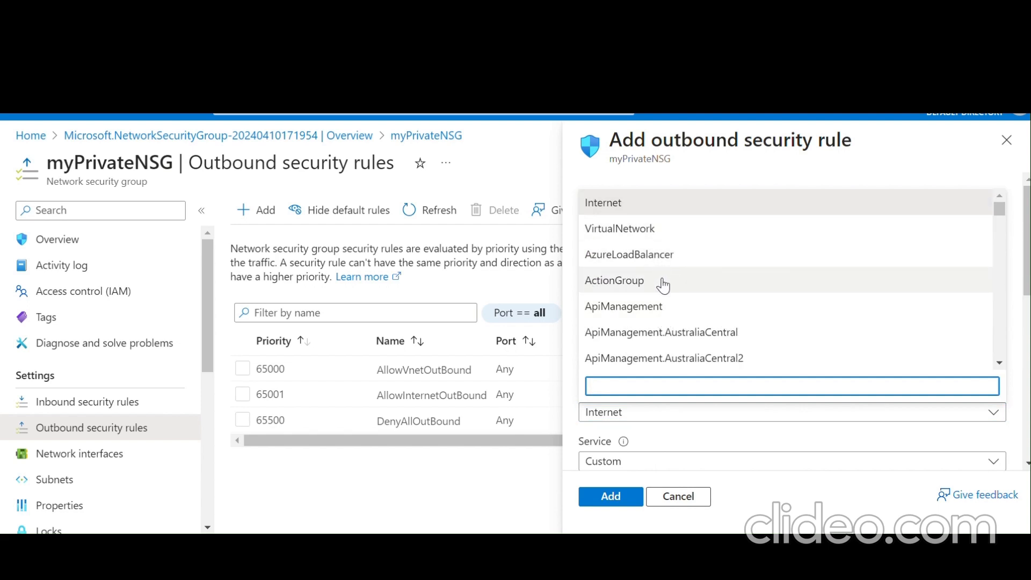
scroll(661, 319, down, 20)
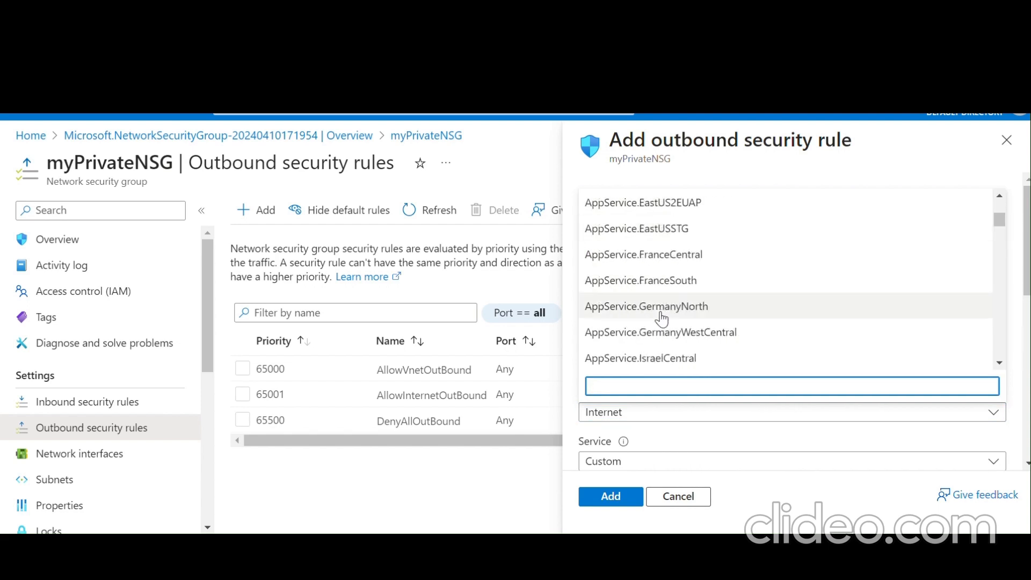
scroll(661, 319, down, 20)
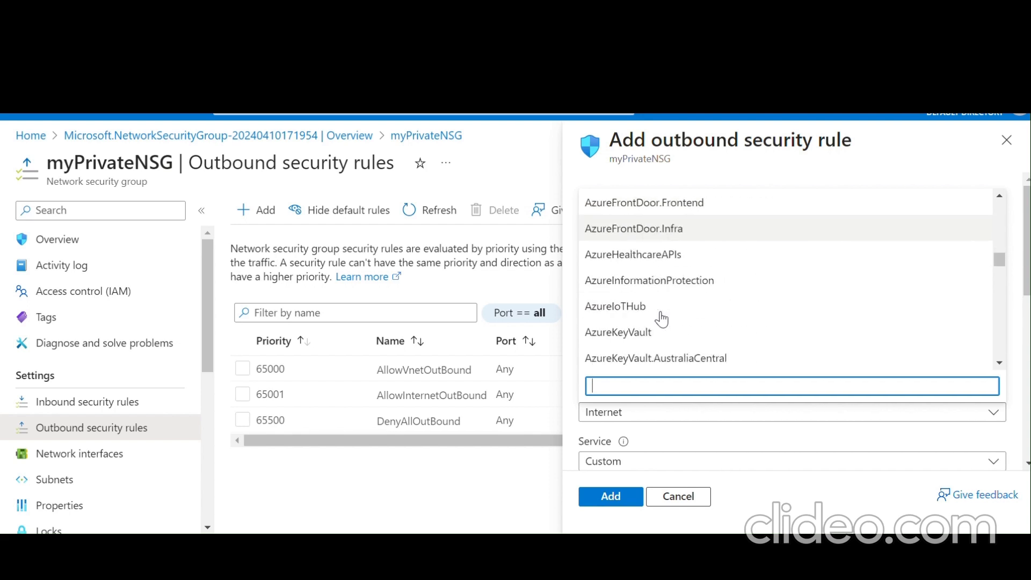
scroll(661, 318, down, 20)
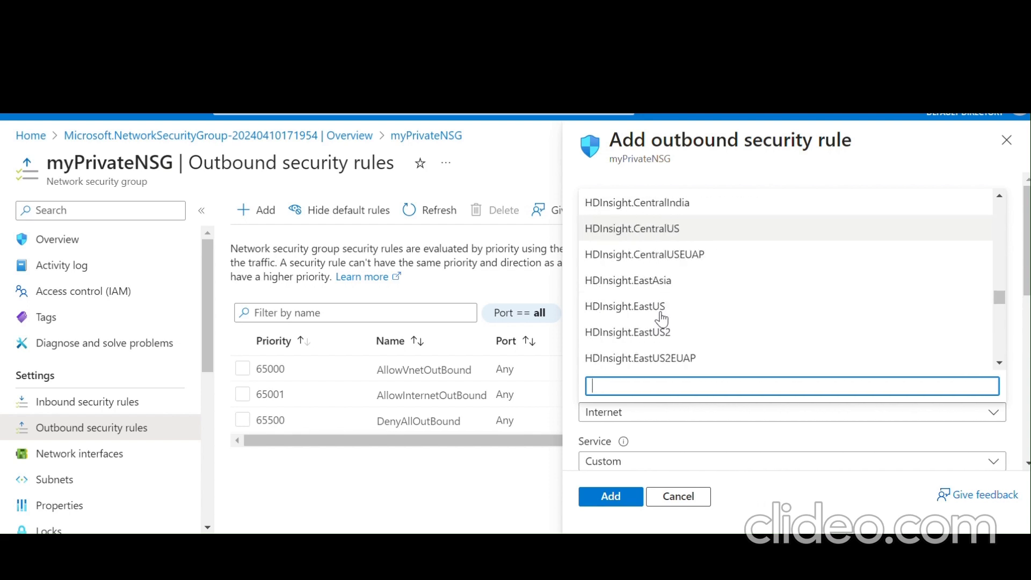
scroll(661, 318, down, 20)
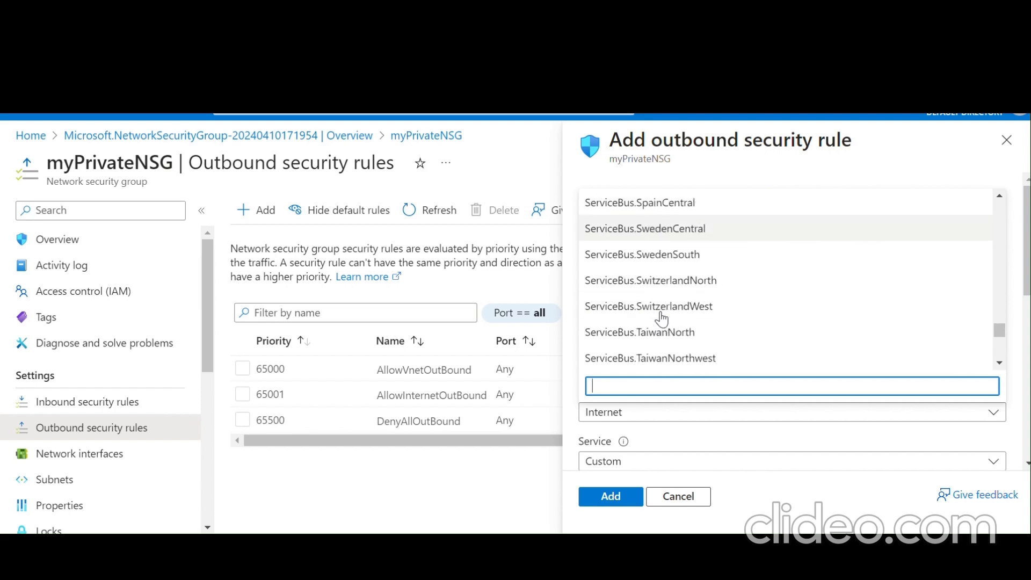
scroll(661, 318, down, 15)
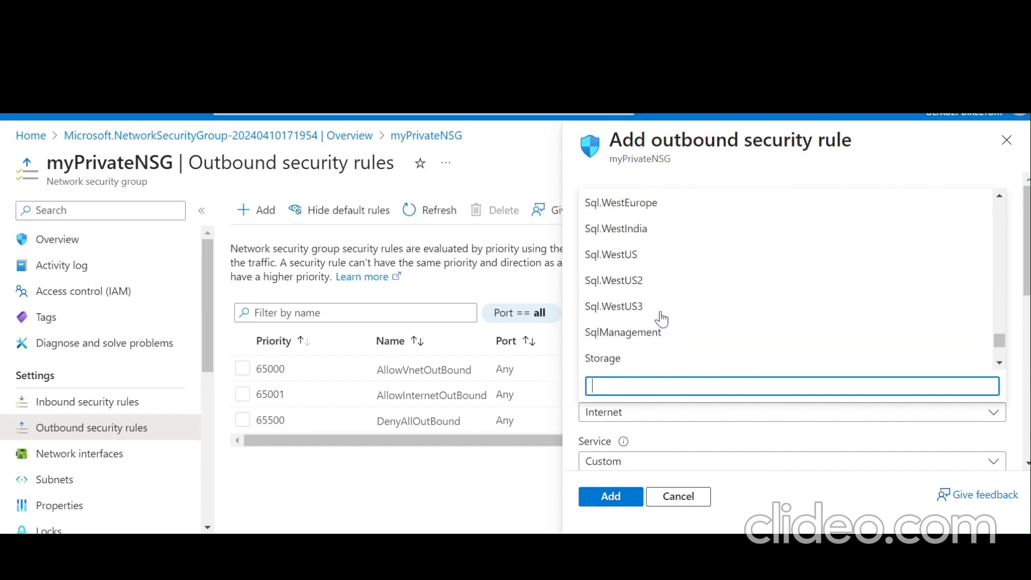
scroll(661, 319, up, 15)
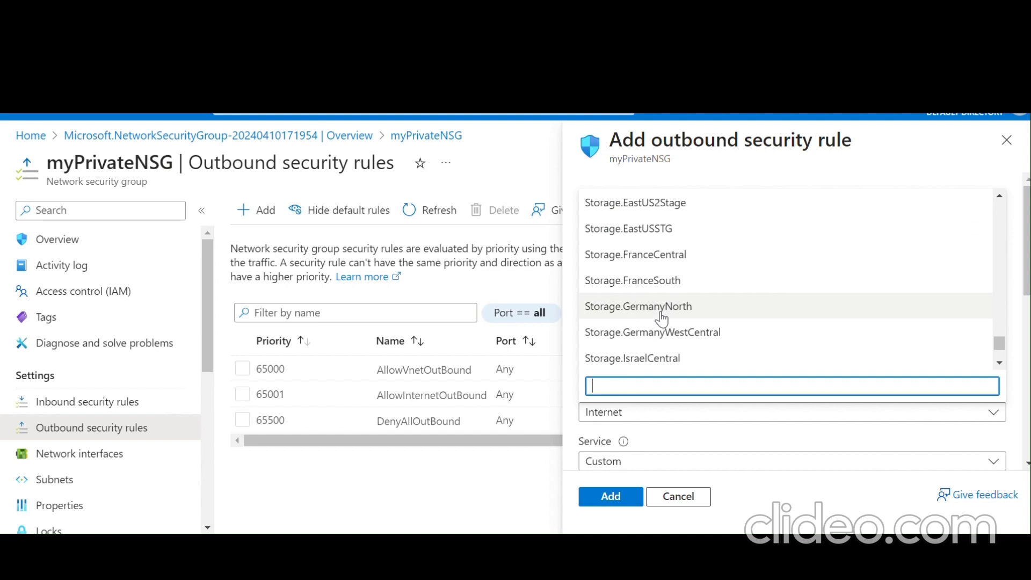
scroll(661, 319, up, 10)
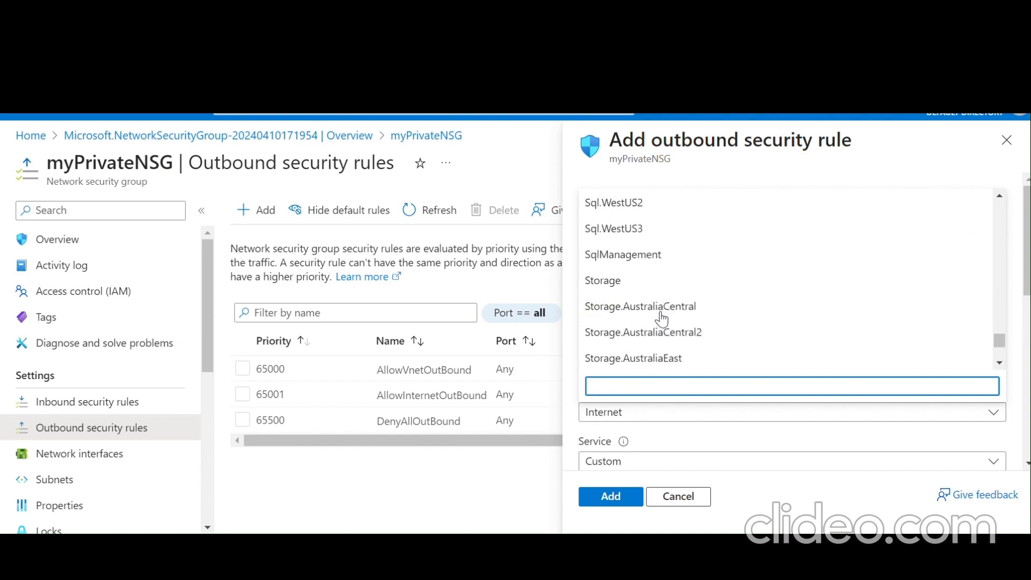
scroll(661, 319, down, 15)
scroll(661, 319, down, 3)
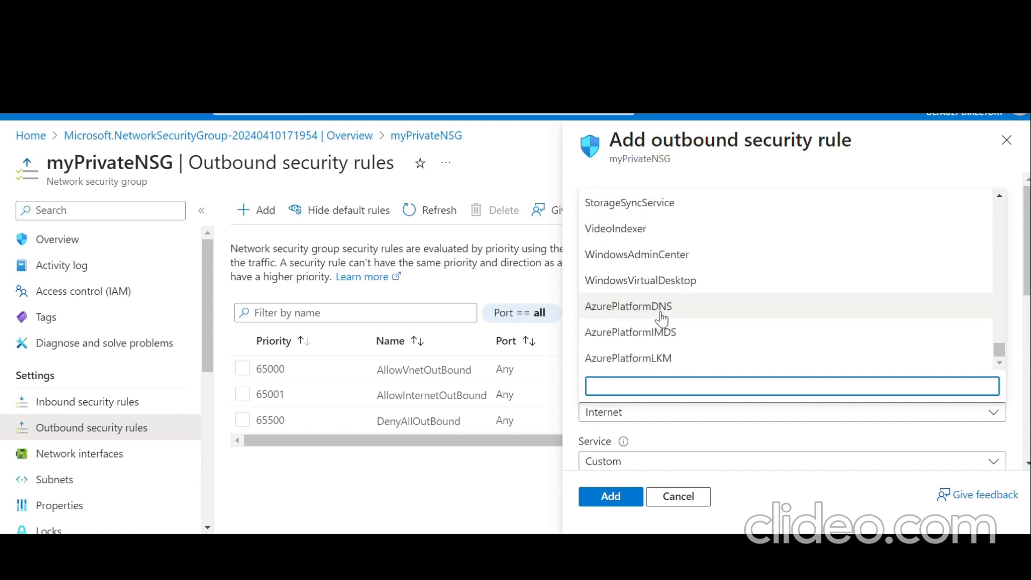
scroll(661, 319, up, 15)
scroll(662, 319, up, 3)
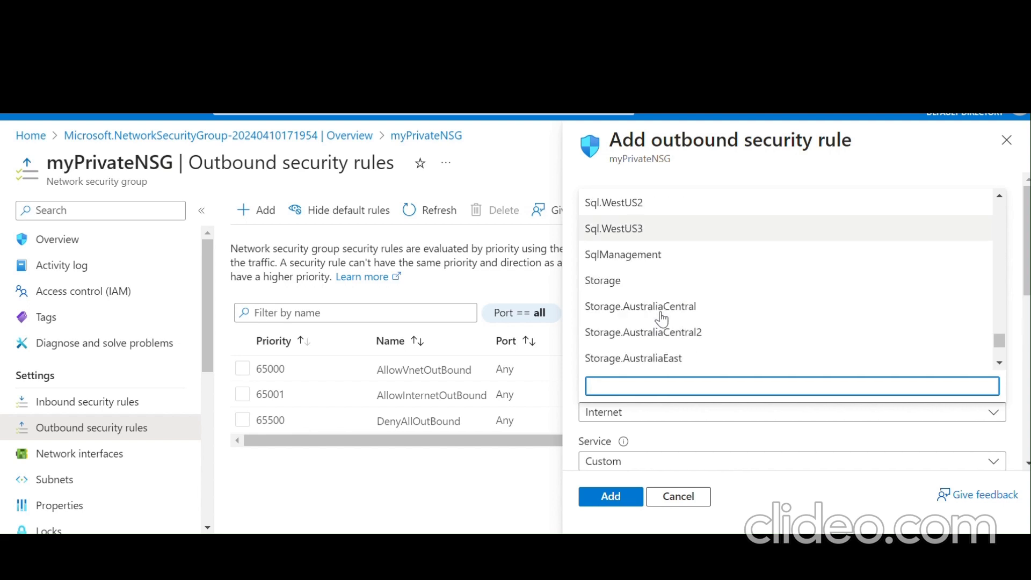
scroll(661, 319, down, 10)
scroll(661, 319, up, 5)
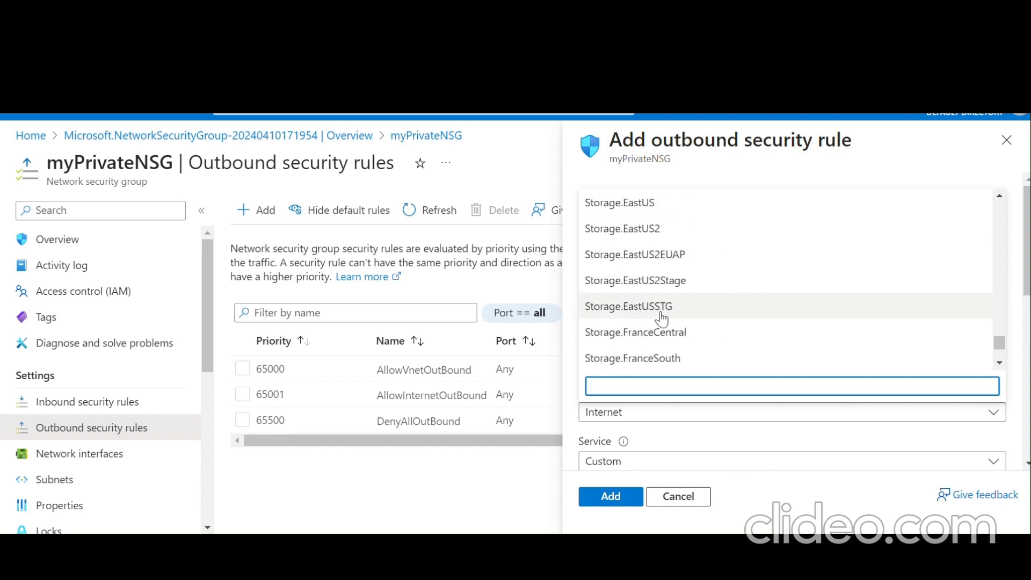
scroll(662, 319, up, 1)
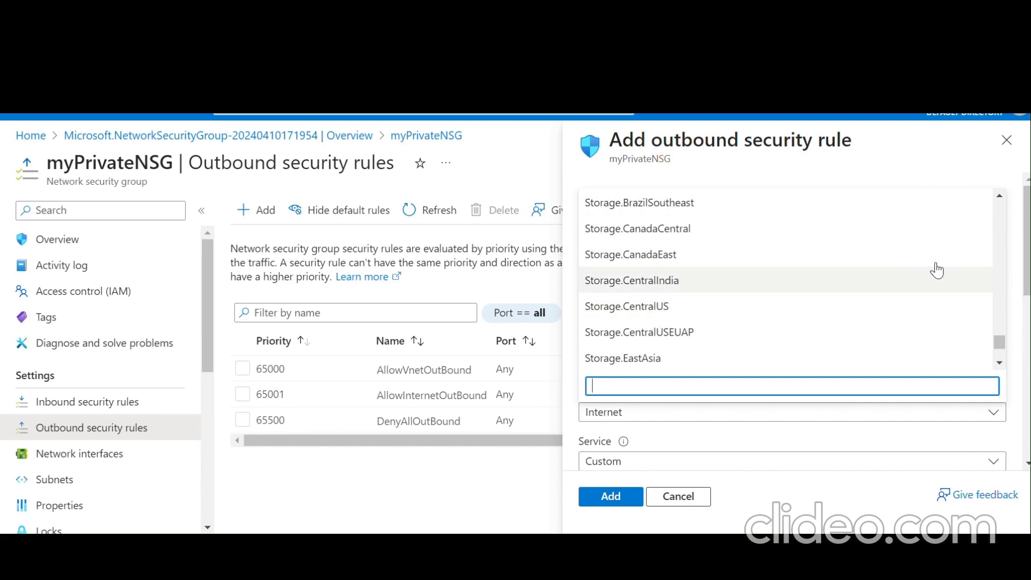
drag(1000, 202, 1001, 206)
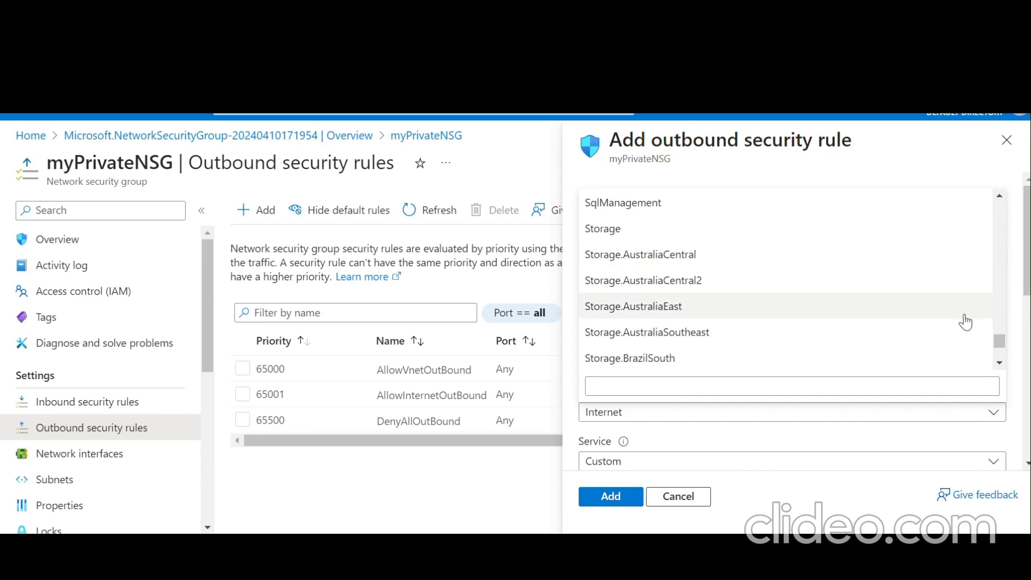
click(664, 228)
- Set destination port ranges to * and priority to 1000
mouse_move(686, 404)
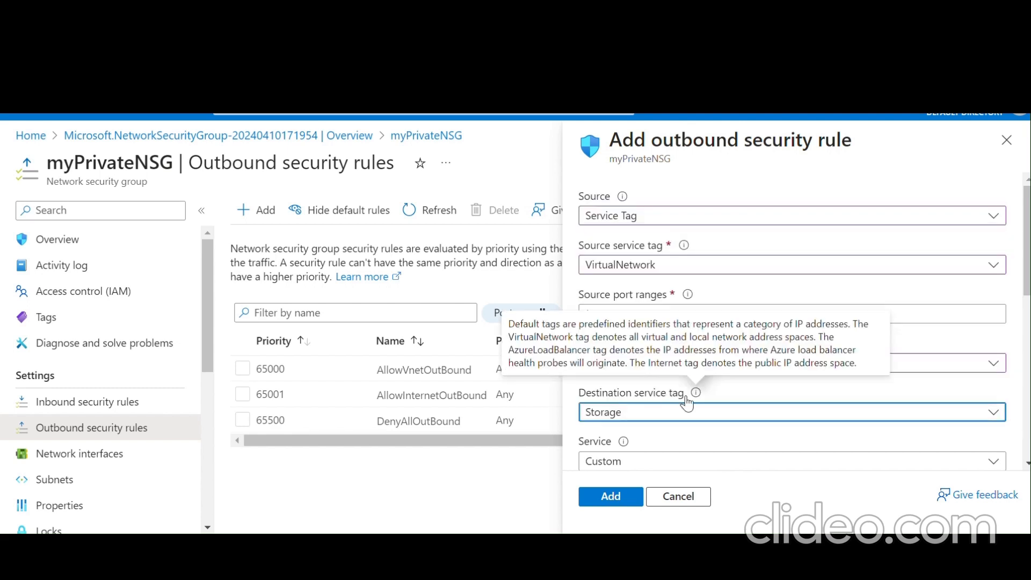
scroll(687, 404, down, 2)
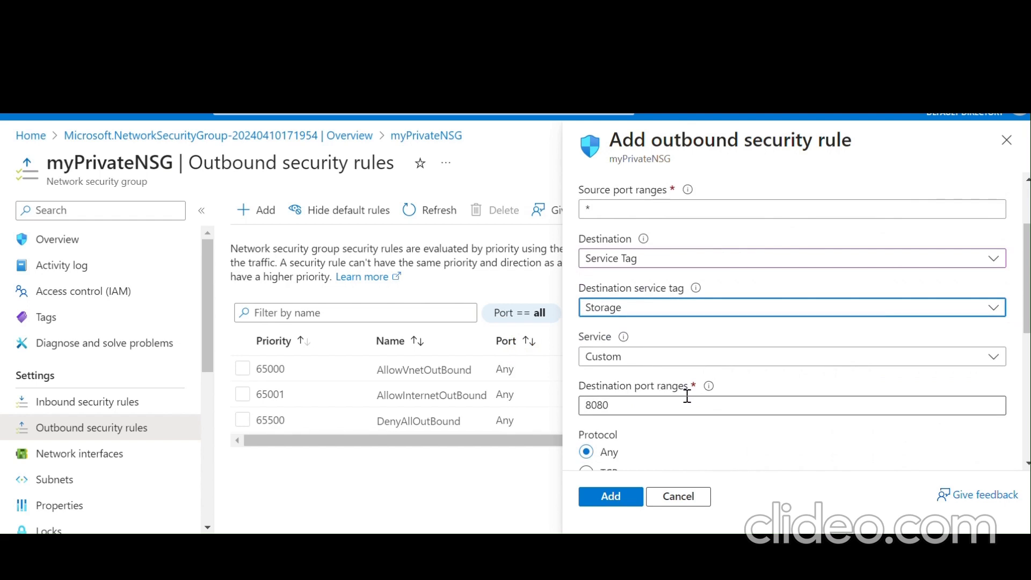
scroll(686, 395, up, 1)
scroll(686, 395, down, 2)
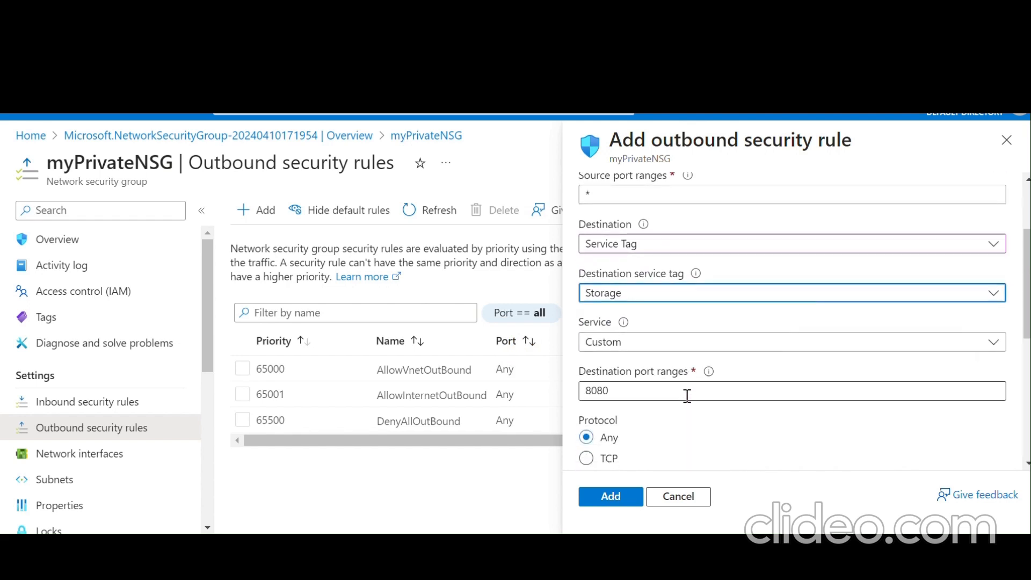
scroll(687, 396, down, 1)
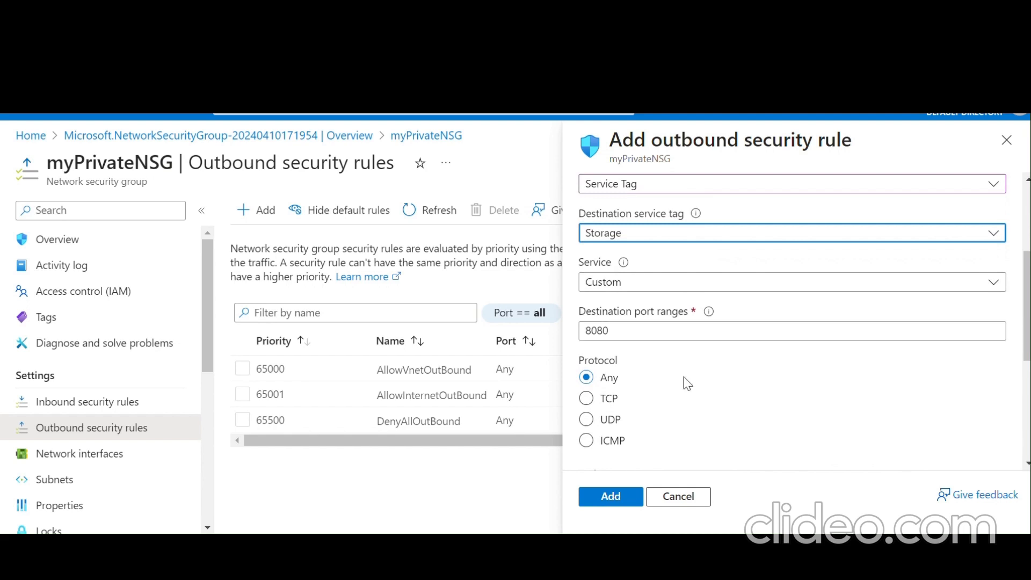
scroll(687, 383, up, 3)
scroll(687, 383, down, 4)
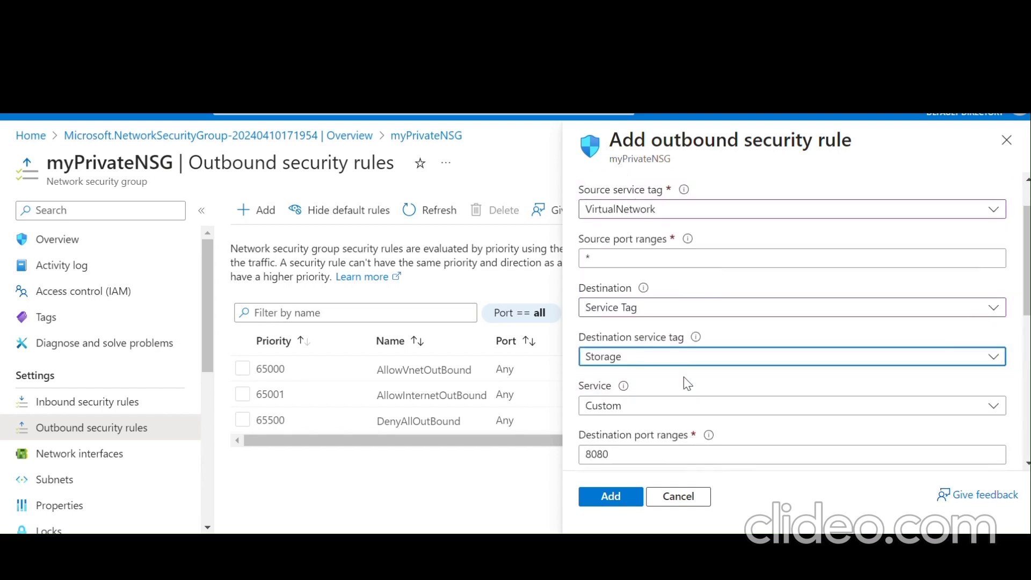
click(639, 280)
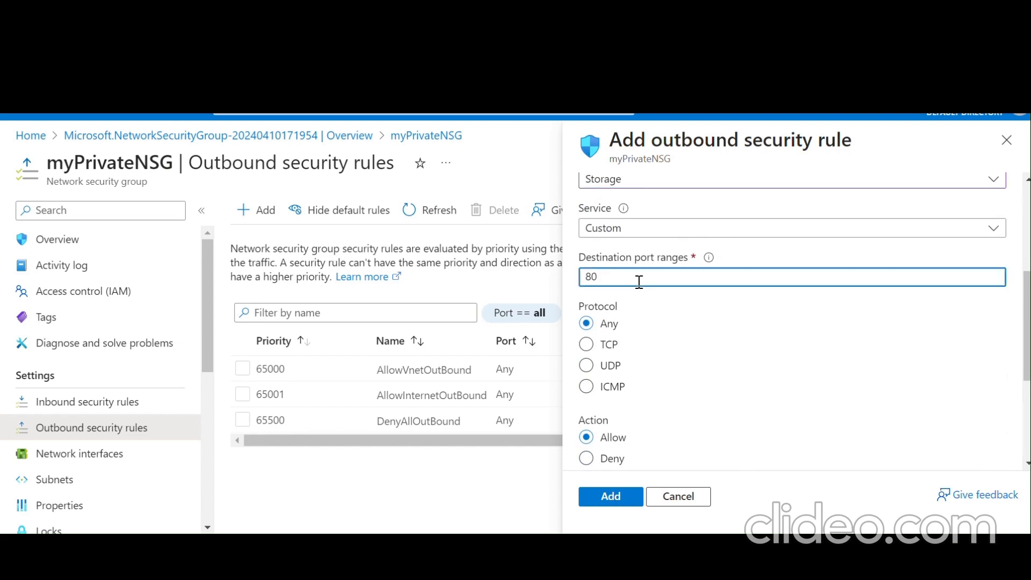
text(*)
scroll(726, 356, down, 1)
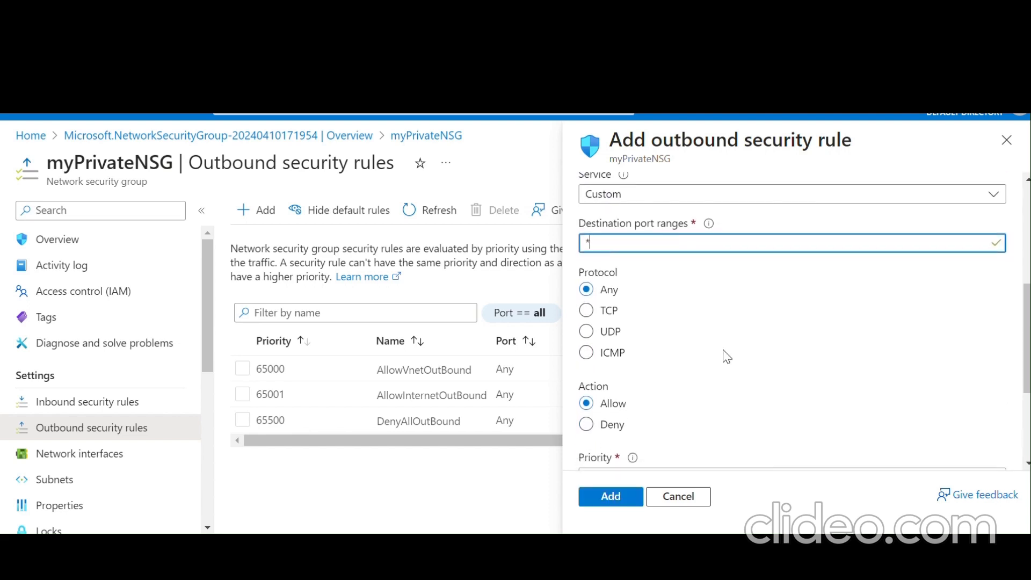
scroll(725, 355, down, 5)
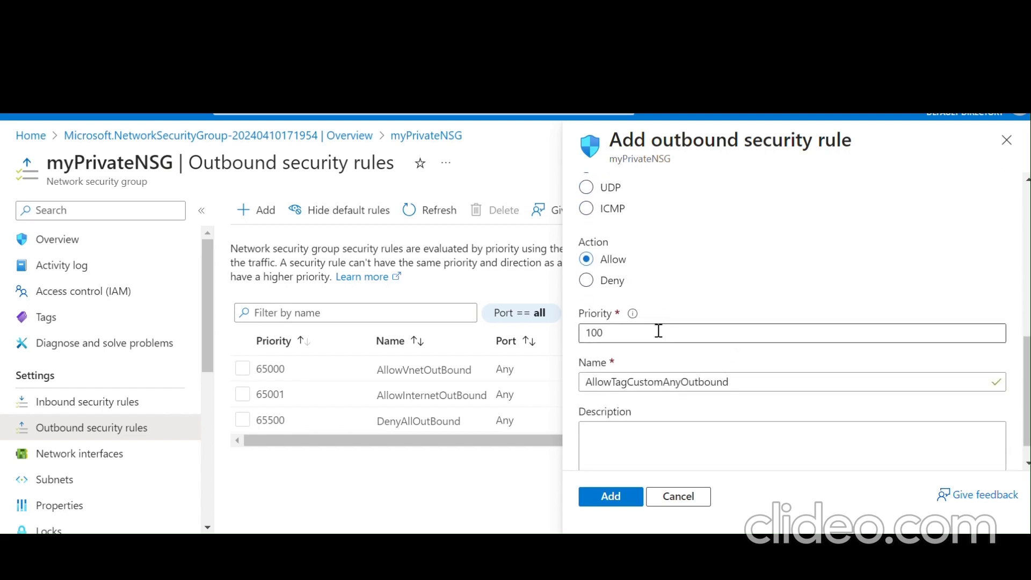
click(658, 331)
scroll(658, 333, down, 1)
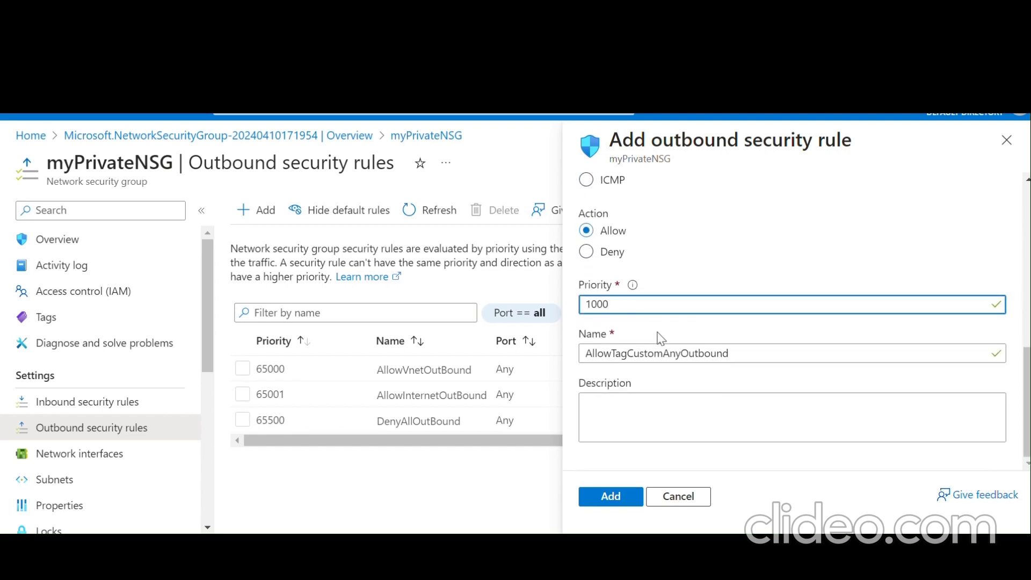
- Name the rule AllowStorage and add it
click(748, 352)
key(BackSpace)
key(BackSpace)
key(BackSpace)
key(BackSpace)
key(BackSpace)
key(BackSpace)
key(BackSpace)
key(BackSpace)
key(BackSpace)
key(BackSpace)
key(BackSpace)
key(BackSpace)
key(BackSpace)
key(BackSpace)
key(BackSpace)
key(BackSpace)
key(BackSpace)
key(BackSpace)
key(BackSpace)
key(BackSpace)
key(BackSpace)
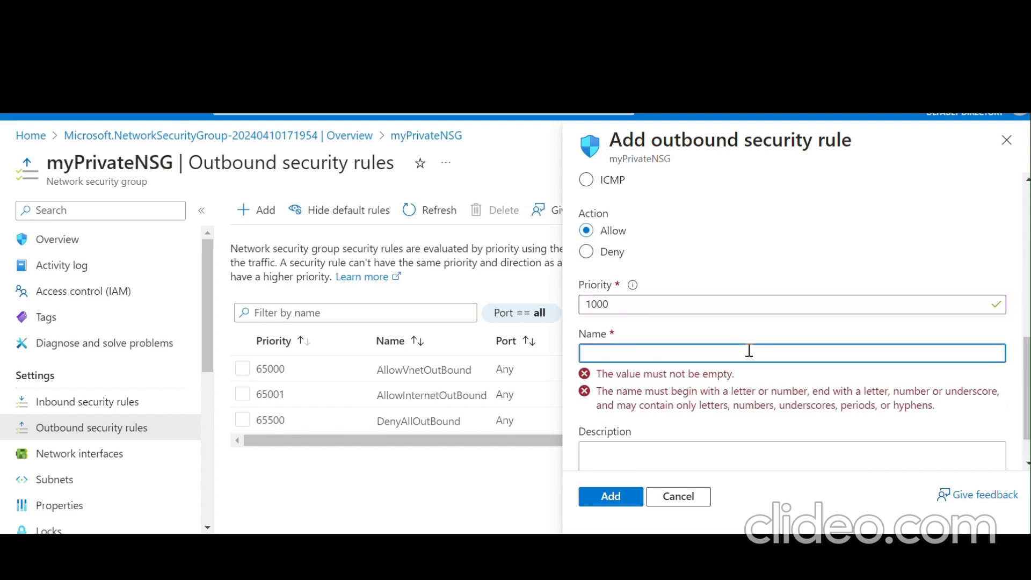
text(AllowTagCustomAnyOutbound)
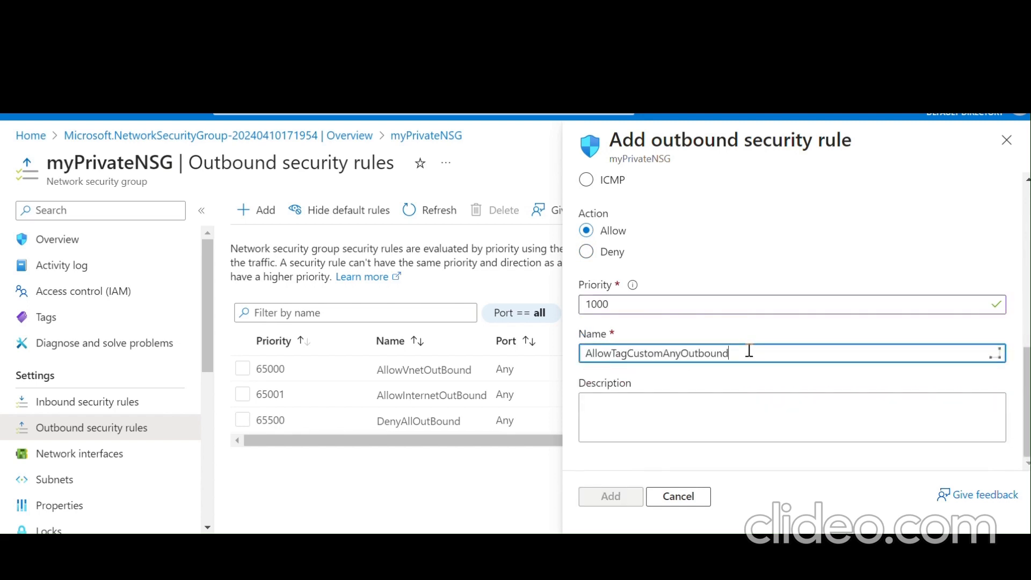
key(BackSpace)
key(BackSpace)
key(BackSpace)
key(BackSpace)
key(BackSpace)
key(BackSpace)
key(BackSpace)
key(BackSpace)
key(BackSpace)
key(BackSpace)
key(BackSpace)
key(BackSpace)
key(BackSpace)
key(BackSpace)
key(BackSpace)
key(BackSpace)
key(BackSpace)
key(BackSpace)
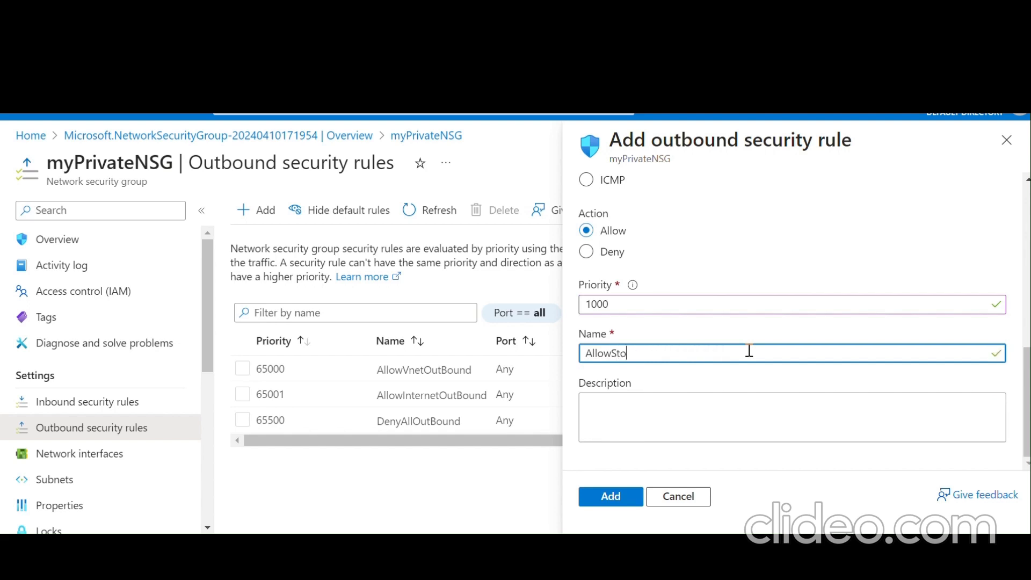
text(rage)
click(609, 500)
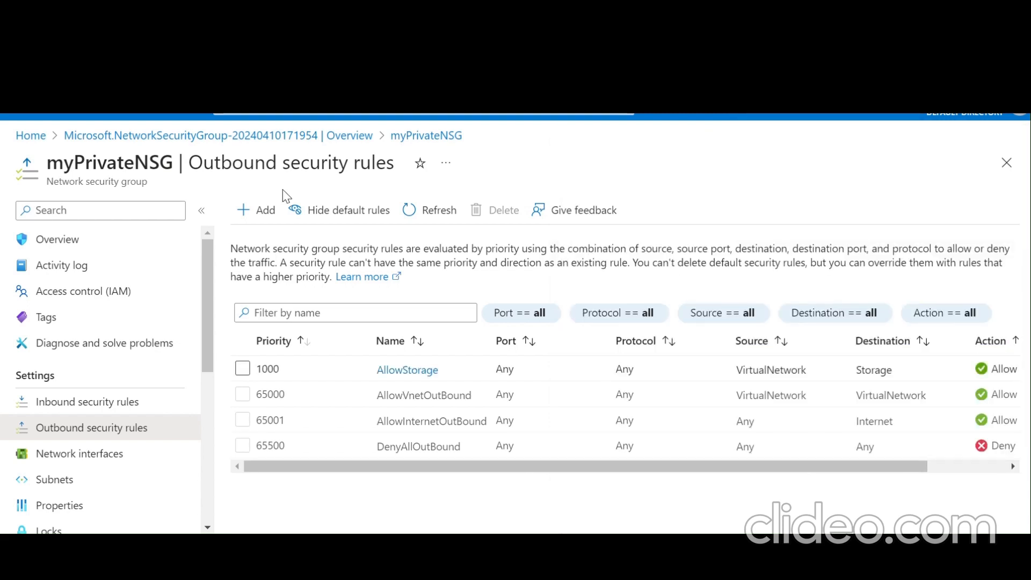
- Start another outbound rule with source service tag VirtualNetwork
click(266, 212)
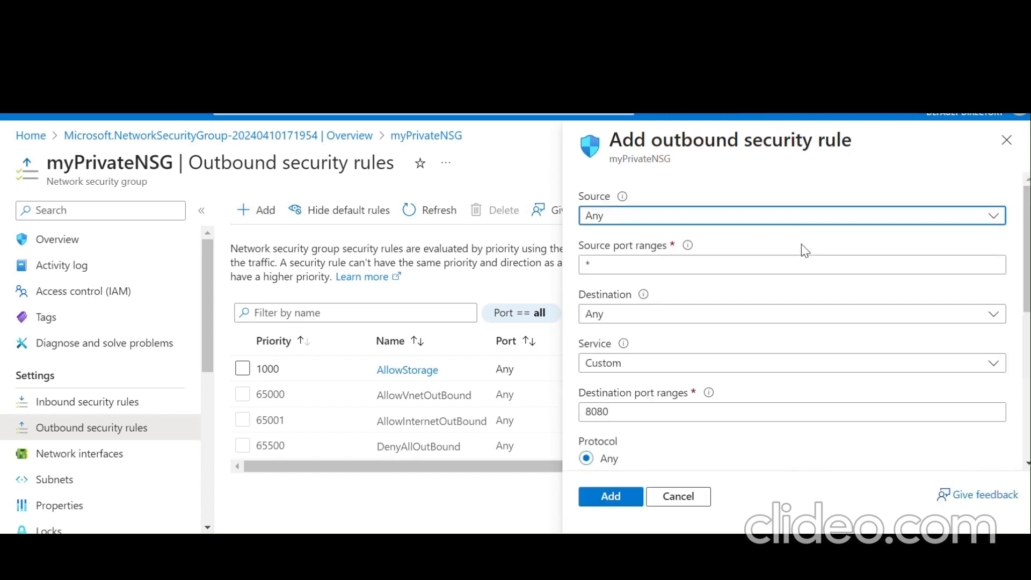
click(769, 217)
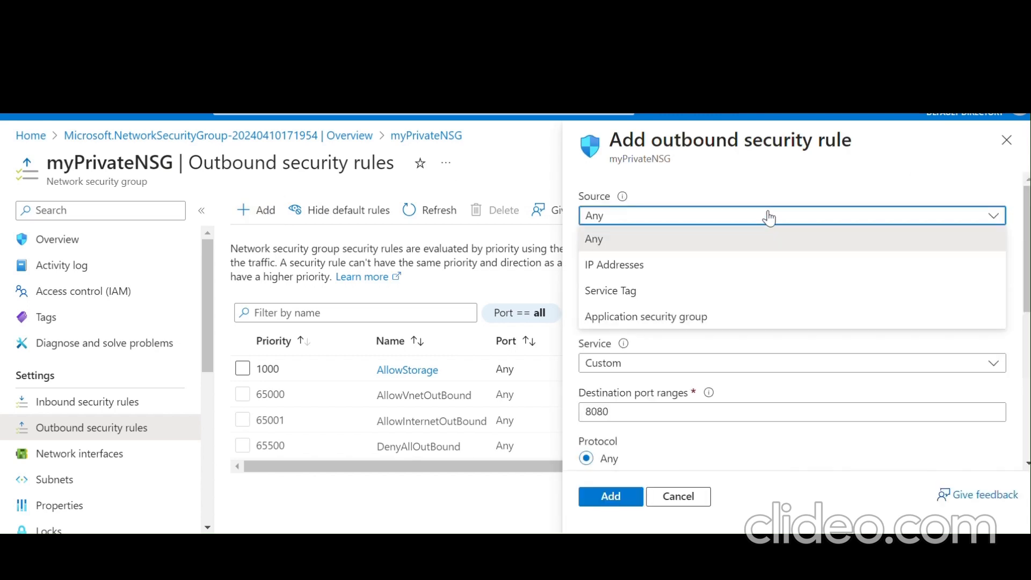
click(720, 293)
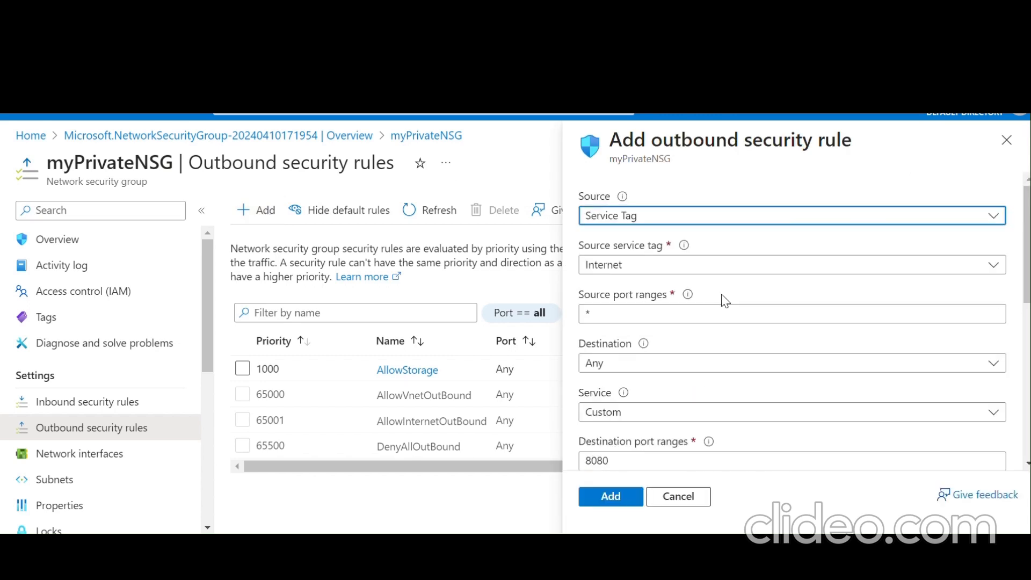
click(702, 270)
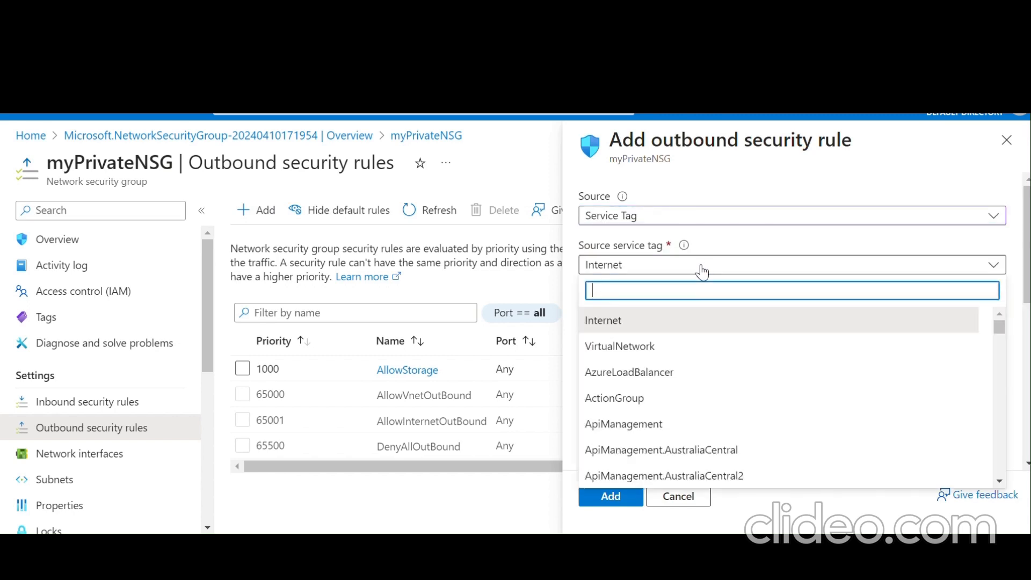
click(674, 349)
scroll(675, 350, down, 1)
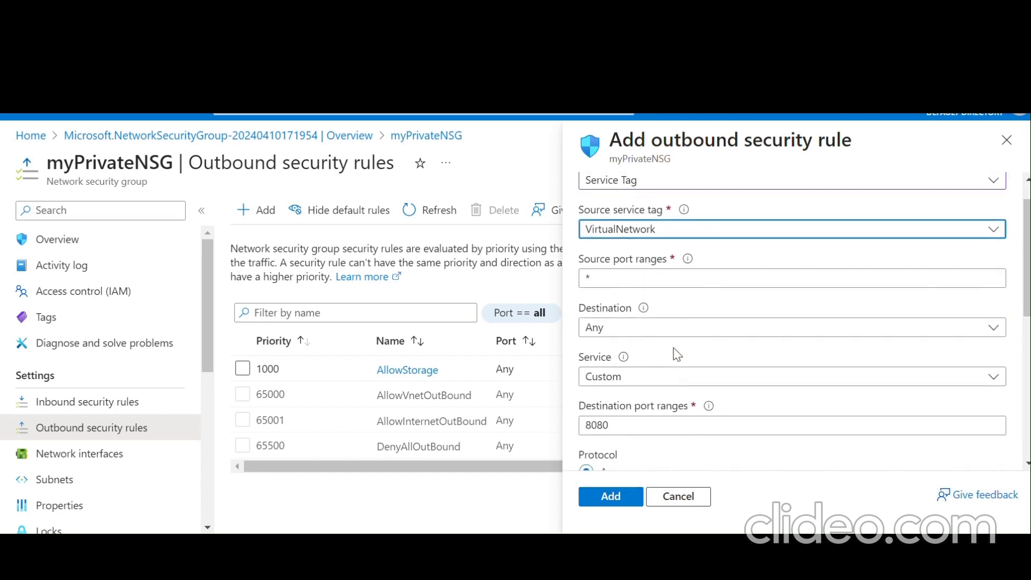
- Set the rule's destination type to Service Tag for the Internet tag
click(657, 337)
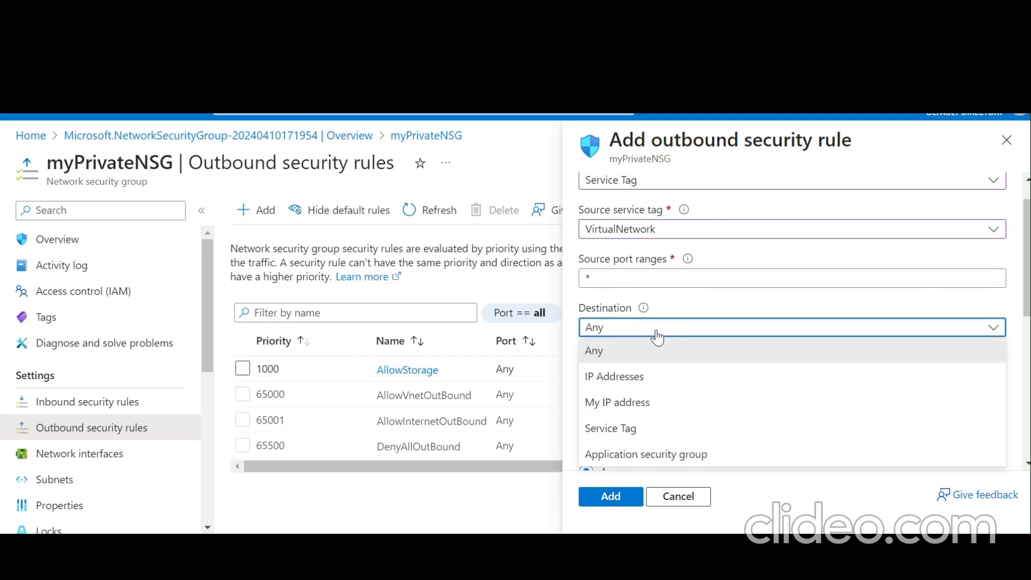
click(646, 428)
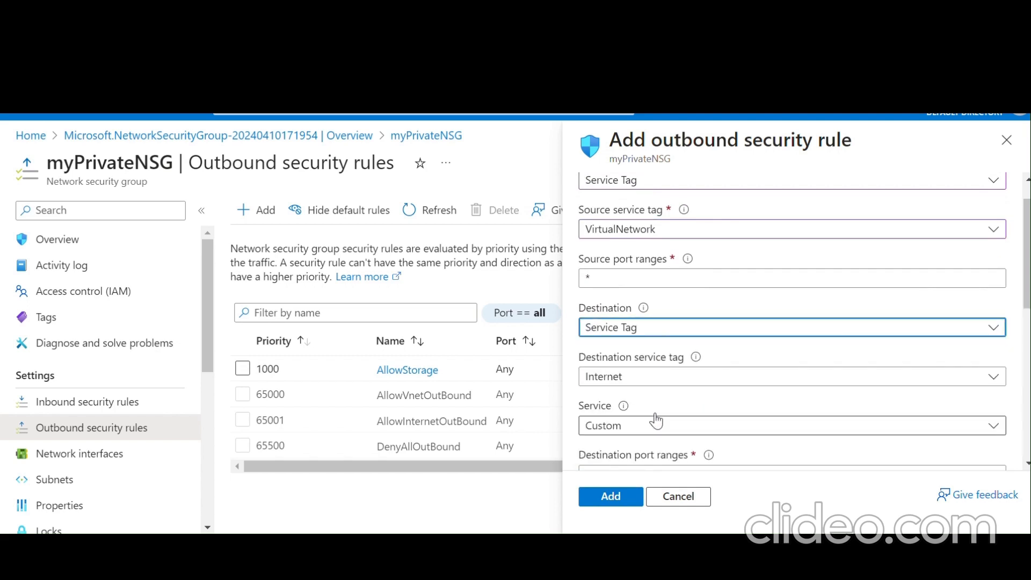
scroll(716, 375, down, 1)
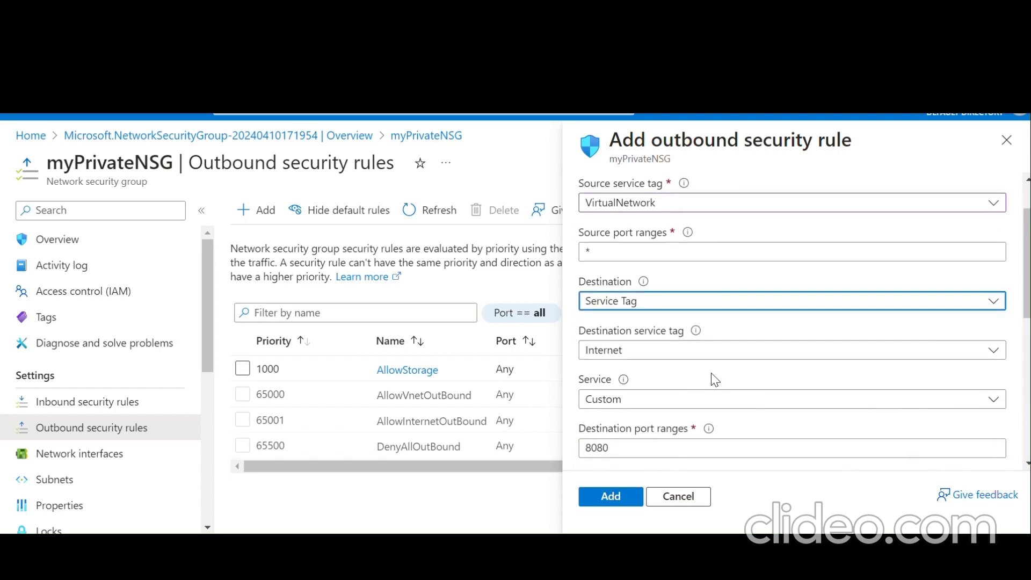
scroll(714, 376, down, 3)
scroll(714, 381, down, 1)
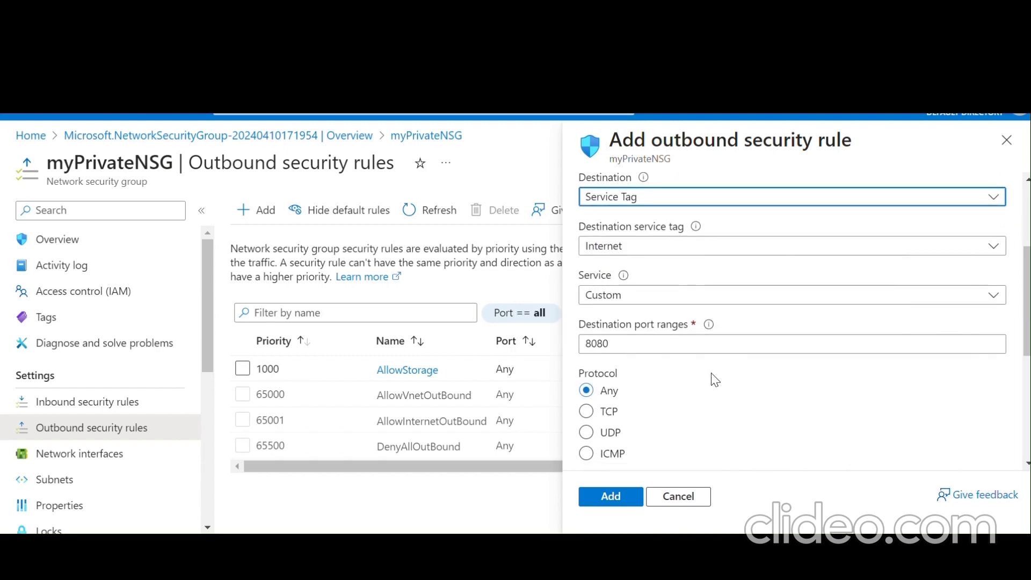
scroll(715, 380, down, 1)
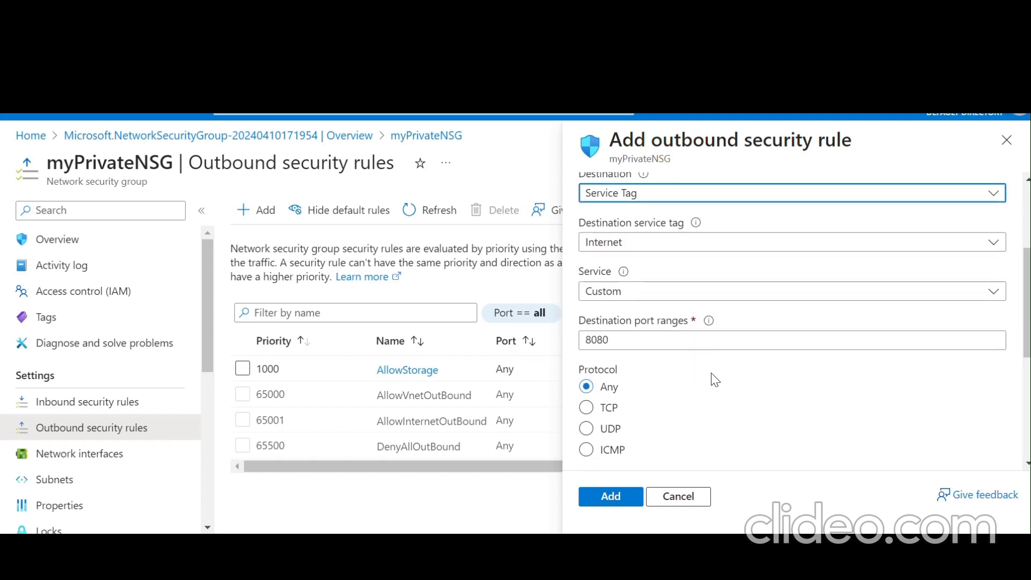
scroll(714, 380, down, 1)
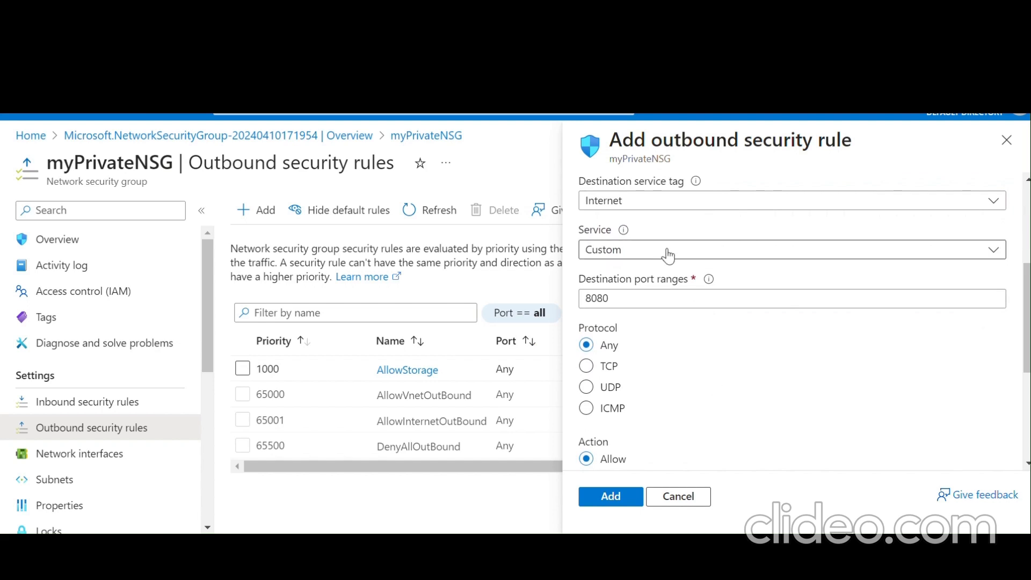
scroll(667, 256, up, 4)
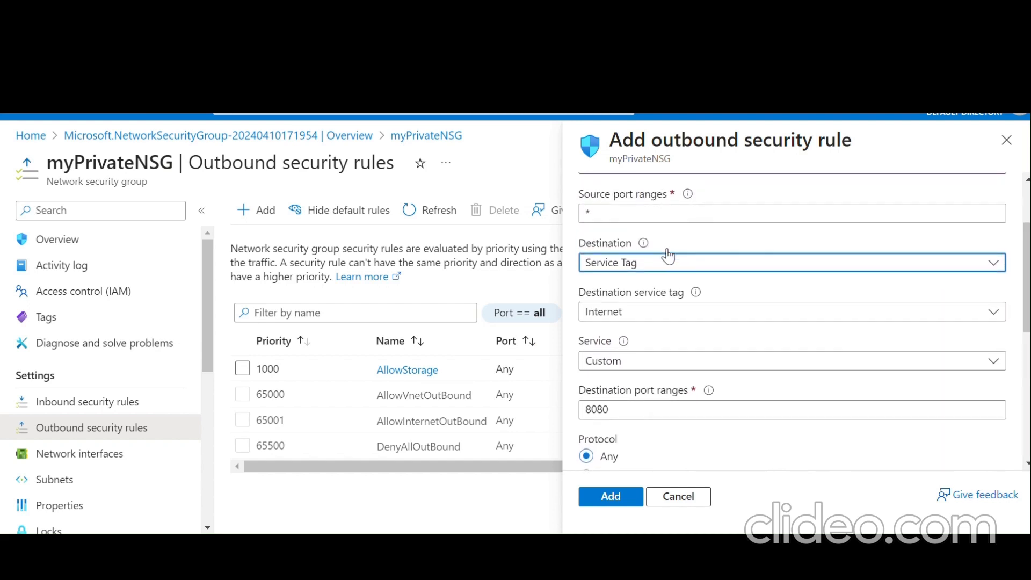
scroll(668, 256, up, 1)
scroll(668, 256, down, 3)
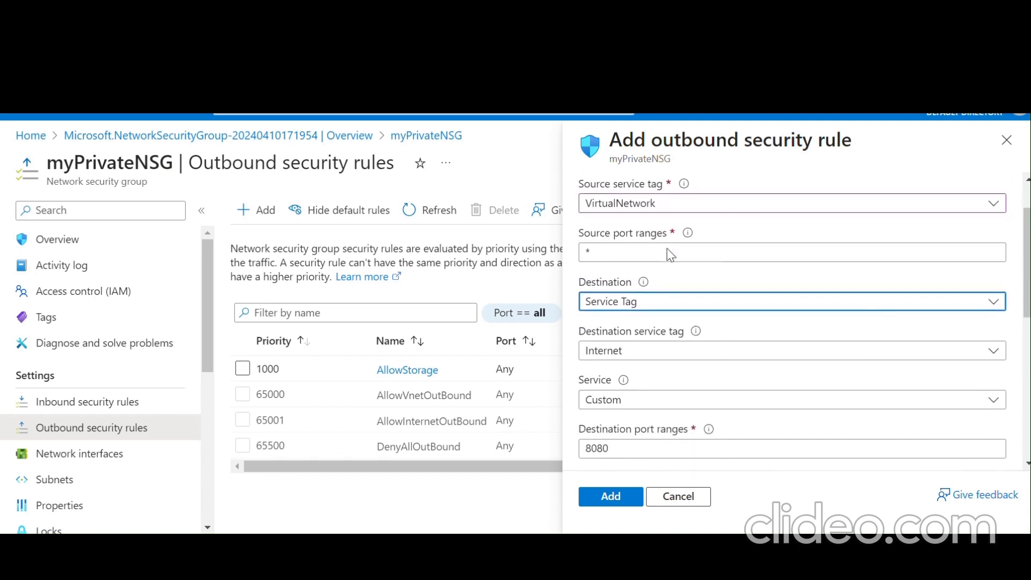
mouse_move(624, 328)
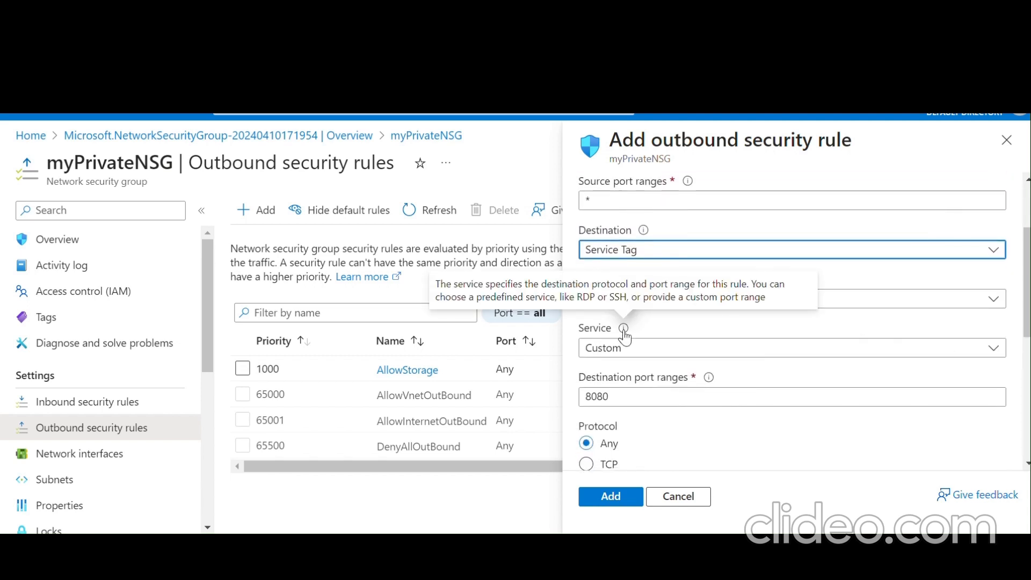
- Set the outbound rule's destination port ranges to * and its action to Deny
scroll(623, 328, up, 2)
scroll(623, 330, down, 3)
scroll(623, 329, down, 1)
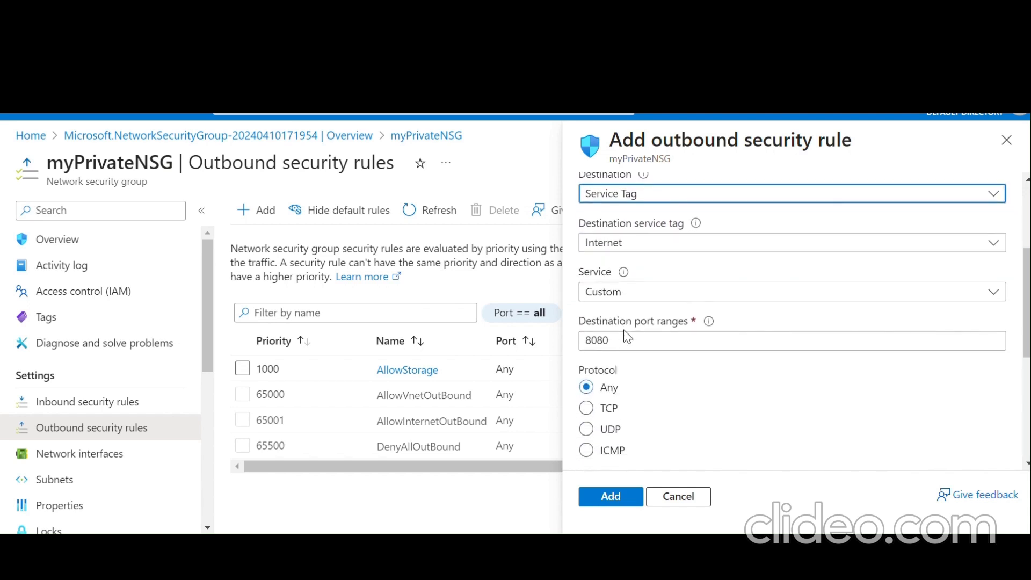
click(625, 337)
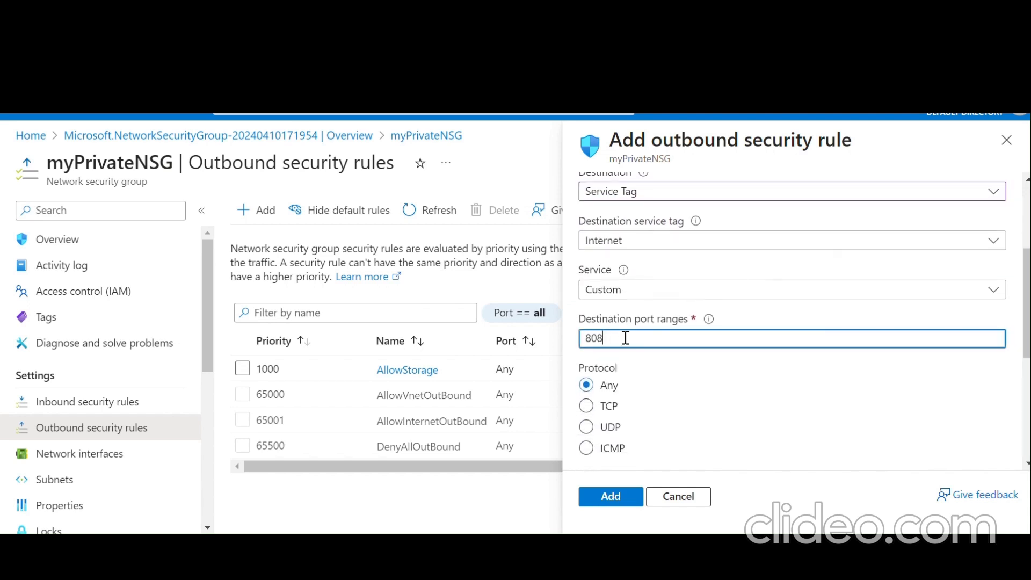
text(*)
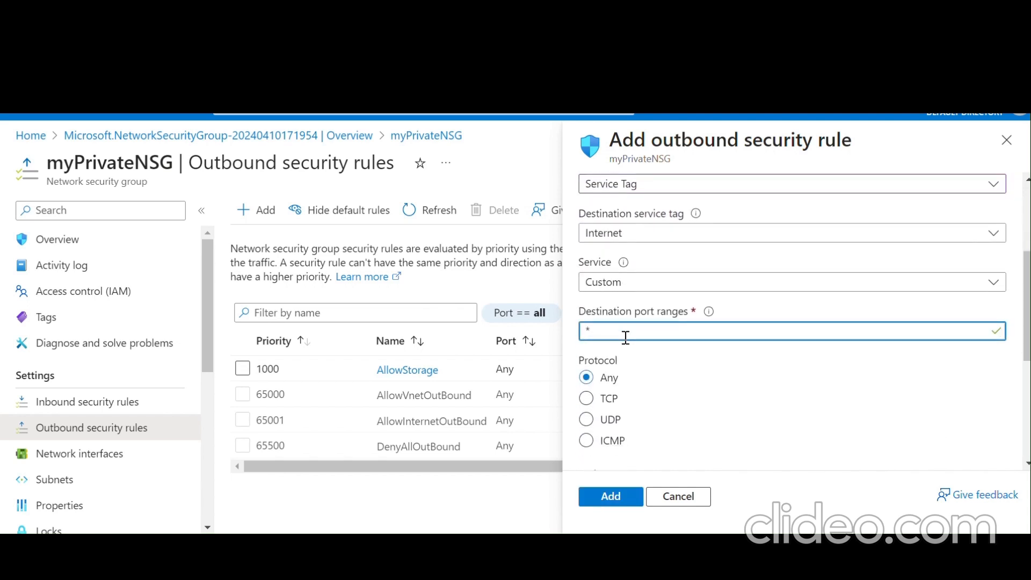
scroll(627, 341, down, 3)
scroll(627, 344, down, 2)
click(588, 382)
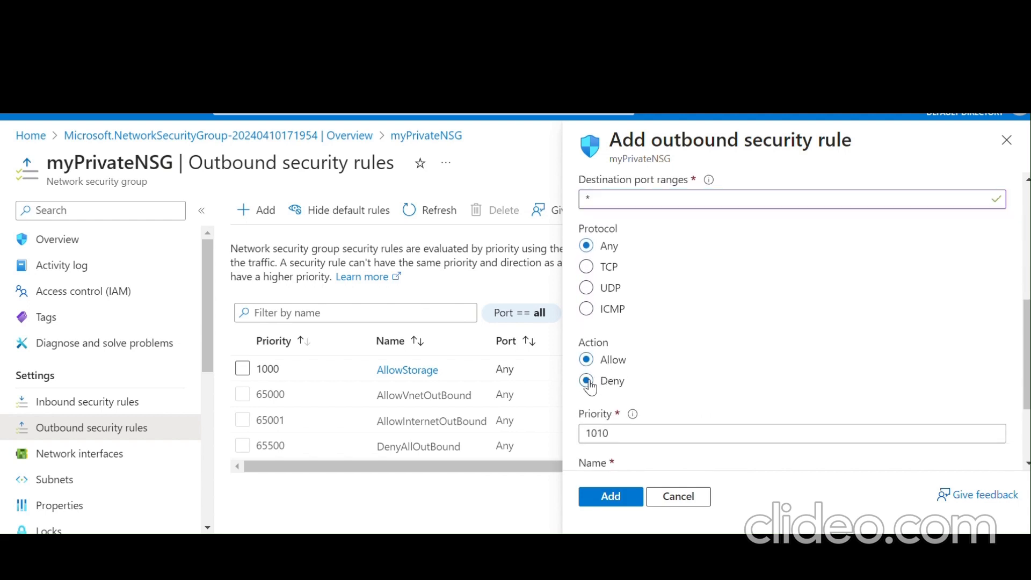
- Give the rule priority 1100 and the name Denyallofinternet, then add it
scroll(667, 349, down, 2)
click(605, 372)
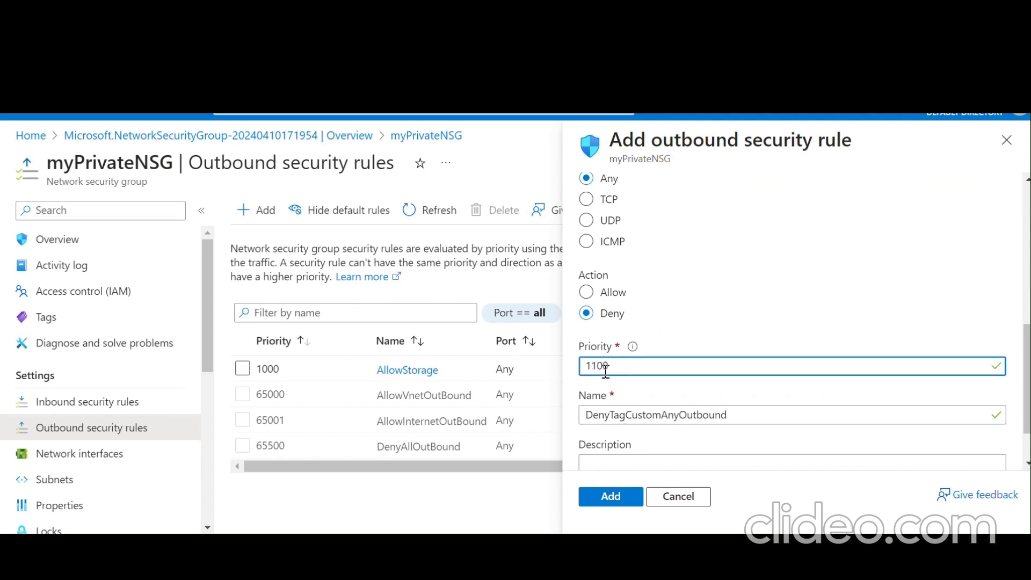
scroll(614, 369, down, 2)
click(751, 354)
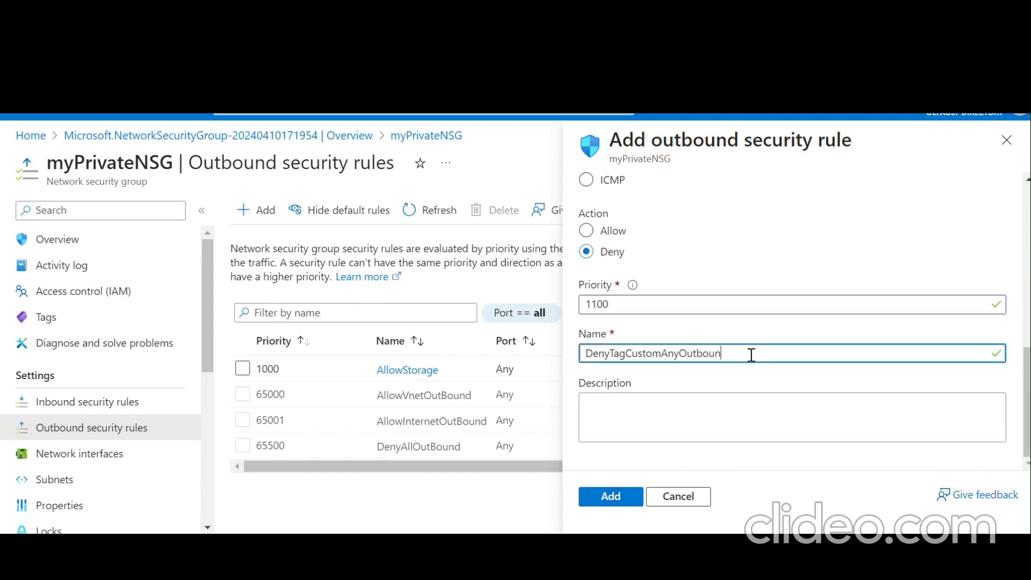
key(BackSpace)
key(BackSpace)
key(BackSpace)
key(BackSpace)
key(BackSpace)
key(BackSpace)
key(BackSpace)
key(BackSpace)
key(BackSpace)
key(BackSpace)
key(BackSpace)
key(BackSpace)
key(BackSpace)
key(BackSpace)
key(BackSpace)
key(BackSpace)
key(BackSpace)
key(BackSpace)
key(BackSpace)
key(BackSpace)
text(Denyallofin)
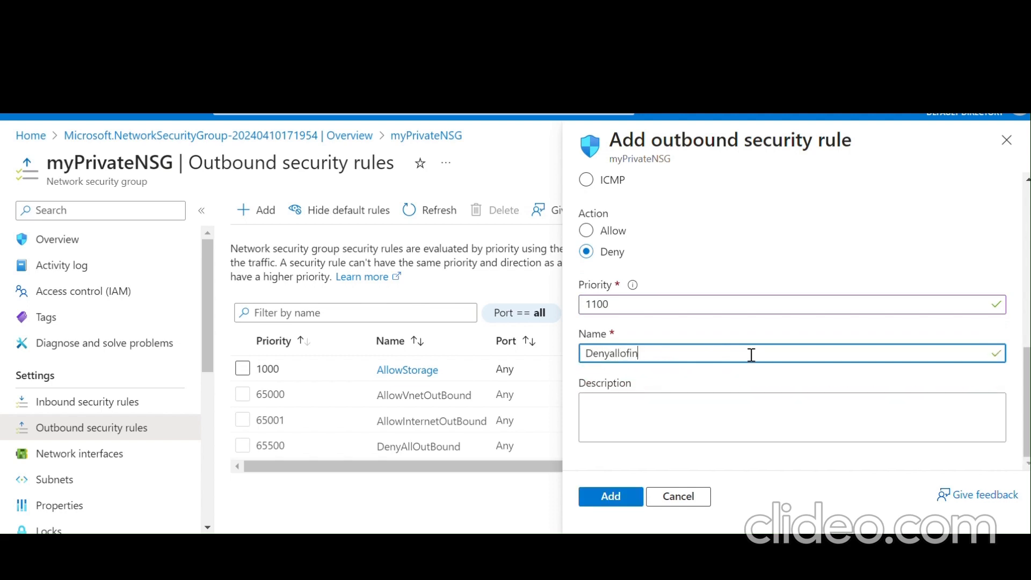
text(ternet)
click(618, 504)
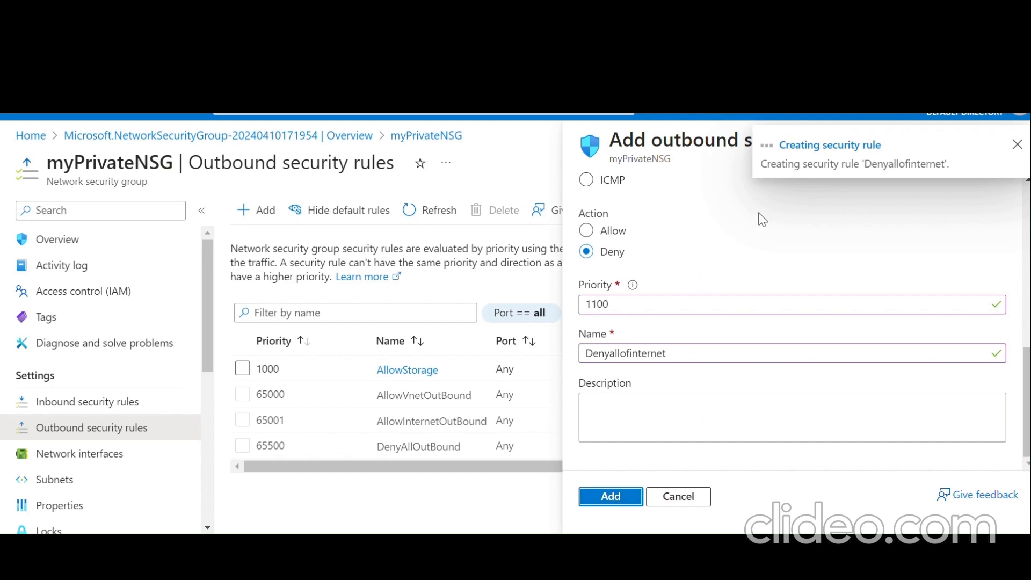
click(1017, 146)
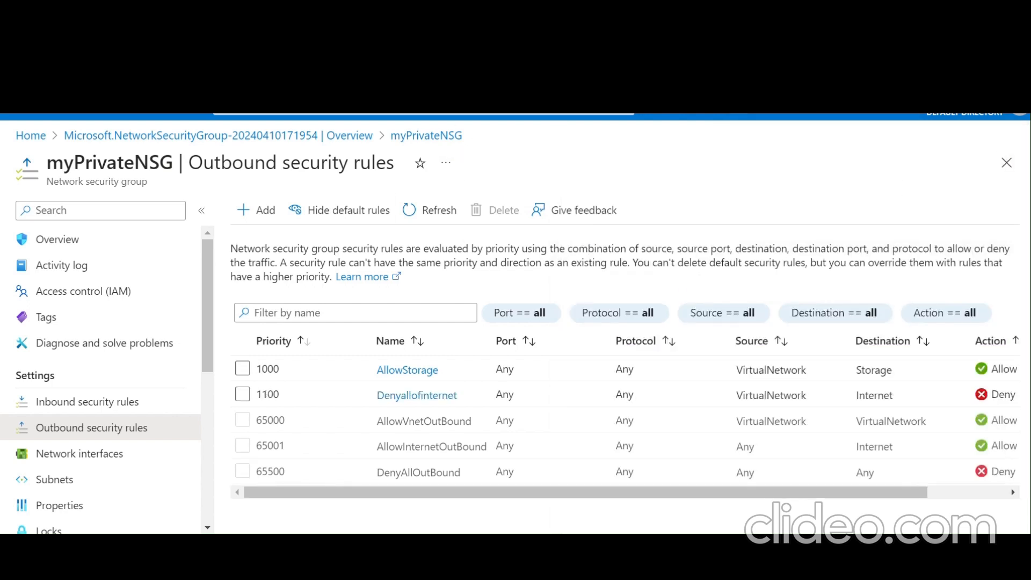
- Go to myPrivateNSG's Inbound security rules and start a new inbound rule
scroll(100, 376, down, 1)
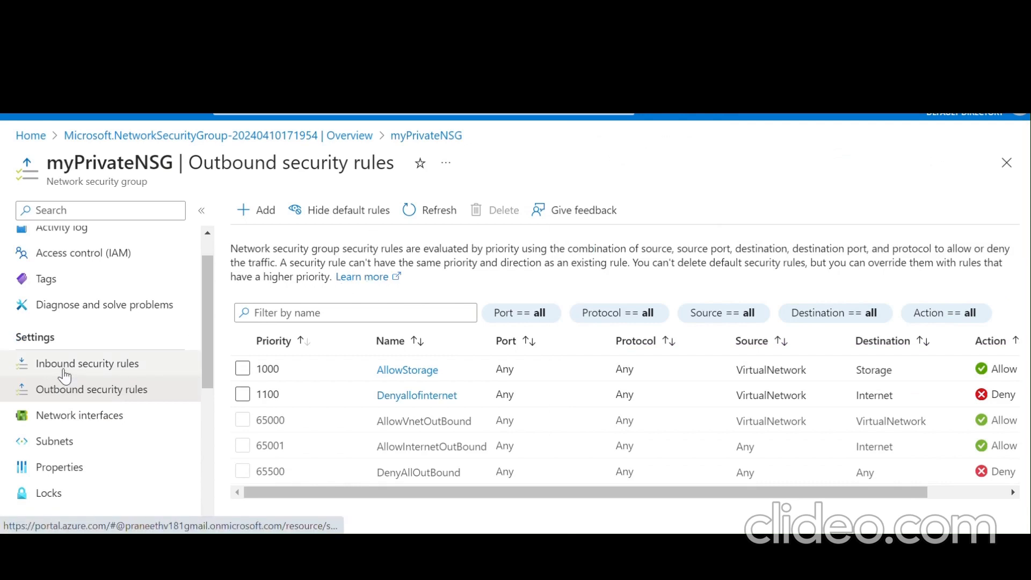
click(101, 365)
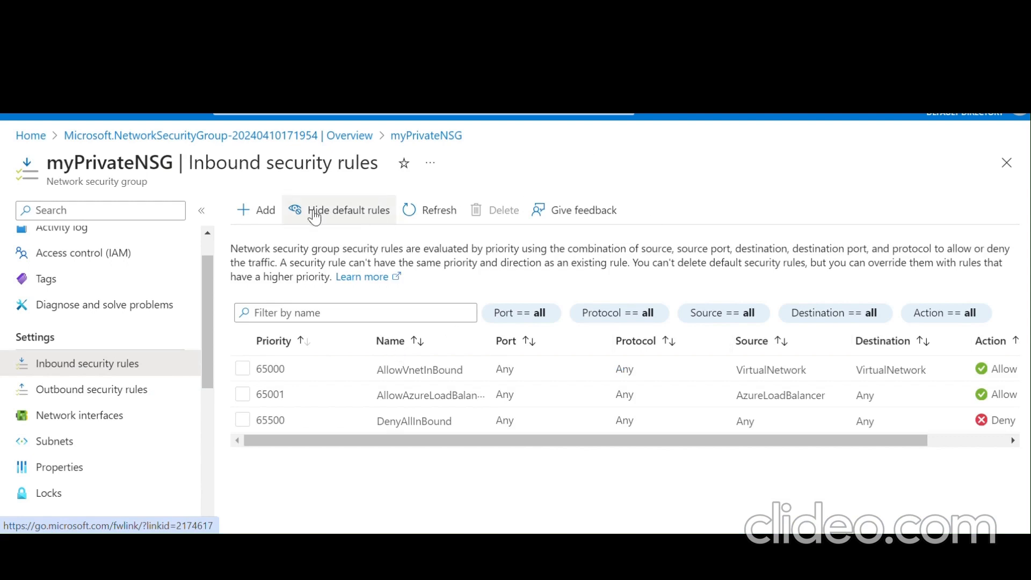
click(257, 214)
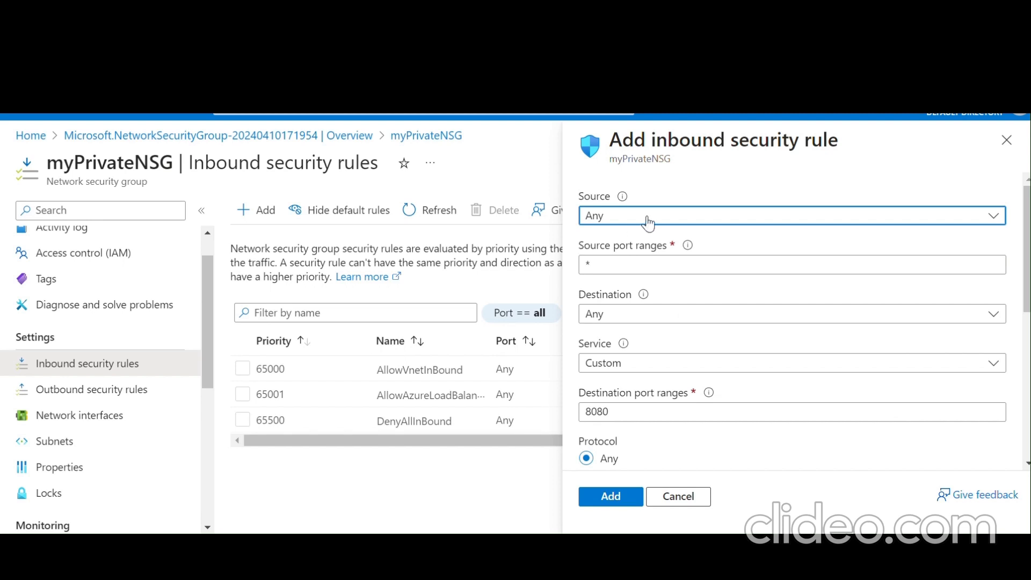
- Target the VirtualNetwork service tag on destination port 3389 using the TCP protocol
click(622, 322)
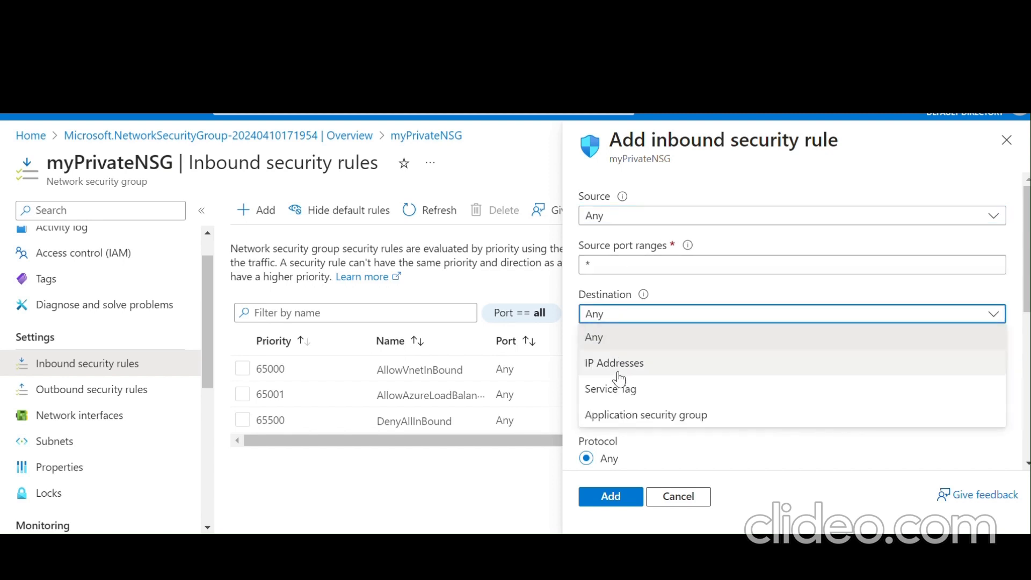
click(615, 388)
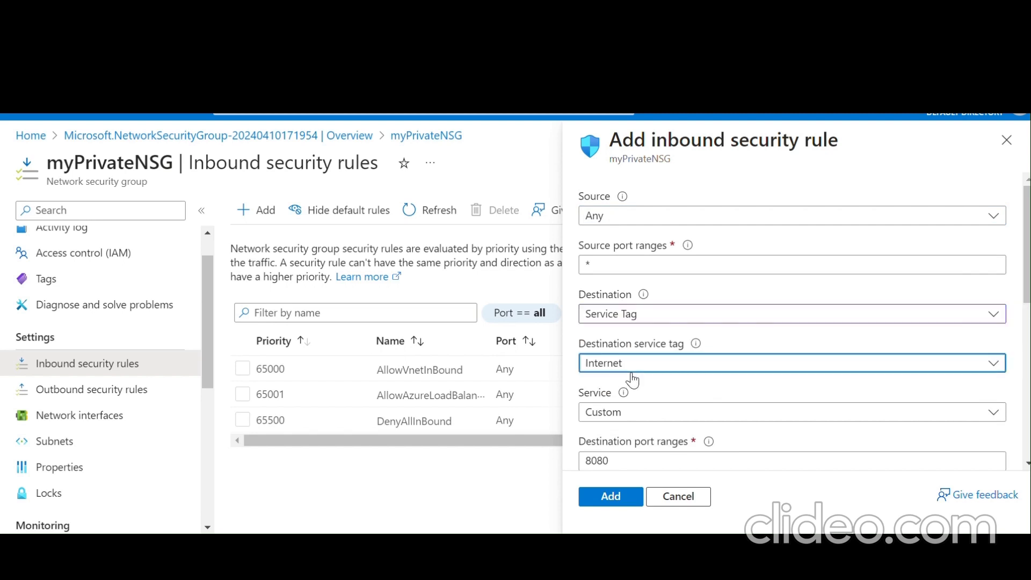
click(632, 370)
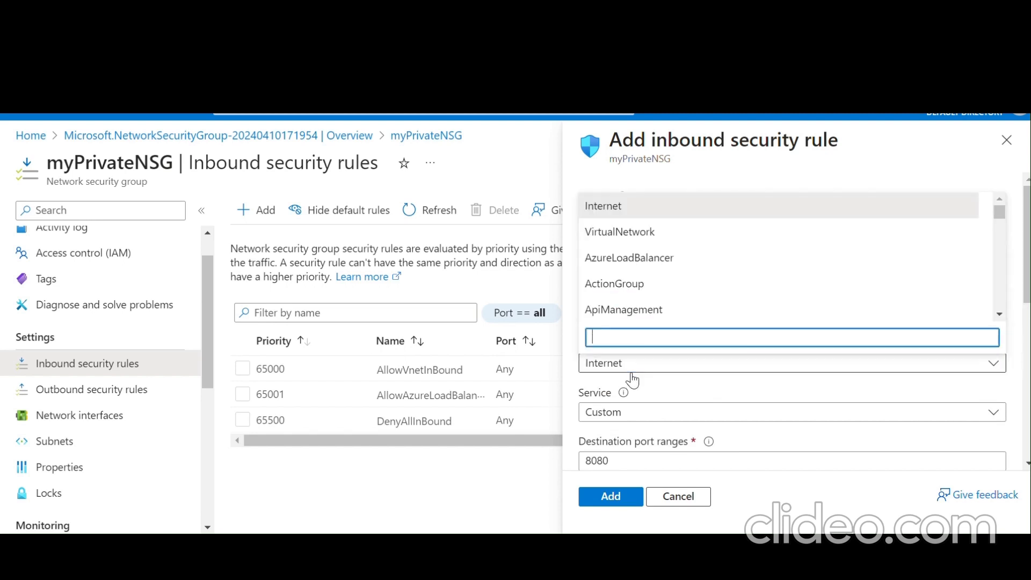
click(649, 243)
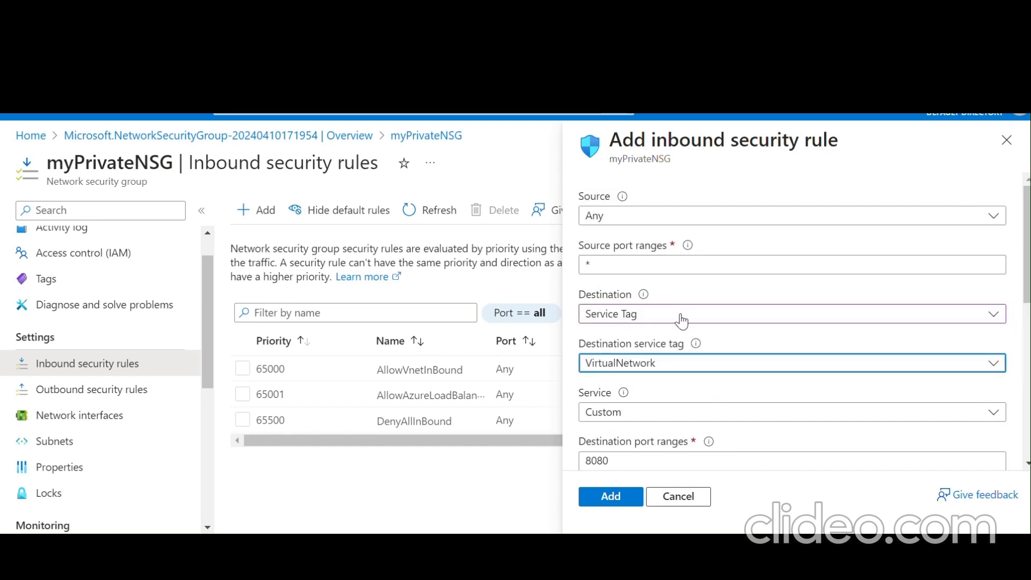
scroll(682, 321, down, 2)
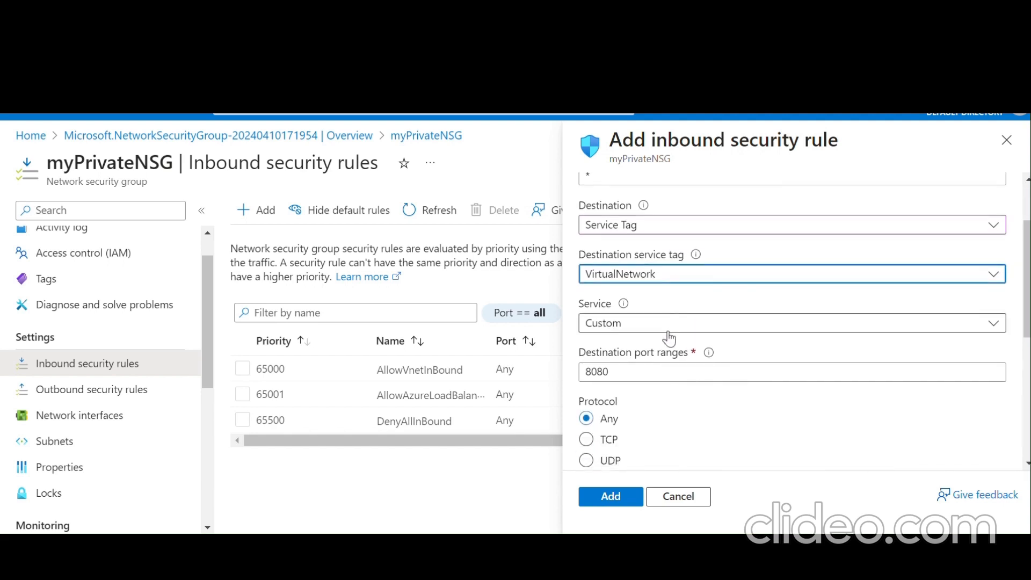
click(649, 375)
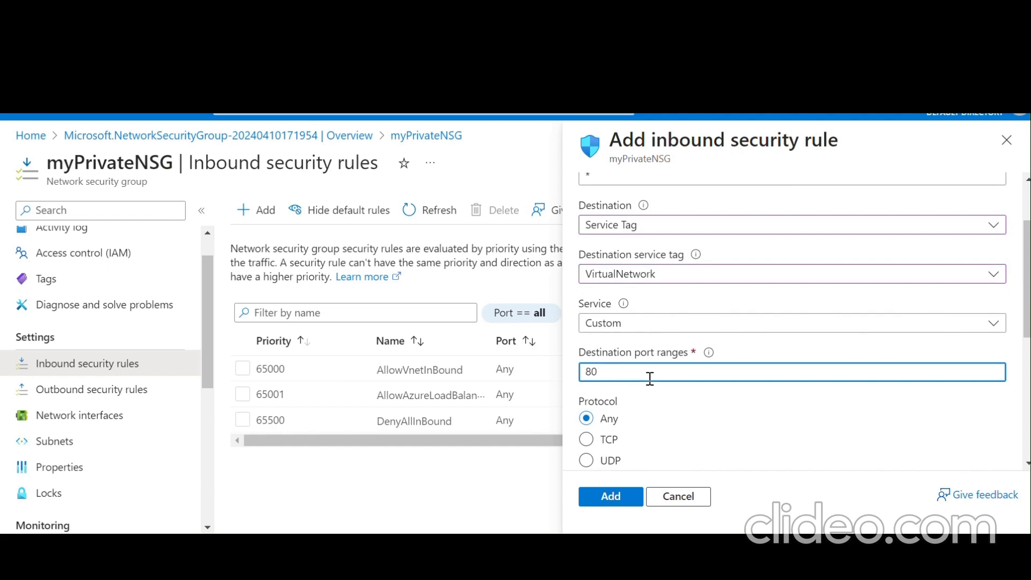
key(BackSpace)
key(BackSpace)
text(3389)
scroll(650, 378, down, 3)
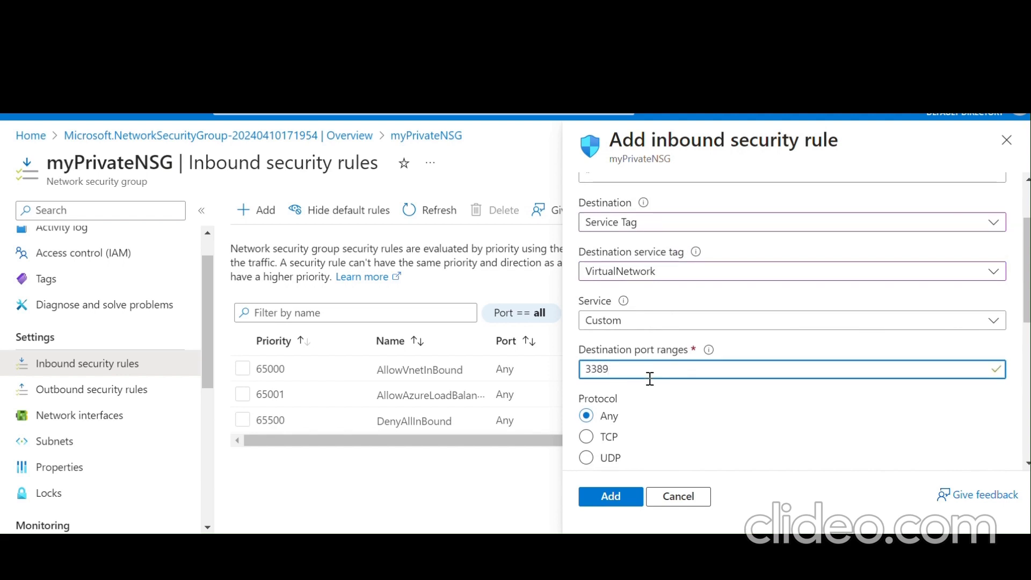
click(586, 373)
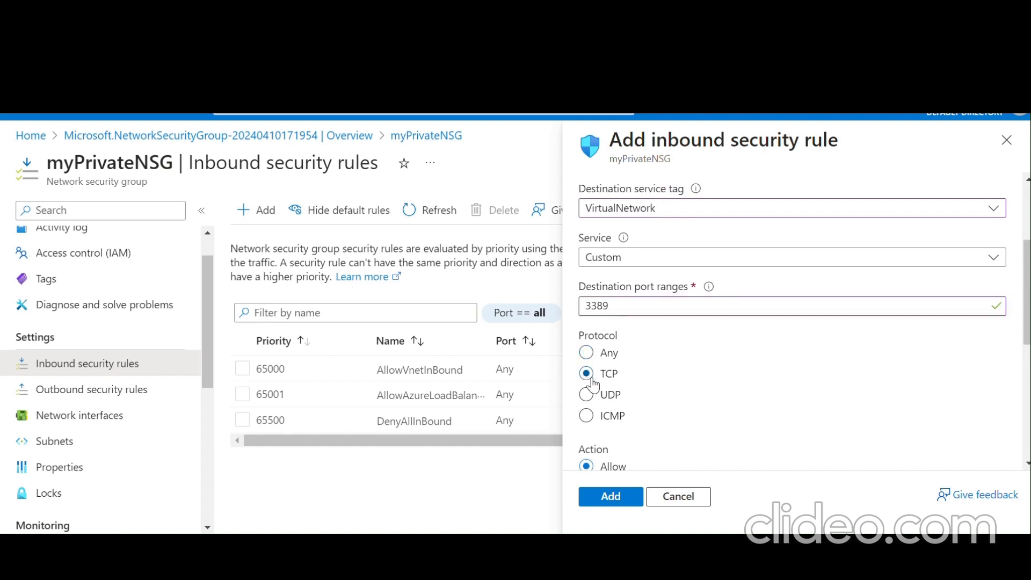
- Set priority 1200, name the inbound rule AllowonlythroughRDP, and add it
scroll(730, 430, down, 3)
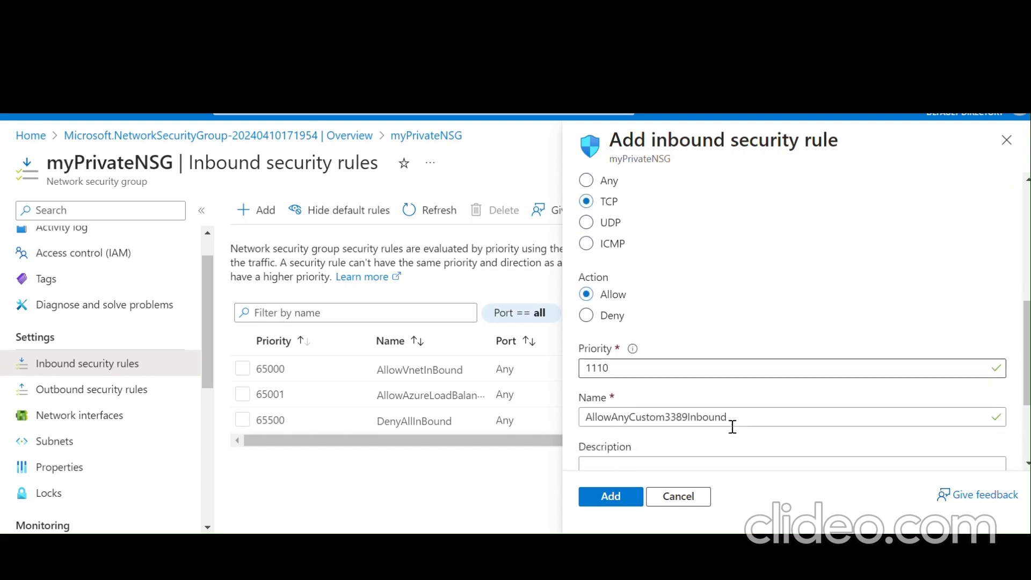
click(604, 366)
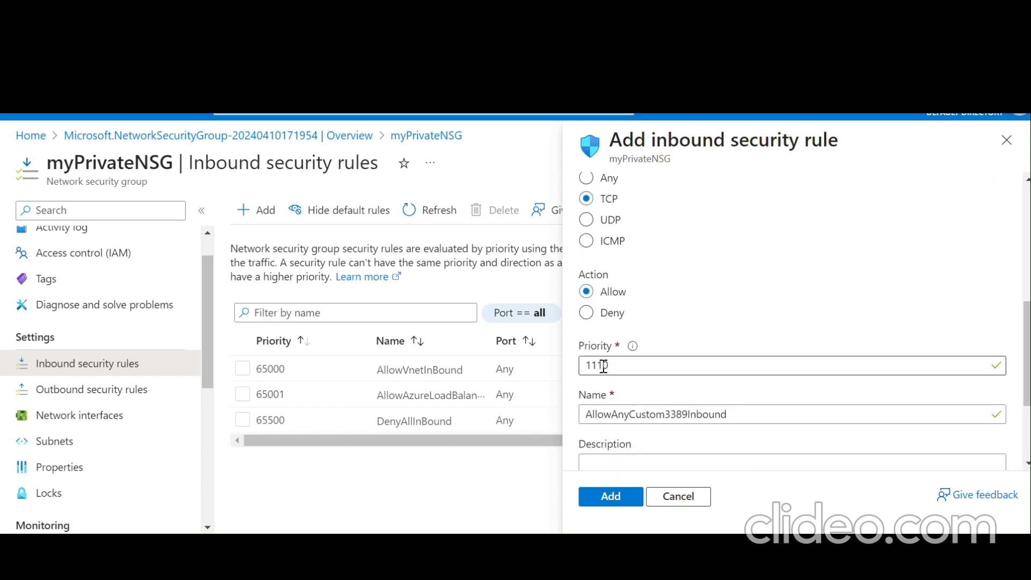
key(BackSpace)
key(BackSpace)
text(2)
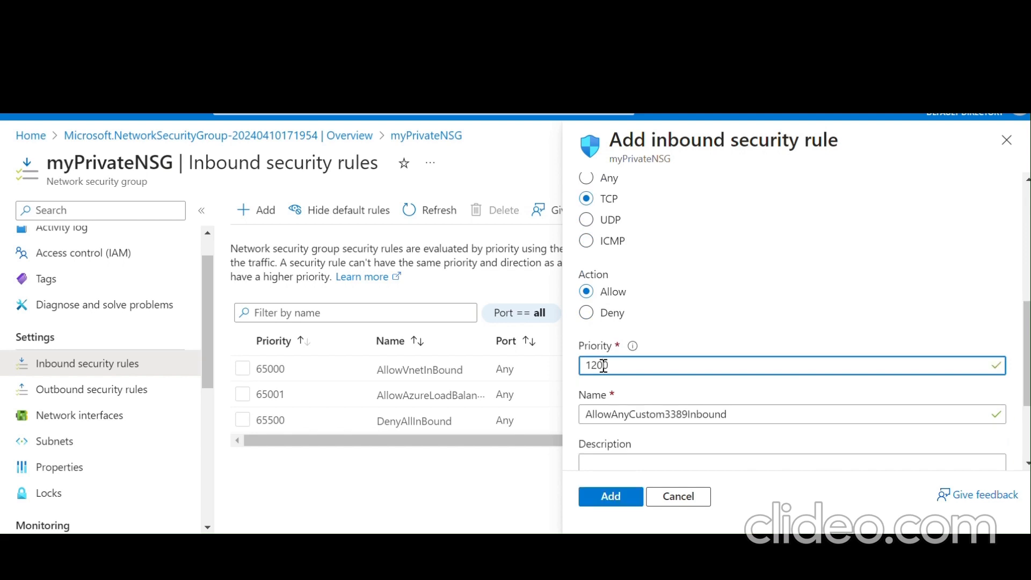
text(0)
scroll(603, 365, down, 2)
click(763, 304)
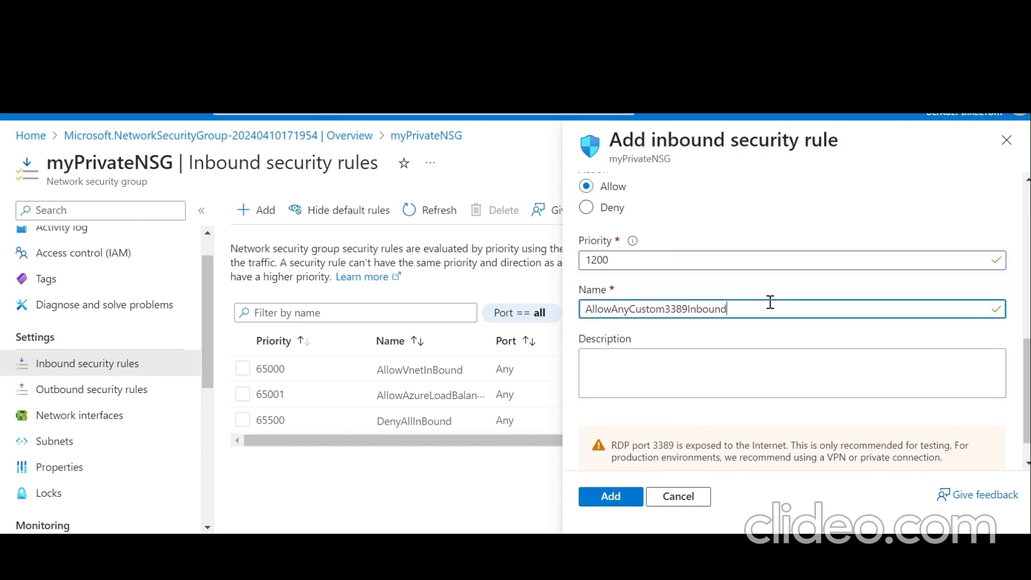
key(BackSpace)
key(BackSpace)
key(BackSpace)
key(BackSpace)
key(BackSpace)
key(BackSpace)
key(BackSpace)
key(BackSpace)
key(BackSpace)
key(BackSpace)
key(BackSpace)
key(BackSpace)
key(BackSpace)
key(BackSpace)
key(BackSpace)
key(BackSpace)
key(BackSpace)
key(BackSpace)
key(BackSpace)
key(BackSpace)
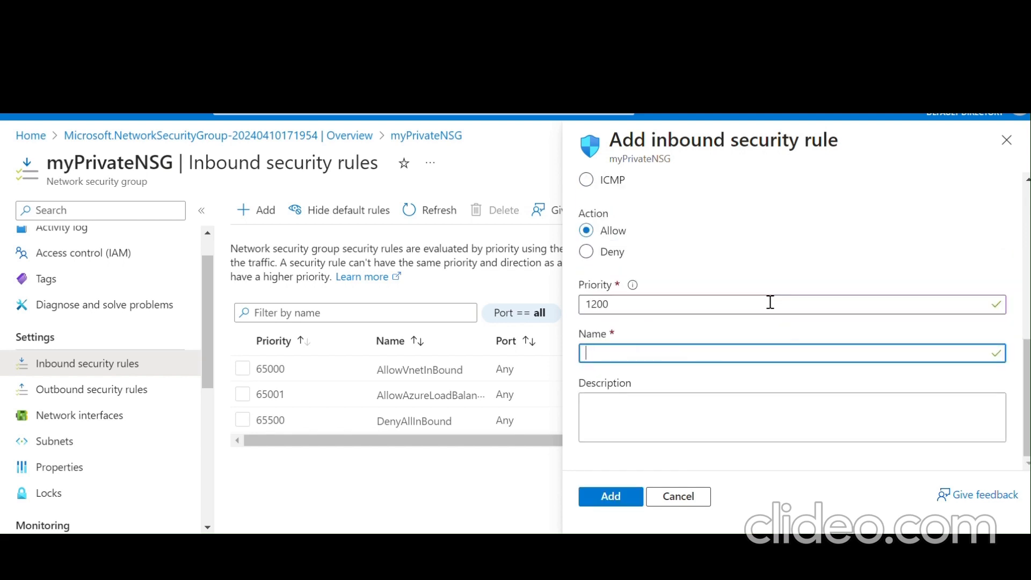
text(AllowonlythroughRDP)
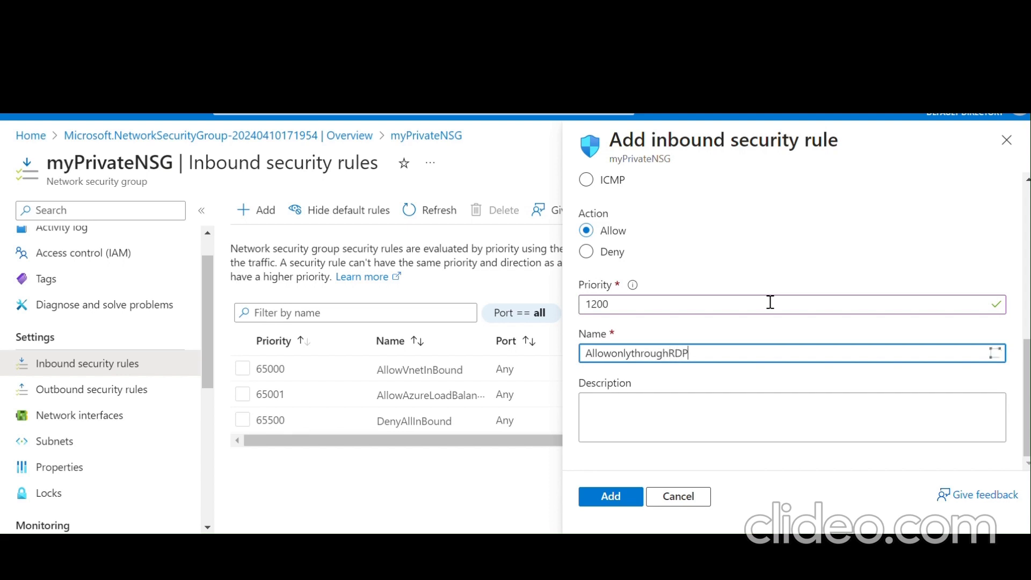
click(631, 494)
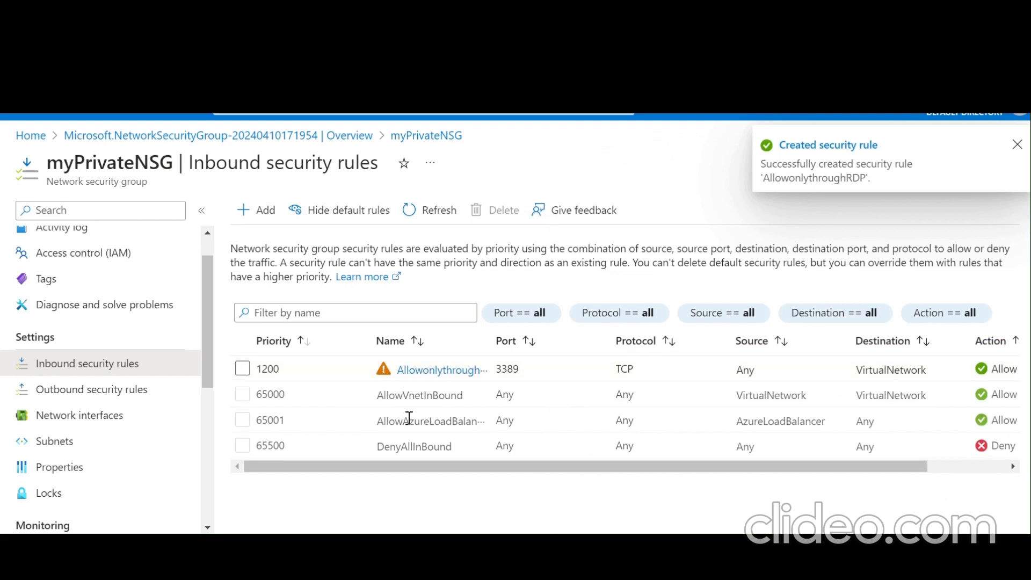
- Refresh the inbound rules and review AllowonlythroughRDP's details: service RDP, action Allow
click(429, 217)
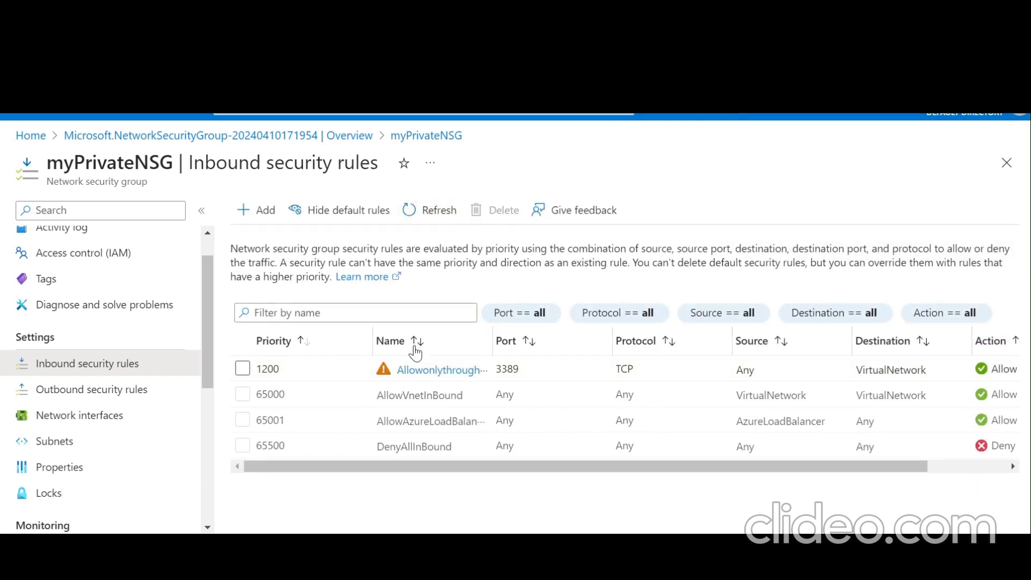
click(421, 375)
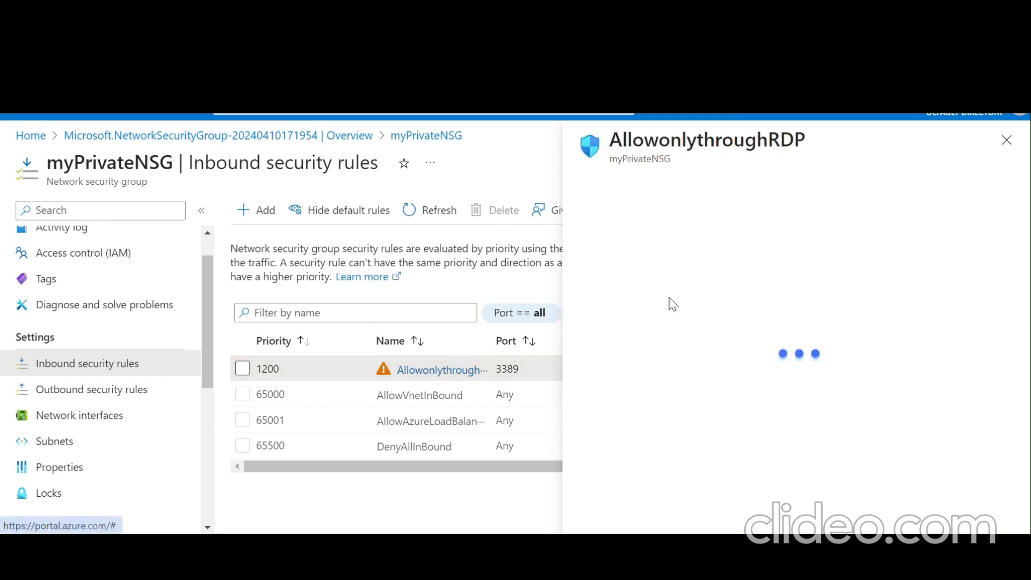
scroll(670, 297, down, 4)
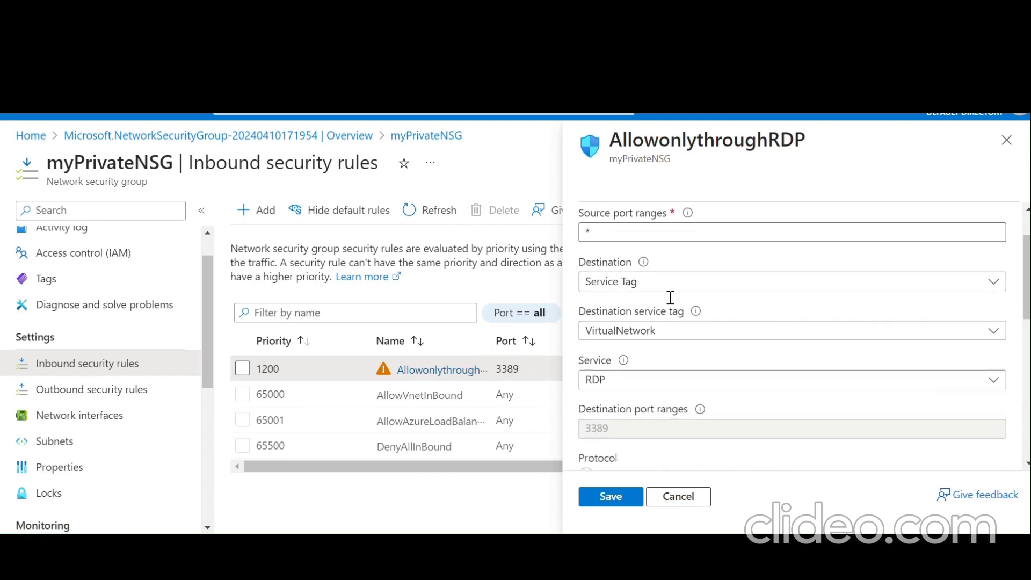
scroll(671, 304, down, 5)
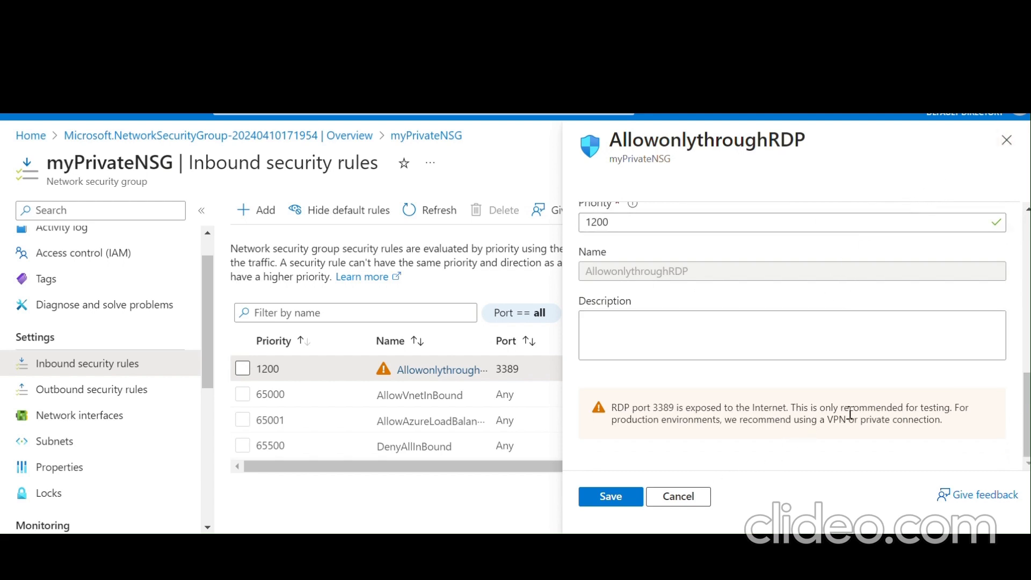
- Close the rule details, check the outbound rules, and return to the inbound rules list
click(1005, 140)
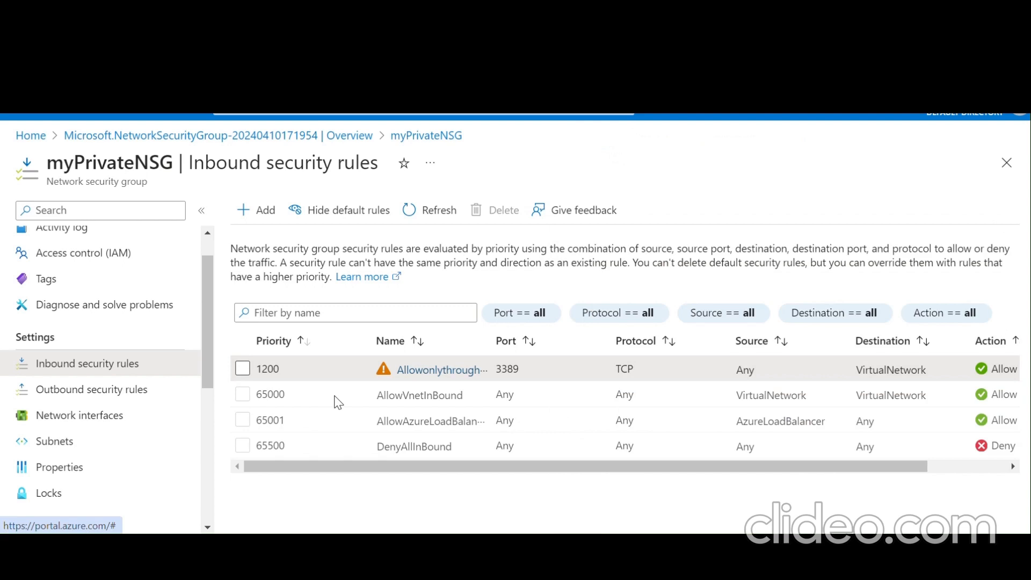
scroll(110, 432, down, 4)
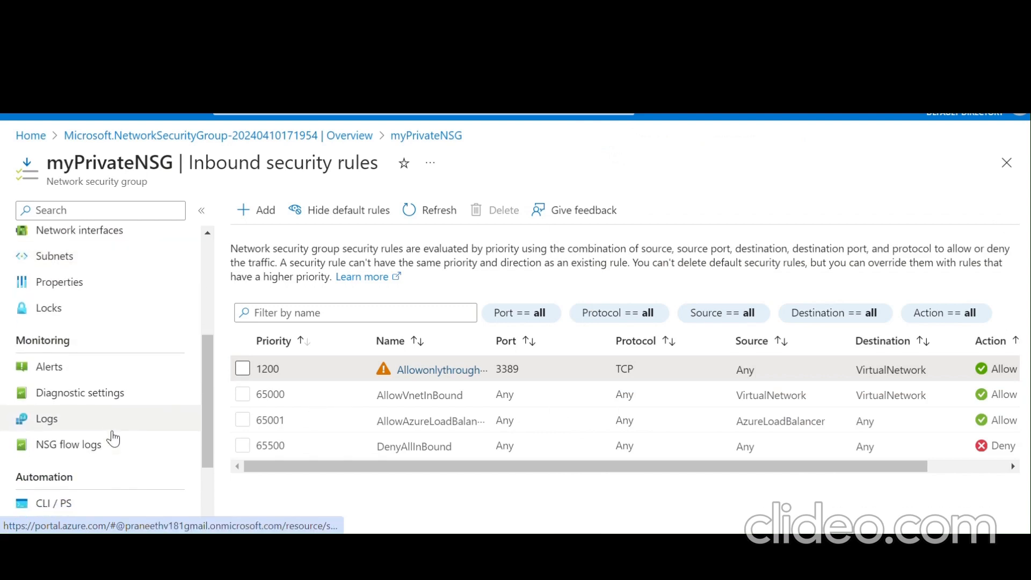
scroll(112, 437, down, 3)
scroll(115, 434, up, 6)
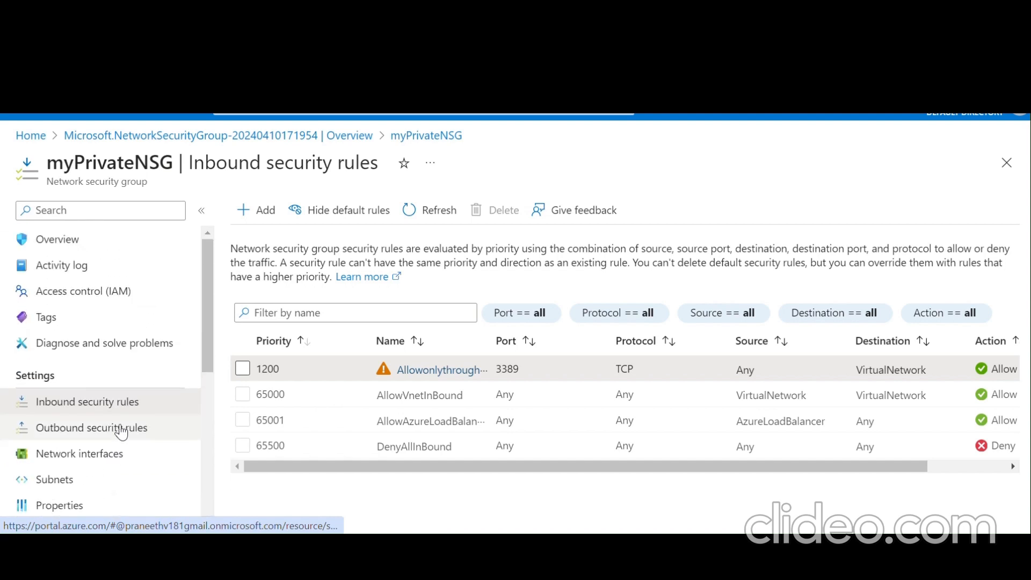
click(137, 428)
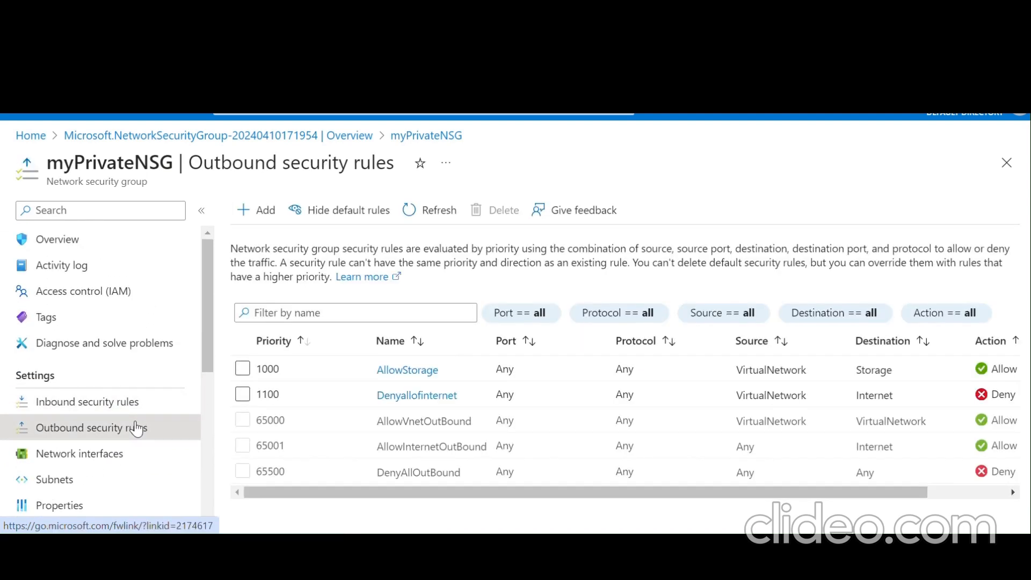
click(119, 402)
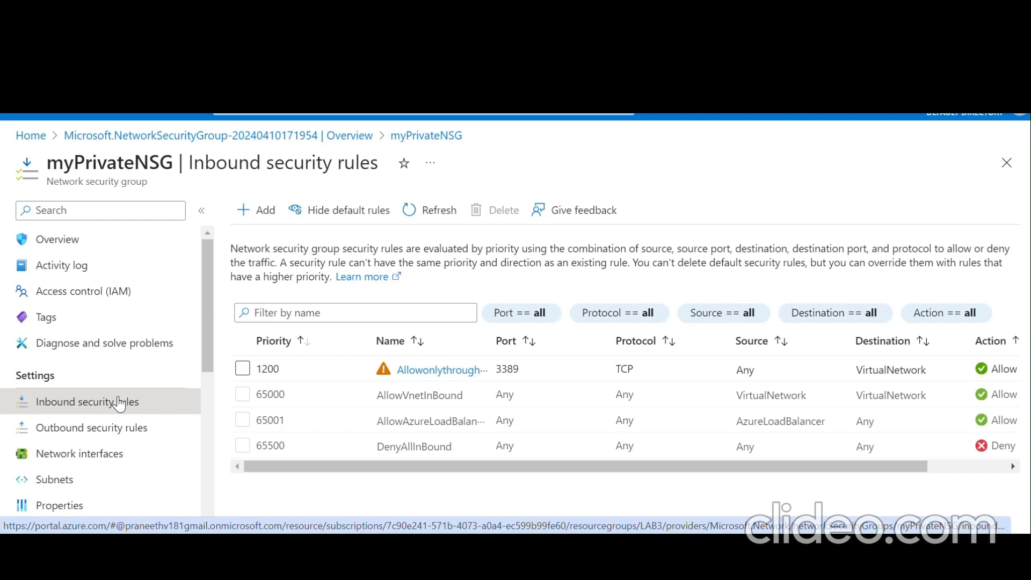
- Associate myPrivateNSG with myVirtualNetwork's Private subnet (10.6.1.0/24) on its Subnets page
click(88, 487)
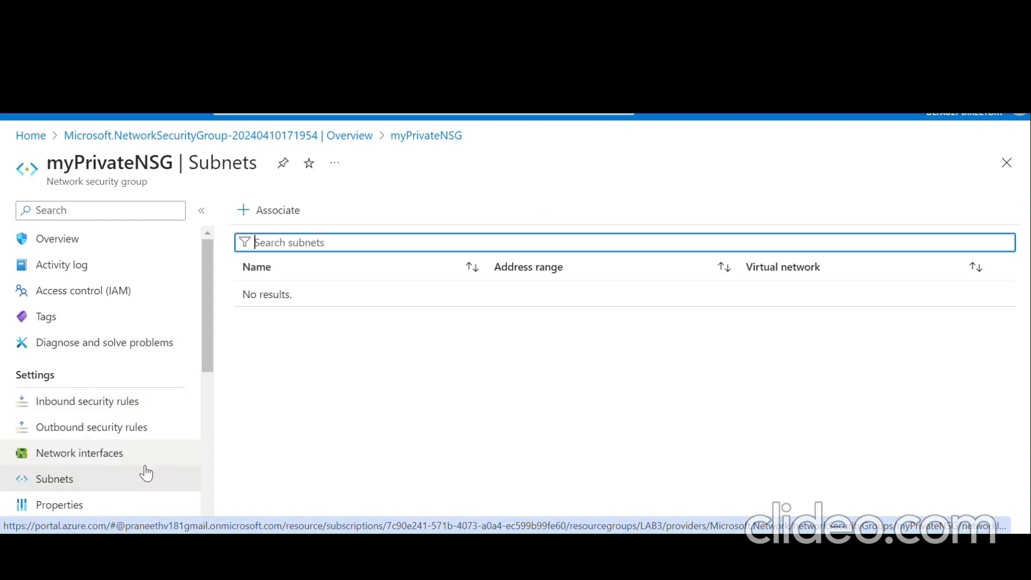
scroll(146, 474, down, 2)
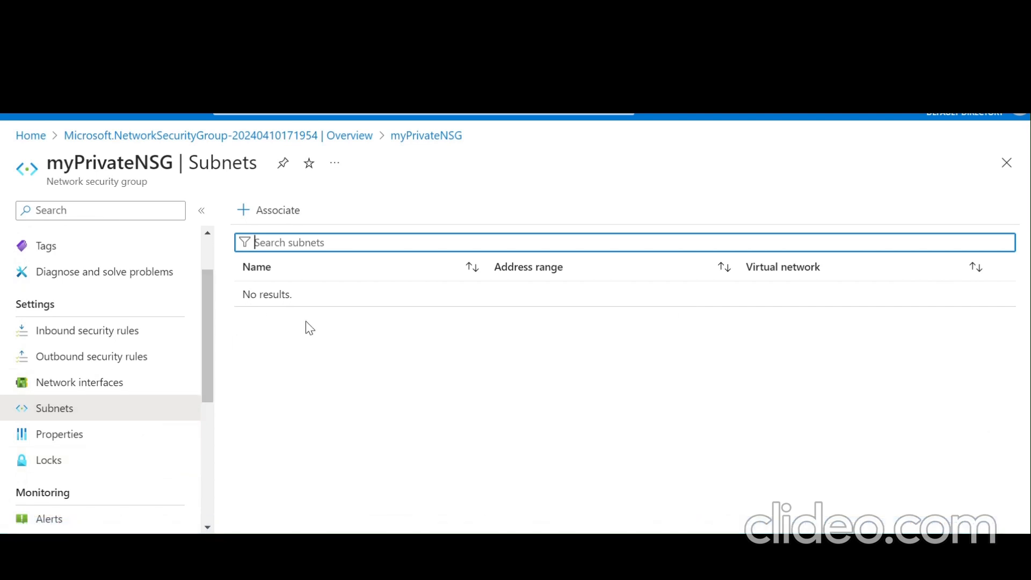
click(275, 211)
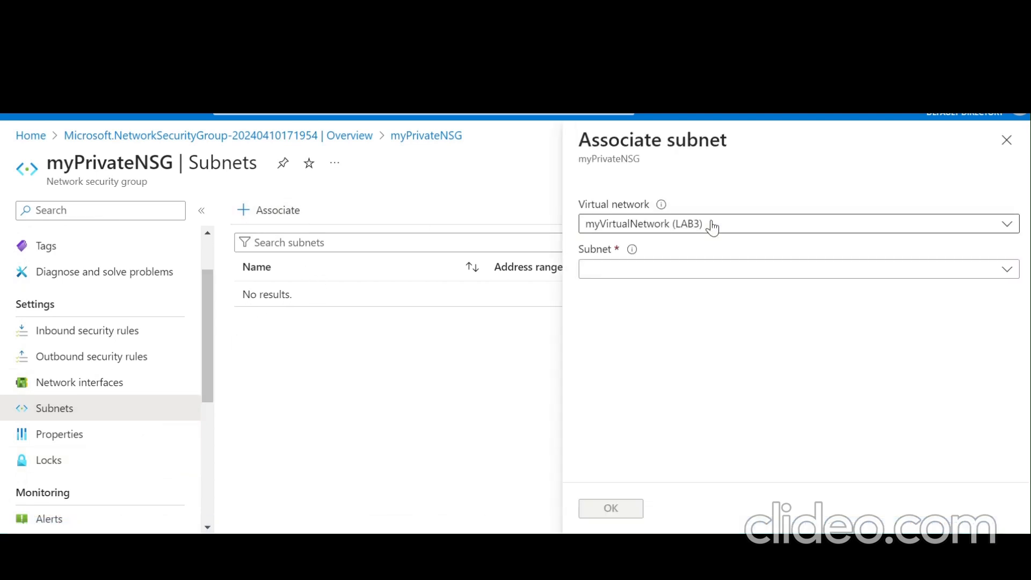
click(712, 223)
click(704, 281)
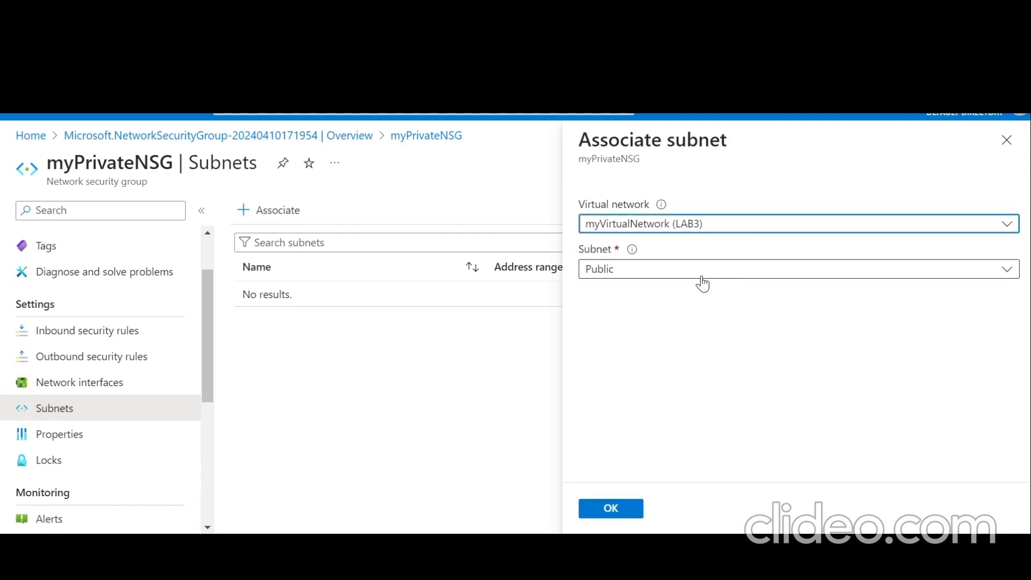
click(678, 269)
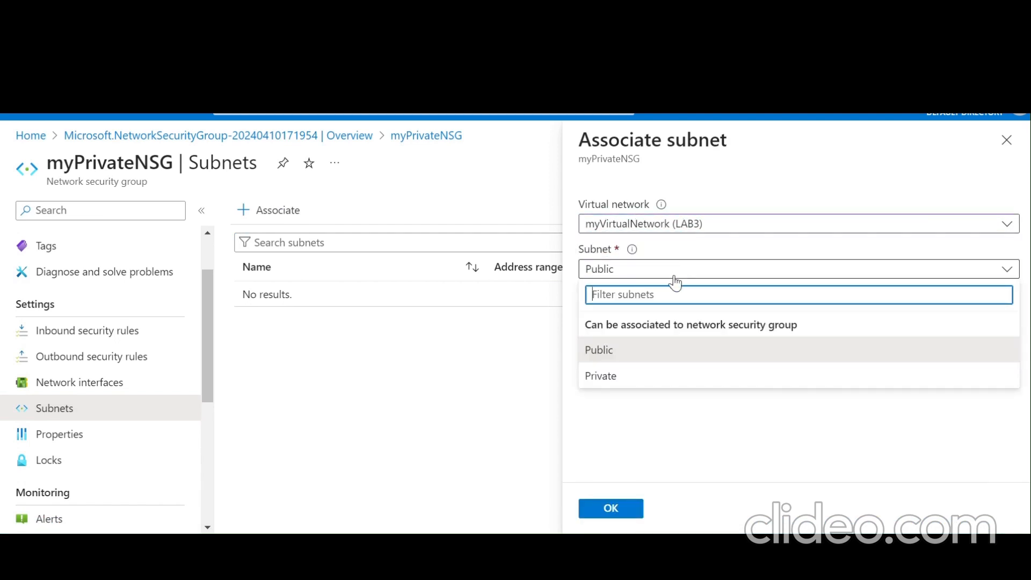
click(637, 378)
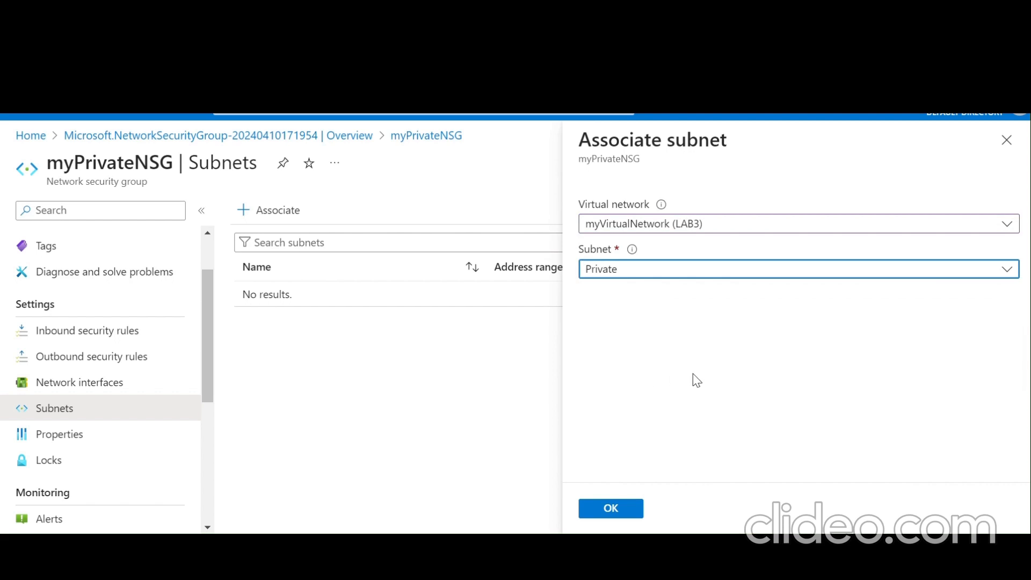
click(610, 510)
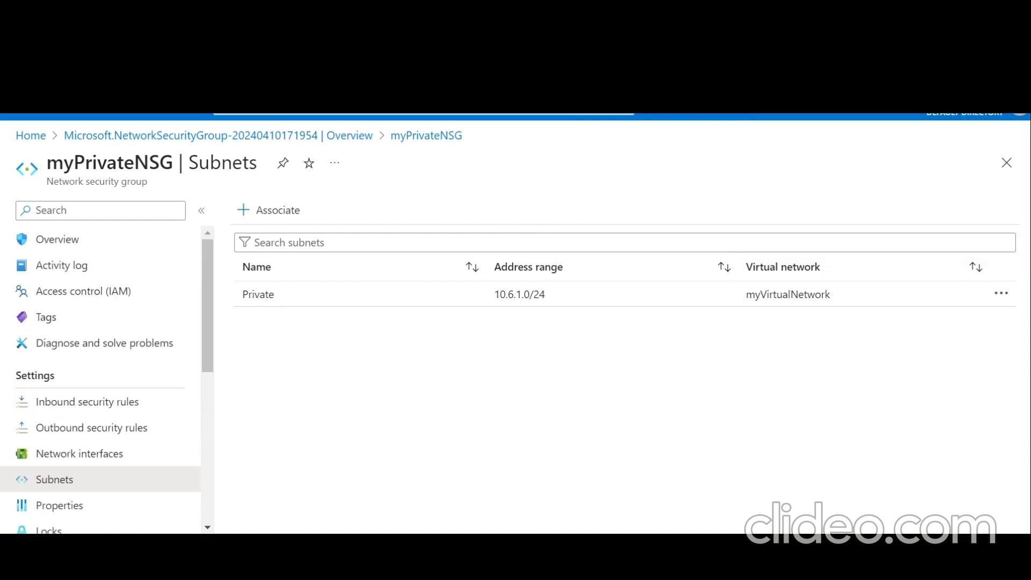
click(423, 113)
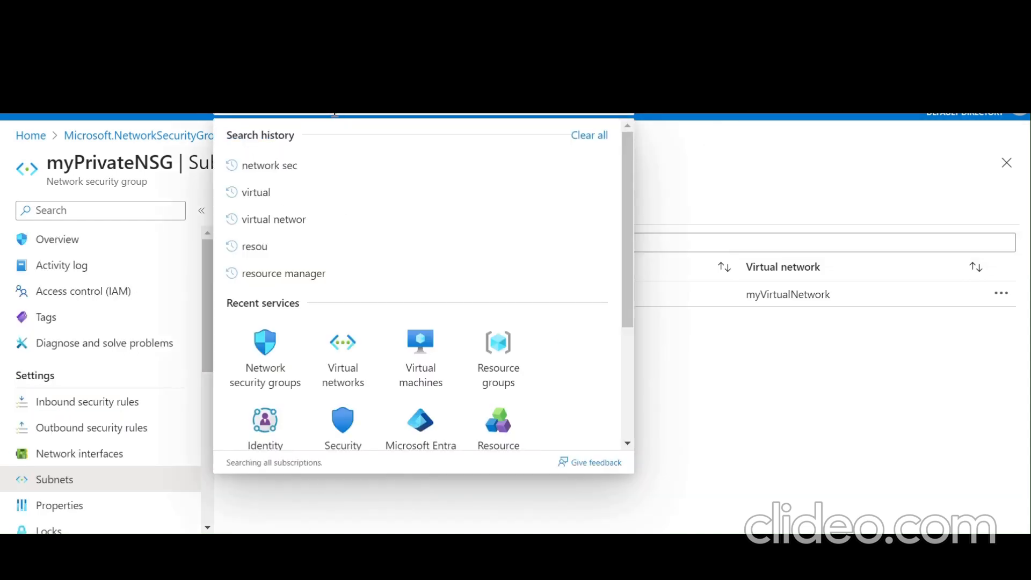
- Create network security group myPublicNSG in resource group LAB3 and open the new resource
click(263, 355)
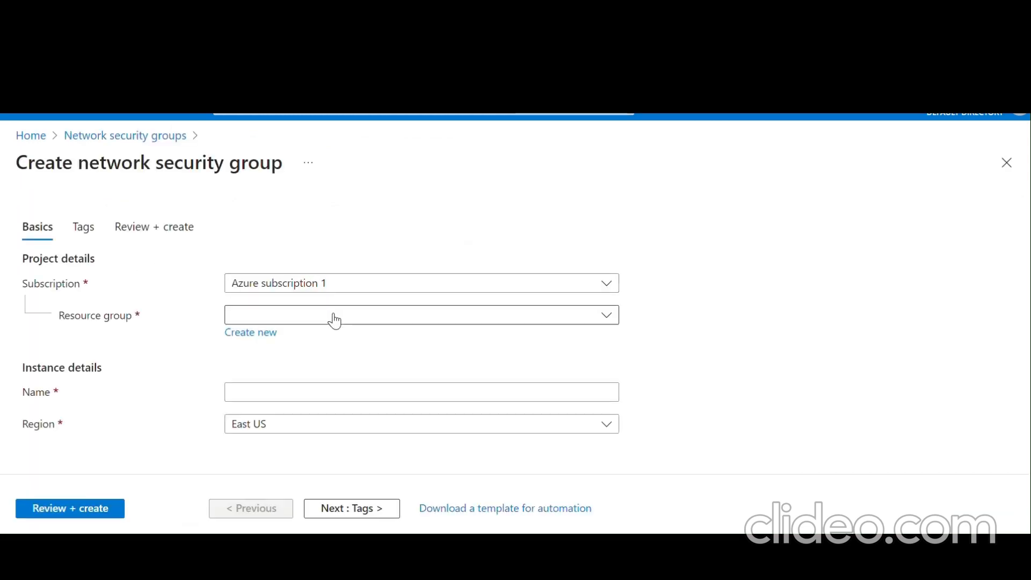
click(335, 321)
click(332, 372)
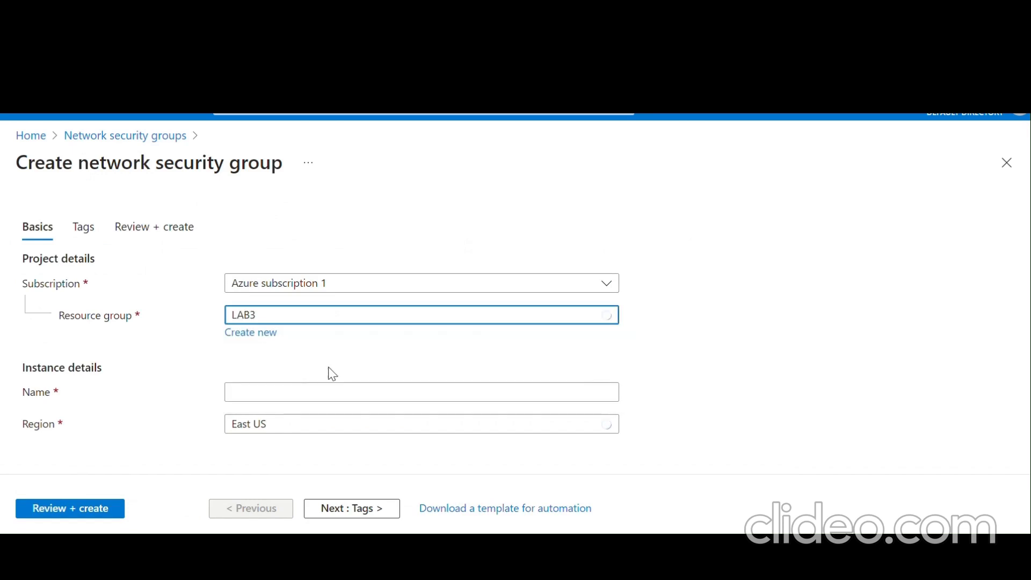
click(340, 392)
text(myPu)
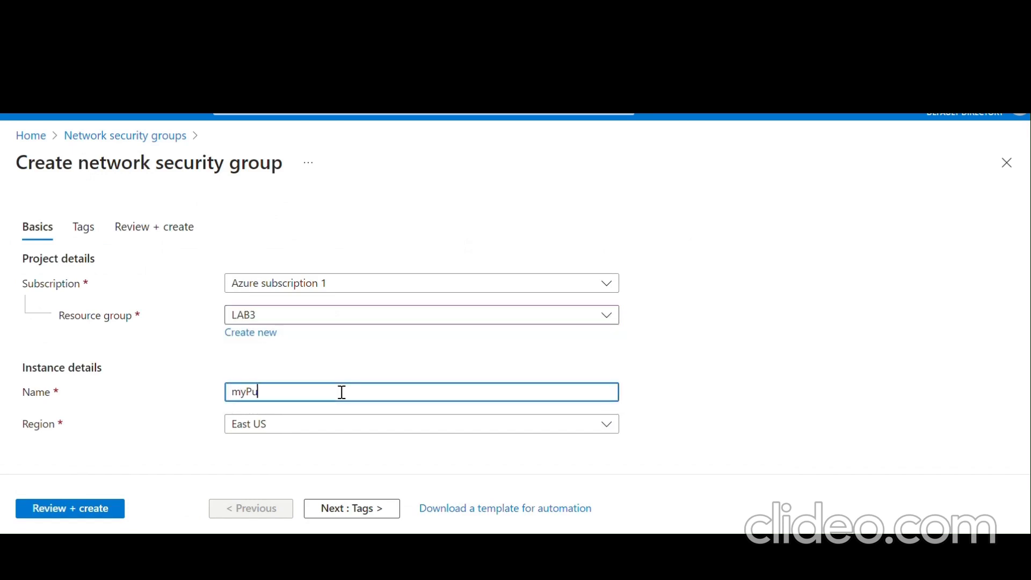
text(blicNSG)
click(101, 515)
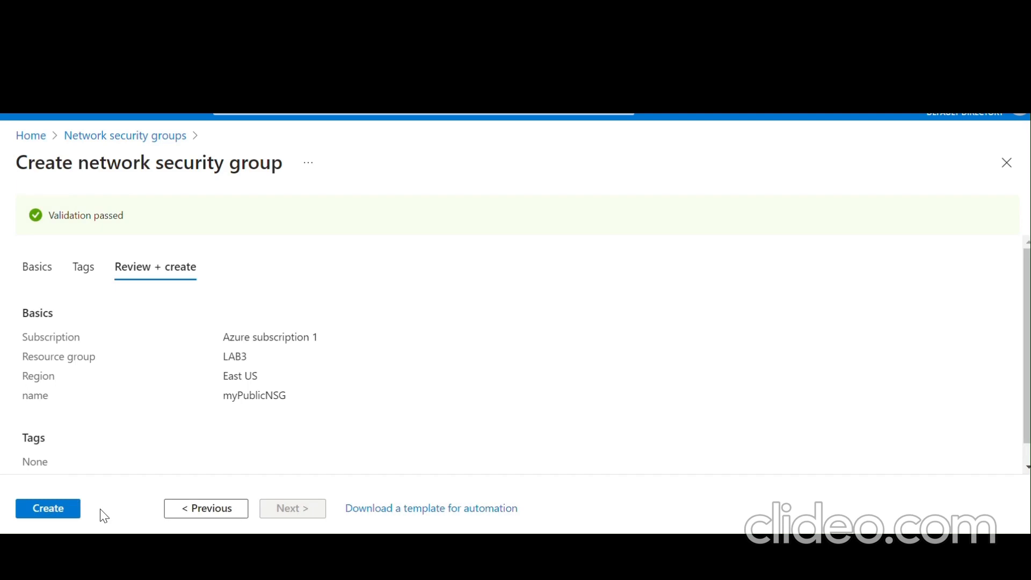
click(52, 513)
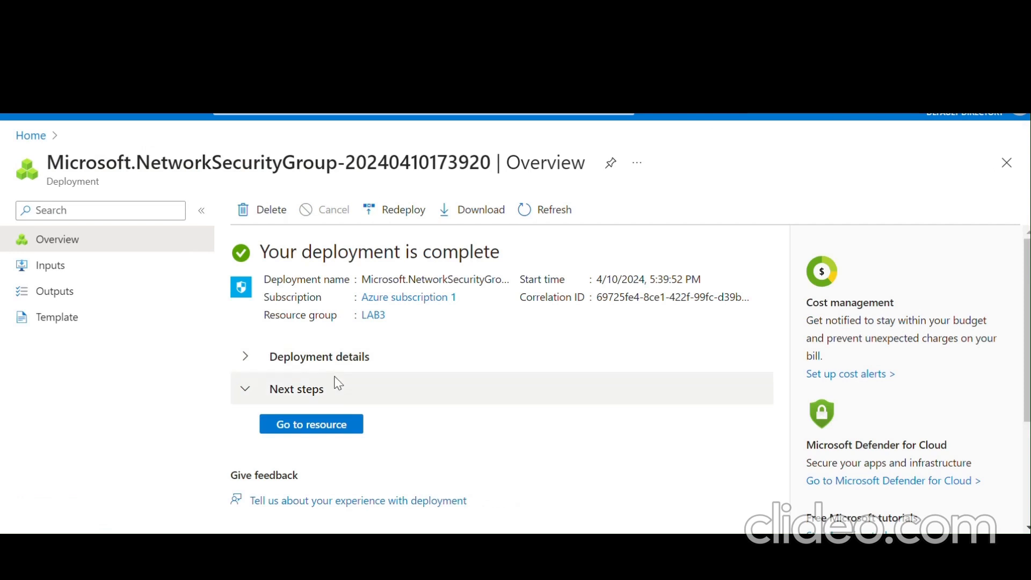
click(322, 427)
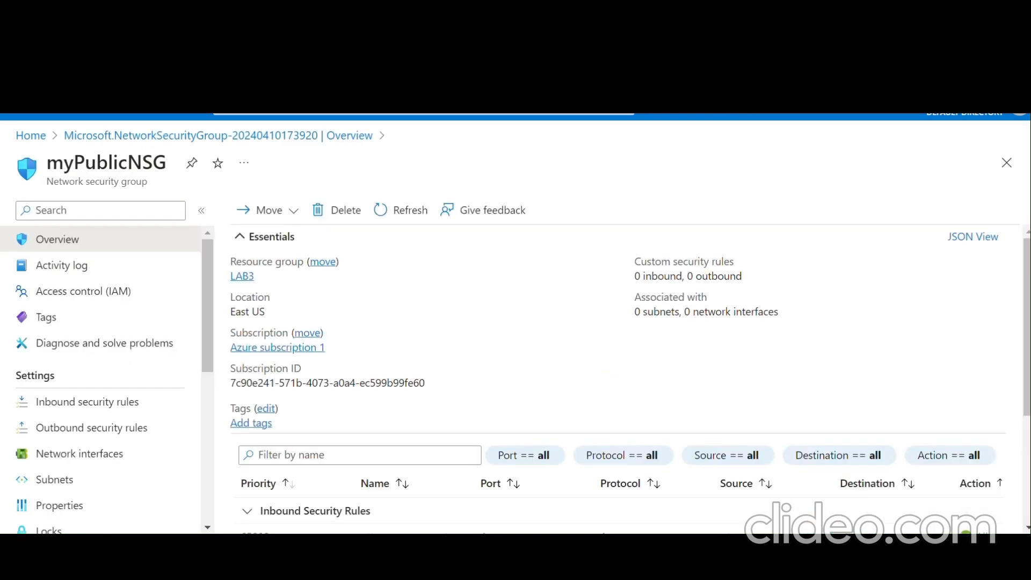
- Start a new myPublicNSG inbound rule targeting the VirtualNetwork service tag with Custom service
click(130, 402)
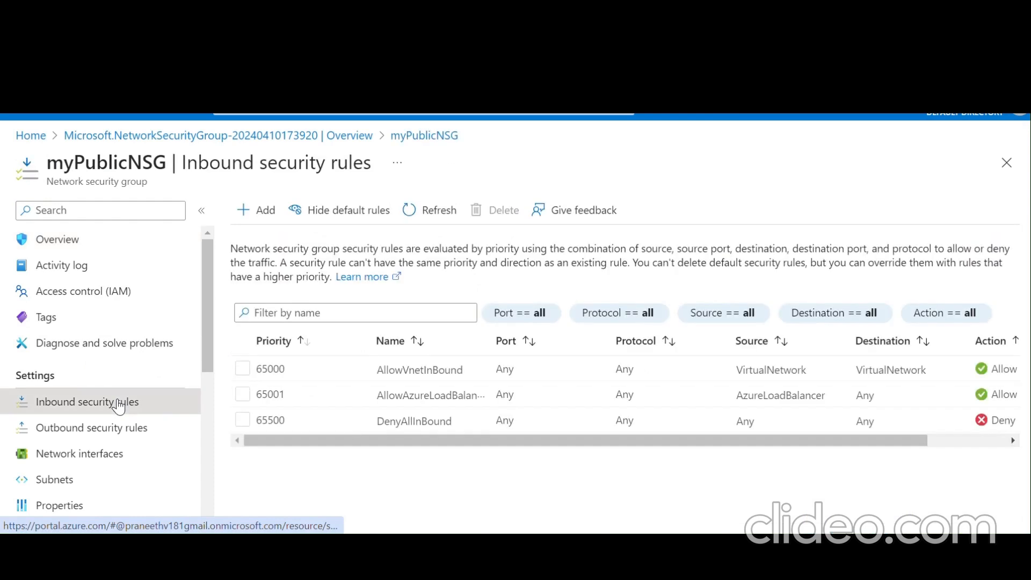
click(258, 209)
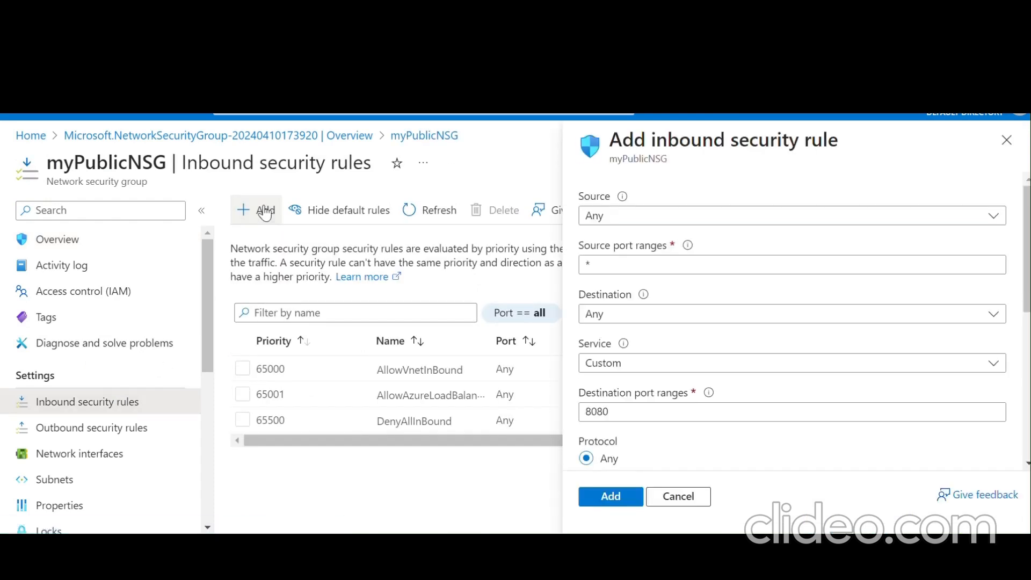
click(656, 318)
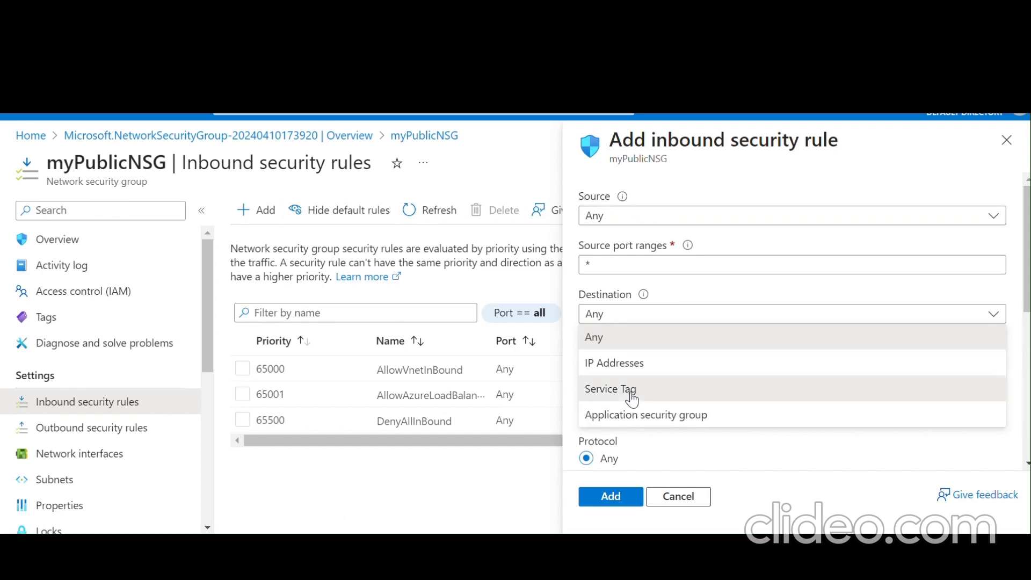
click(632, 400)
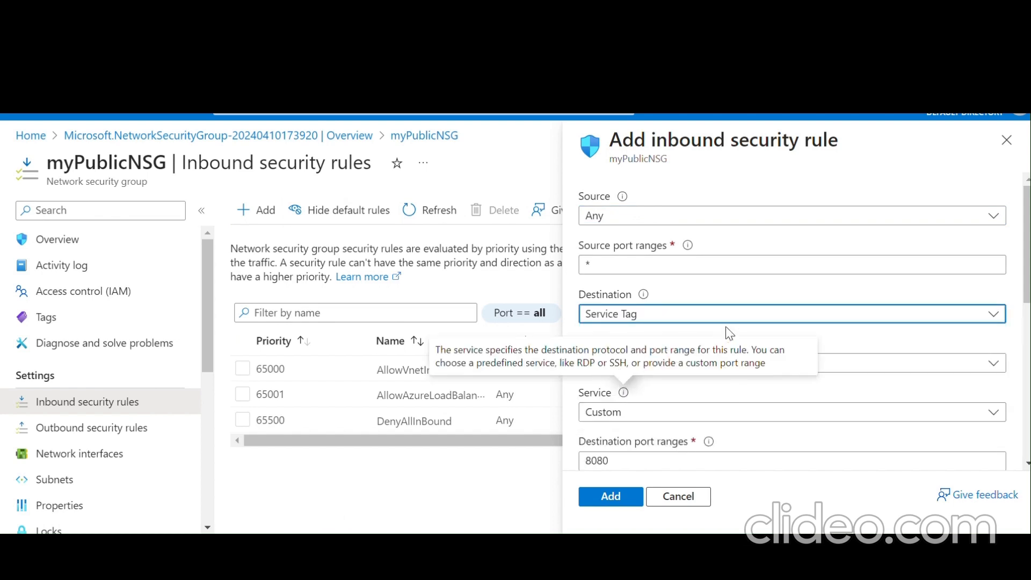
click(790, 366)
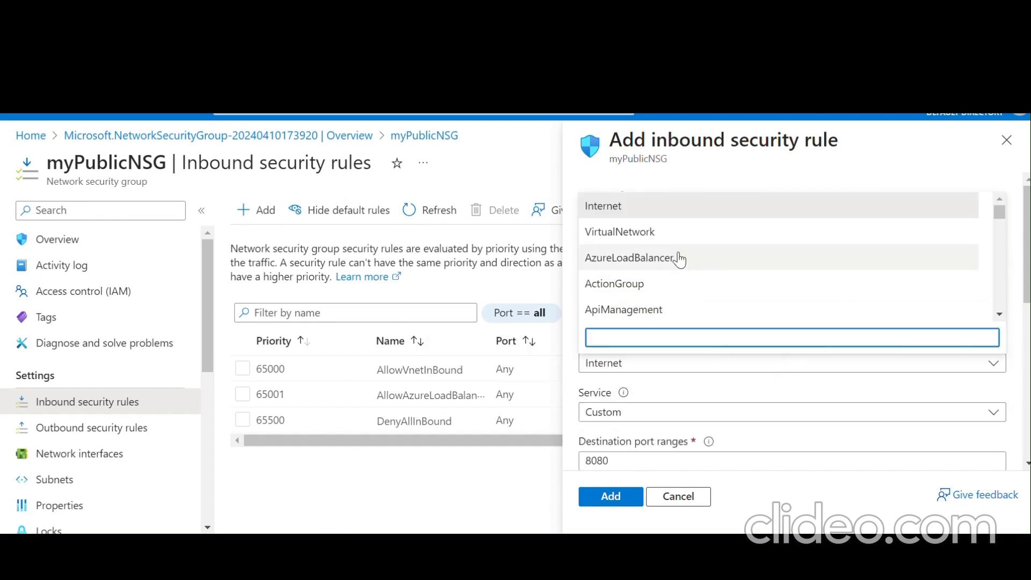
click(674, 237)
click(629, 412)
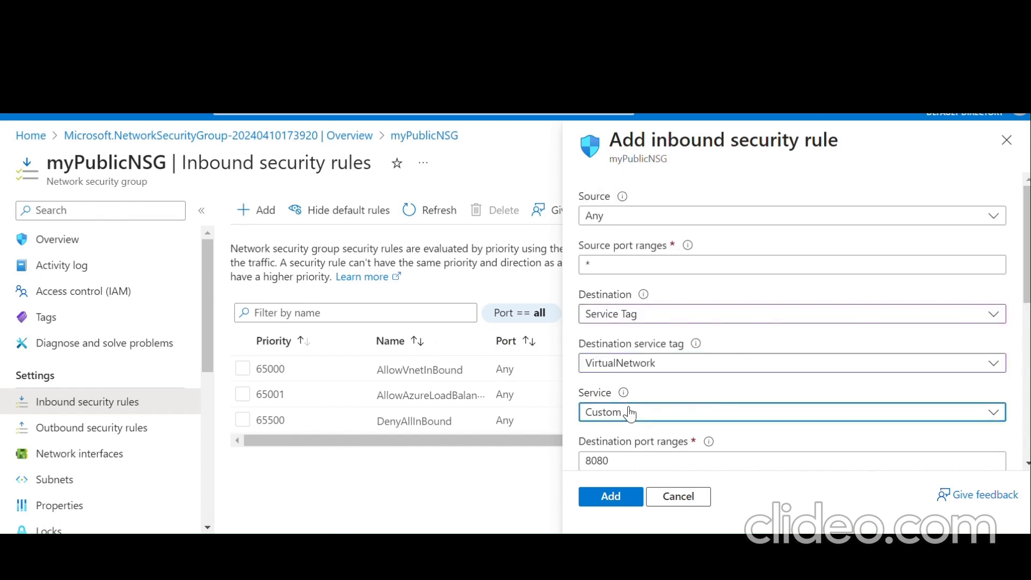
click(629, 412)
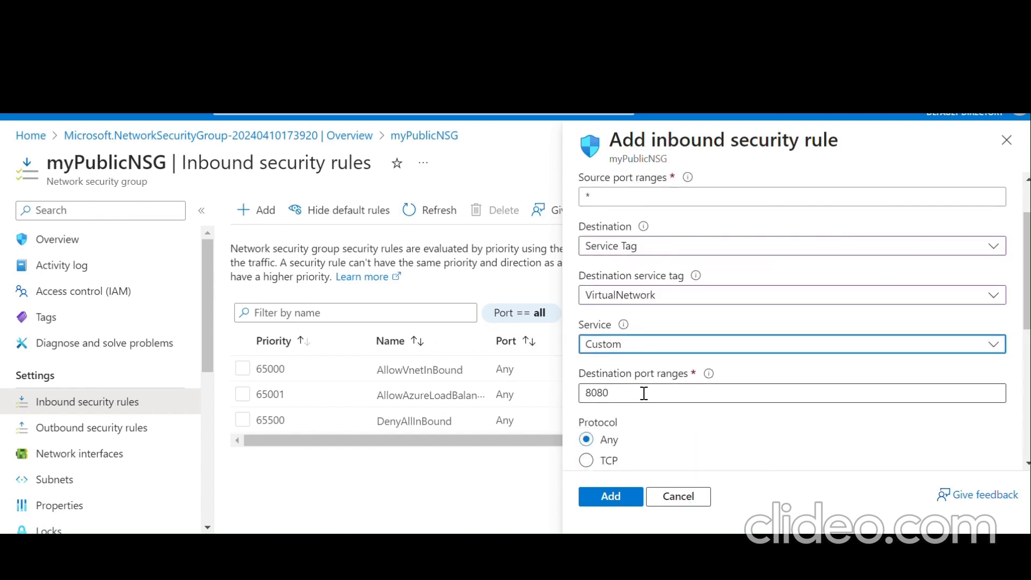
- Set the rule's destination port to 3389 over TCP
click(644, 392)
key(BackSpace)
key(BackSpace)
key(BackSpace)
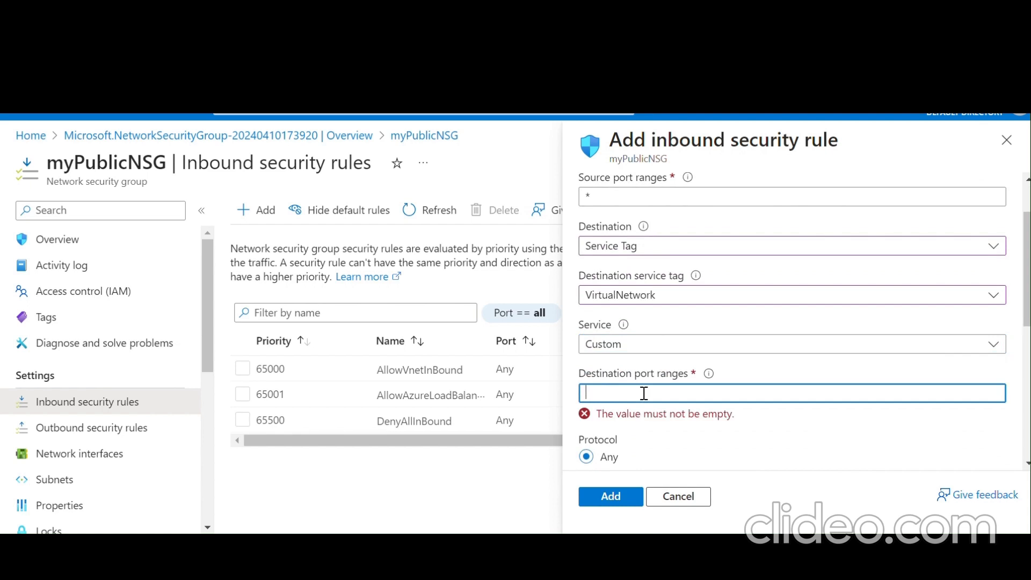
text(3389)
scroll(646, 400, down, 3)
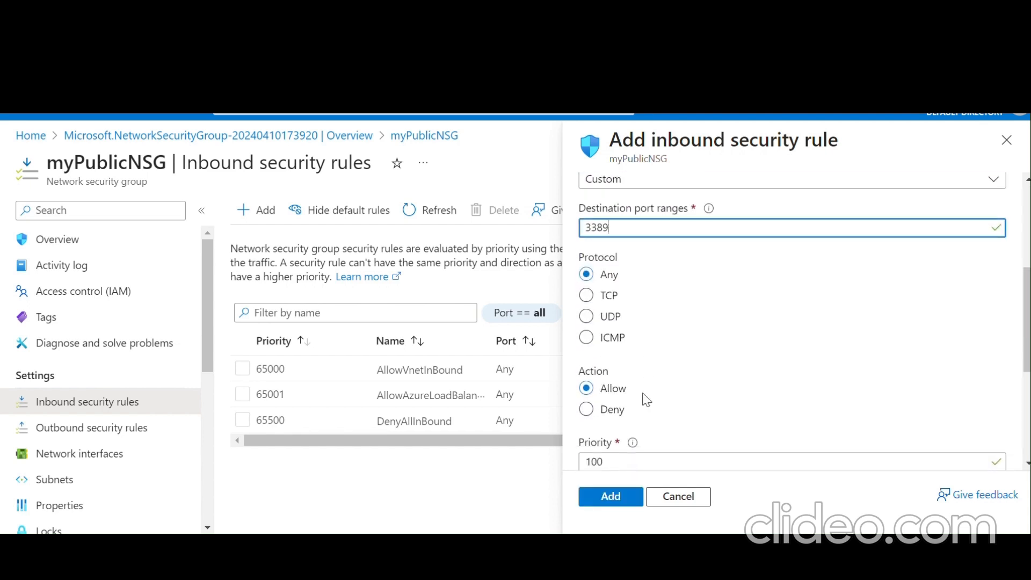
click(587, 294)
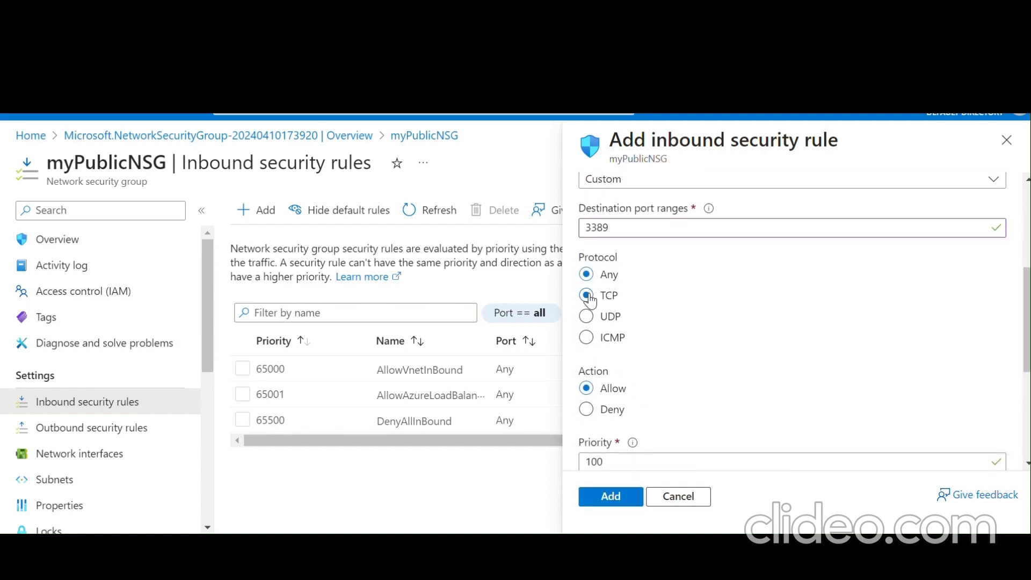
scroll(590, 295, down, 3)
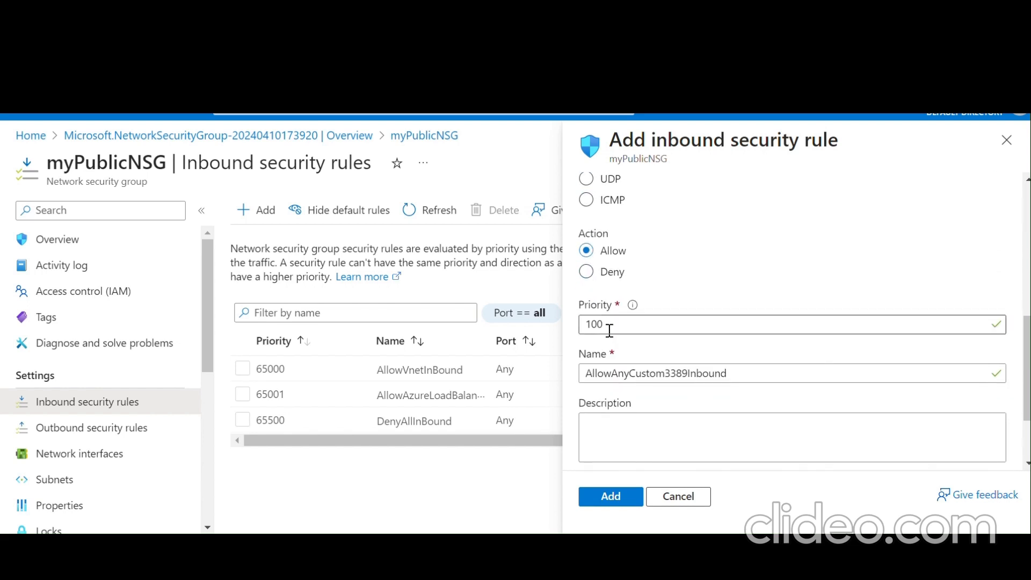
- Give the rule priority 1200 and the name AllowRDP, then add it
click(592, 327)
scroll(593, 327, down, 3)
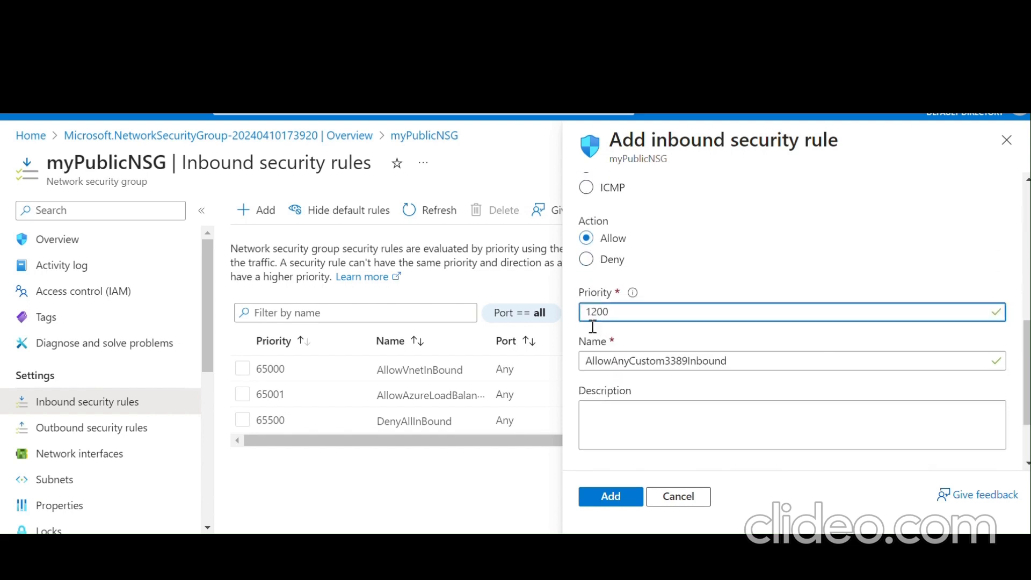
click(760, 306)
key(BackSpace)
key(BackSpace)
key(BackSpace)
key(BackSpace)
key(BackSpace)
key(BackSpace)
key(BackSpace)
key(BackSpace)
key(BackSpace)
key(BackSpace)
key(BackSpace)
key(BackSpace)
key(BackSpace)
key(BackSpace)
key(BackSpace)
key(BackSpace)
key(BackSpace)
key(BackSpace)
key(BackSpace)
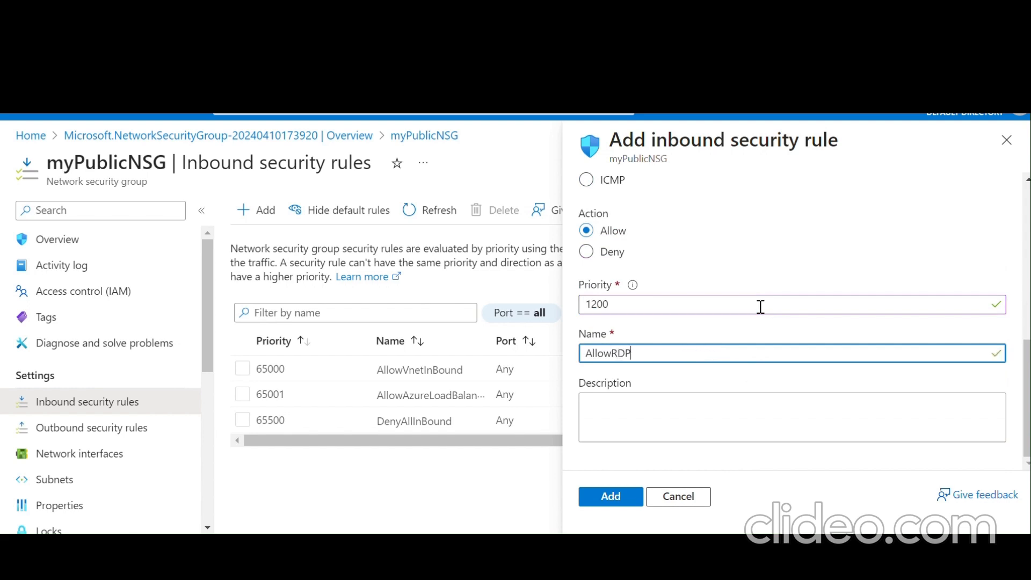
click(615, 496)
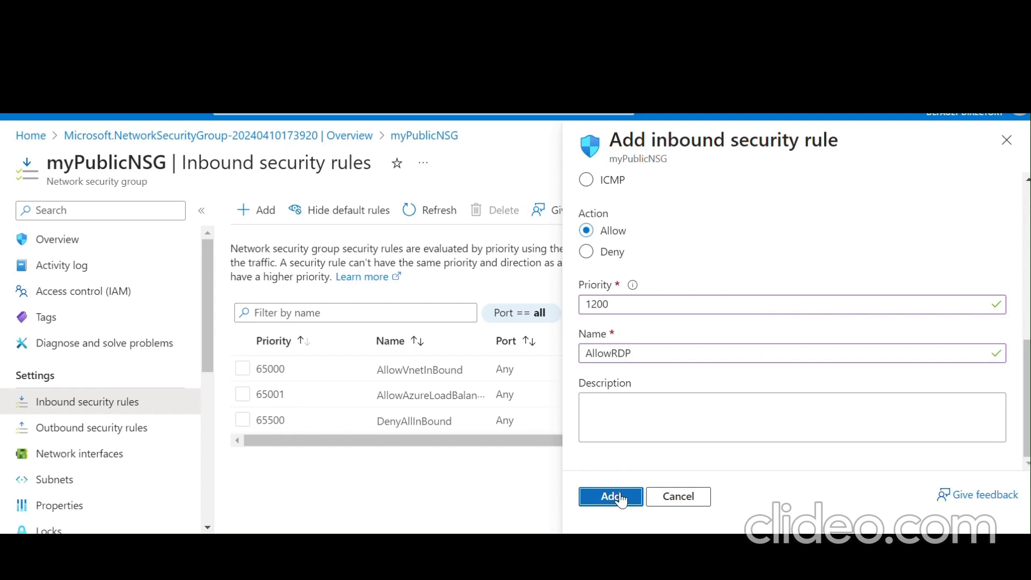
scroll(682, 282, up, 8)
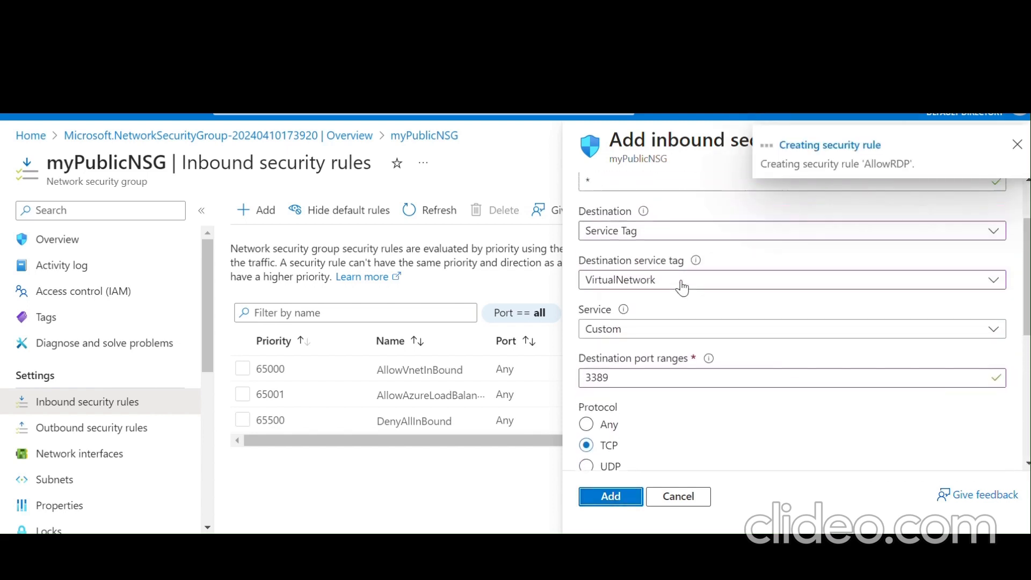
scroll(681, 288, up, 2)
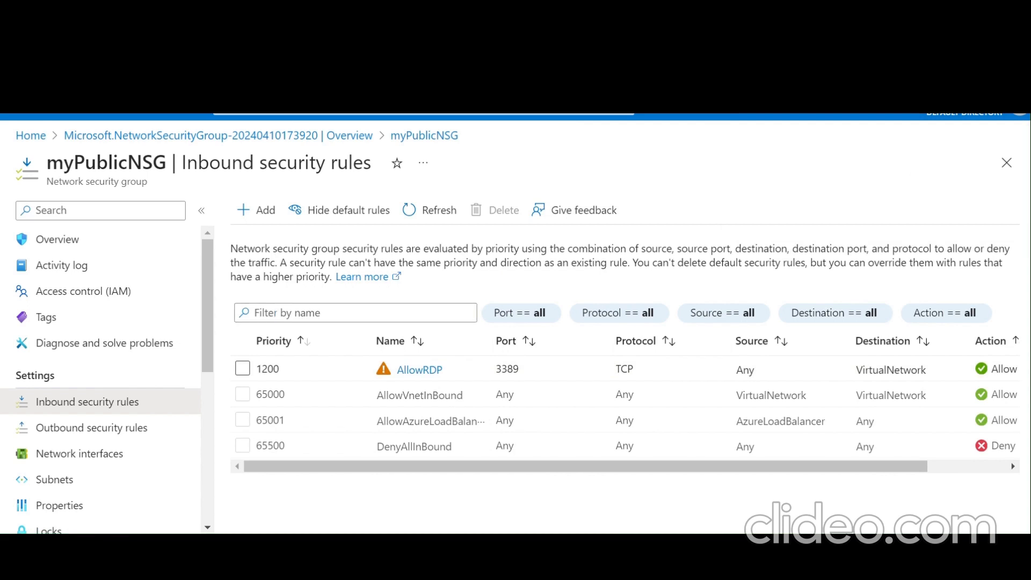
- Associate myPublicNSG with the Public subnet of myVirtualNetwork (LAB3)
click(97, 480)
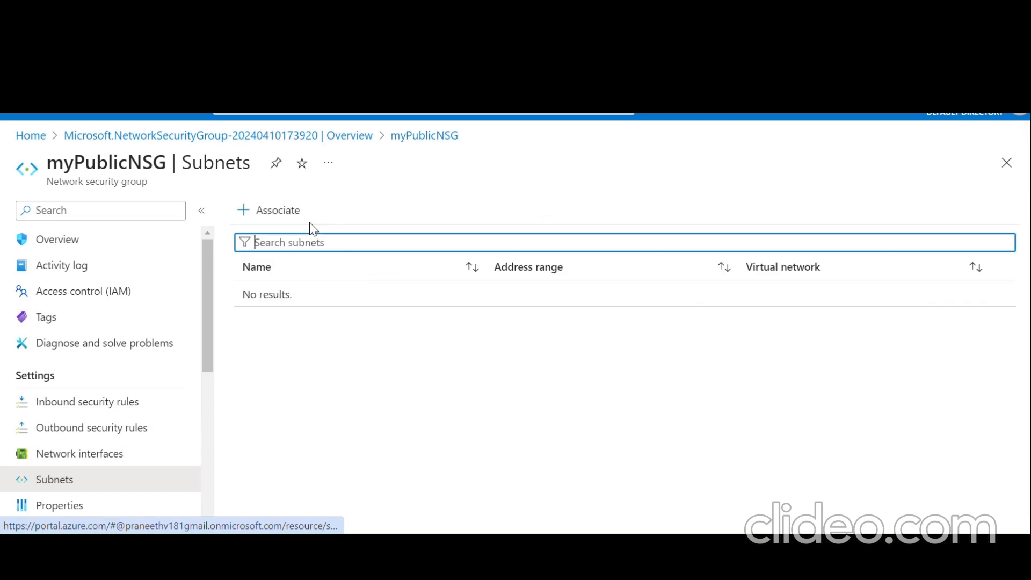
click(281, 219)
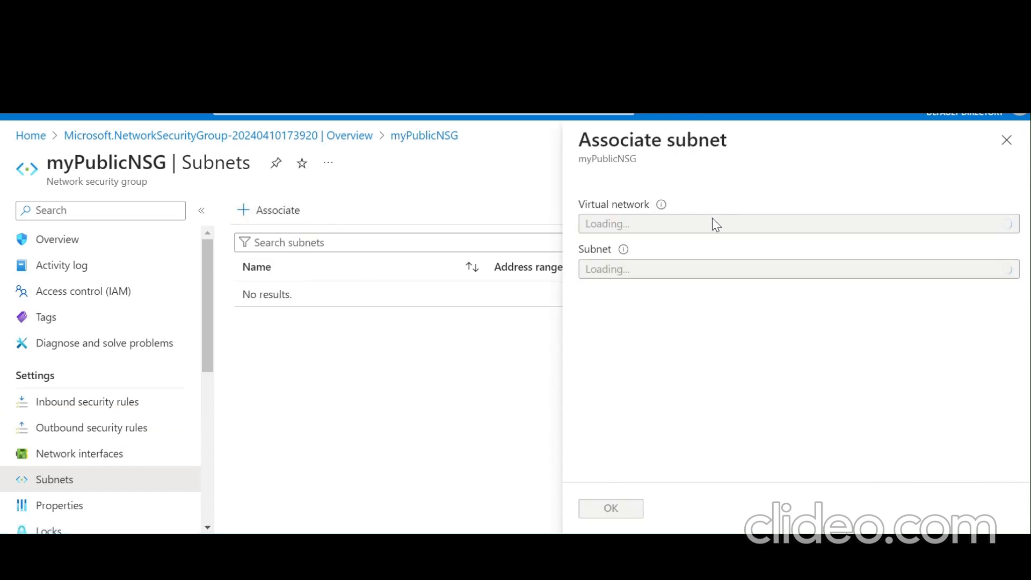
click(714, 223)
click(712, 339)
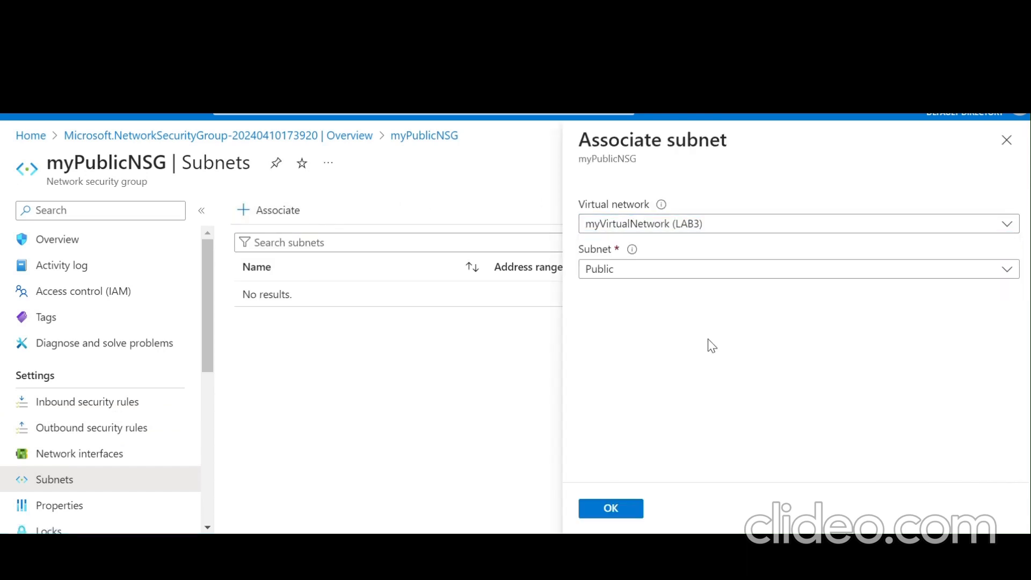
click(681, 270)
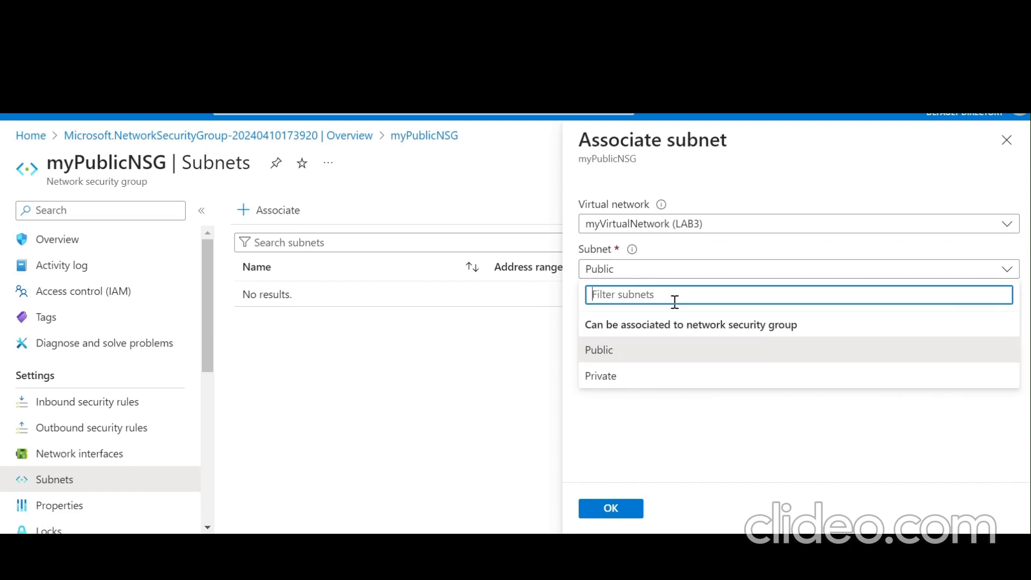
click(661, 359)
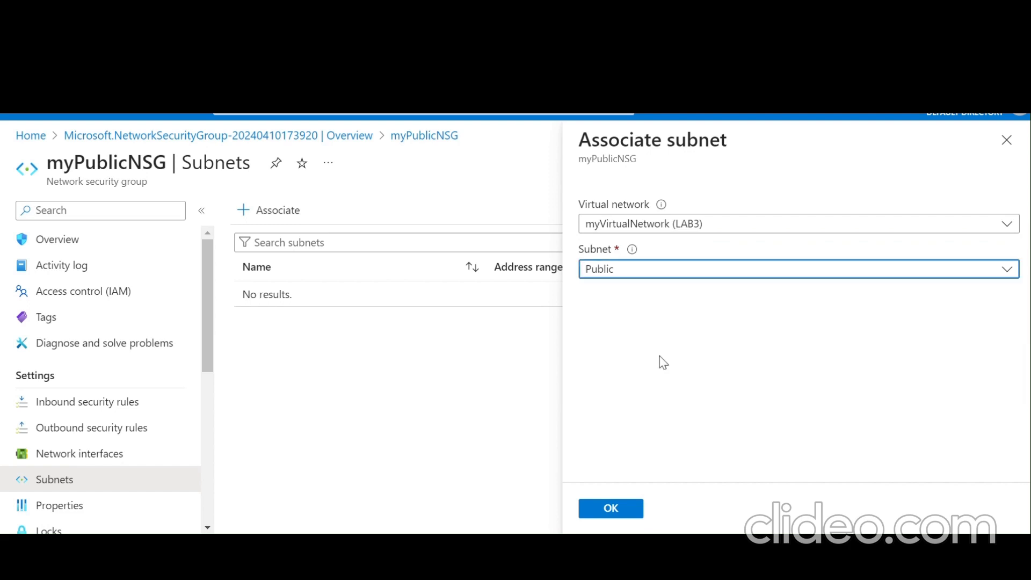
click(612, 509)
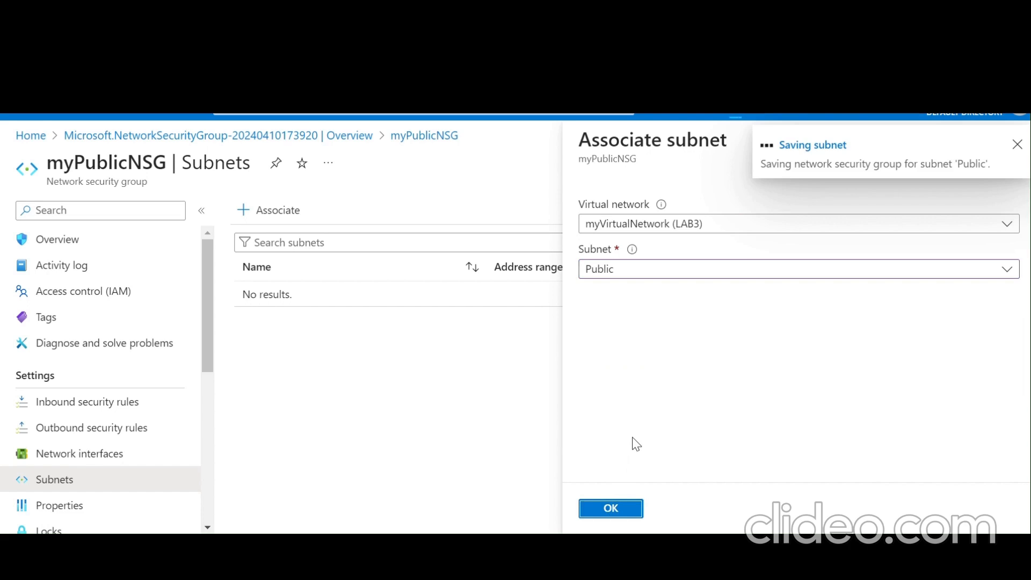
- Find Storage accounts via a 'stor' search and begin creating a new storage account
click(358, 122)
text(stor)
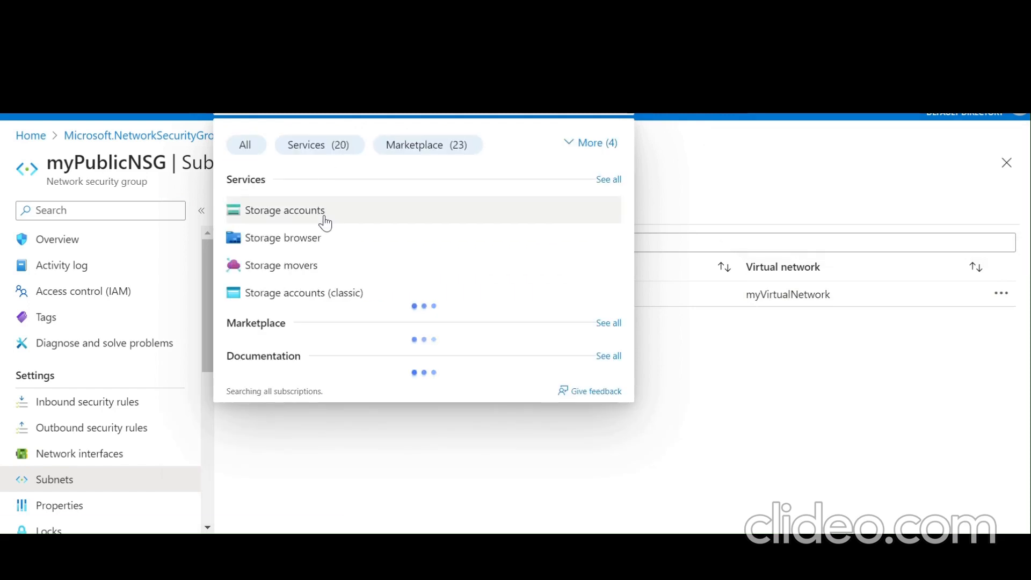
click(325, 217)
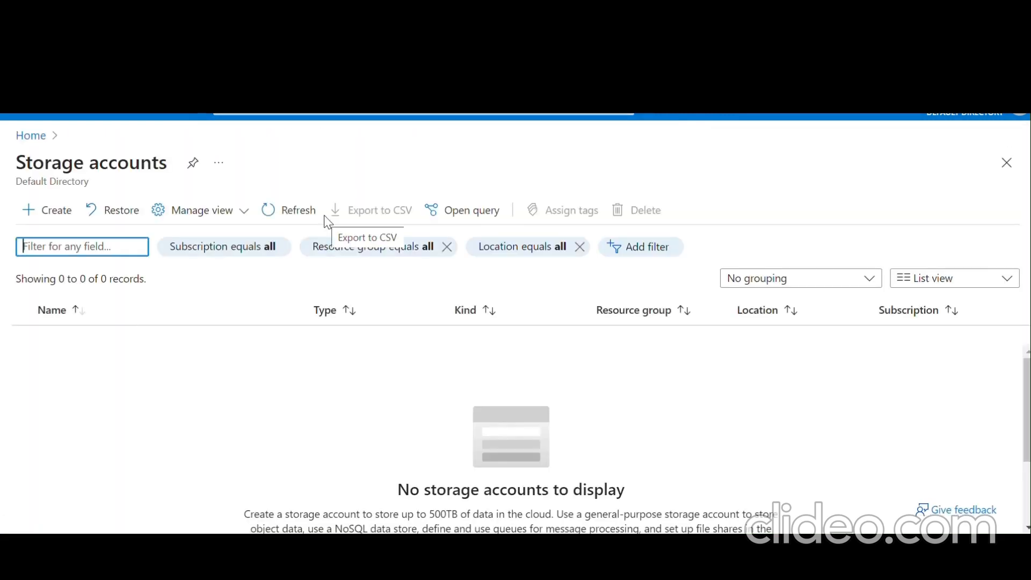
click(46, 214)
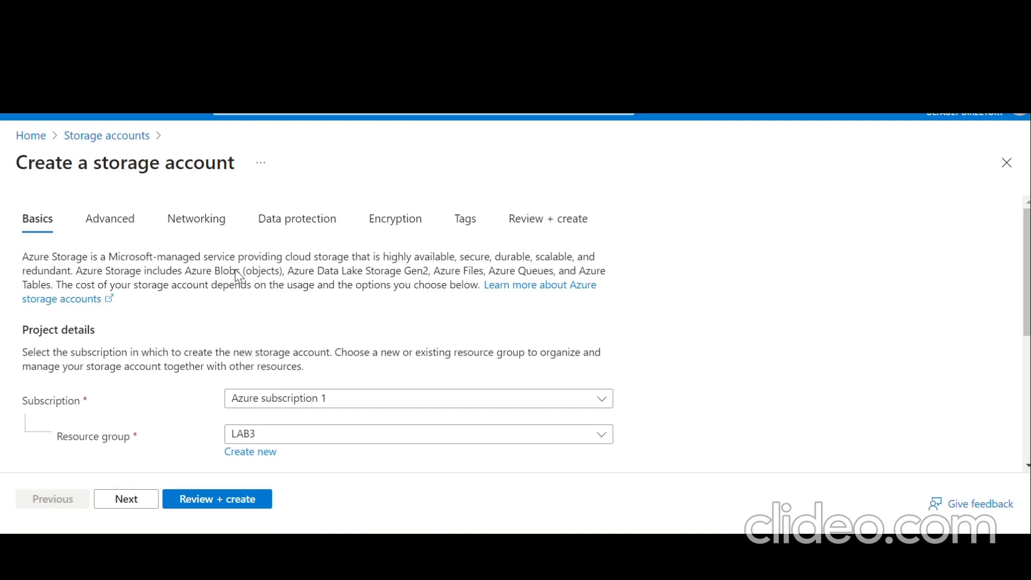
- Name the new storage account fileshare112
scroll(237, 275, down, 2)
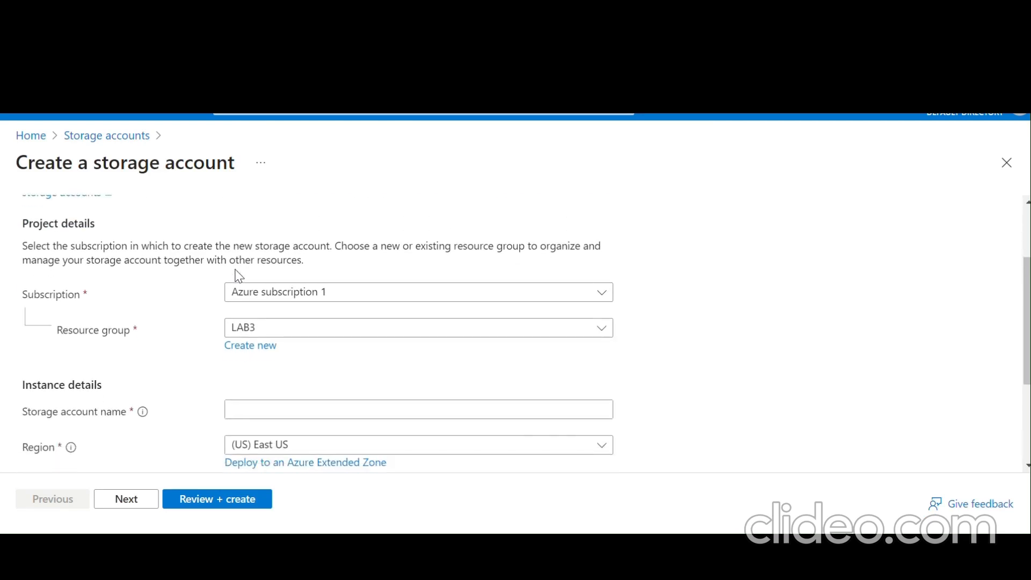
scroll(297, 397, down, 1)
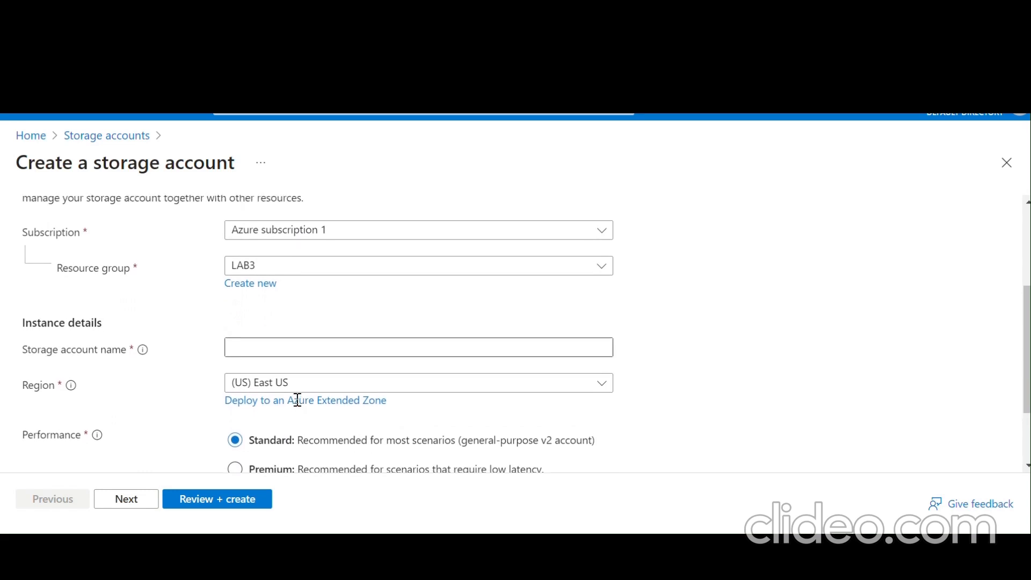
scroll(297, 399, up, 1)
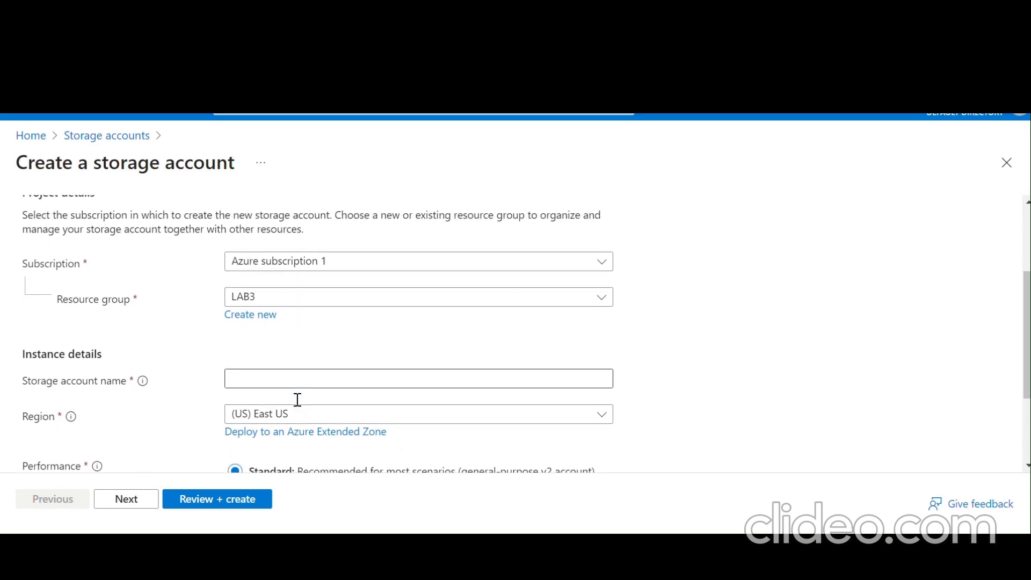
click(318, 379)
scroll(316, 380, down, 1)
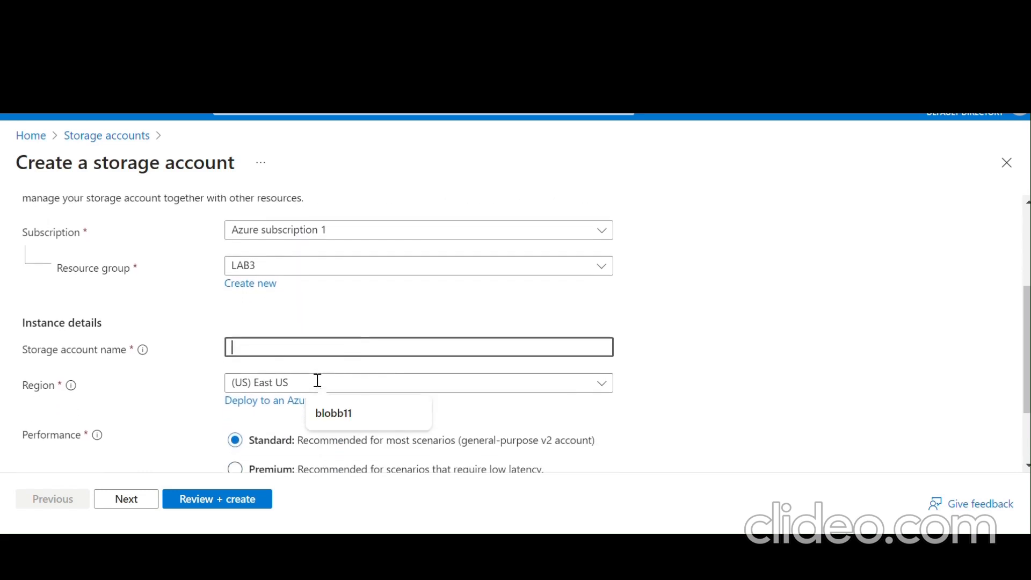
text(f)
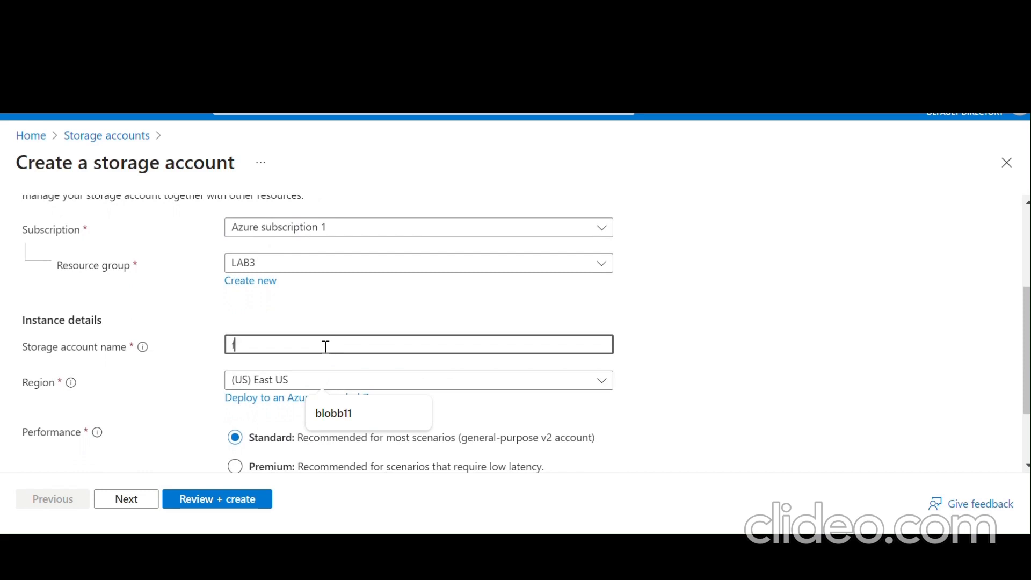
text(ileshare11)
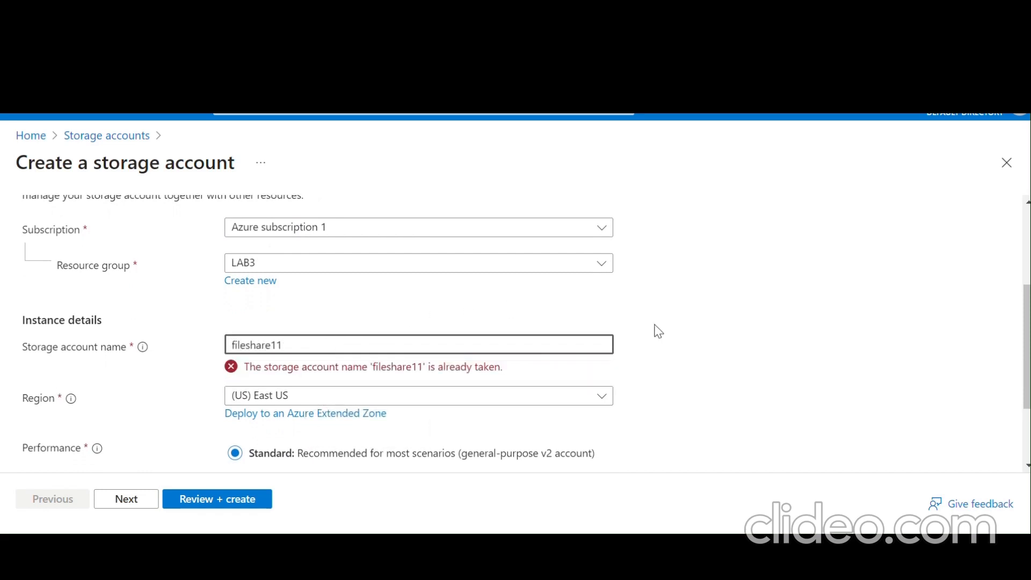
text(2)
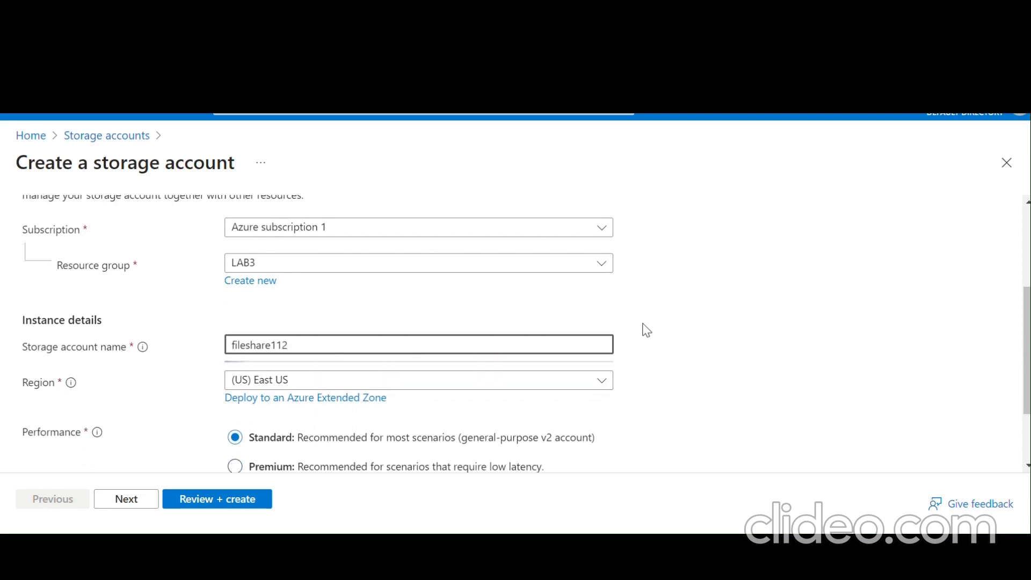
- Set redundancy to Locally-redundant storage (LRS) and continue to the Advanced settings
scroll(645, 330, down, 2)
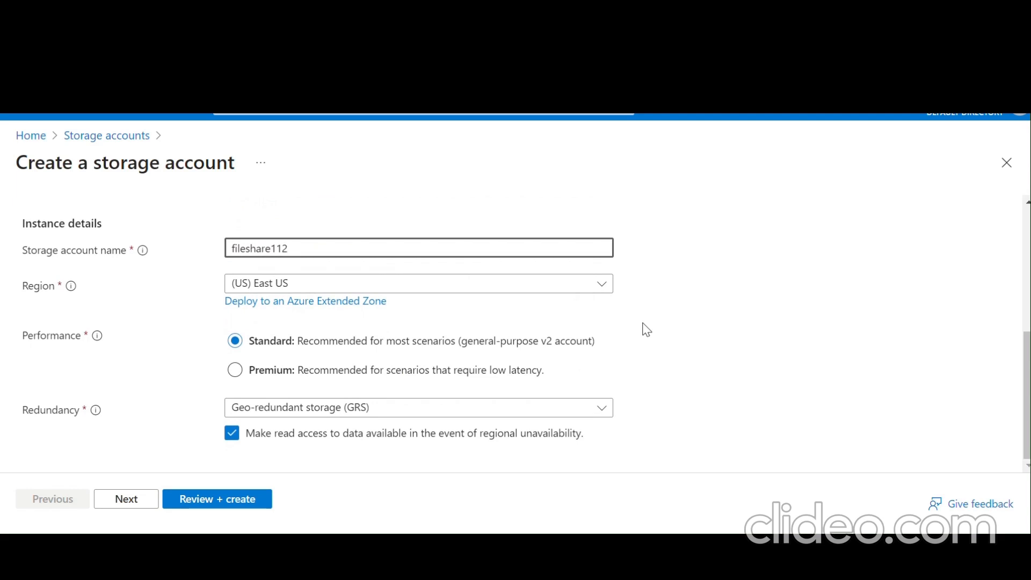
click(449, 409)
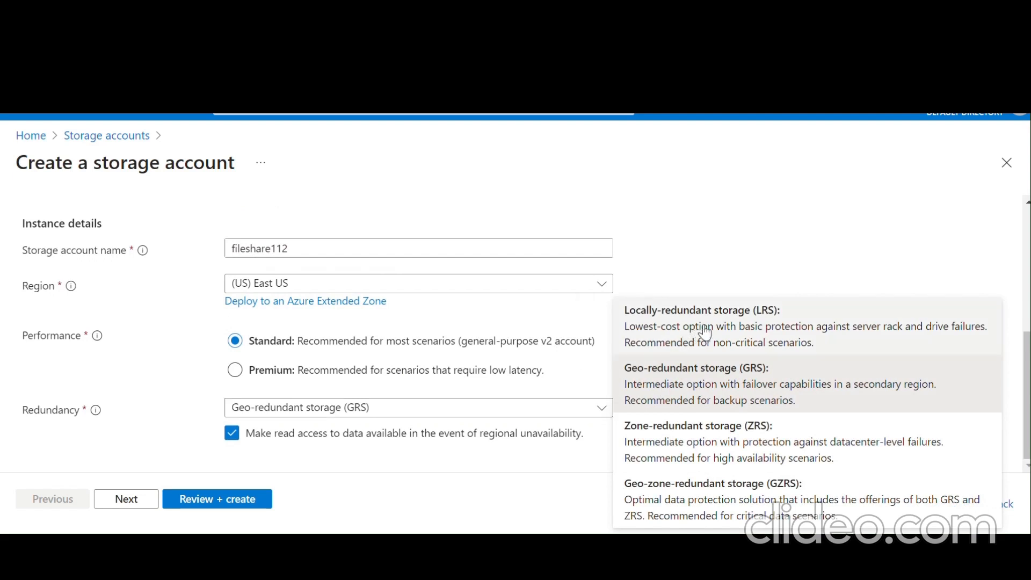
click(705, 333)
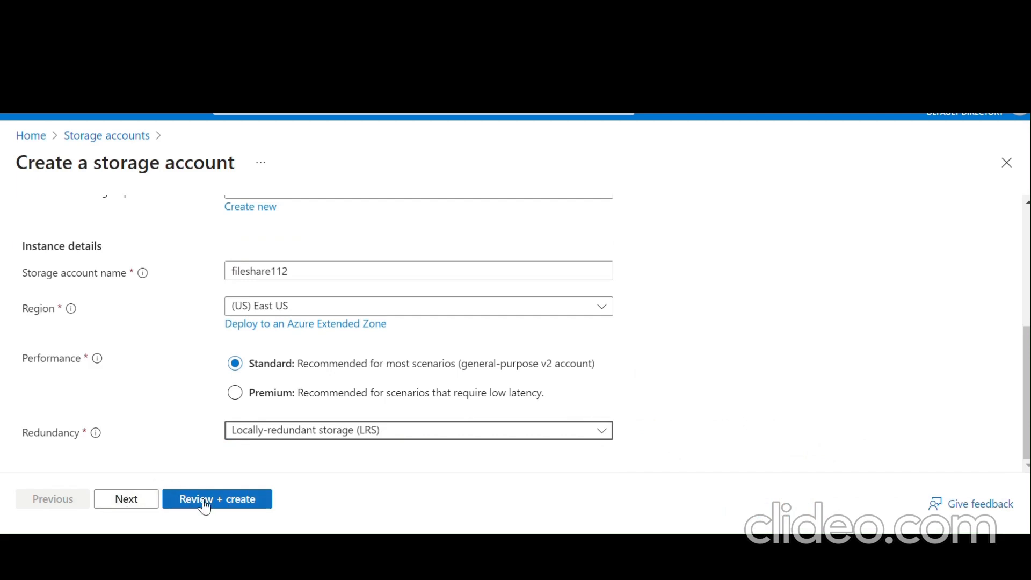
click(124, 503)
- Pass Review + create validation for fileshare112 and deploy it to LAB3
scroll(177, 456, down, 4)
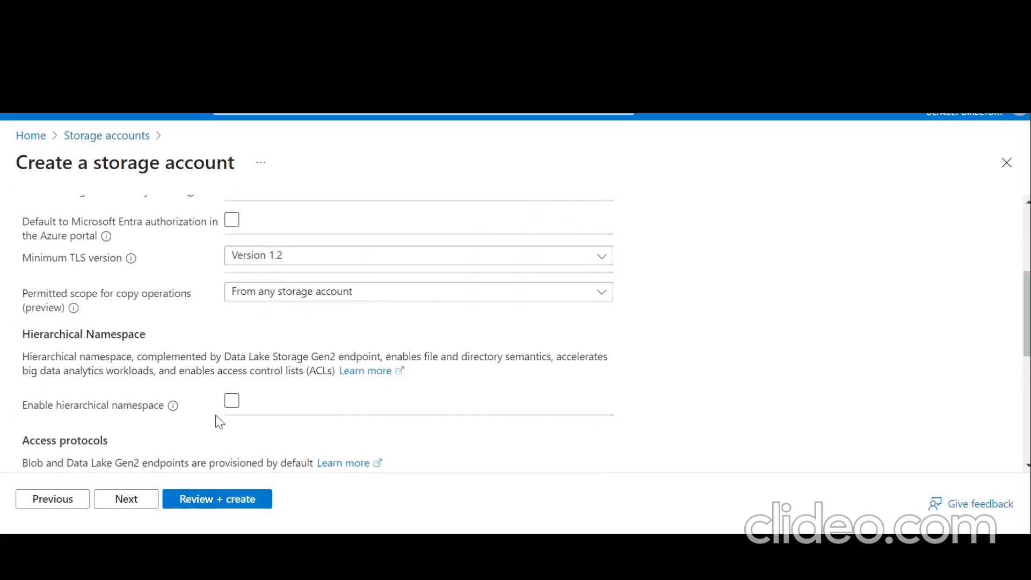
click(200, 501)
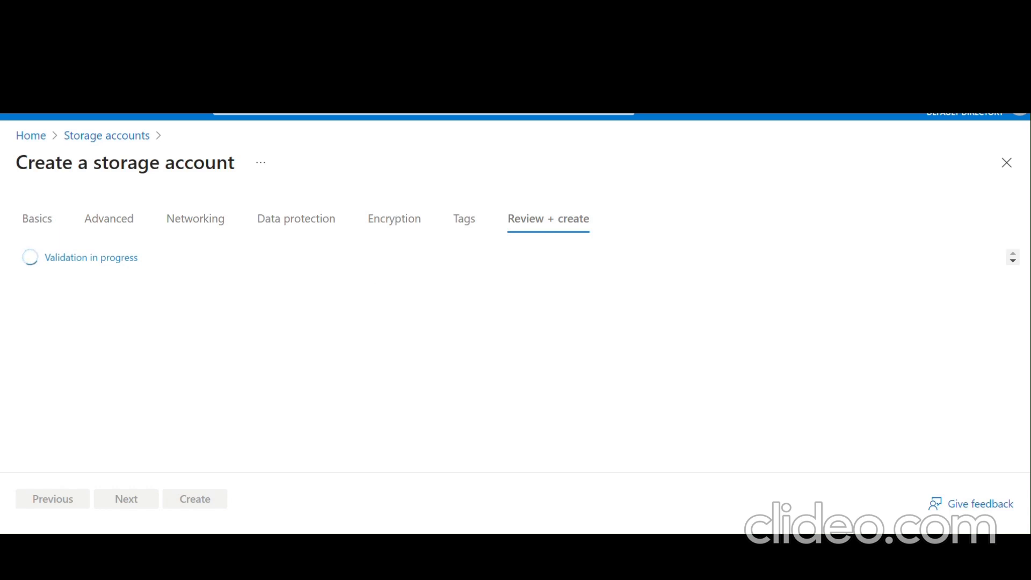
scroll(365, 229, down, 2)
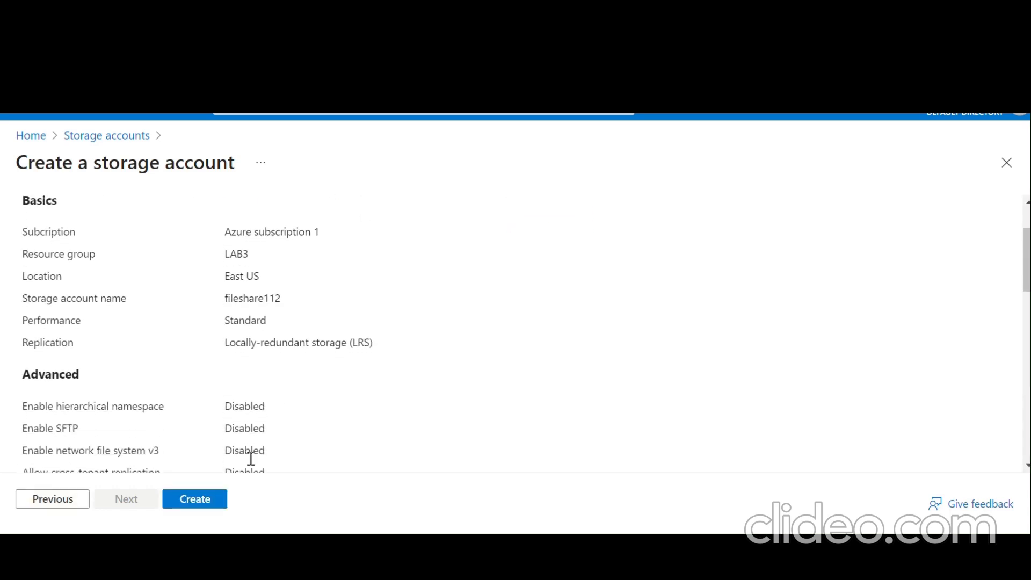
click(204, 501)
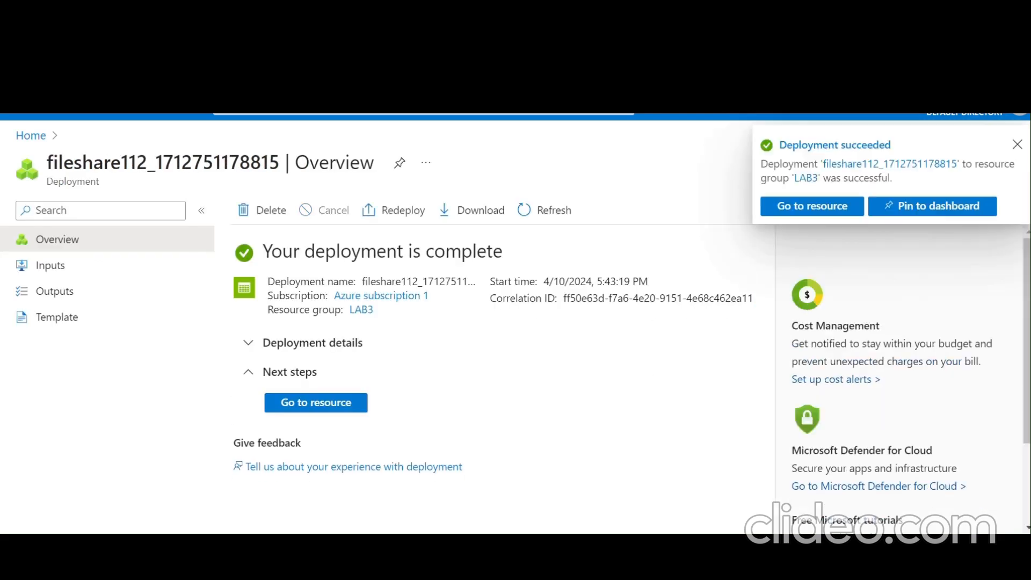
- Open the deployed fileshare112 account and show its empty File shares list
click(325, 407)
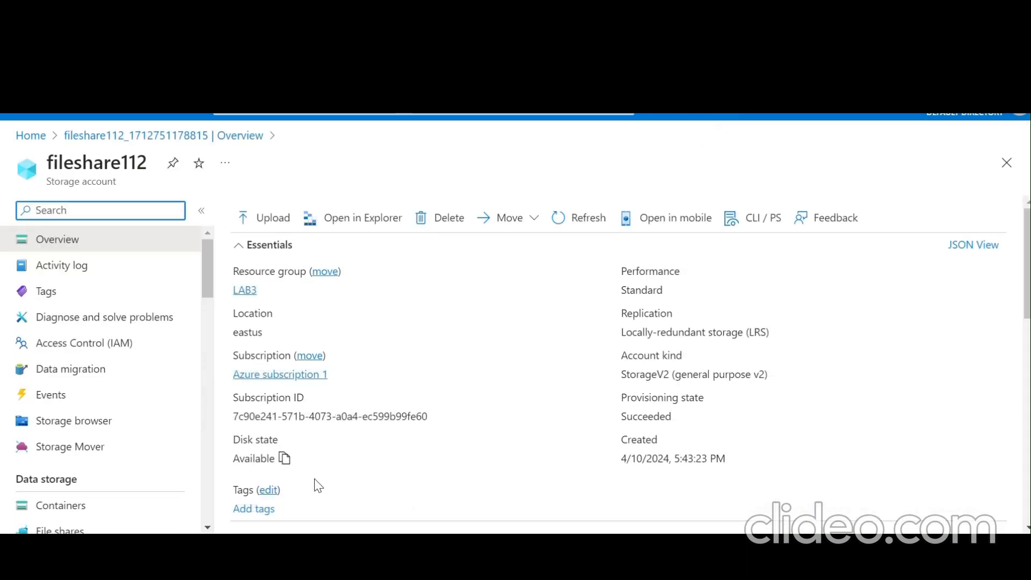
scroll(126, 368, down, 5)
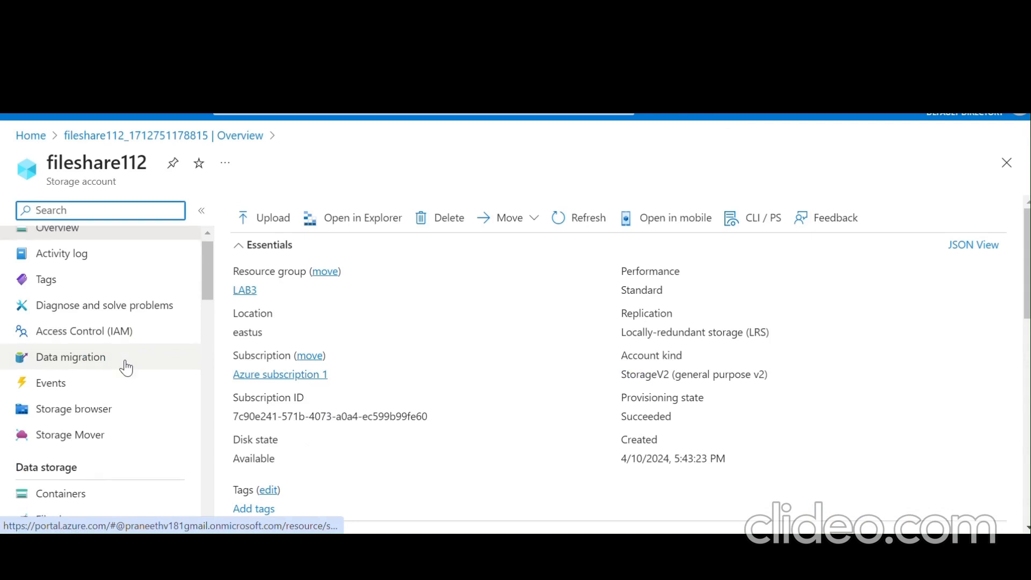
scroll(129, 367, down, 7)
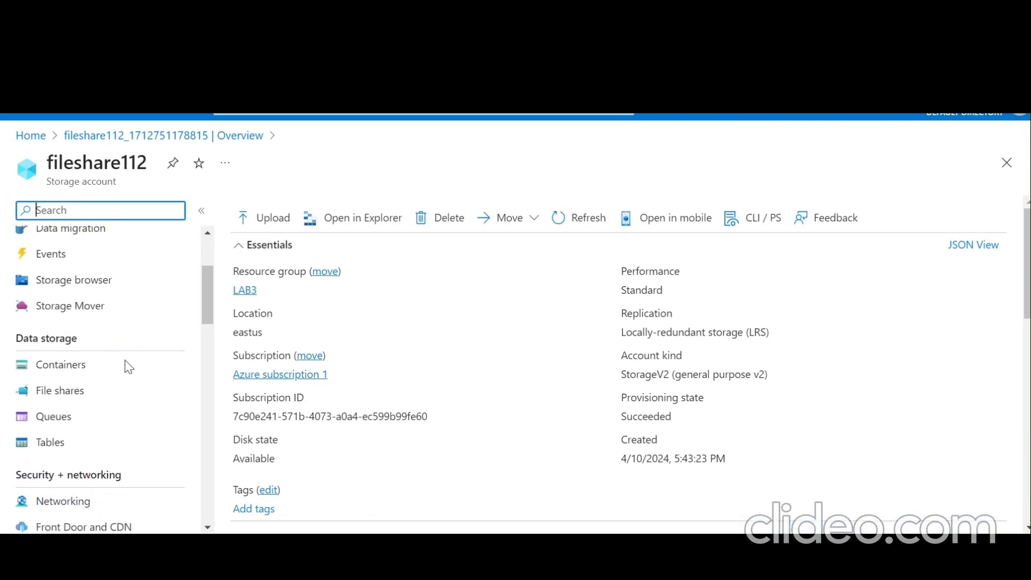
scroll(126, 368, down, 2)
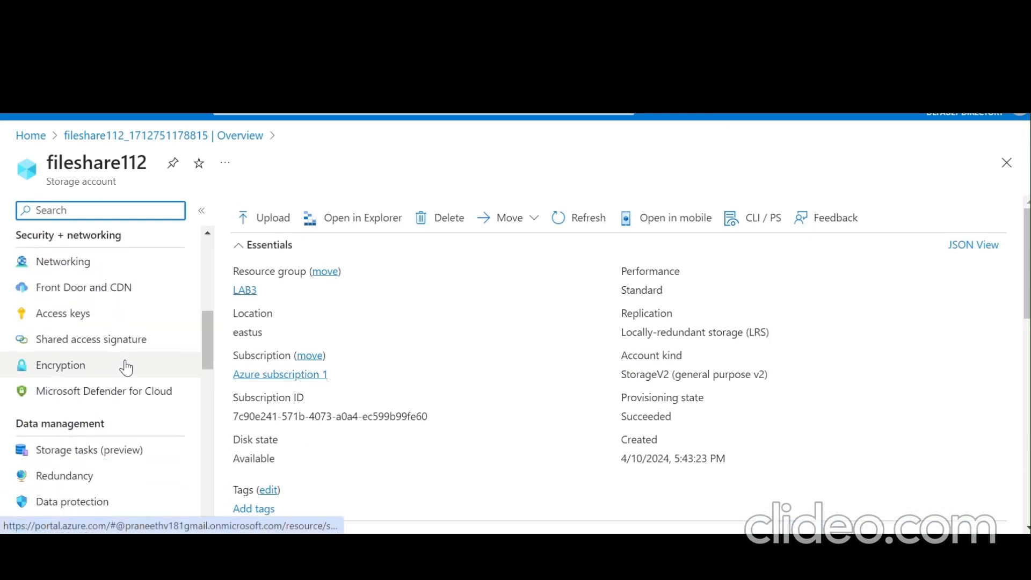
scroll(126, 368, down, 4)
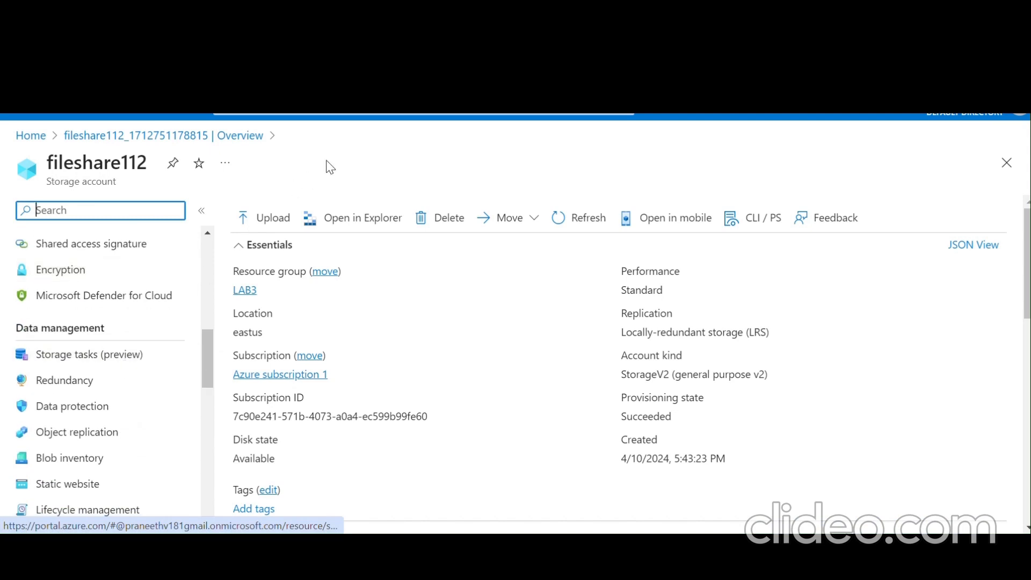
scroll(126, 368, up, 12)
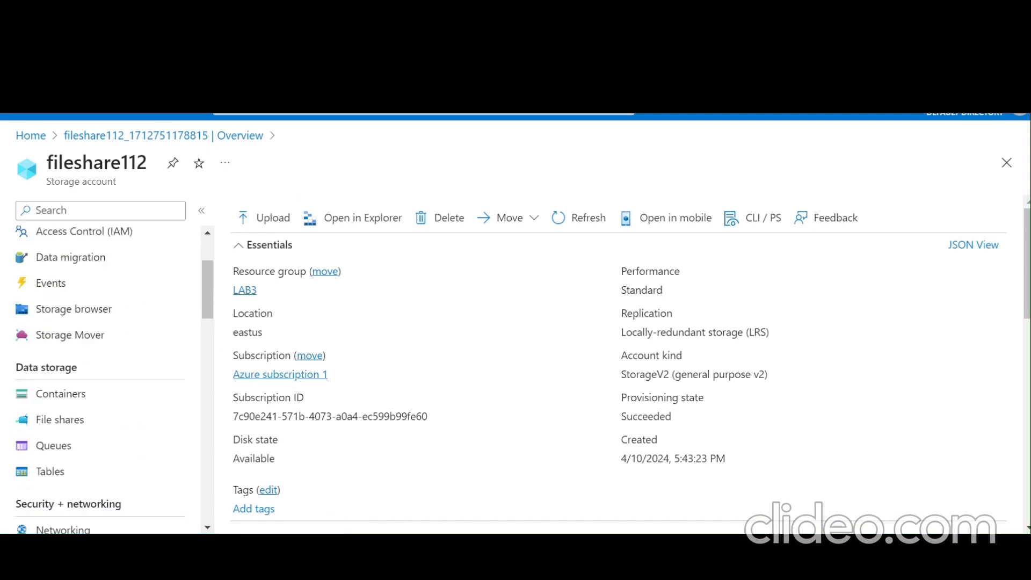
click(65, 425)
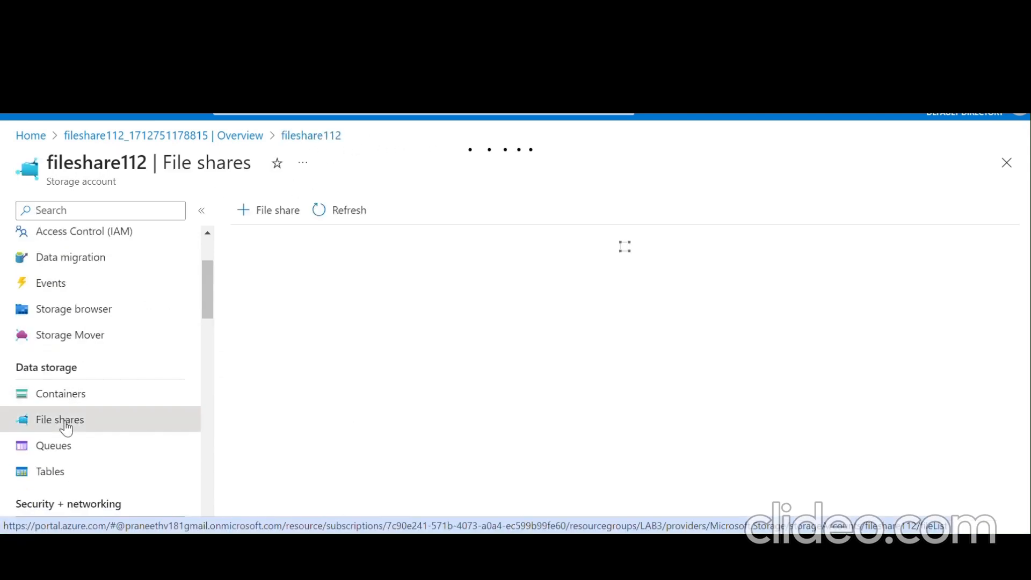
- Add a new file share named my-file-share, review it, and create it
click(256, 209)
click(384, 250)
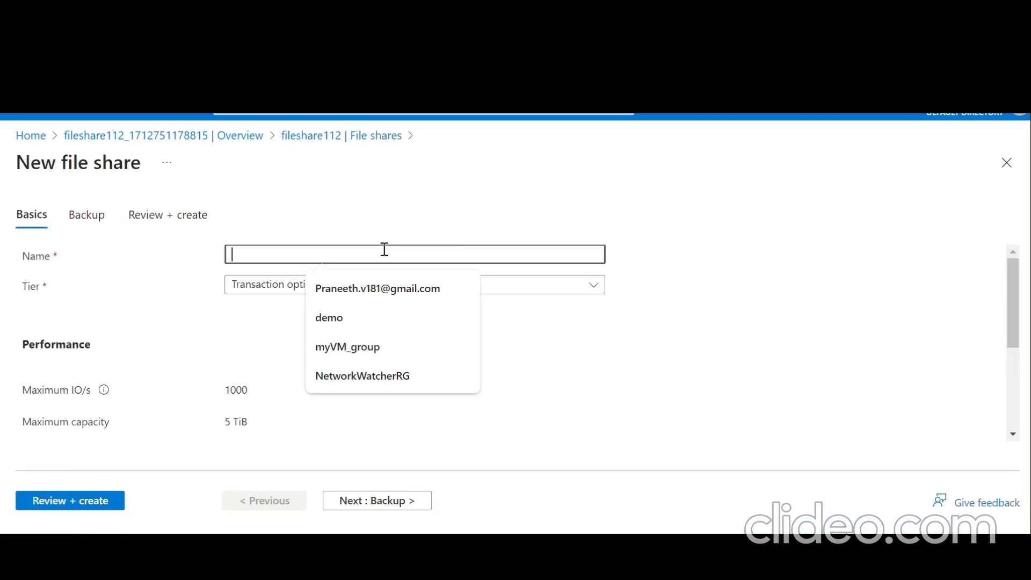
text(my-file)
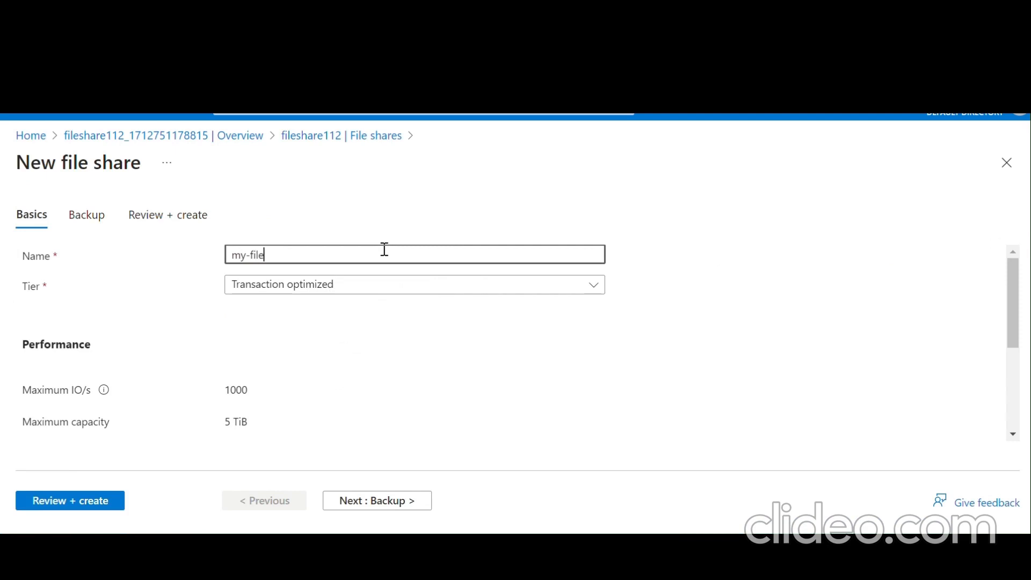
text(-share)
scroll(384, 249, down, 5)
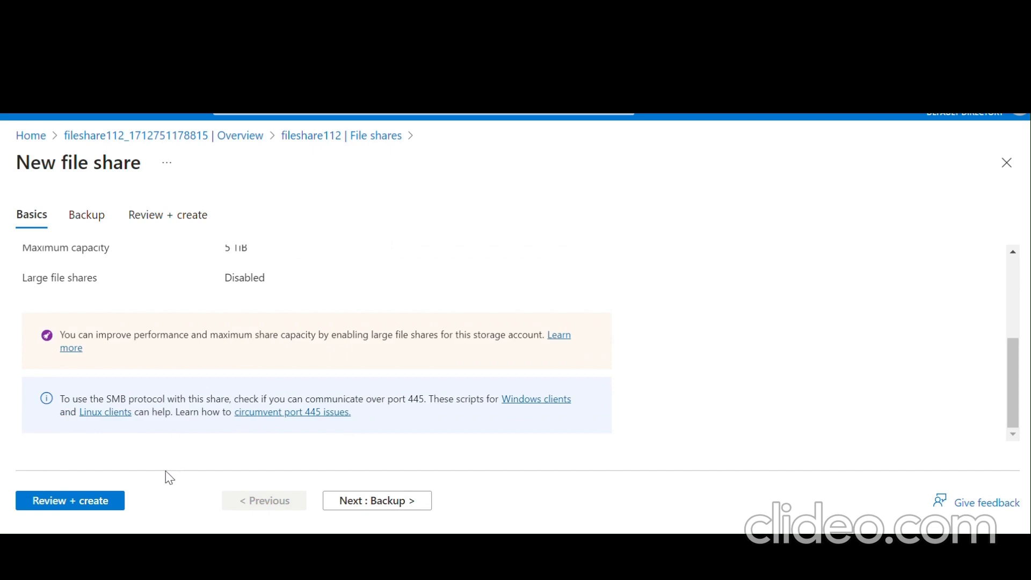
click(110, 505)
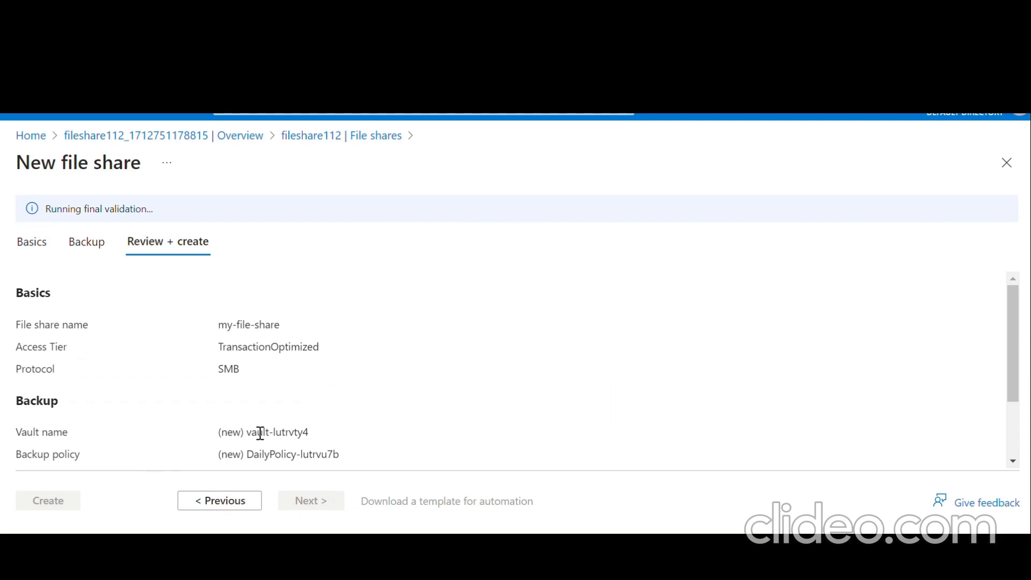
scroll(261, 432, down, 2)
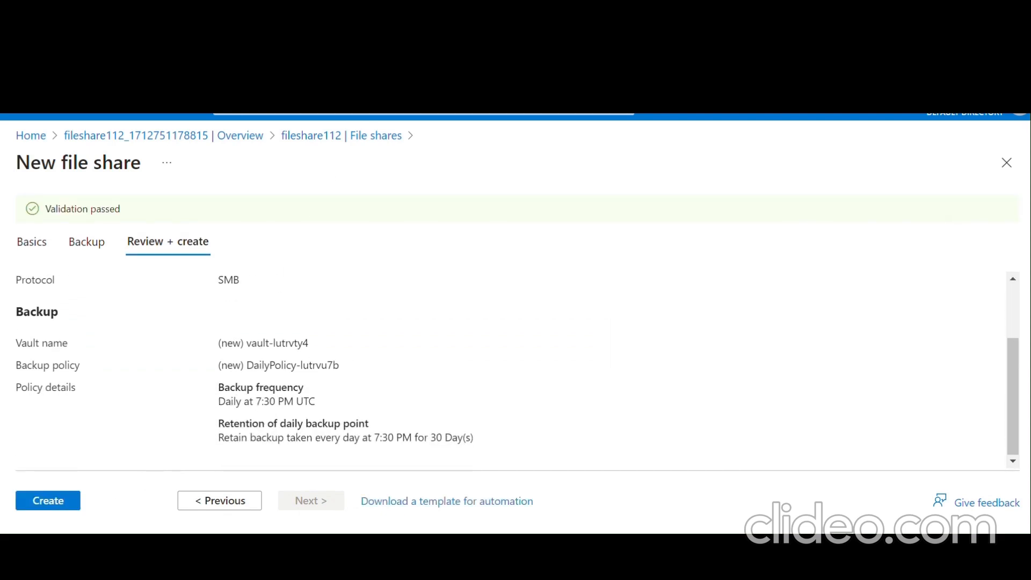
click(58, 505)
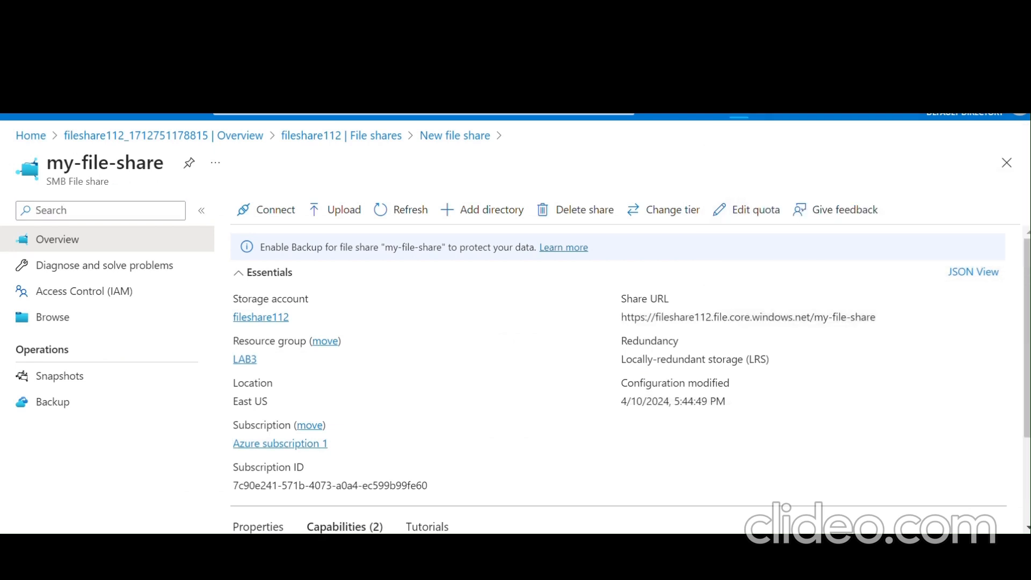
- After checking deployment notifications, open my-file-share and bring up its Connect panel
click(752, 116)
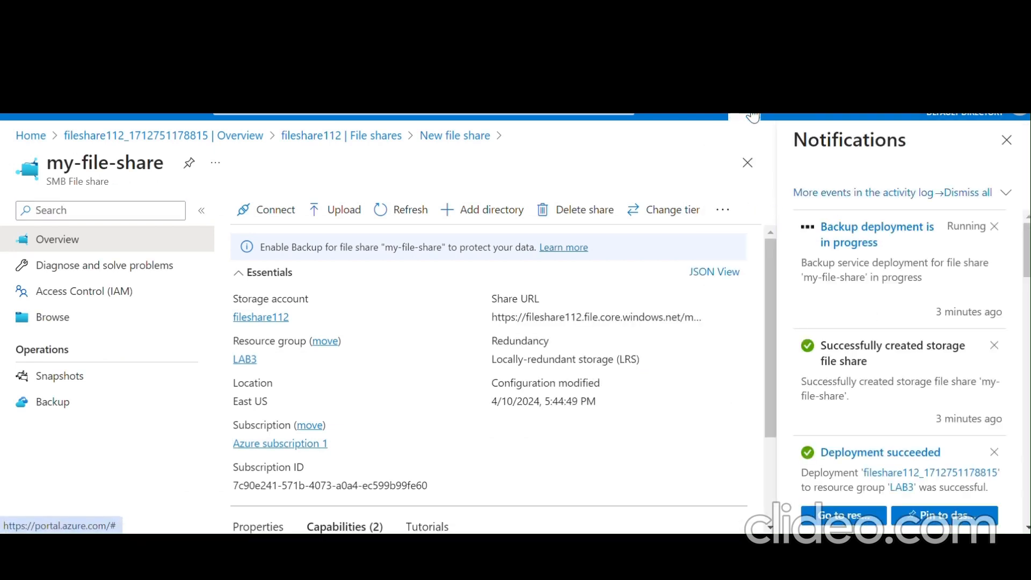
click(749, 116)
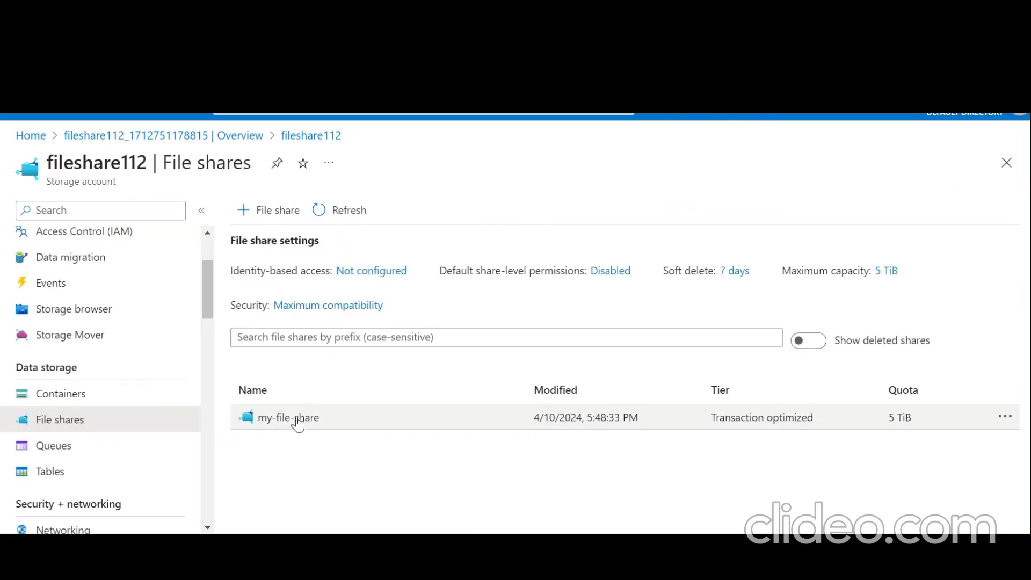
click(289, 418)
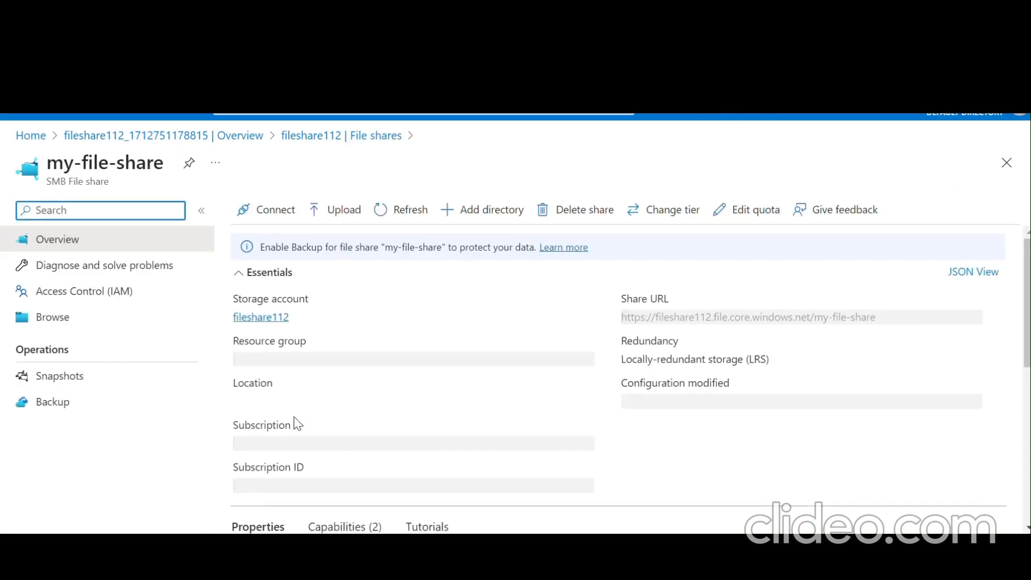
click(262, 221)
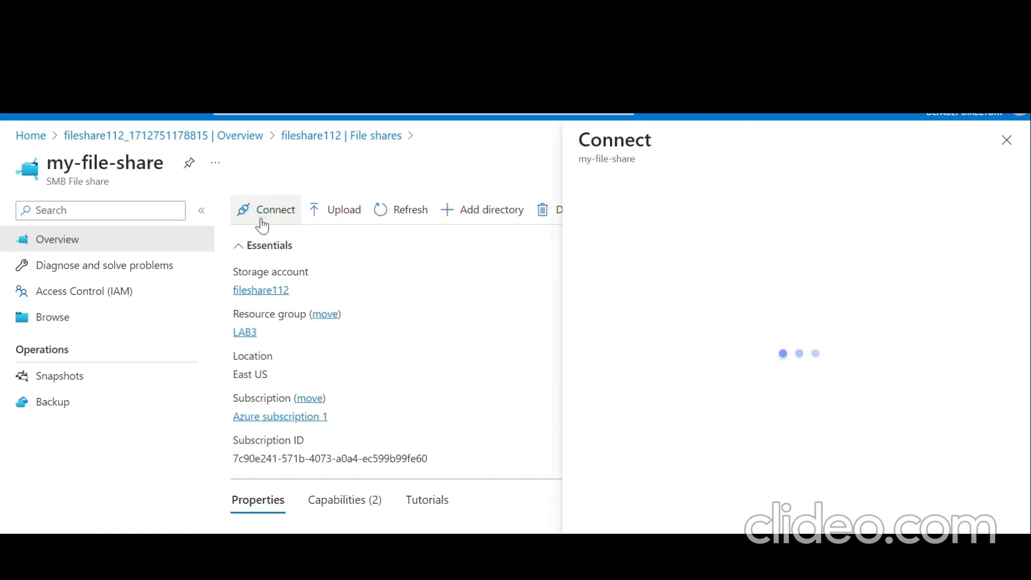
- Reveal the PowerShell connect script for my-file-share and copy it to the clipboard
scroll(667, 348, down, 4)
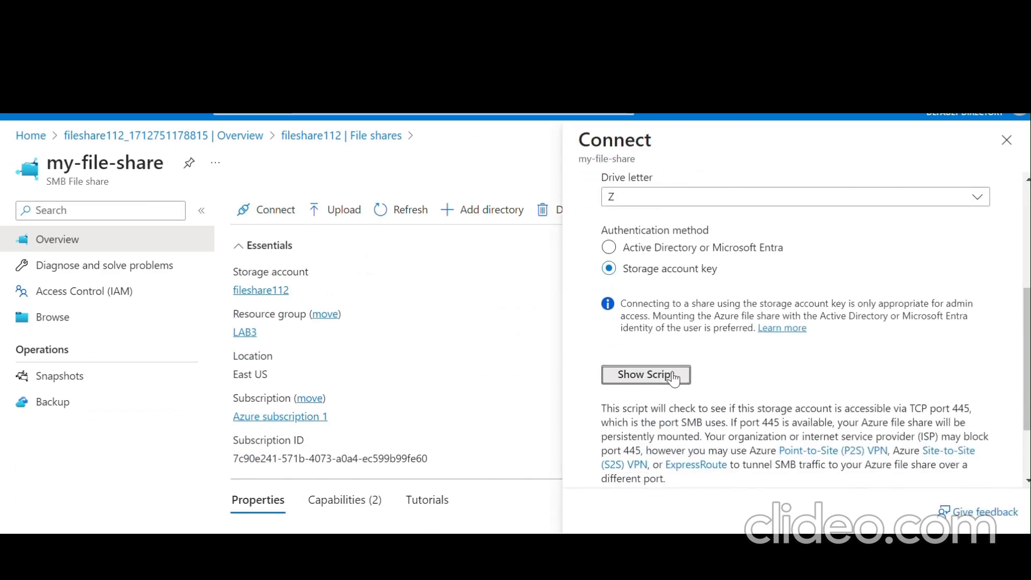
click(677, 375)
scroll(675, 373, down, 5)
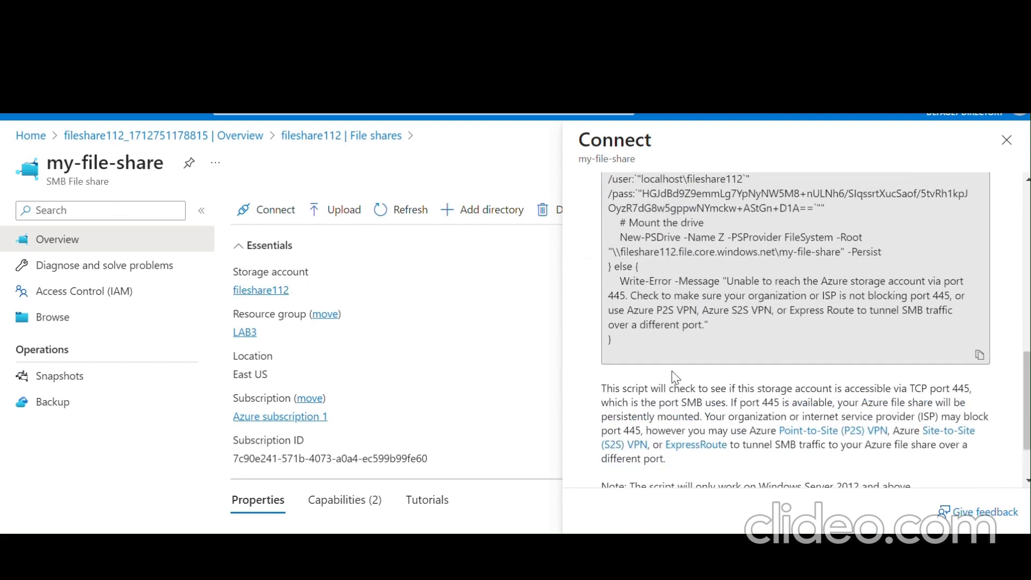
click(635, 345)
click(980, 356)
click(980, 356)
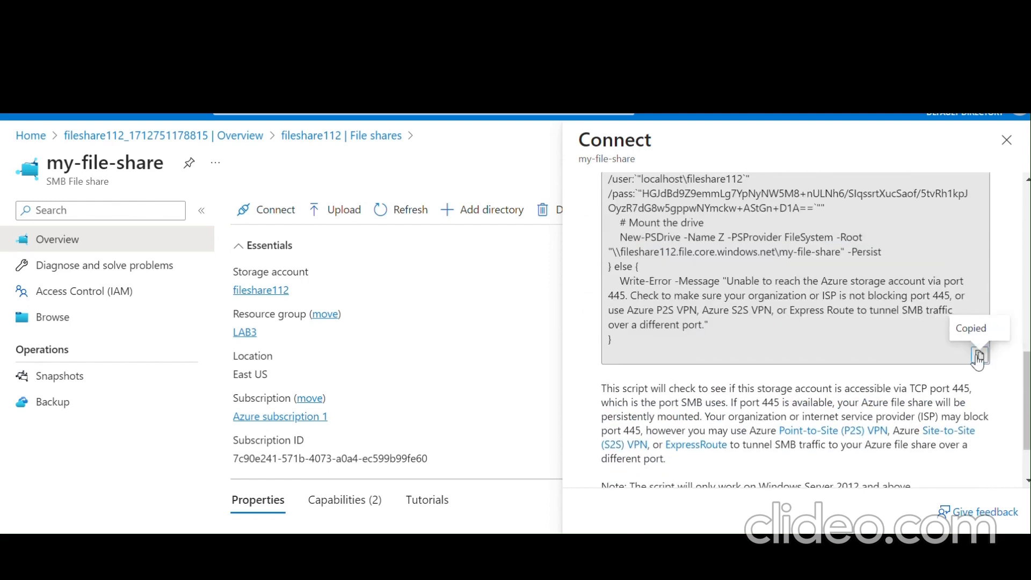
- Close the Connect pane, return to fileshare112's File shares, then open Networking
scroll(847, 285, up, 2)
scroll(847, 286, up, 5)
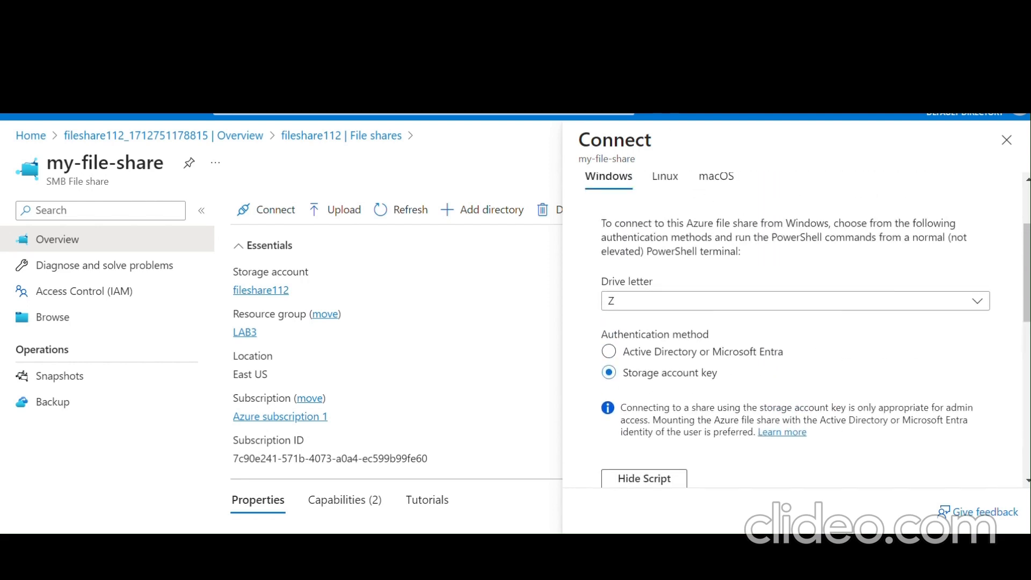
scroll(754, 307, down, 6)
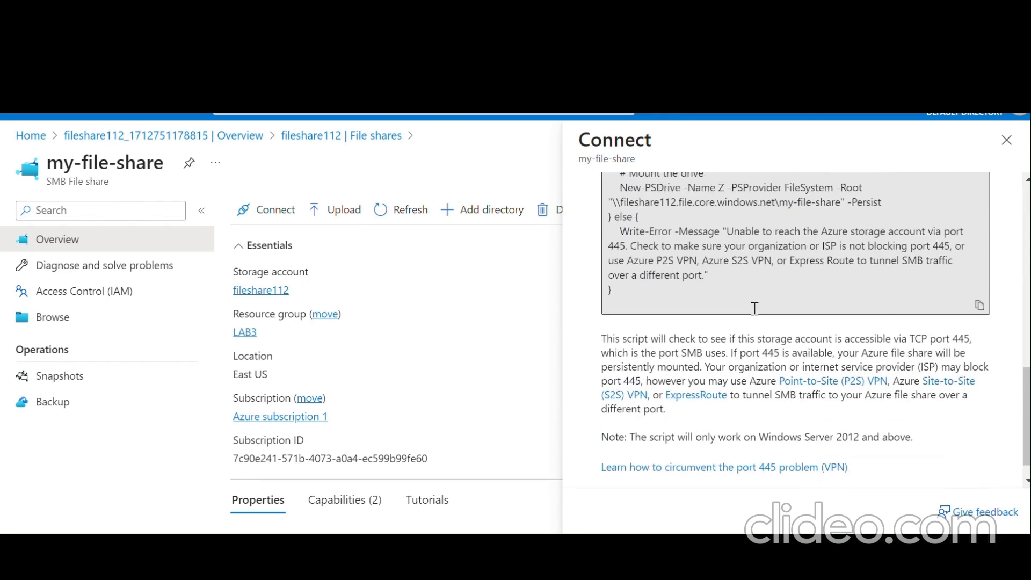
click(1006, 140)
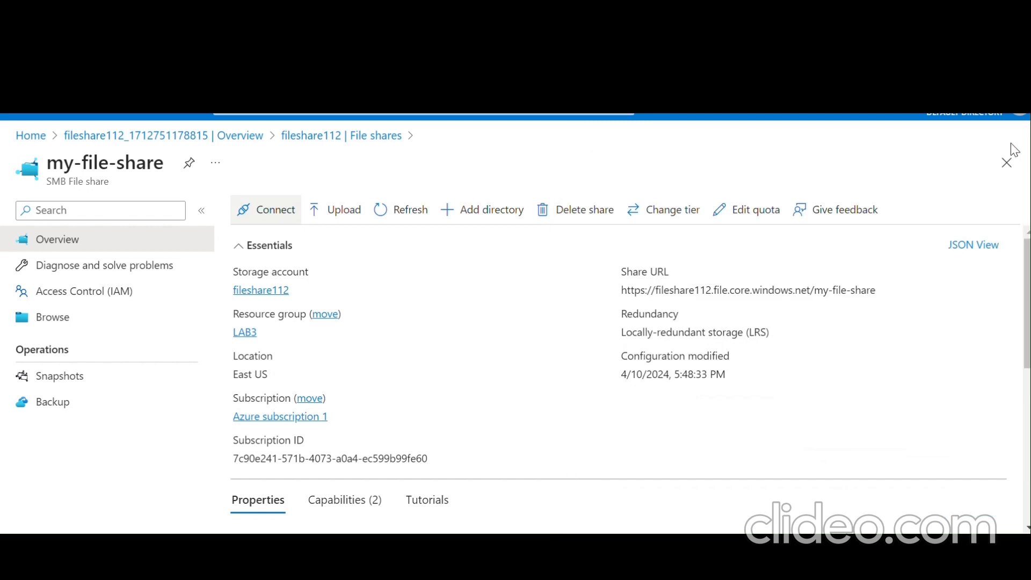
click(340, 138)
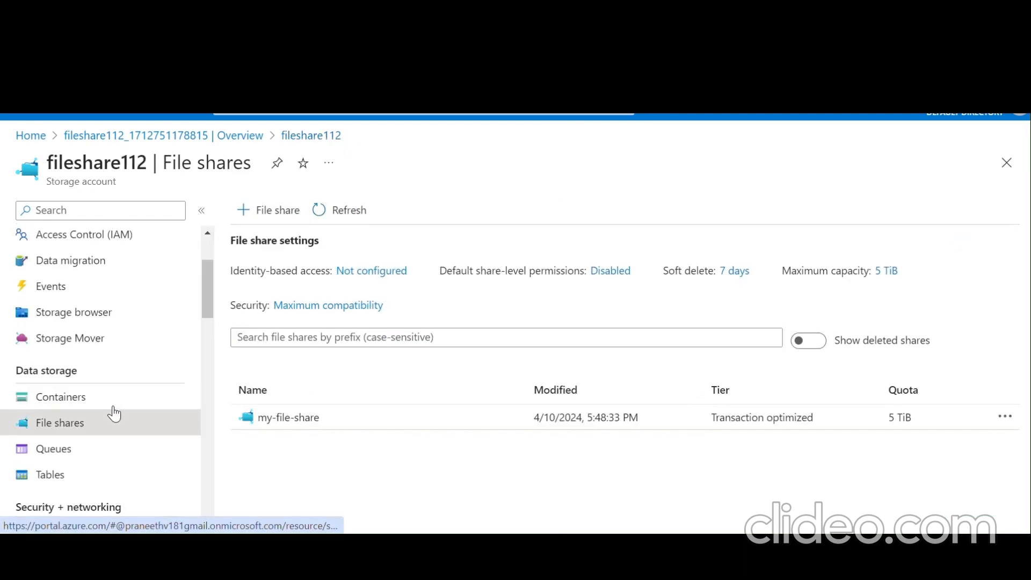
scroll(111, 411, down, 4)
click(95, 341)
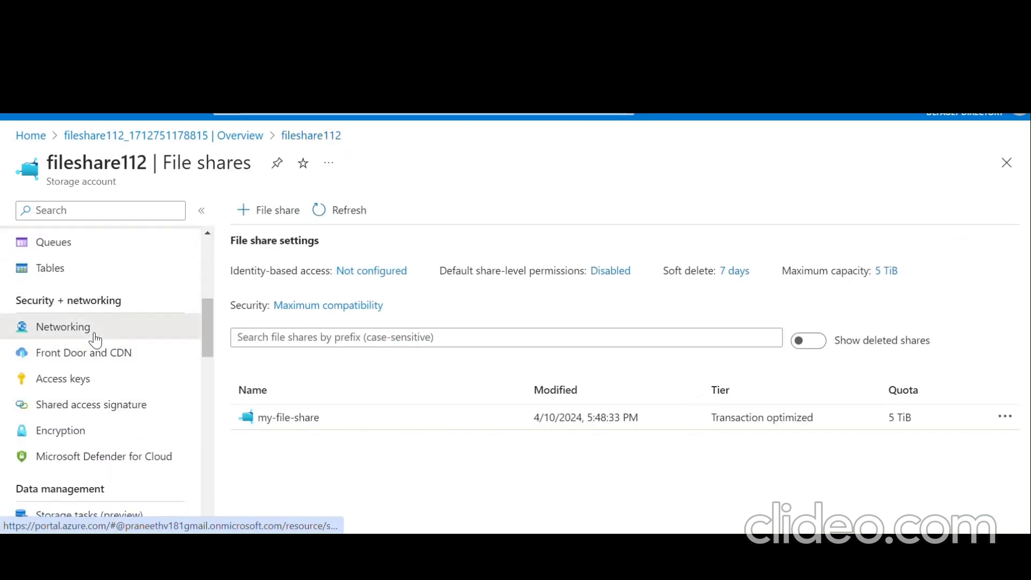
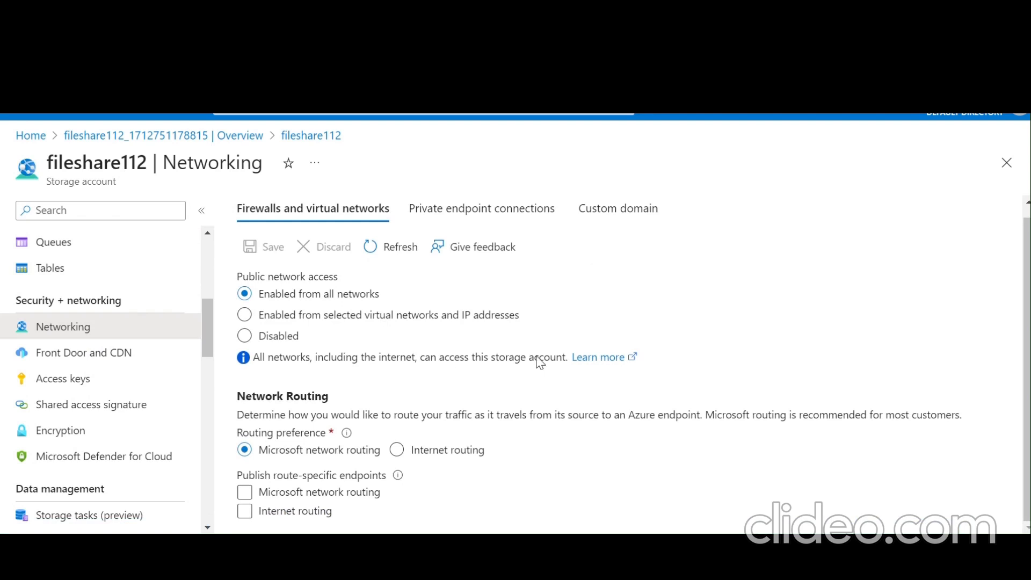
- Limit fileshare112 to selected networks and add myVirtualNetwork's Private subnet as an allowed network
click(353, 316)
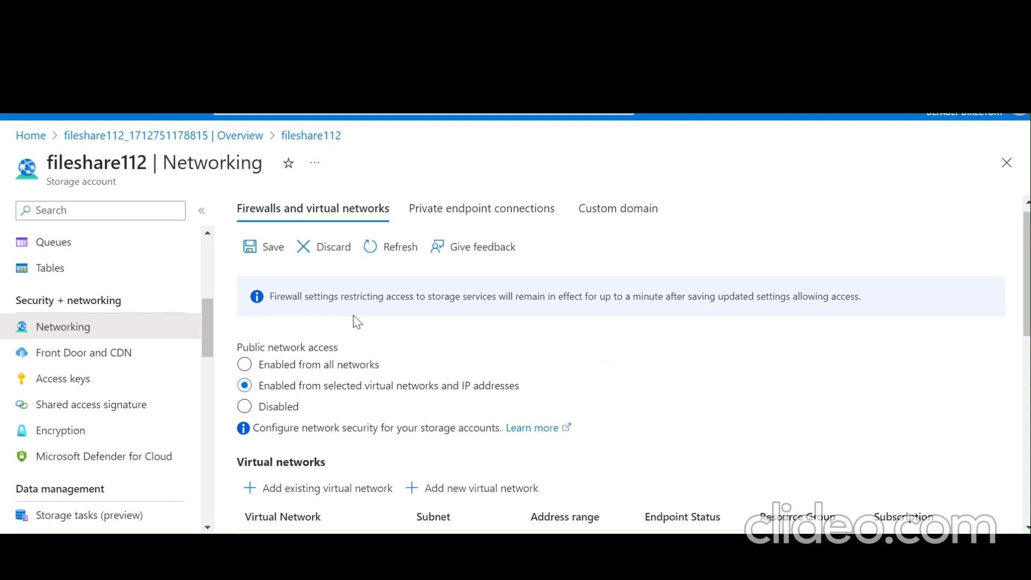
scroll(355, 321, down, 2)
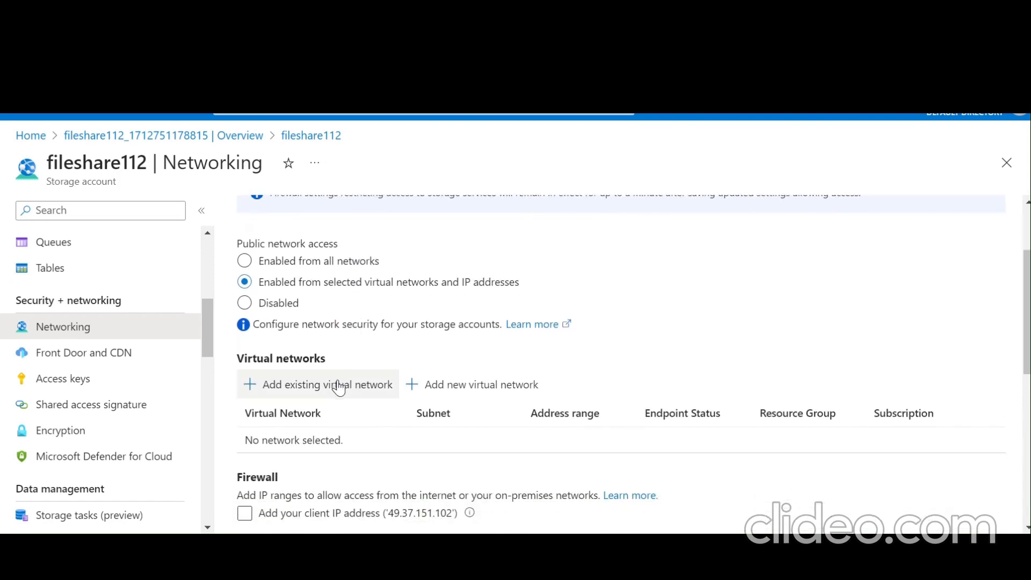
click(338, 386)
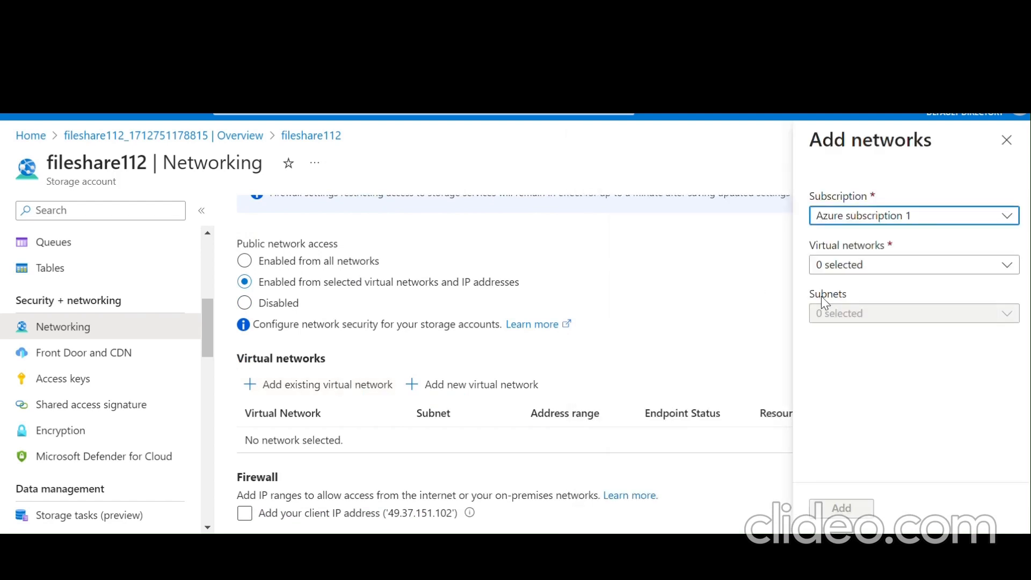
click(854, 266)
click(862, 374)
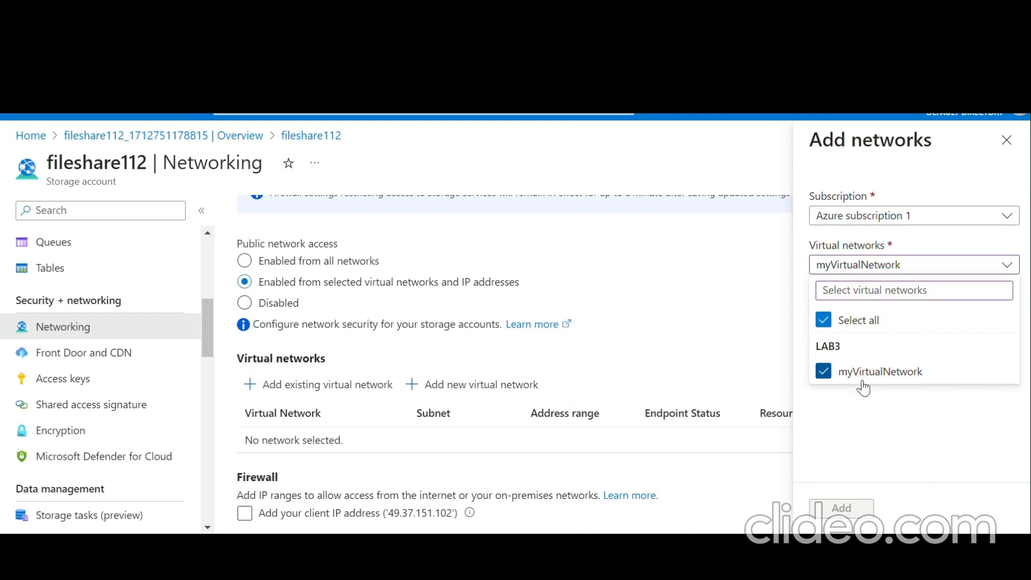
click(869, 400)
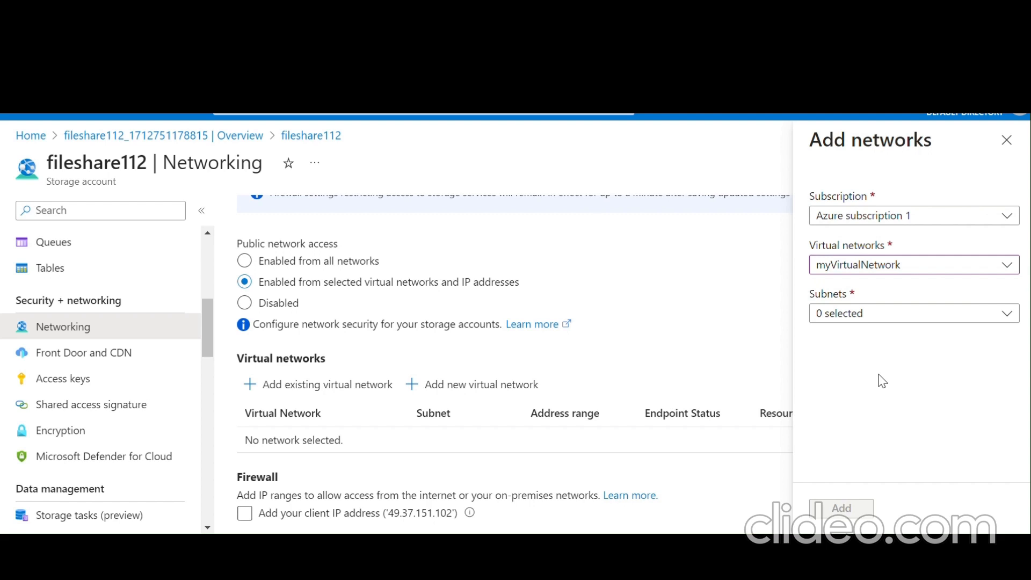
click(887, 314)
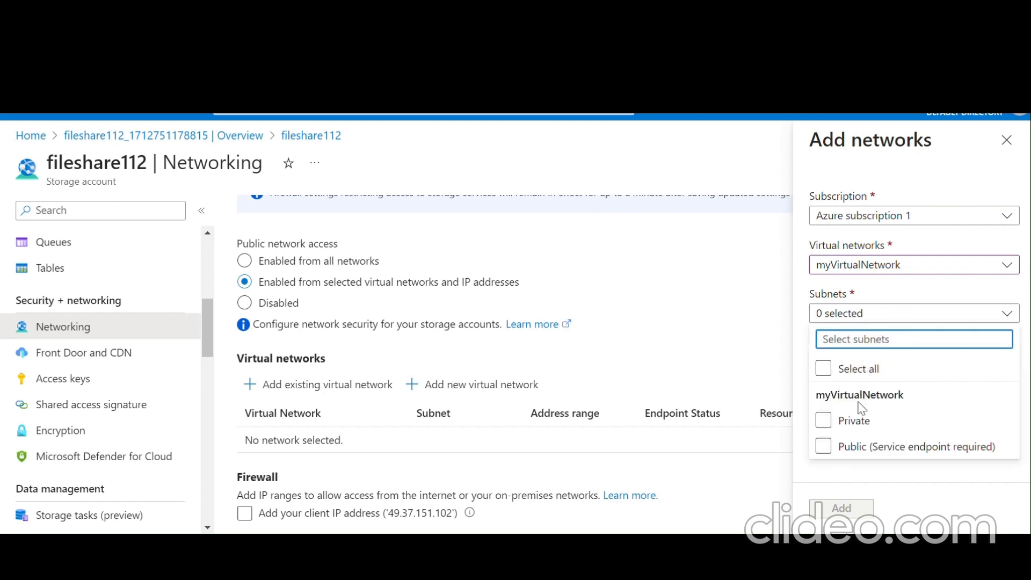
click(847, 424)
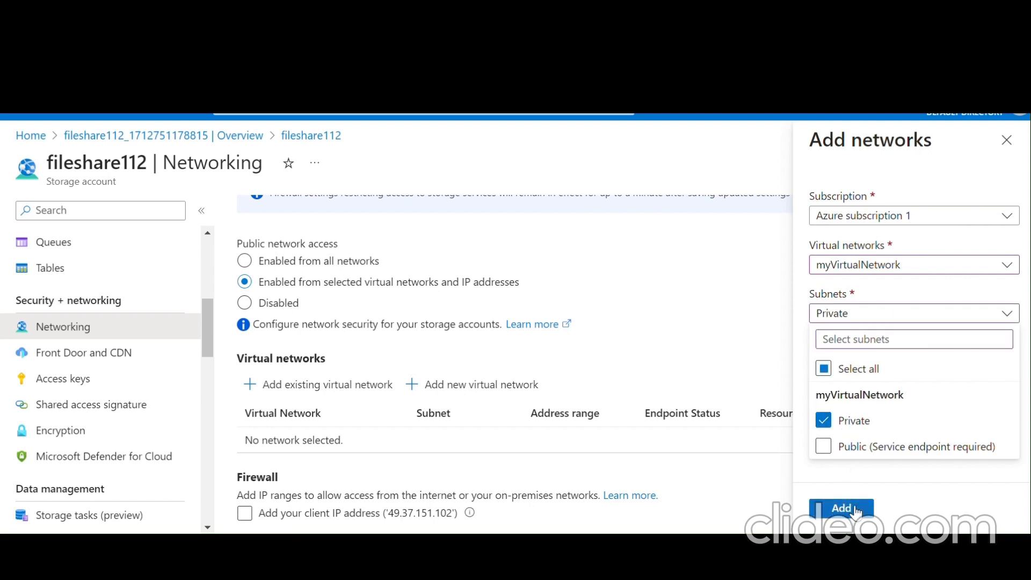
click(895, 482)
click(861, 513)
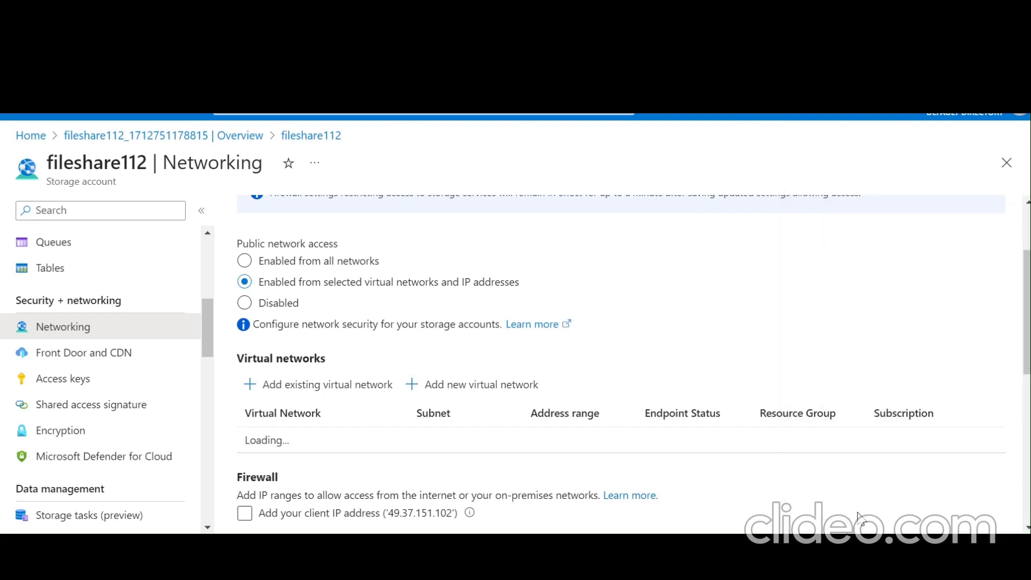
scroll(675, 382, down, 2)
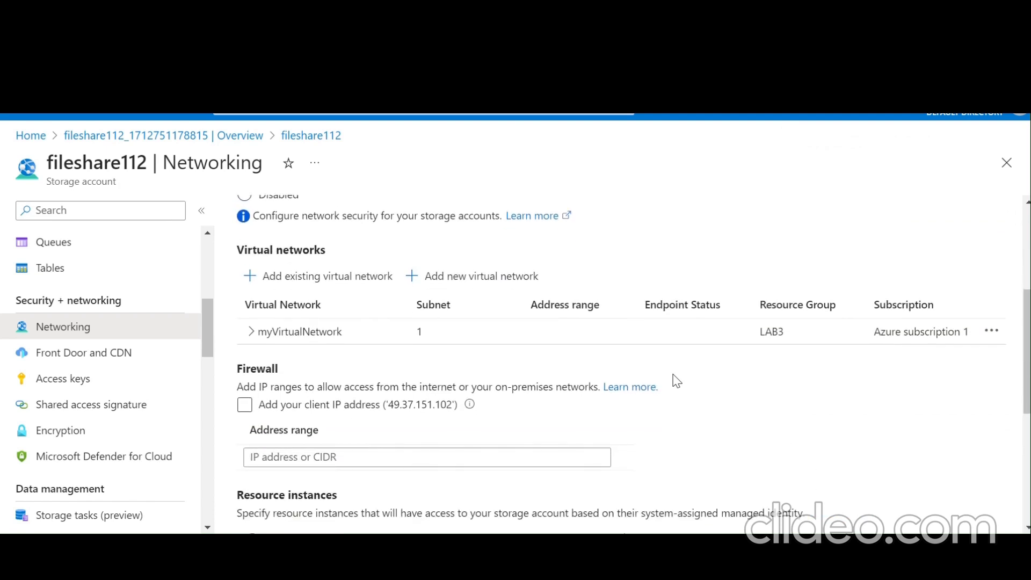
scroll(676, 381, up, 4)
scroll(676, 381, down, 2)
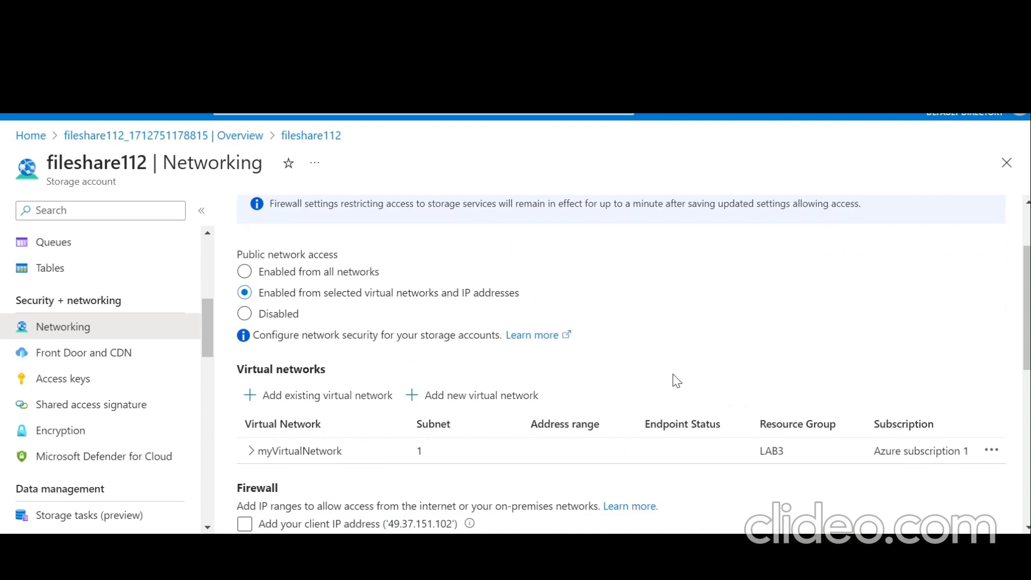
scroll(676, 381, down, 6)
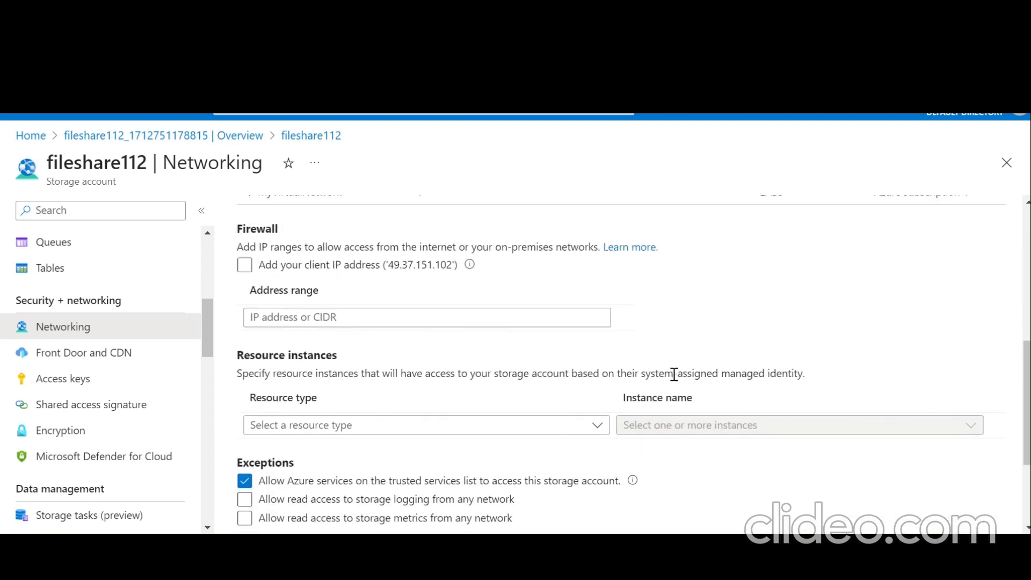
scroll(676, 381, down, 1)
scroll(677, 381, up, 8)
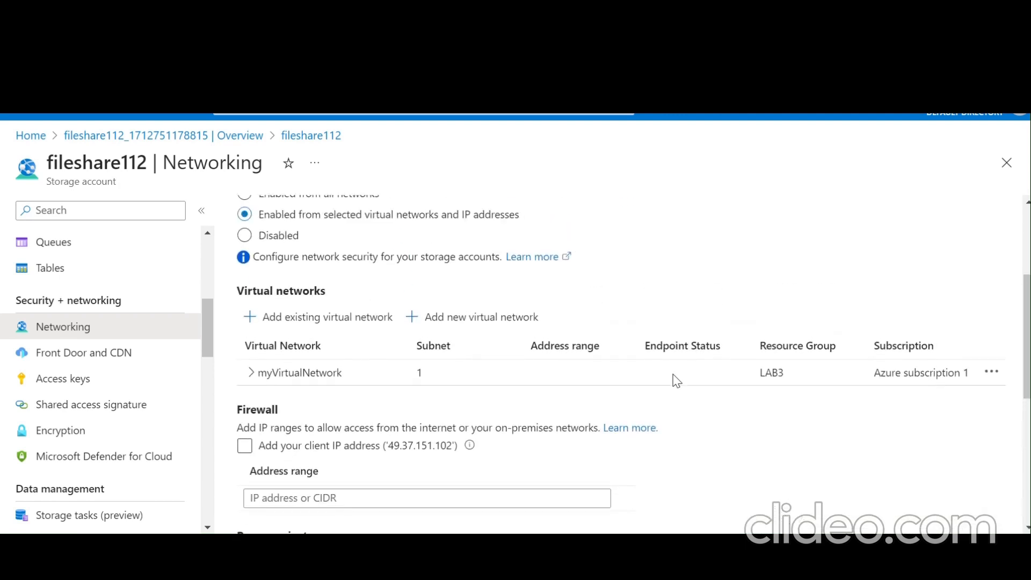
scroll(677, 380, down, 3)
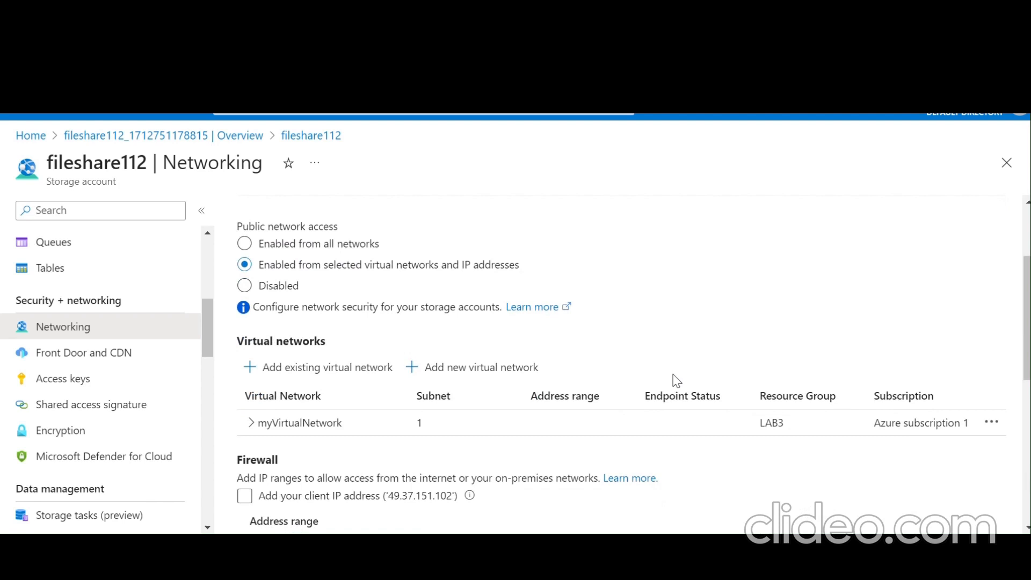
scroll(676, 380, down, 1)
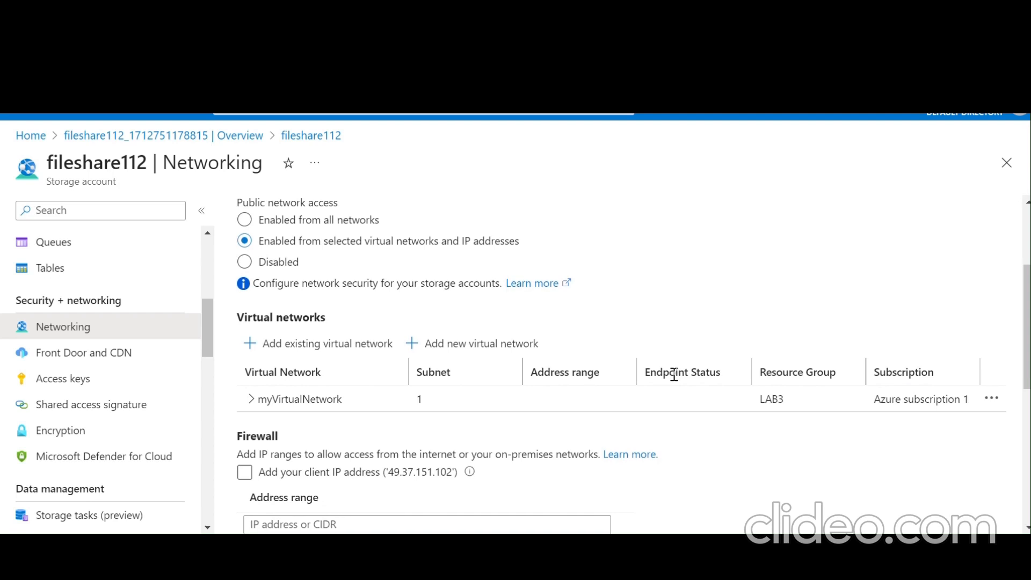
scroll(671, 370, up, 3)
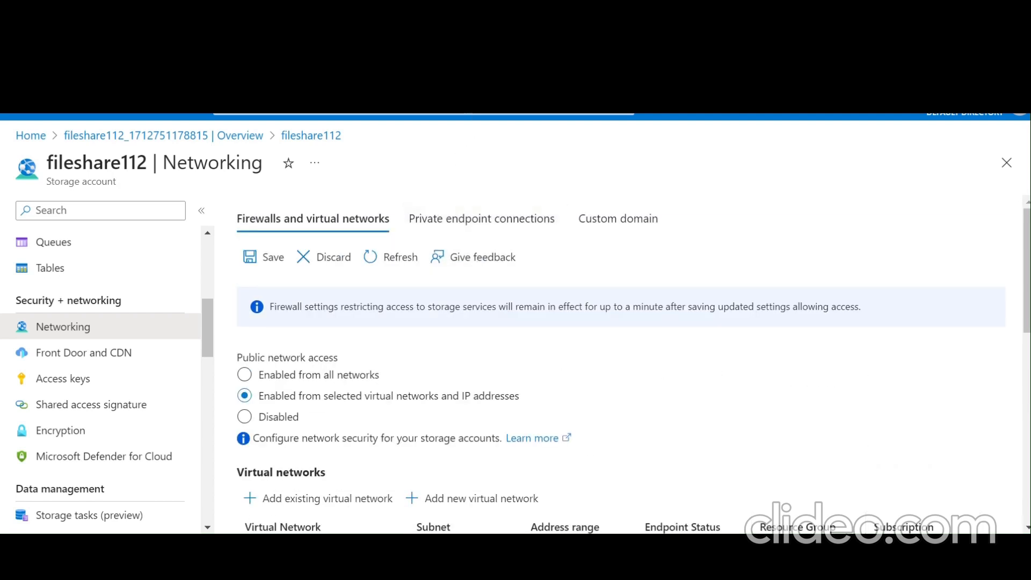
- Save fileshare112's selected-networks rule for the Private subnet and check the saved result
click(272, 258)
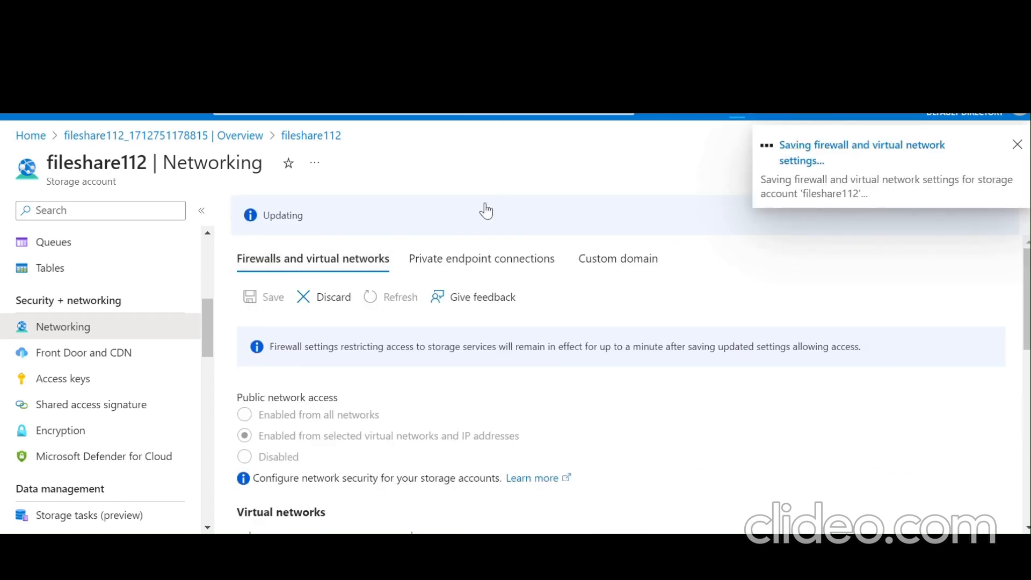
scroll(480, 204, down, 3)
scroll(480, 206, down, 5)
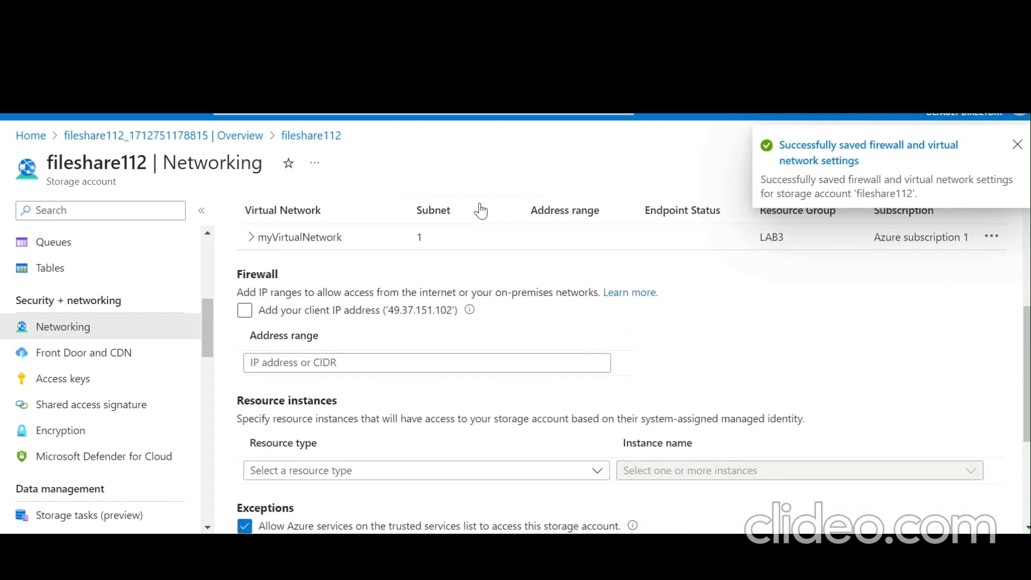
scroll(480, 203, down, 1)
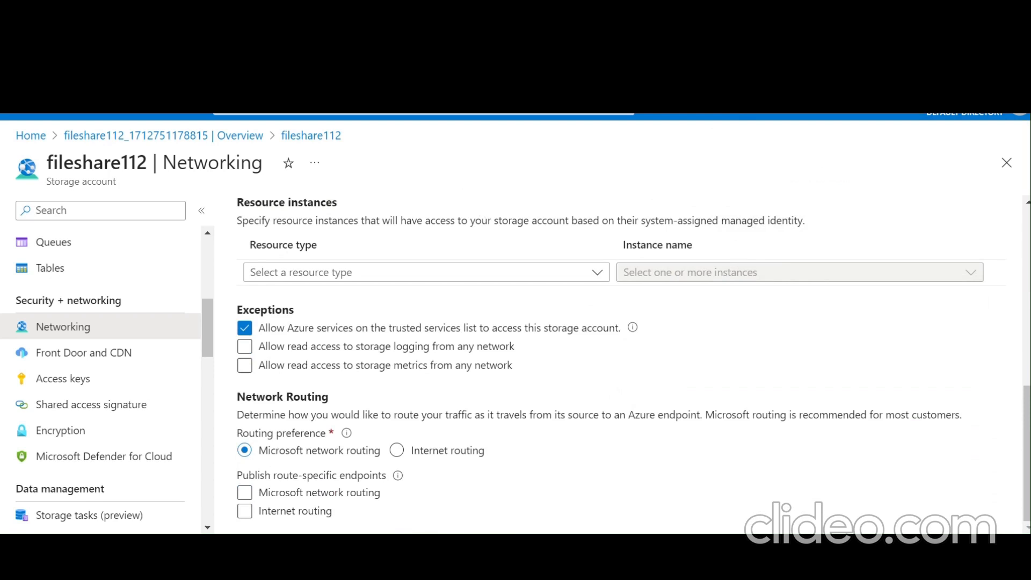
- Find Virtual machines through a 'virtual' search and start creating an Azure virtual machine
click(346, 114)
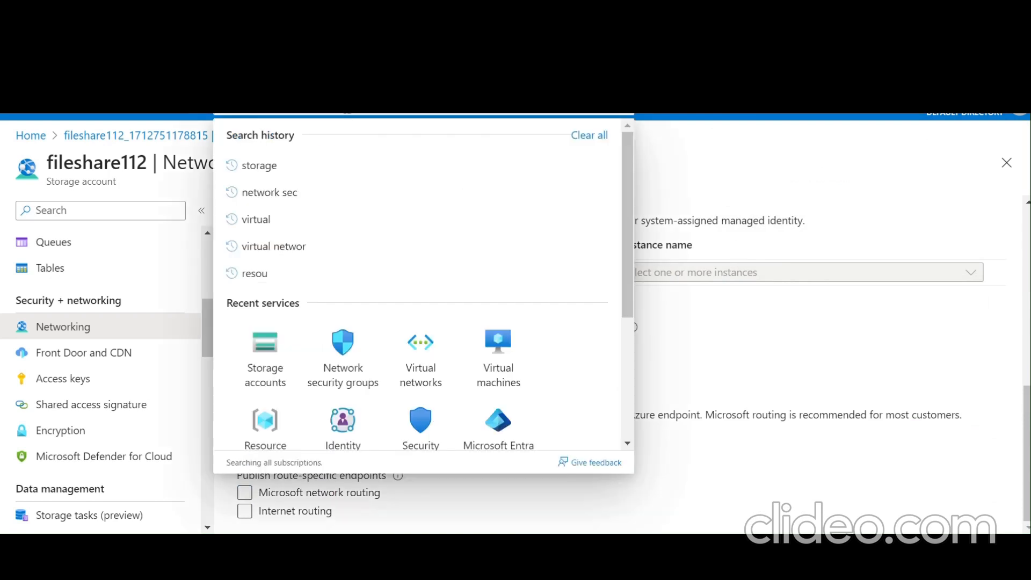
text(virtual)
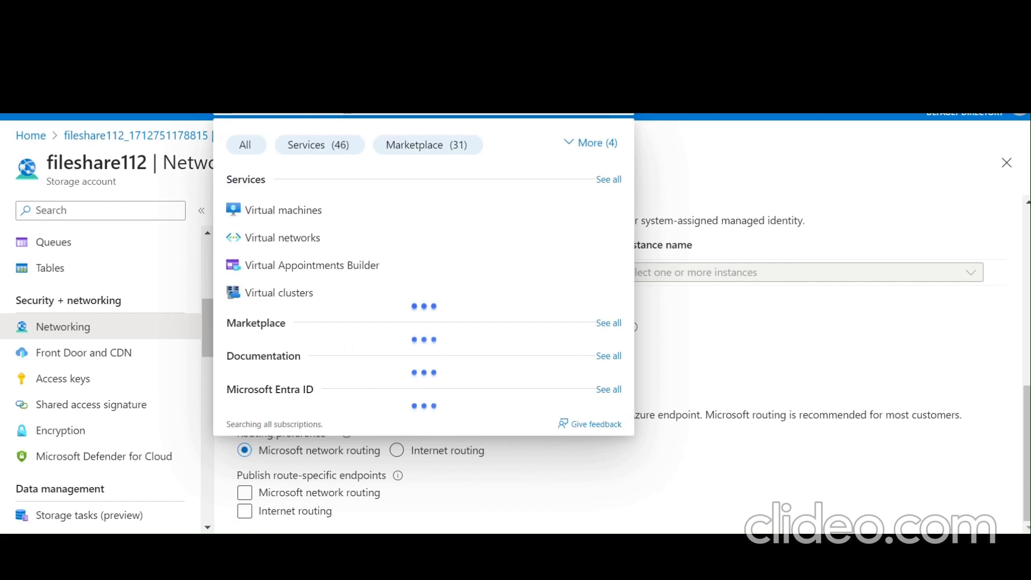
click(340, 212)
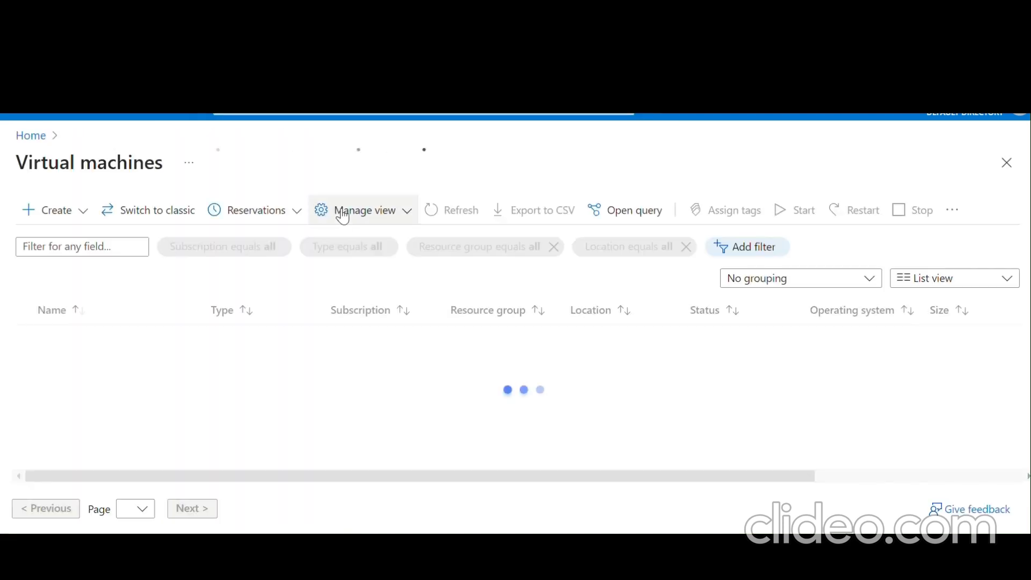
click(55, 210)
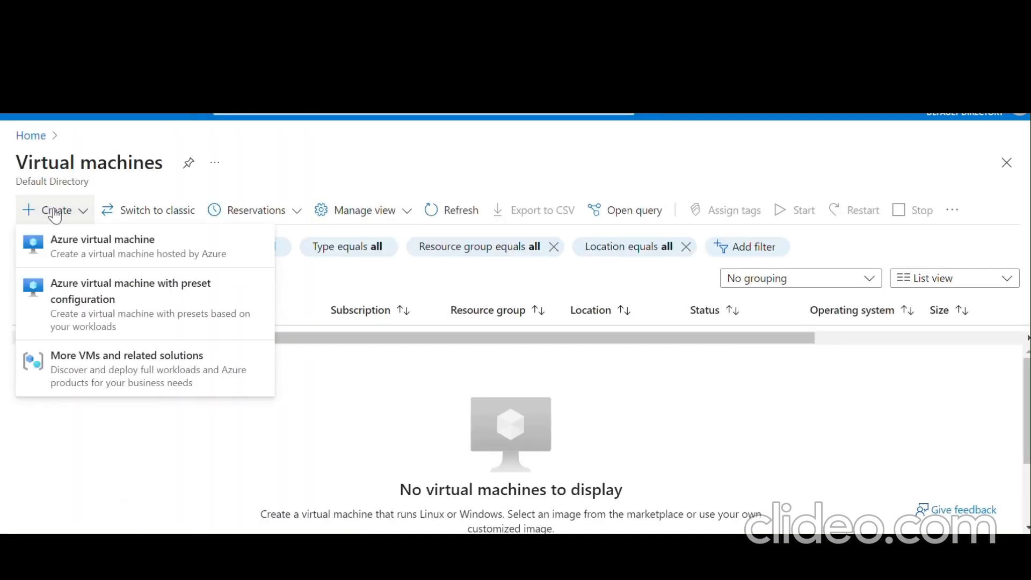
click(76, 255)
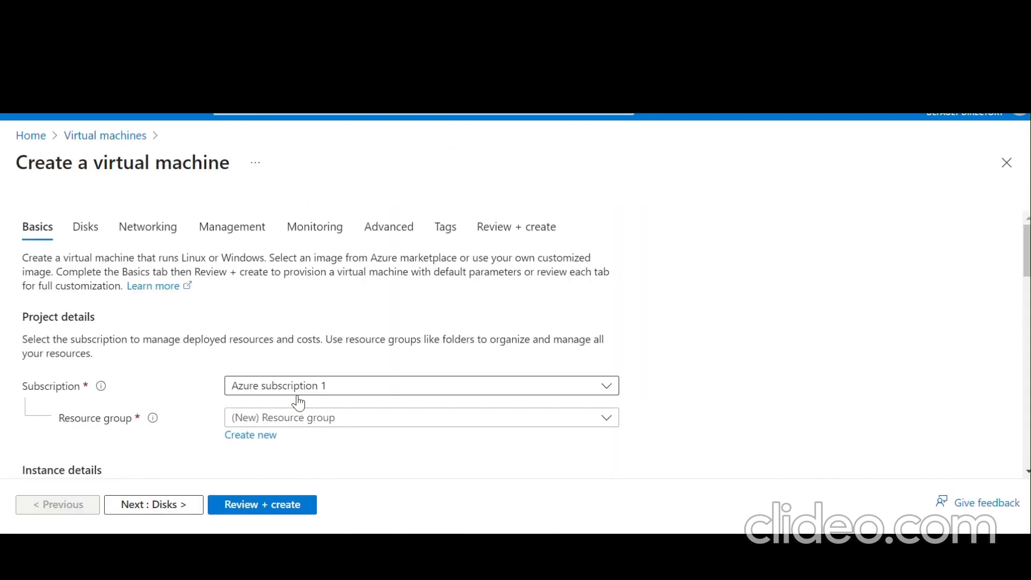
- Put the new VM in resource group LAB3 and name it myPrivateVM
scroll(298, 403, down, 1)
click(336, 376)
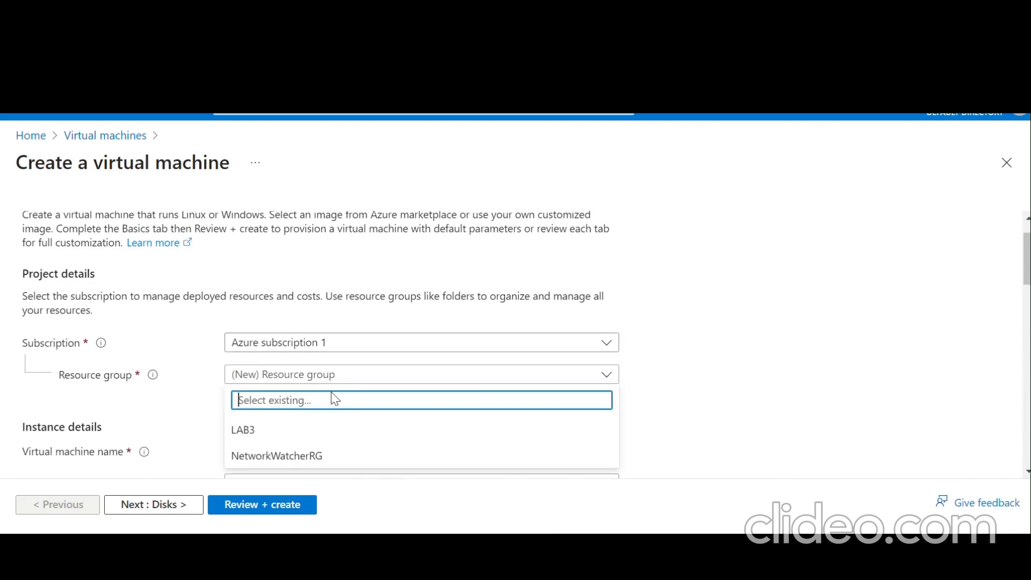
click(323, 435)
scroll(323, 433, down, 3)
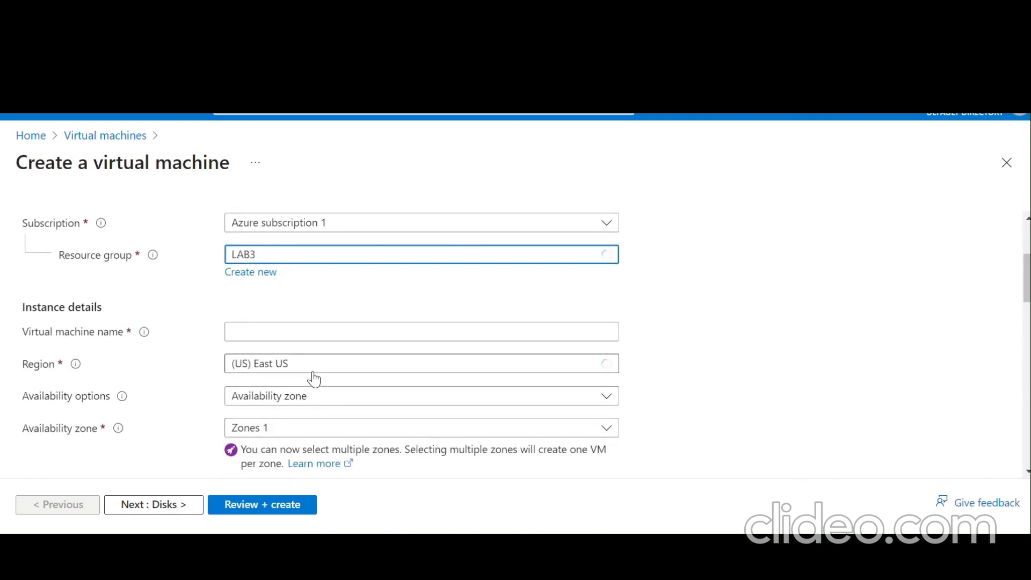
click(301, 329)
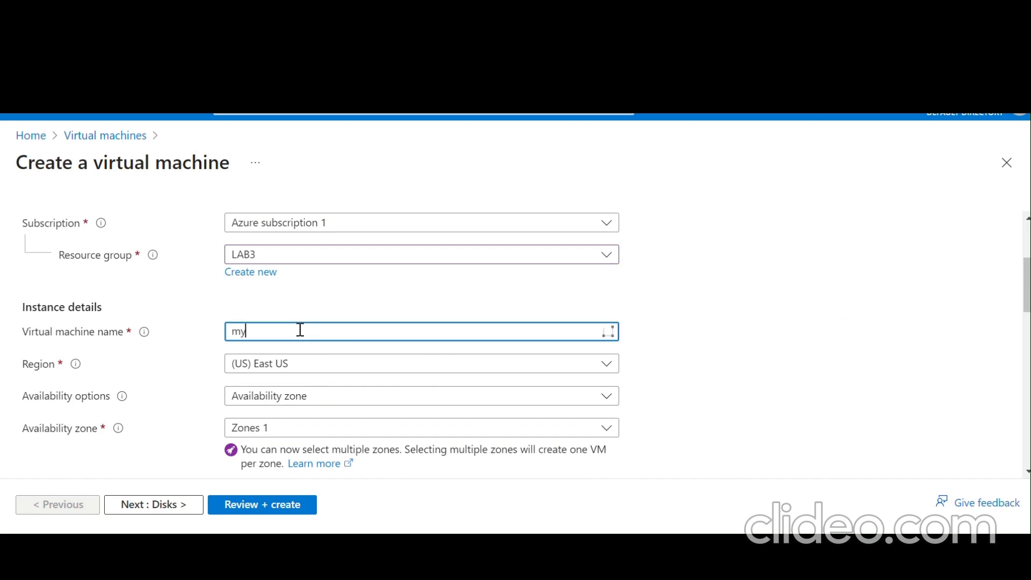
text(myPrivateVM)
scroll(301, 330, down, 3)
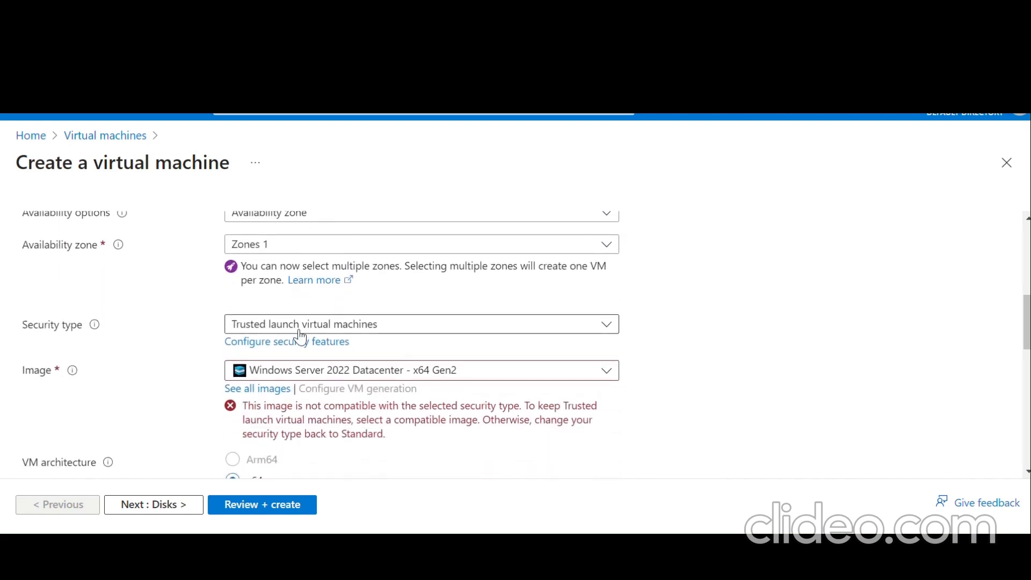
scroll(298, 333, down, 1)
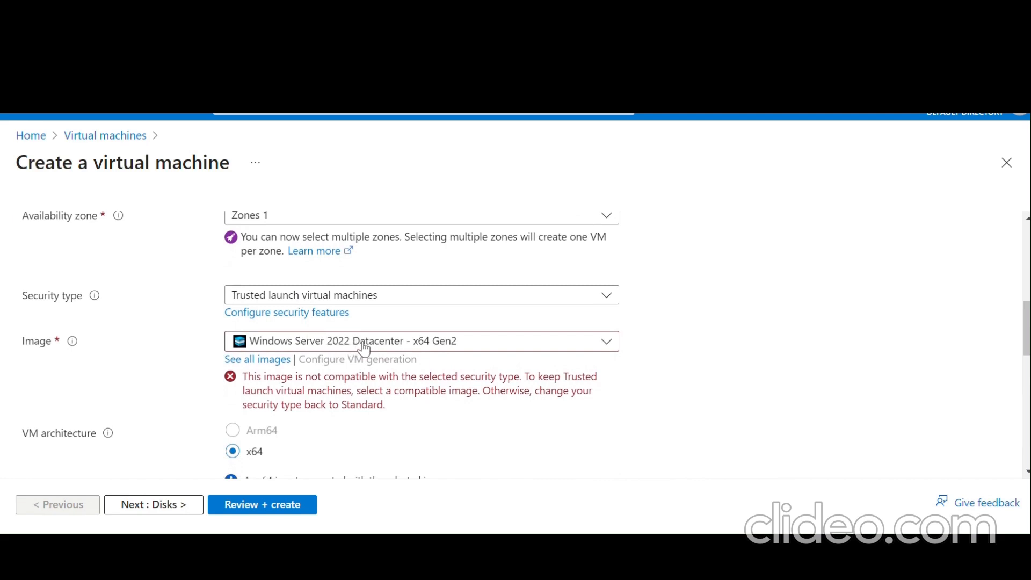
- Set the security type to Standard and bring up the full image catalogue
click(361, 299)
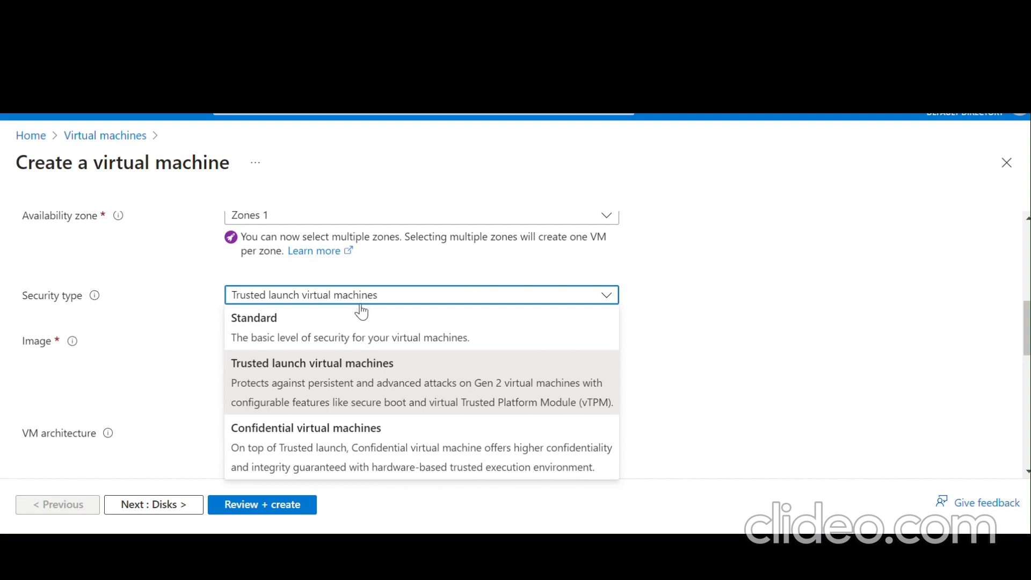
click(361, 324)
scroll(359, 322, down, 1)
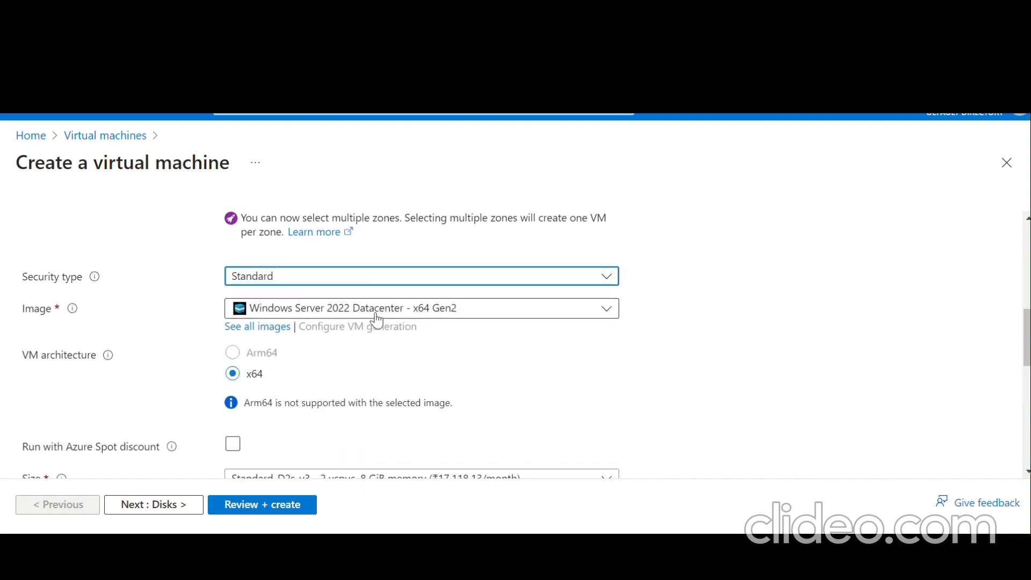
click(393, 284)
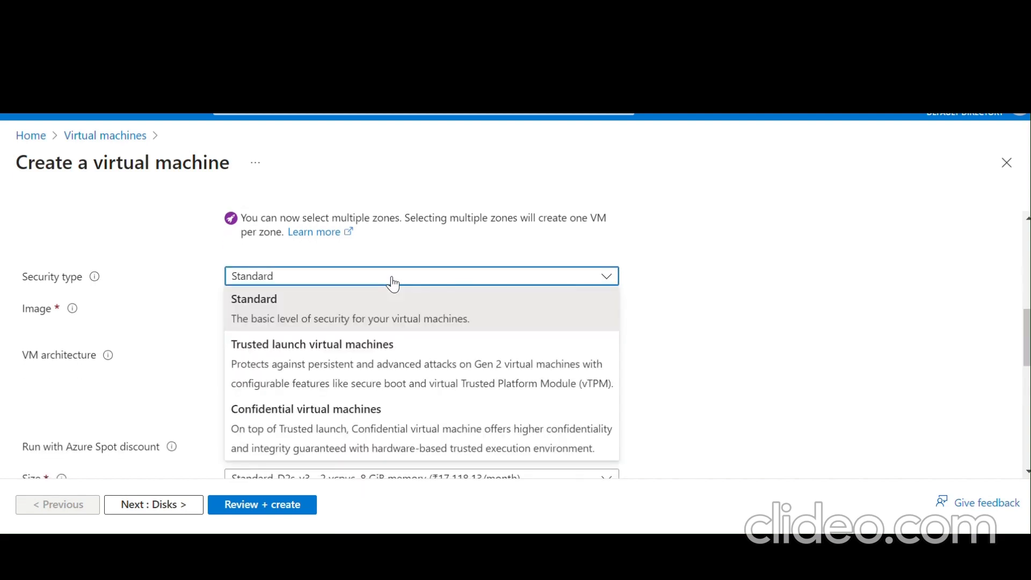
click(715, 316)
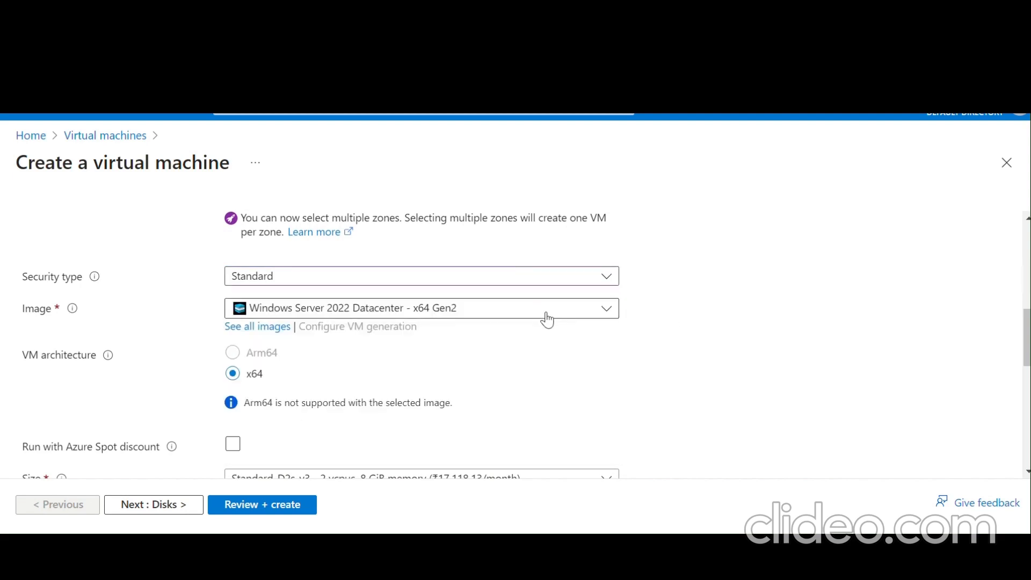
click(369, 316)
click(368, 319)
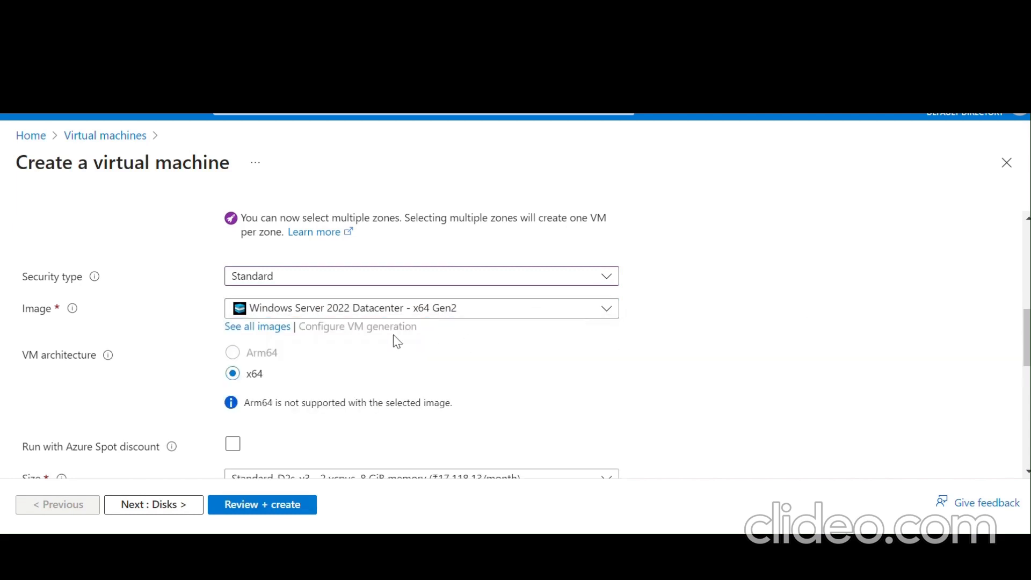
click(261, 327)
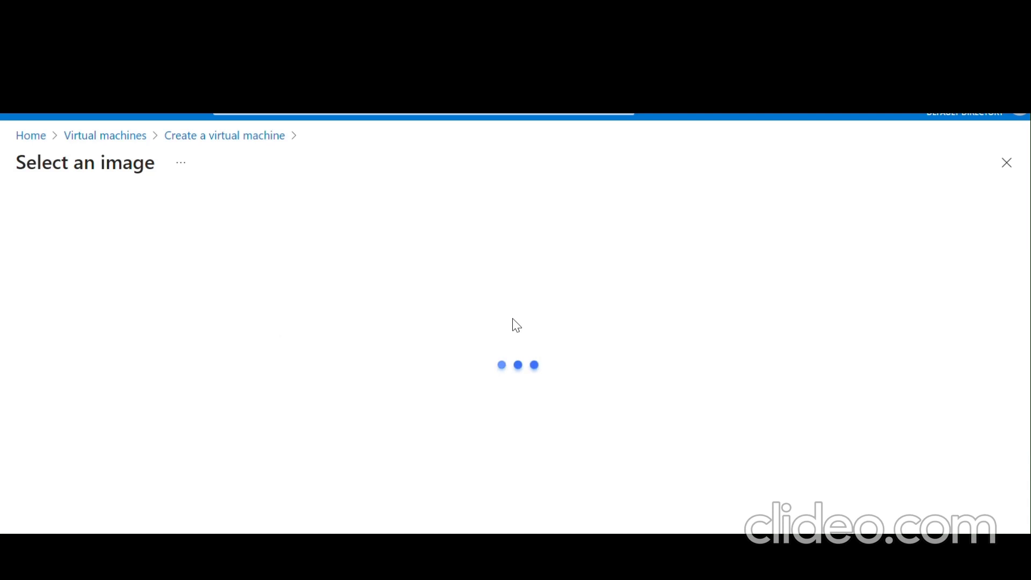
- Filter the image marketplace to show only Windows Server 2019 operating systems
scroll(510, 322, down, 2)
scroll(513, 318, up, 1)
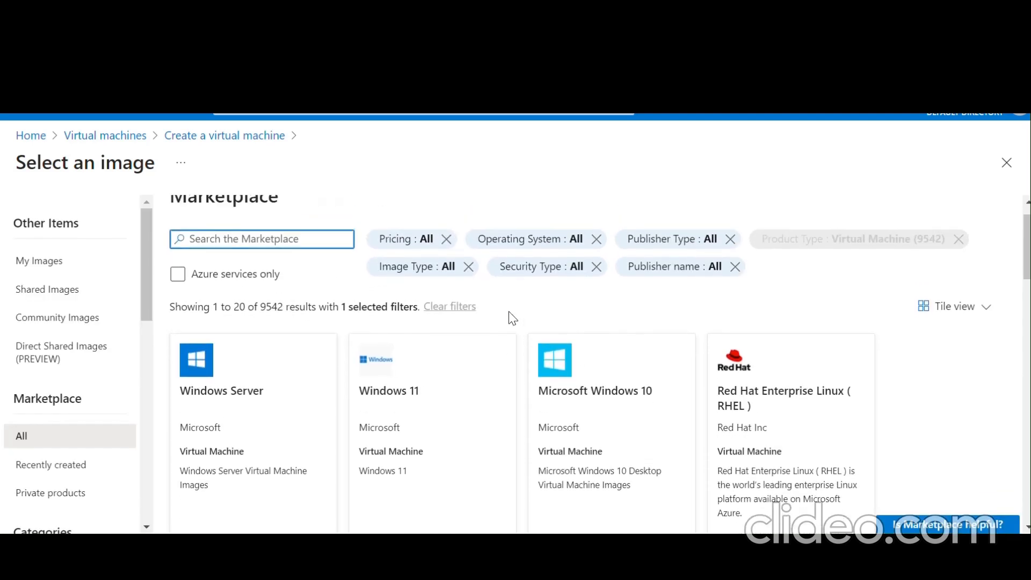
click(529, 249)
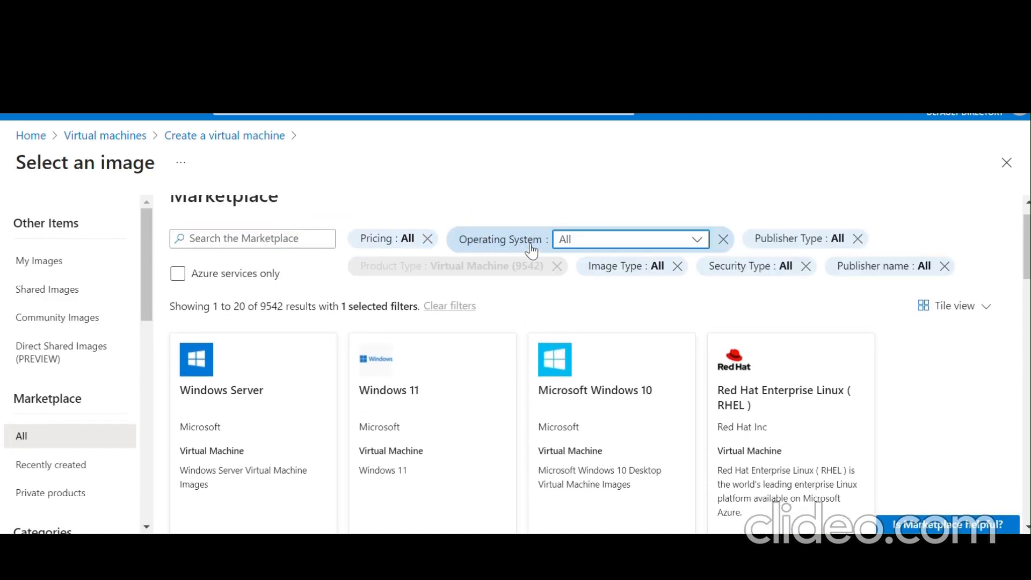
click(604, 240)
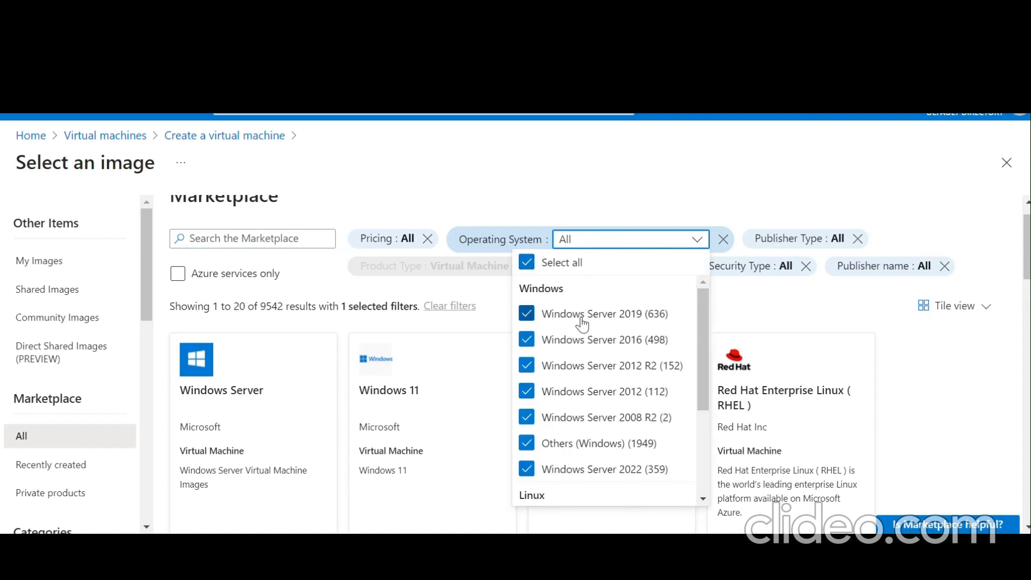
click(526, 262)
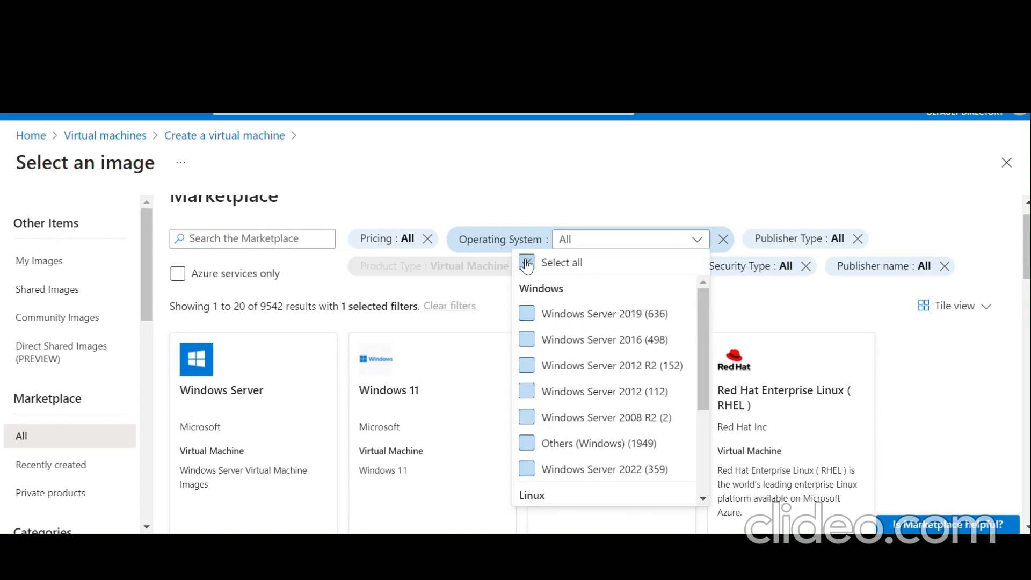
click(527, 317)
click(731, 296)
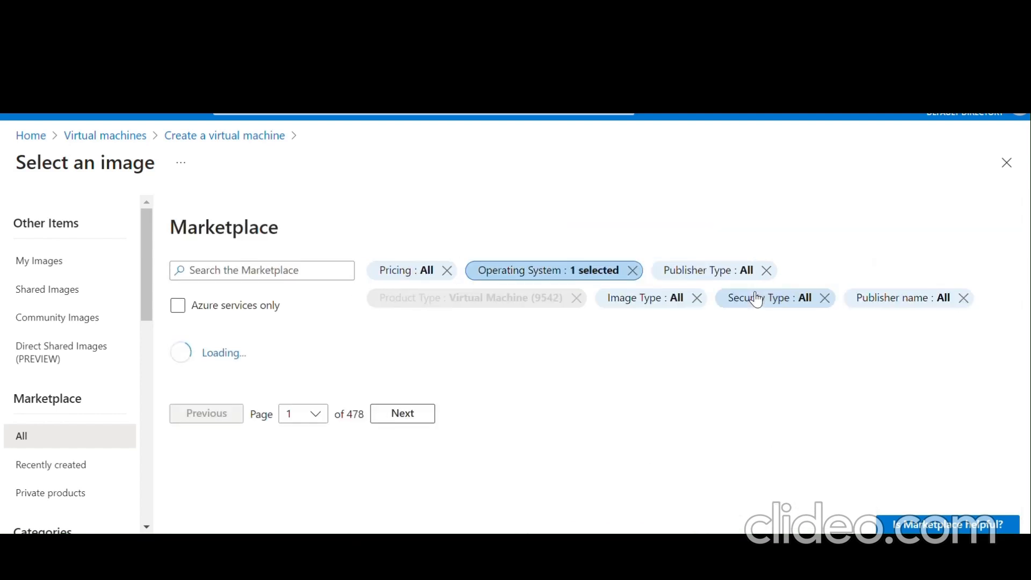
- Pick Windows Server 2019 Datacenter - x64 Gen 1 from the Windows Server tile
scroll(757, 299, down, 3)
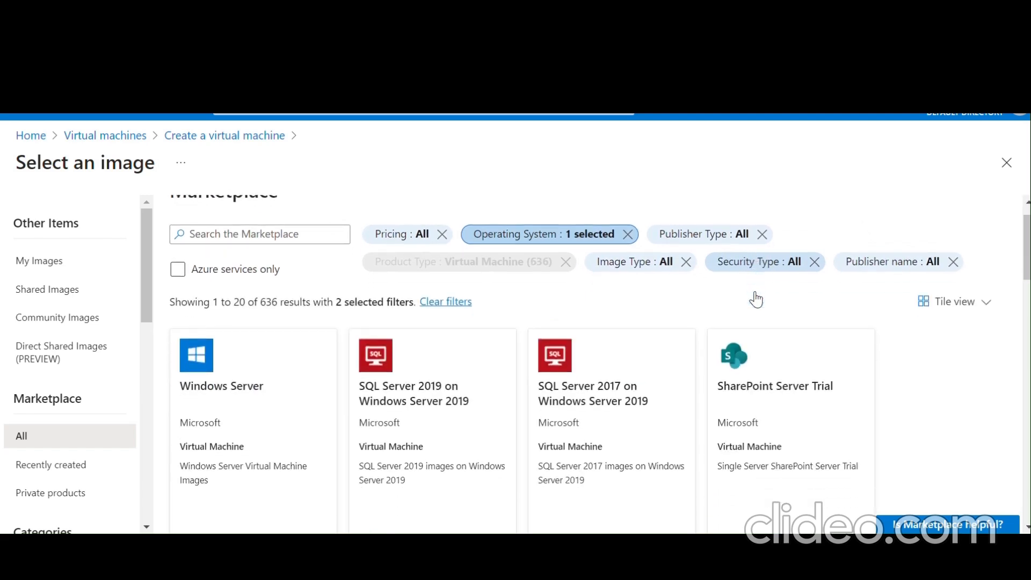
scroll(755, 299, down, 3)
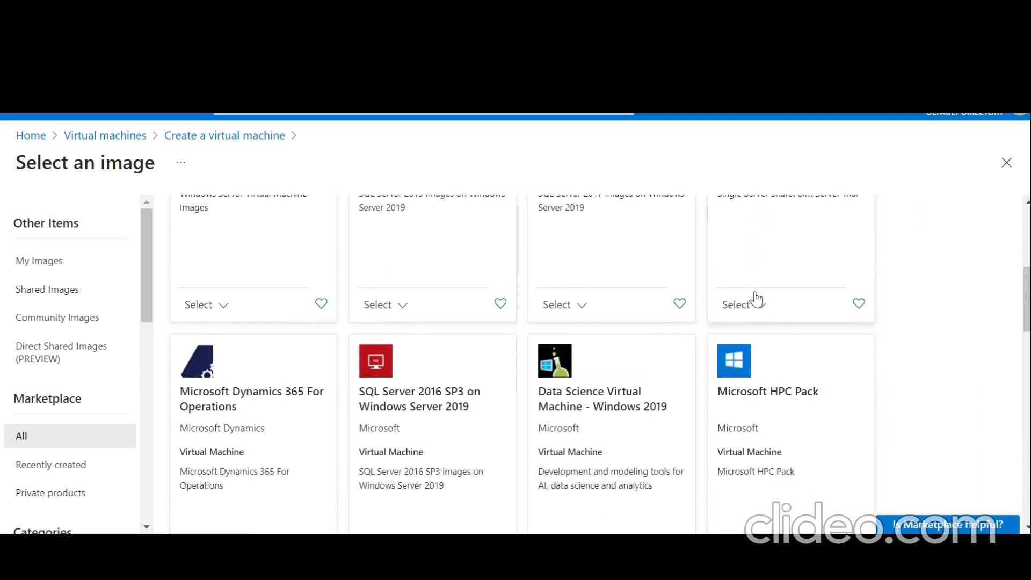
scroll(756, 299, down, 5)
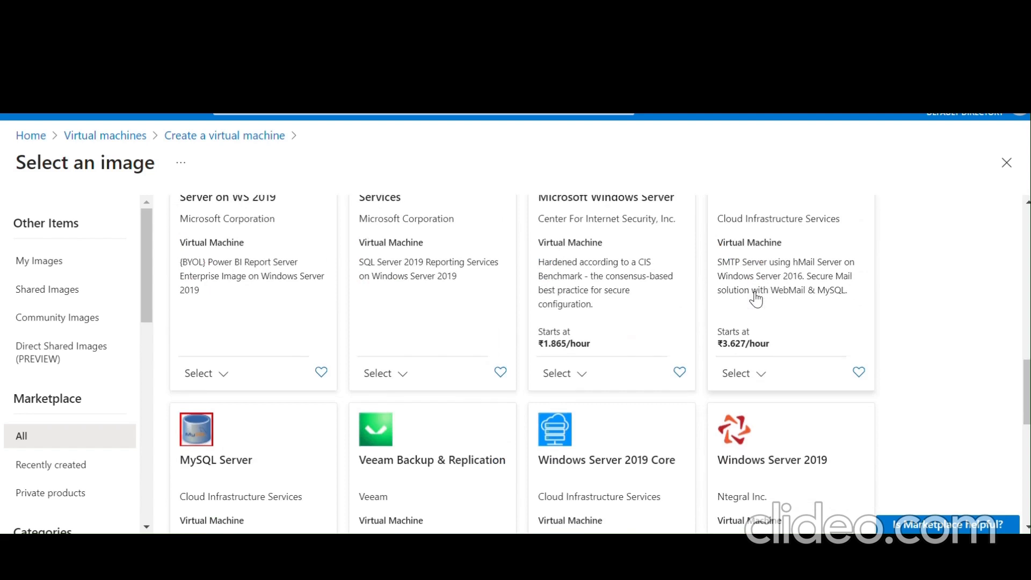
scroll(756, 299, down, 1)
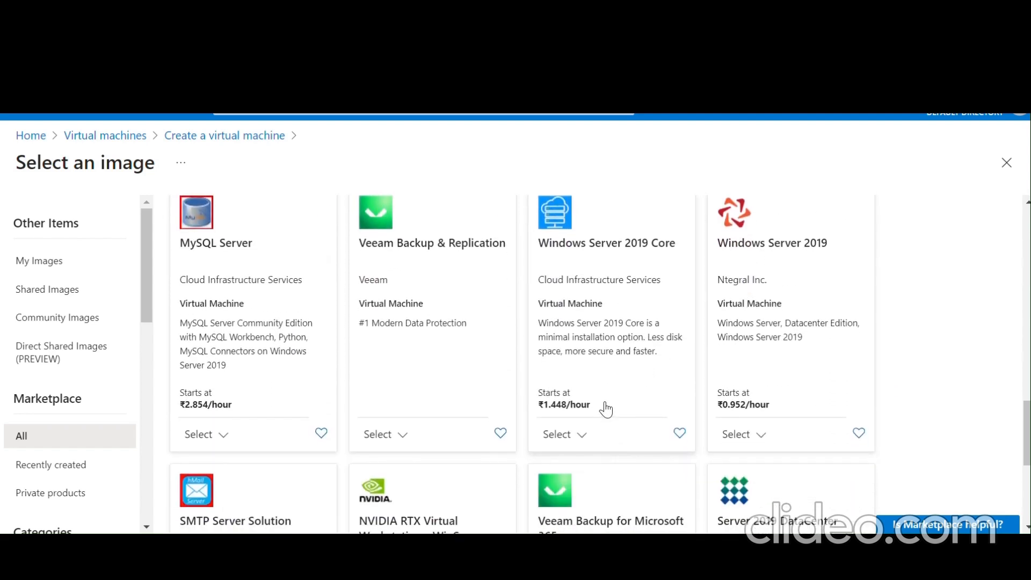
scroll(635, 352, up, 1)
scroll(636, 352, up, 1)
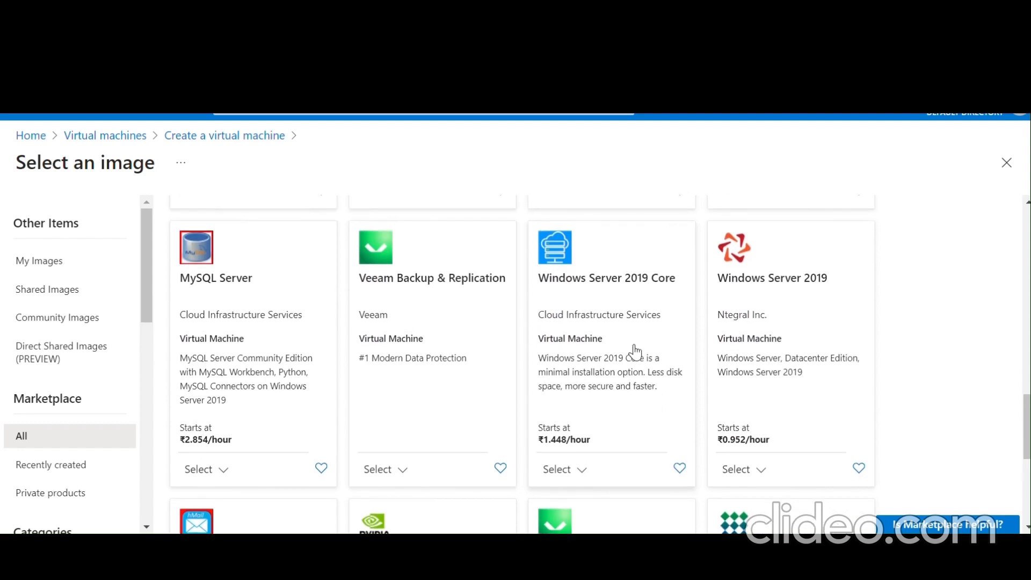
scroll(635, 352, down, 1)
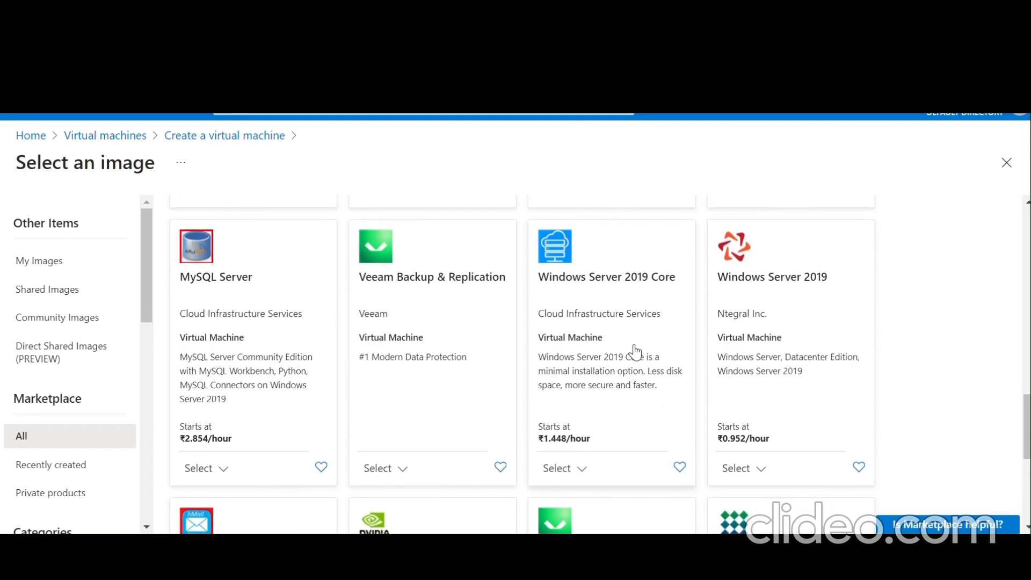
scroll(635, 352, down, 10)
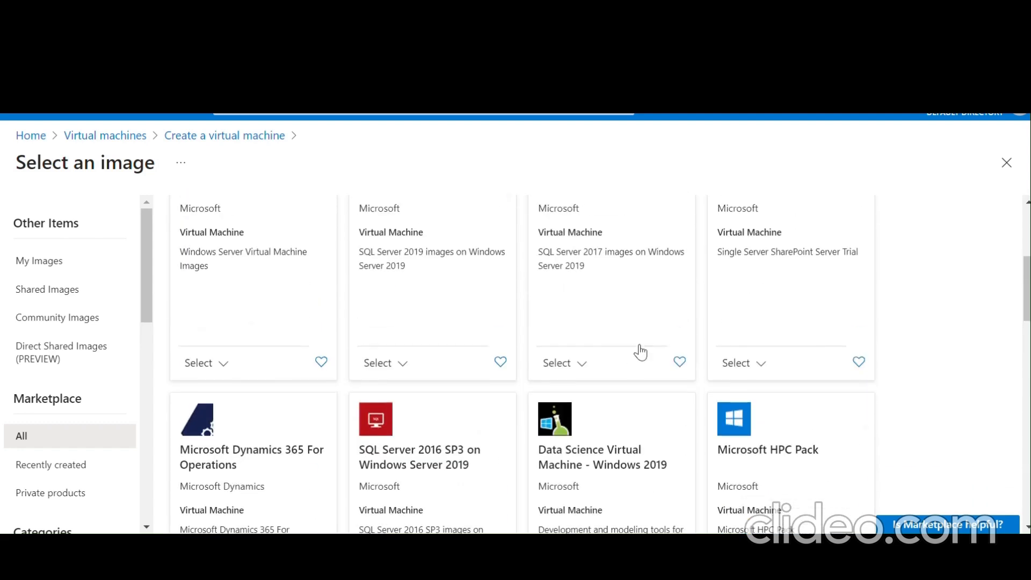
scroll(639, 352, up, 3)
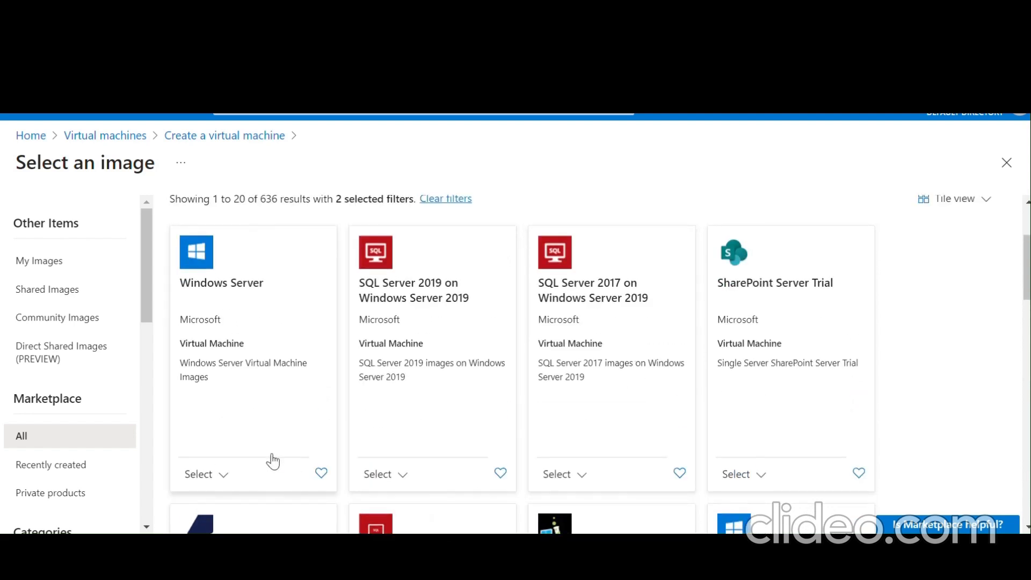
click(221, 475)
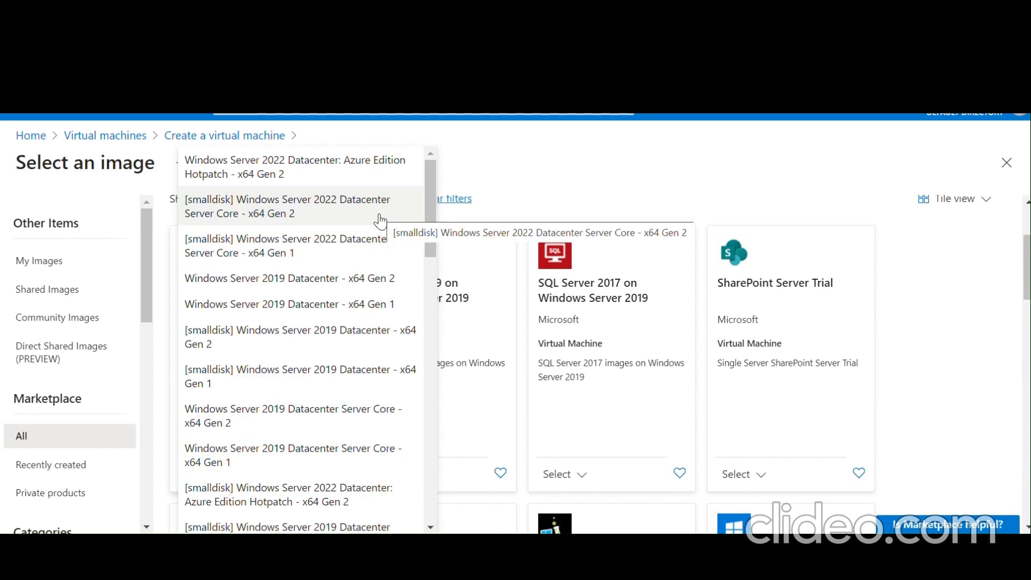
click(359, 307)
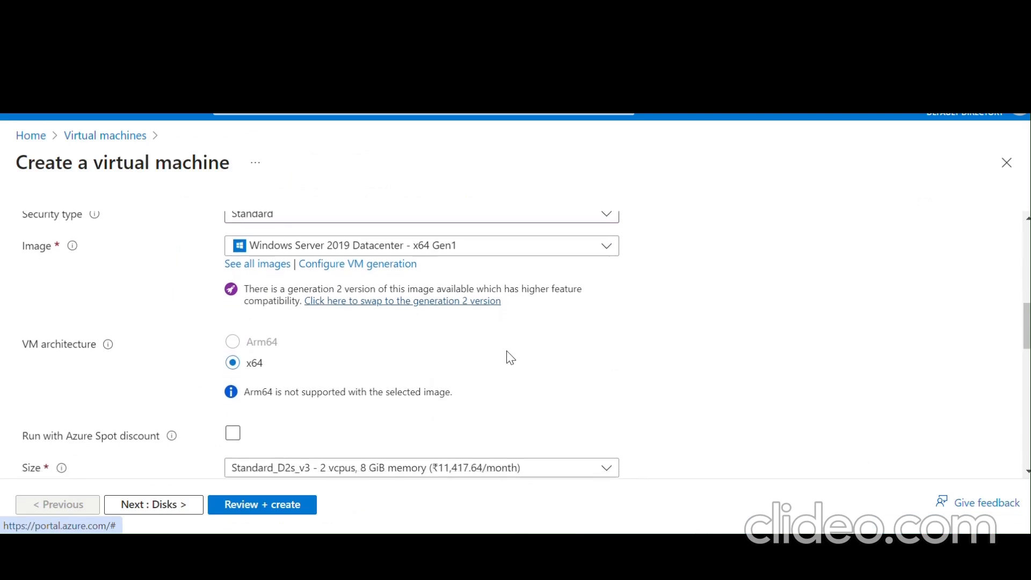
- Enter 'Administrator' as the admin username and type the administrator password
scroll(508, 359, down, 2)
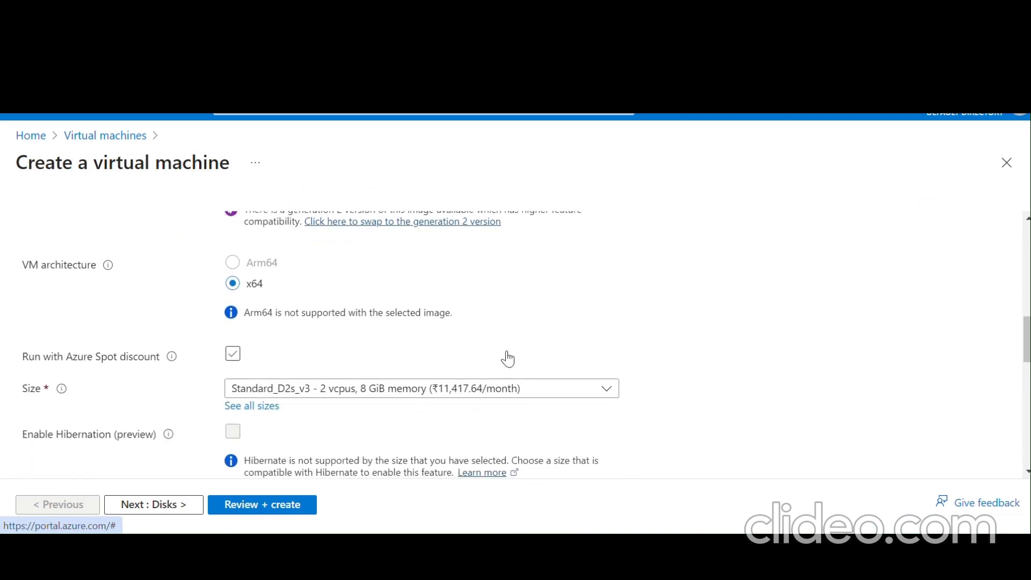
scroll(508, 359, down, 2)
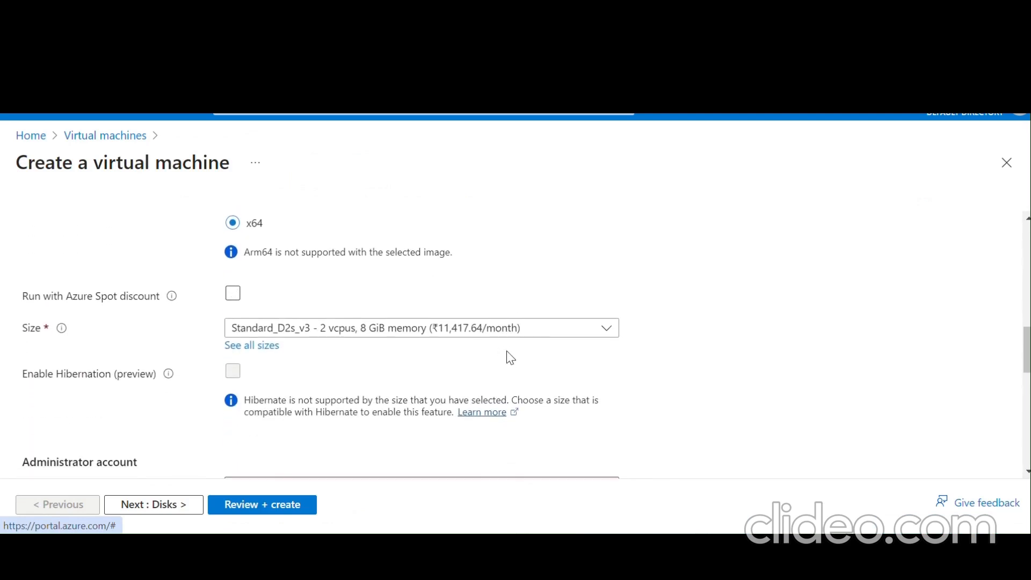
scroll(508, 357, down, 4)
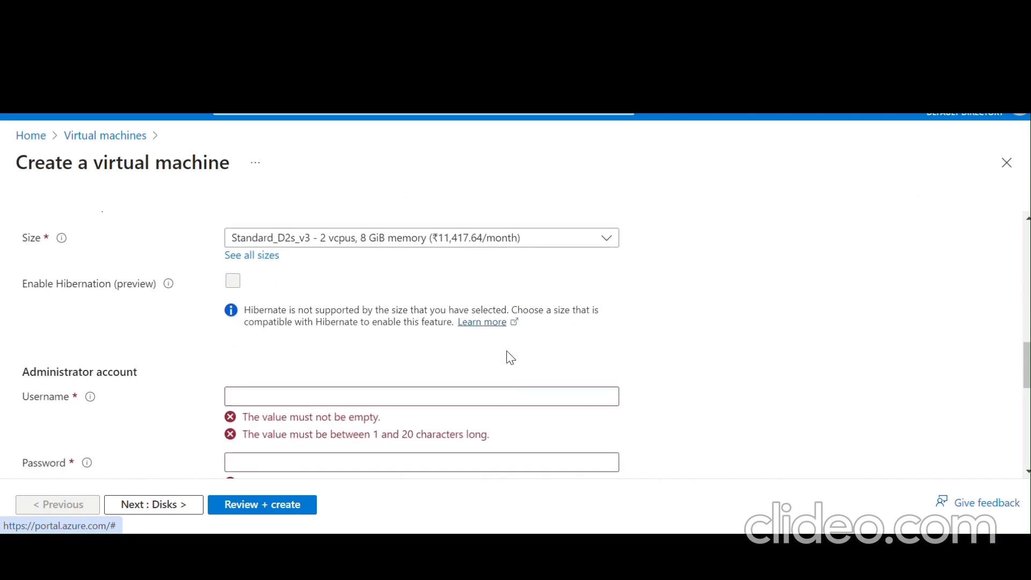
click(465, 328)
text(A)
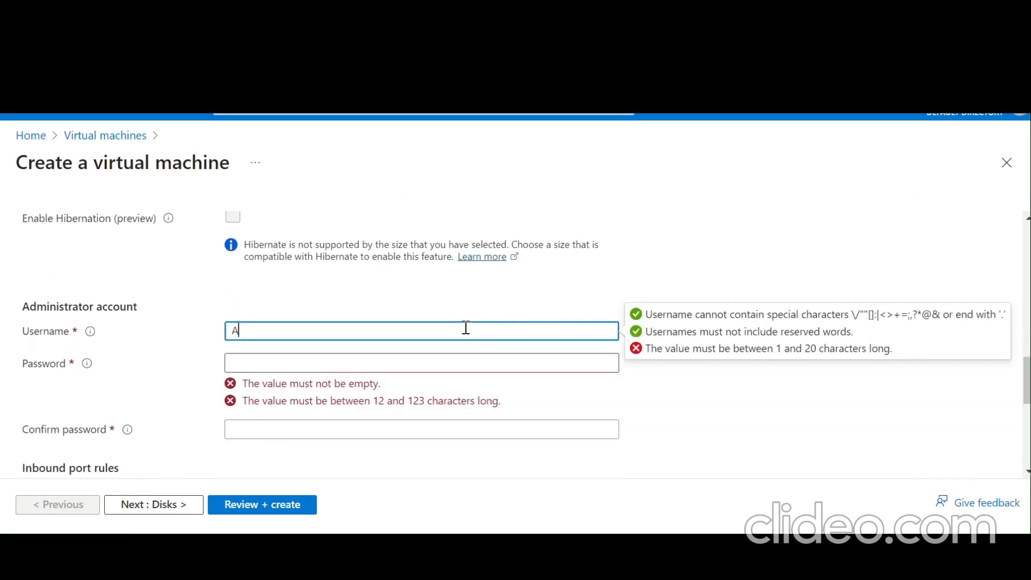
text(dministrator)
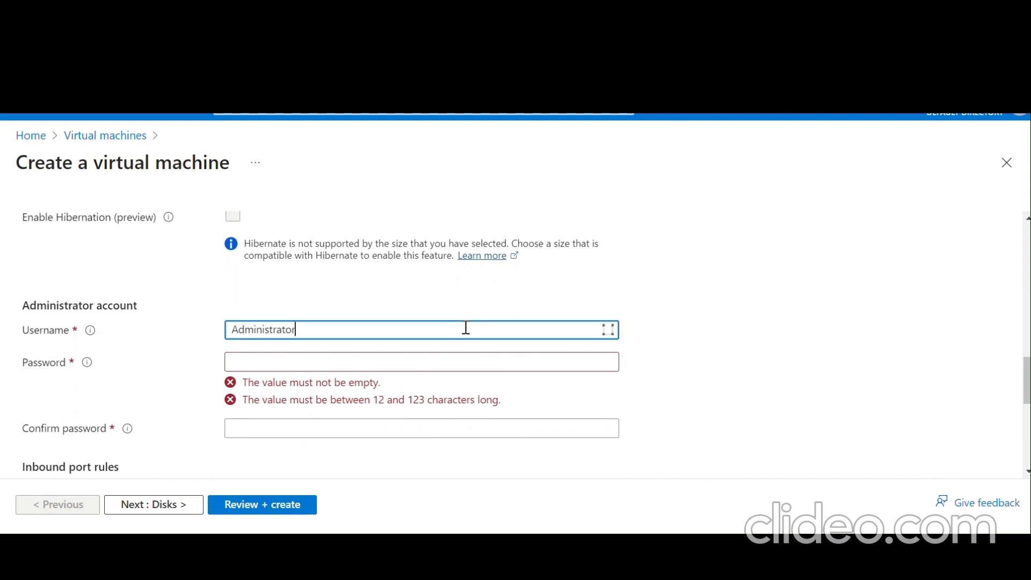
scroll(465, 329, down, 1)
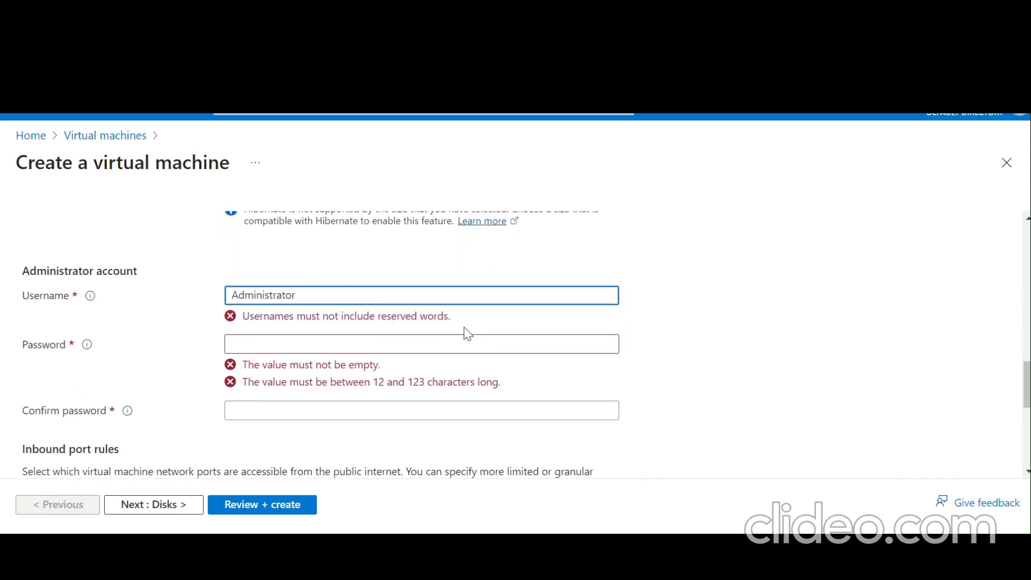
click(440, 344)
text(••••••)
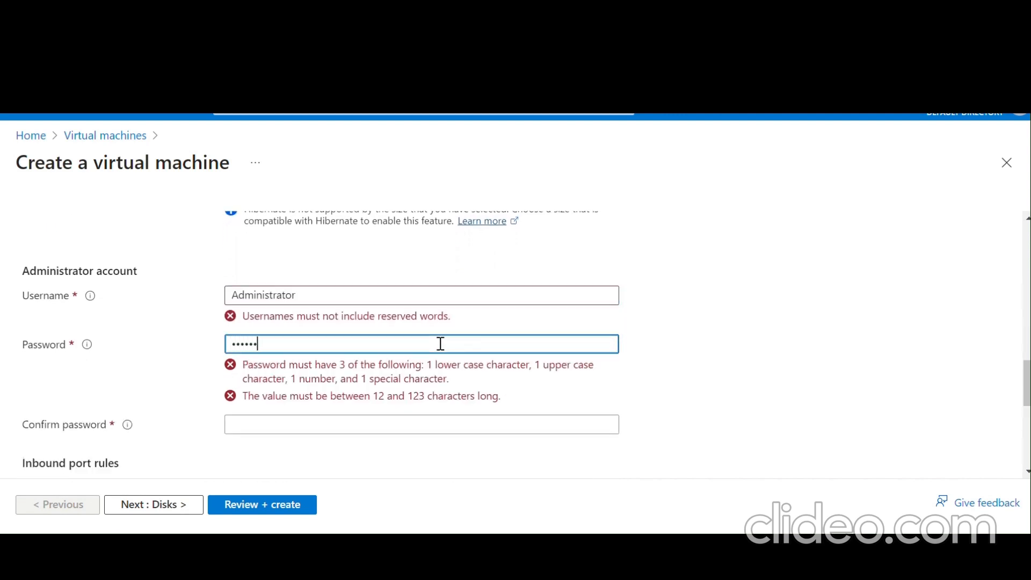
text(••••••)
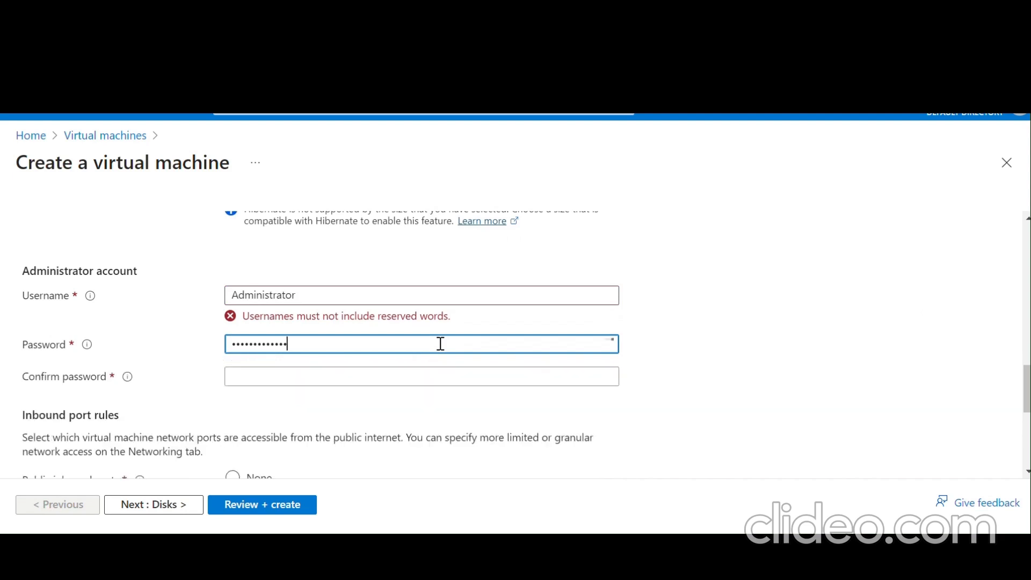
text(••)
- Replace the reserved username with a localadmin name without special characters, then review remaining fields
click(390, 294)
key(BackSpace)
key(BackSpace)
key(BackSpace)
key(BackSpace)
key(BackSpace)
key(BackSpace)
key(BackSpace)
key(BackSpace)
key(BackSpace)
key(BackSpace)
key(BackSpace)
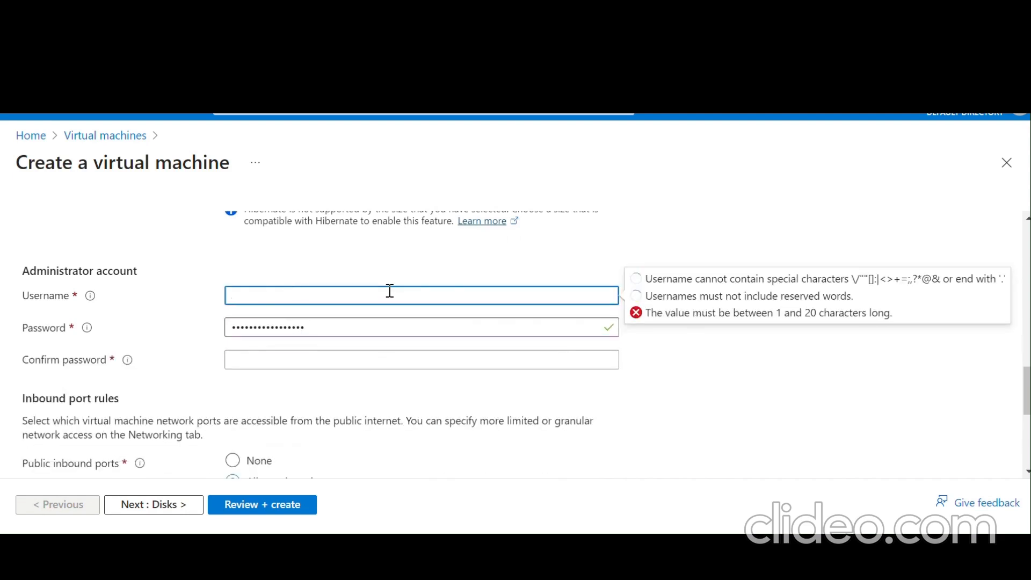
text(a)
key(BackSpace)
text(loca)
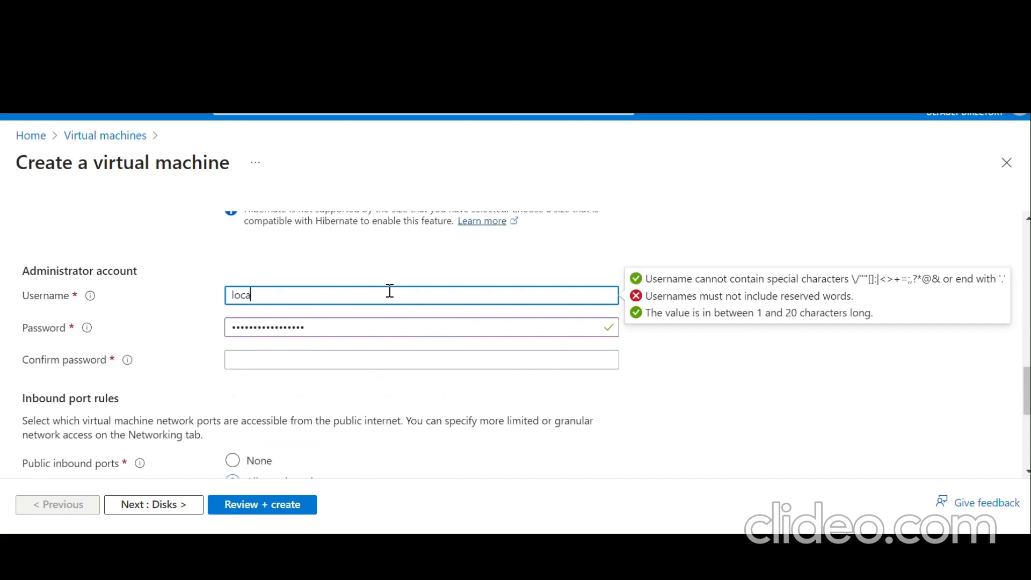
text(ladmin@123)
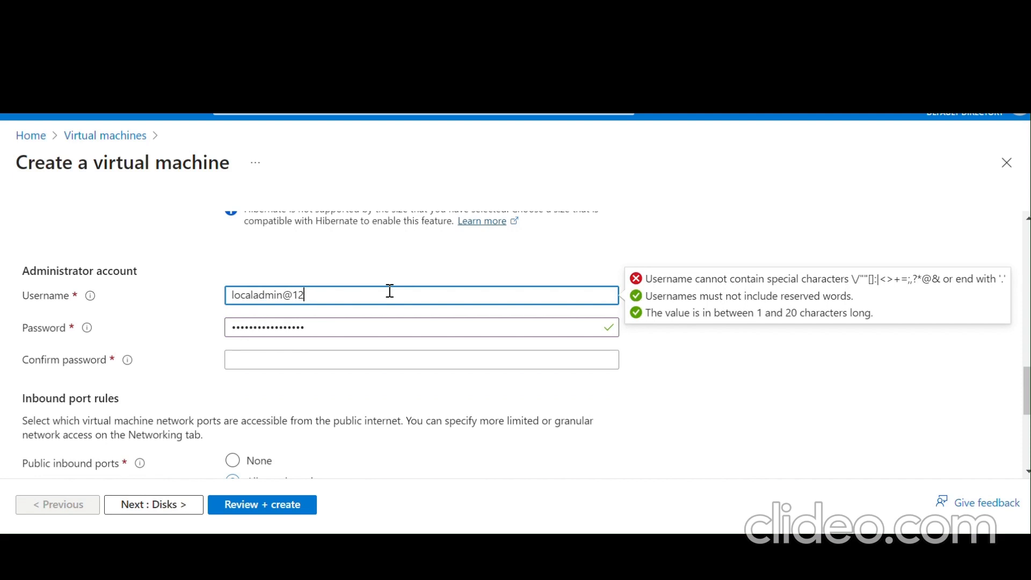
key(BackSpace)
text(123)
click(445, 268)
scroll(445, 266, down, 1)
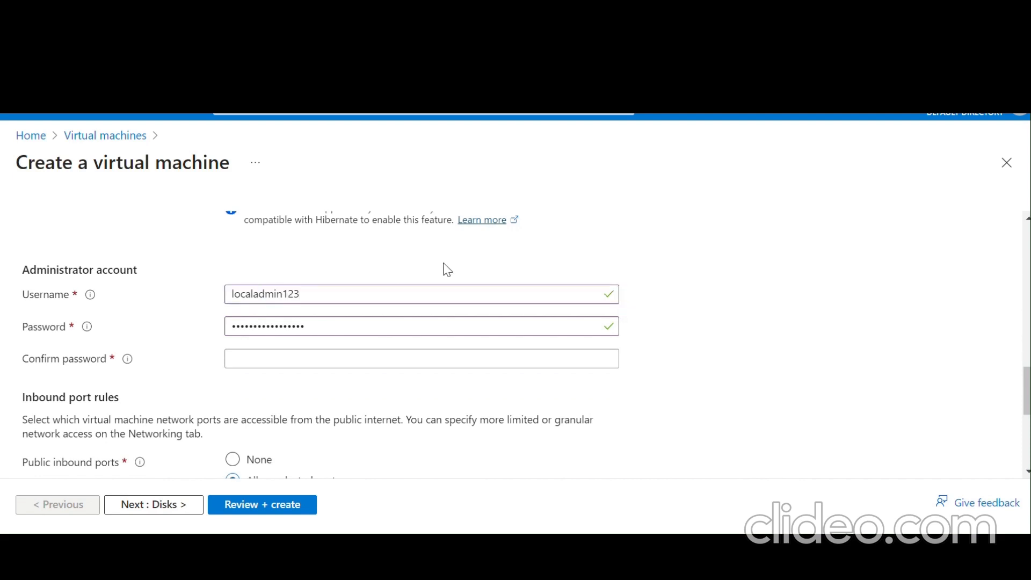
scroll(444, 263, down, 2)
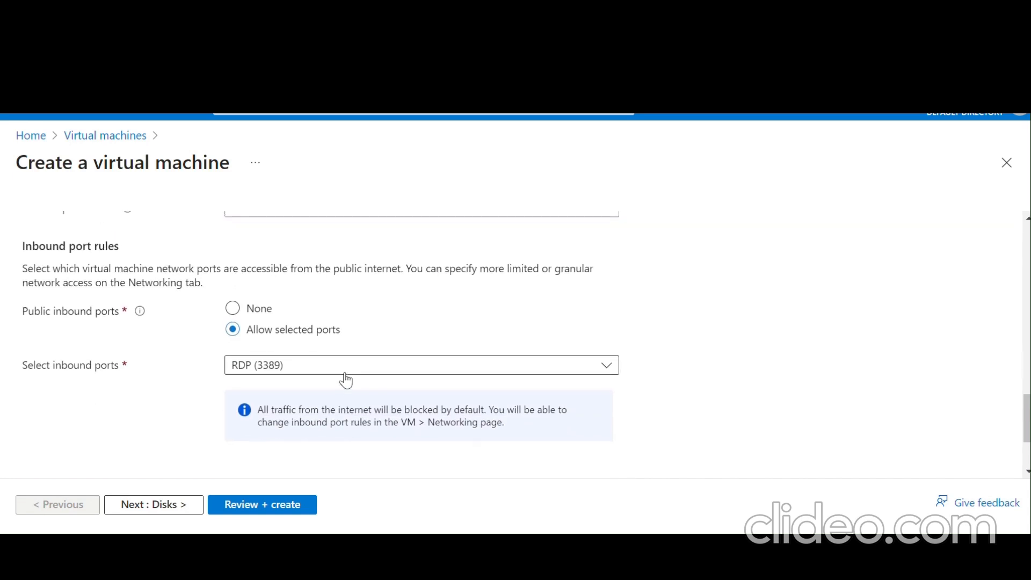
scroll(346, 380, up, 10)
scroll(346, 373, up, 2)
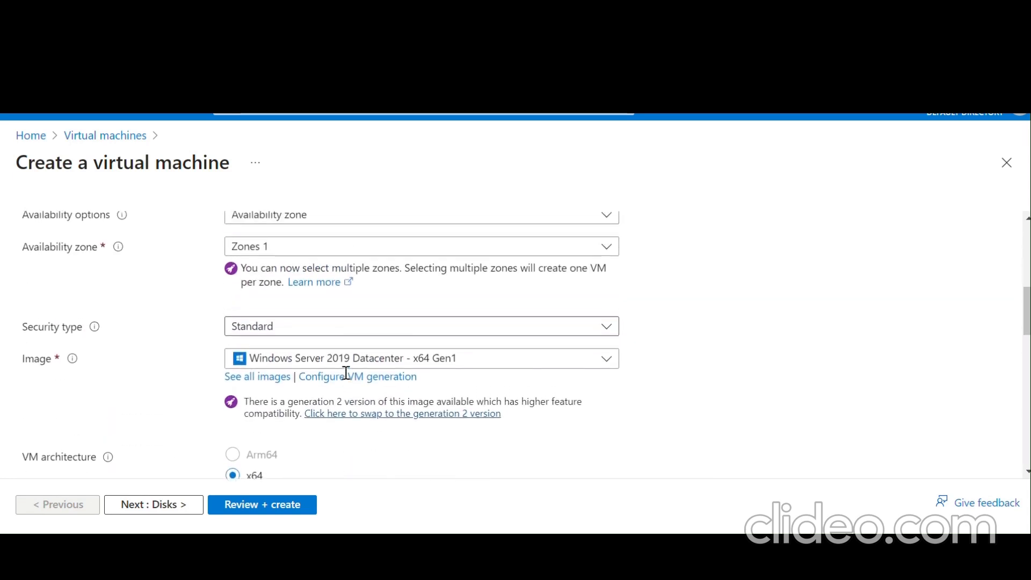
scroll(346, 379, down, 3)
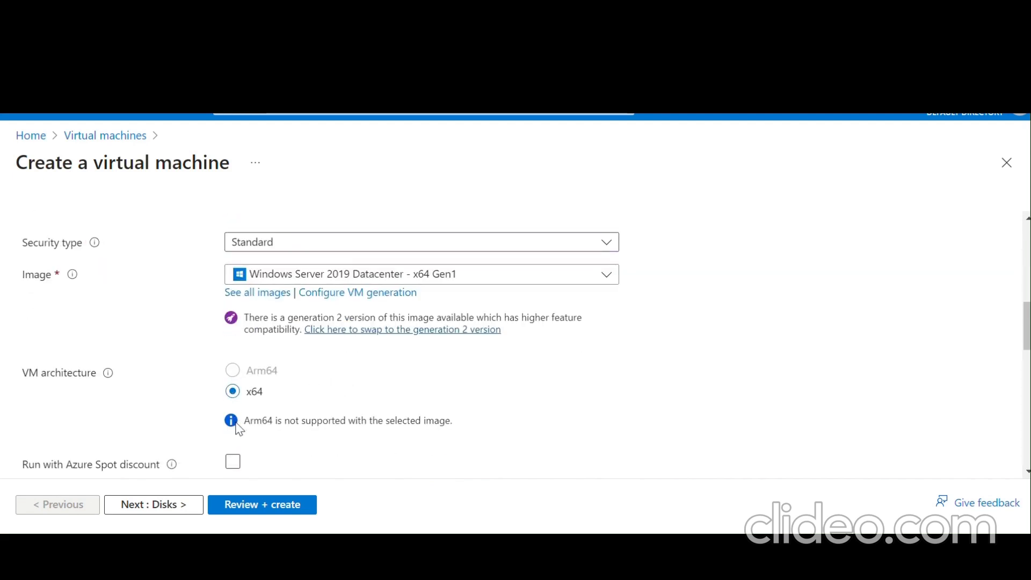
scroll(238, 424, down, 10)
scroll(240, 430, down, 2)
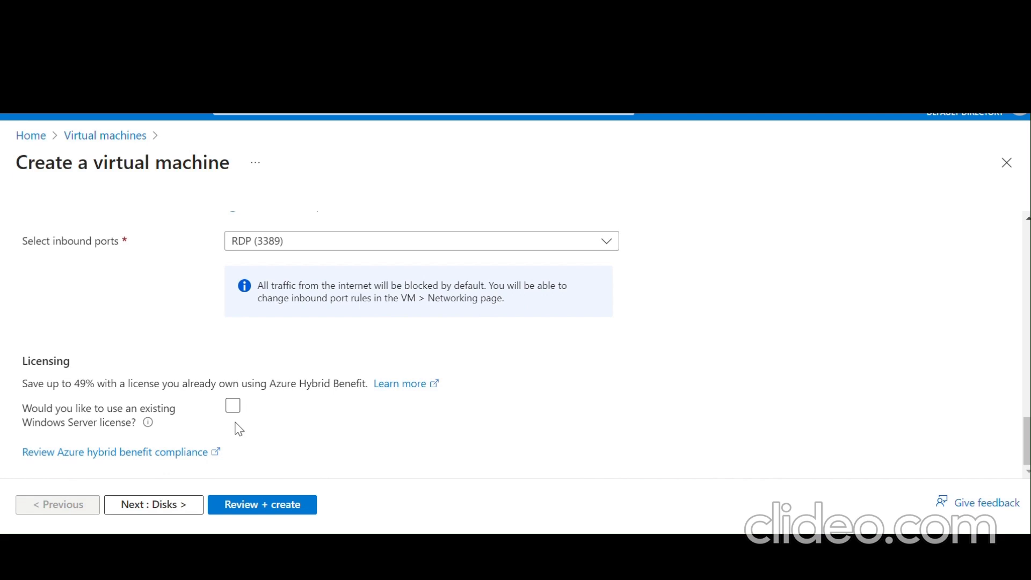
- Choose Standard SSD as the OS disk type, then continue to the Networking tab
click(172, 504)
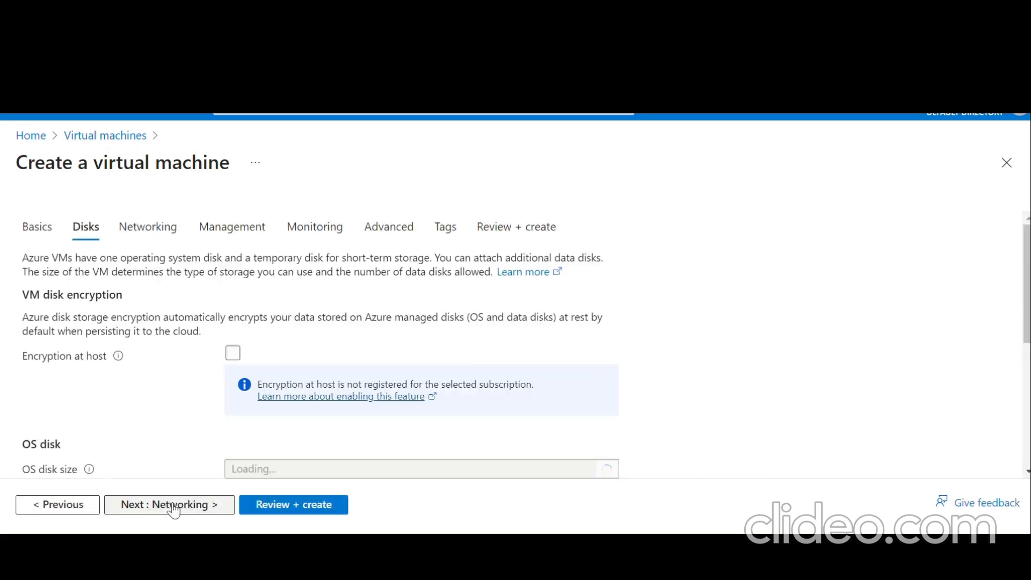
scroll(433, 390, down, 3)
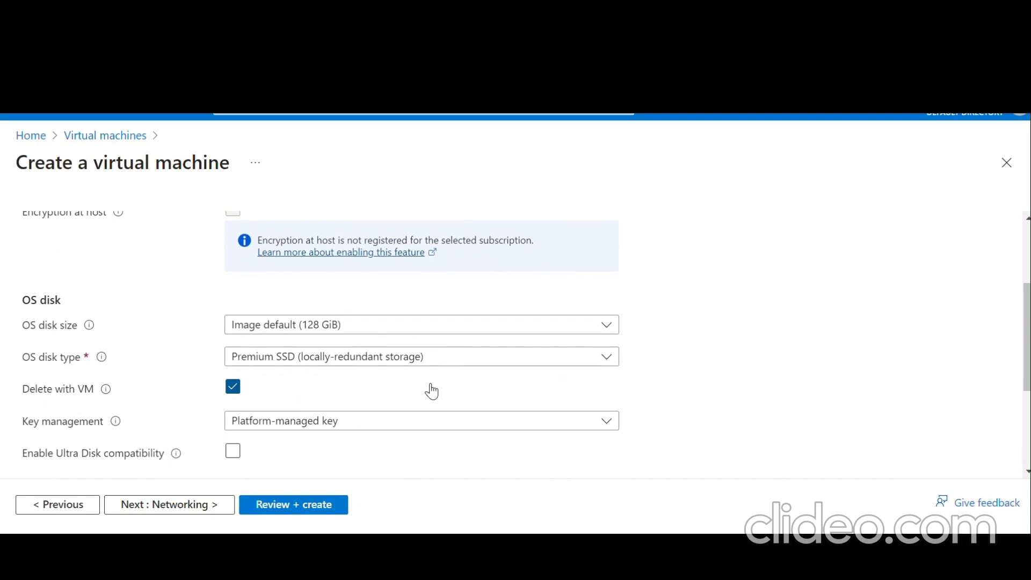
click(407, 365)
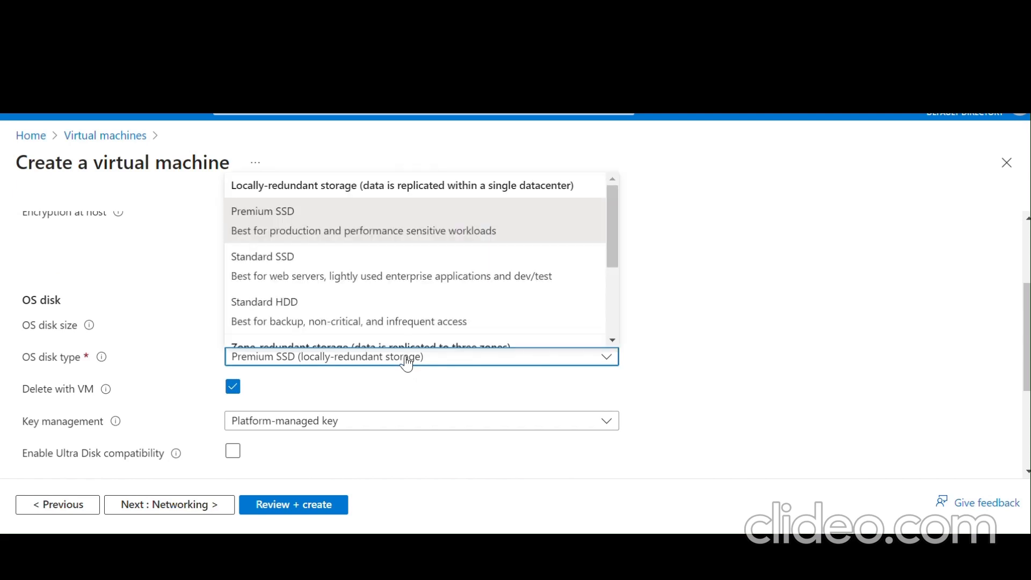
click(418, 270)
scroll(632, 331, down, 2)
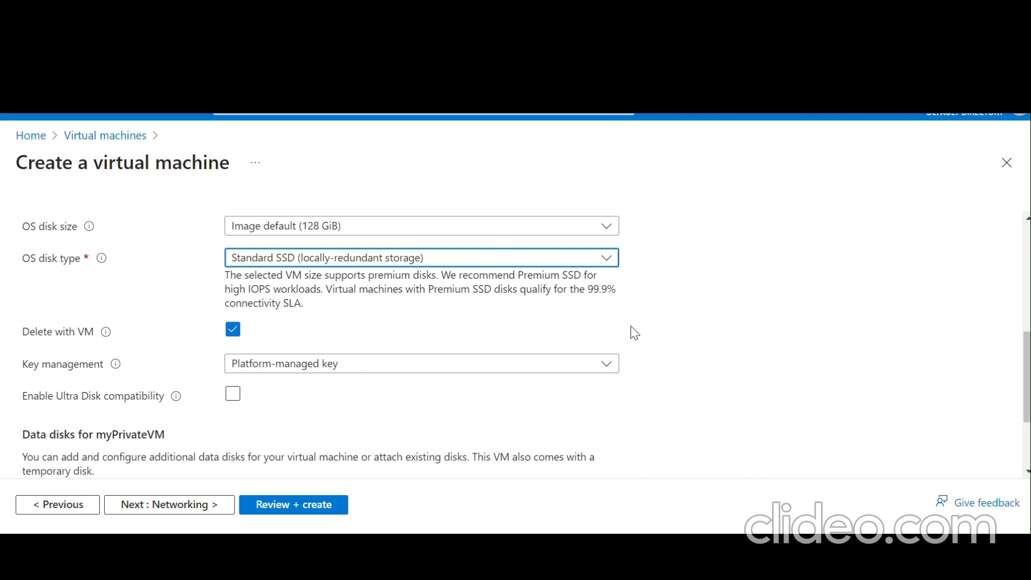
scroll(634, 333, down, 3)
click(184, 505)
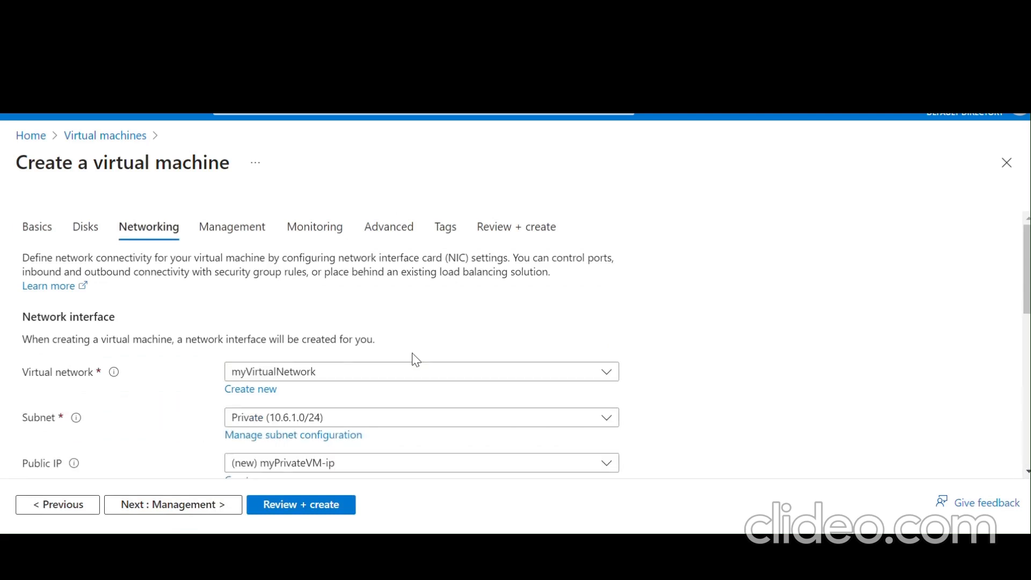
scroll(402, 370, down, 2)
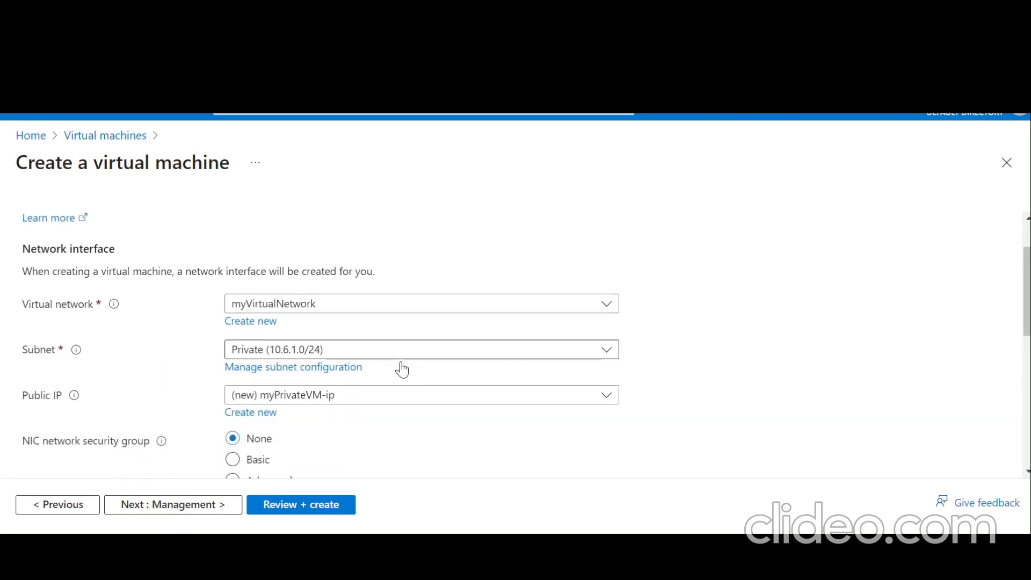
scroll(403, 369, down, 1)
scroll(404, 368, down, 2)
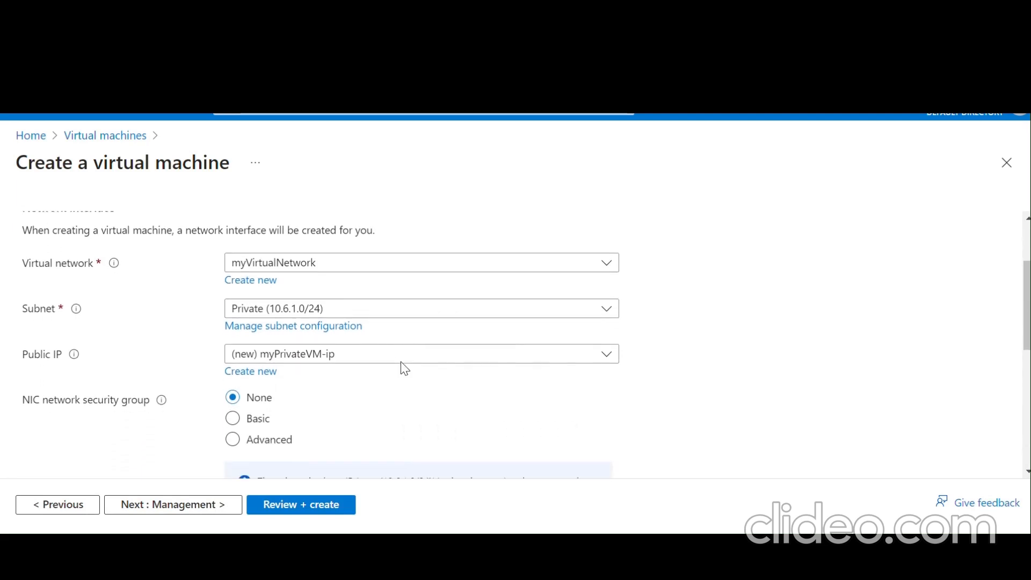
scroll(404, 368, up, 2)
scroll(404, 368, down, 2)
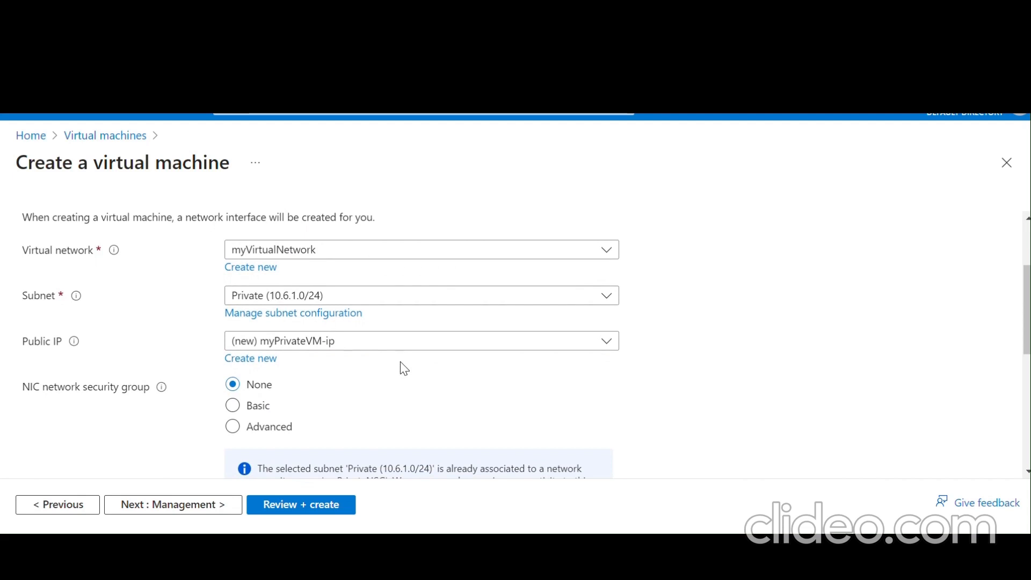
scroll(393, 355, down, 1)
scroll(419, 395, down, 5)
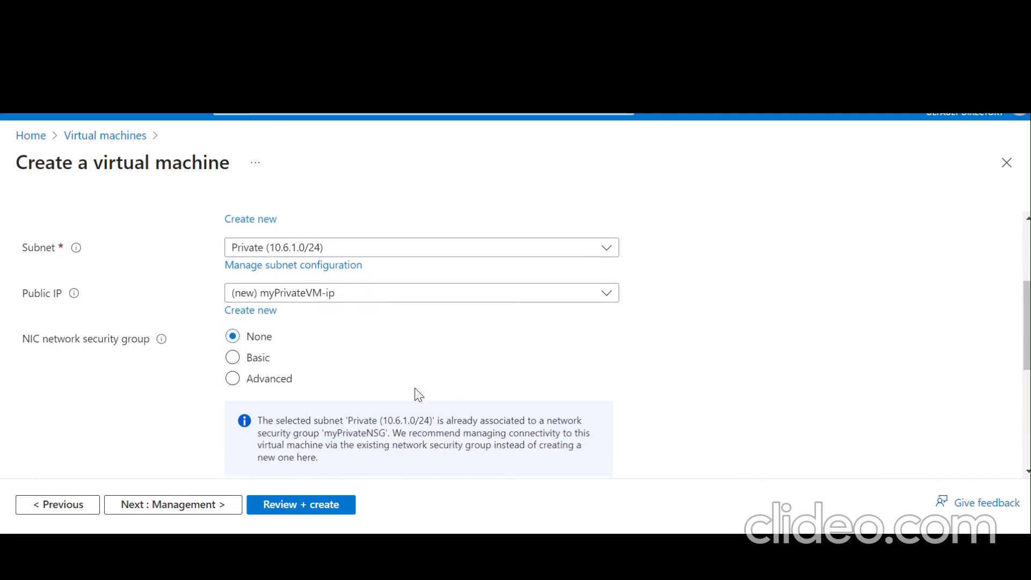
scroll(419, 395, down, 1)
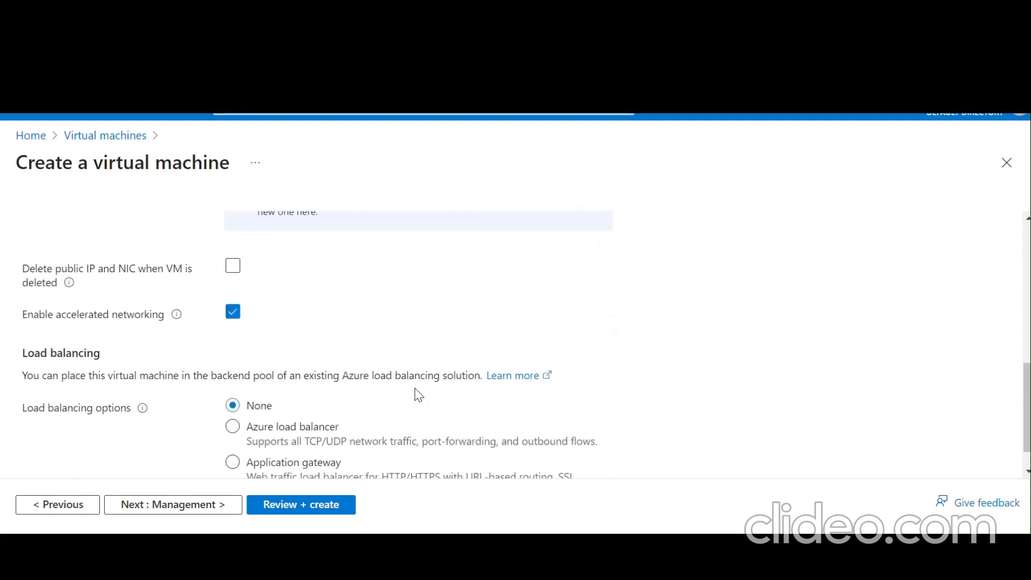
scroll(419, 395, up, 6)
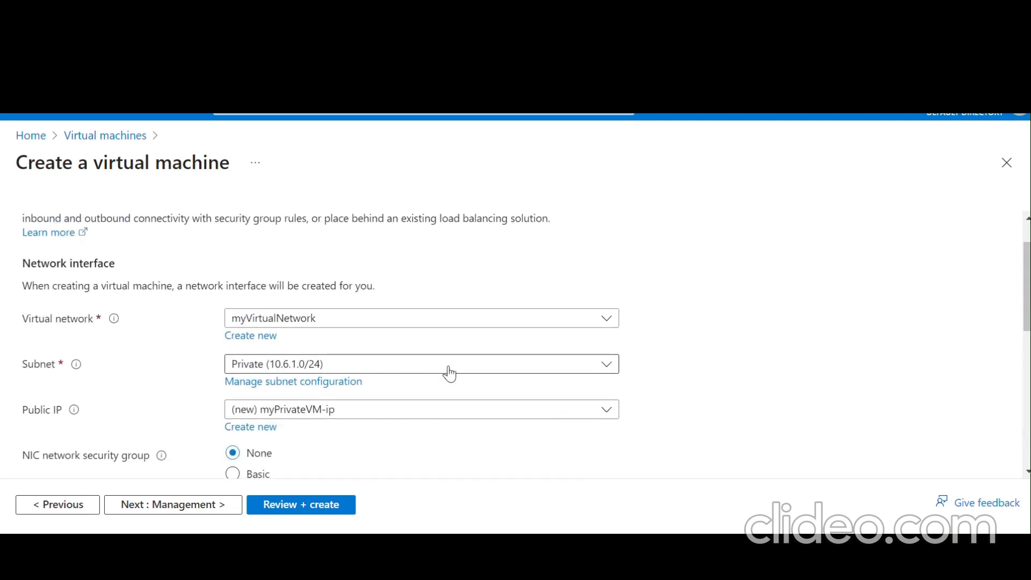
click(450, 365)
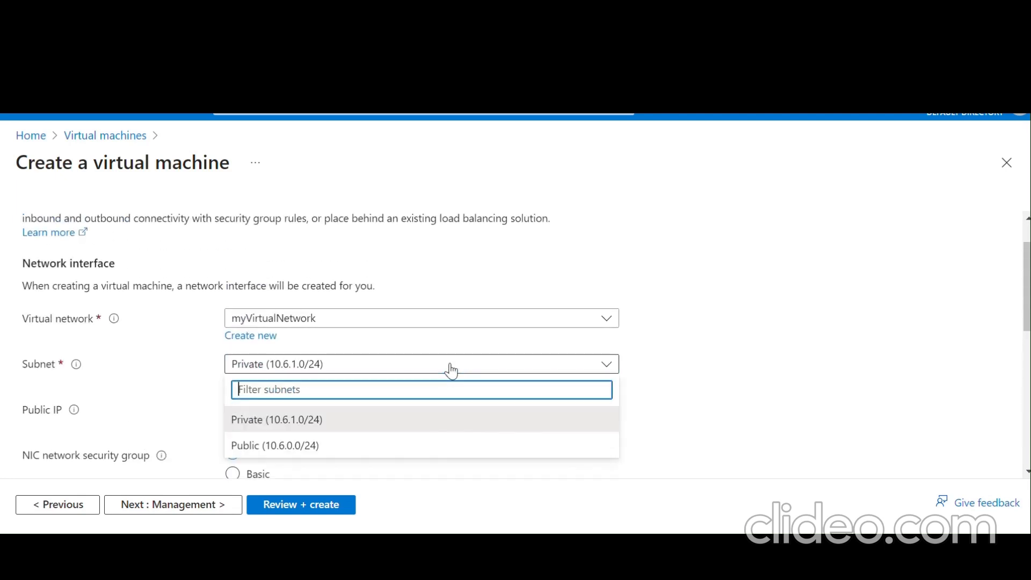
click(437, 421)
scroll(674, 369, down, 3)
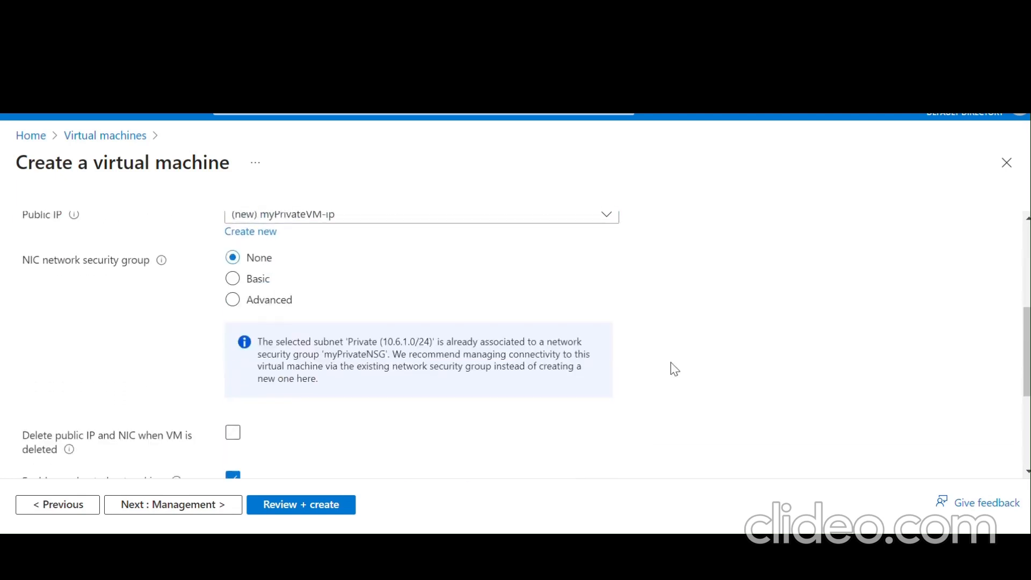
scroll(675, 369, up, 4)
scroll(675, 369, down, 6)
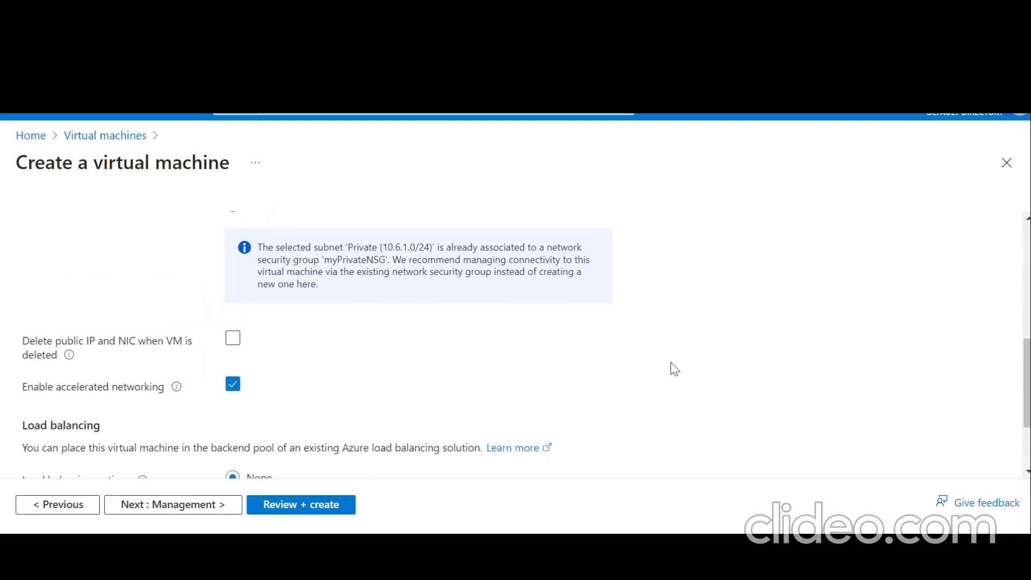
scroll(674, 370, up, 3)
scroll(674, 369, down, 3)
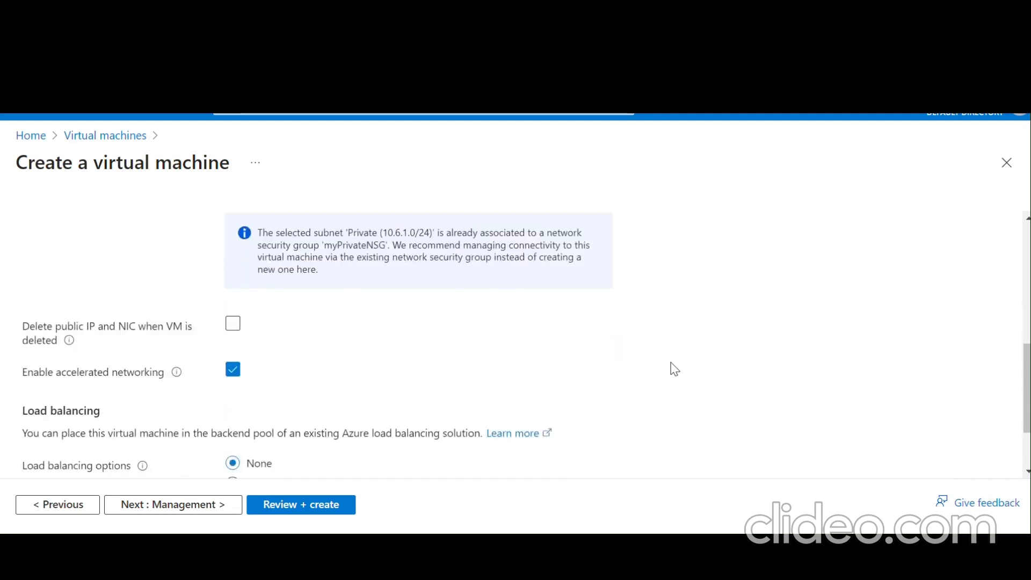
scroll(674, 370, down, 2)
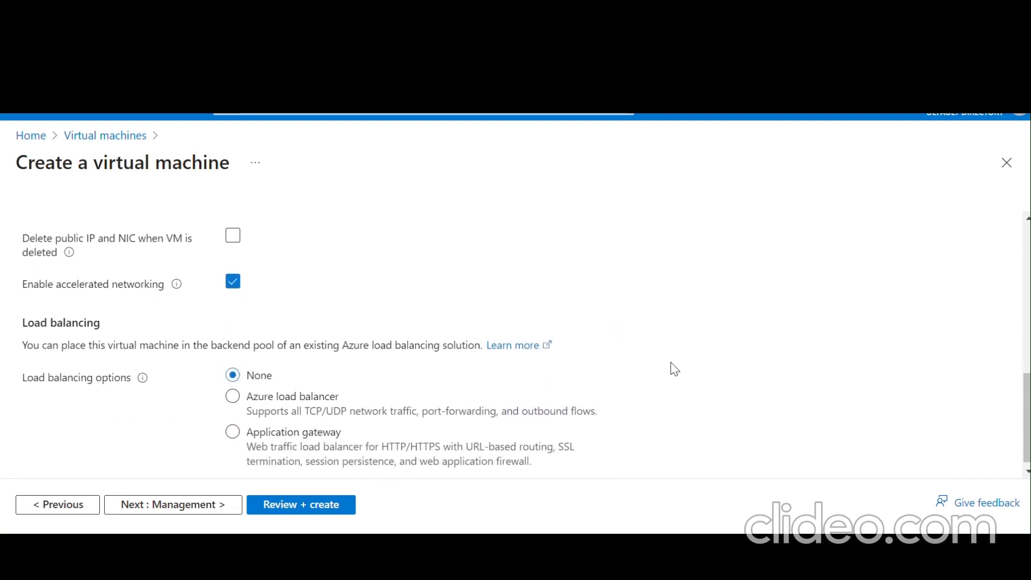
- Move from Networking through the Management tab's options to the Monitoring tab
scroll(670, 369, down, 1)
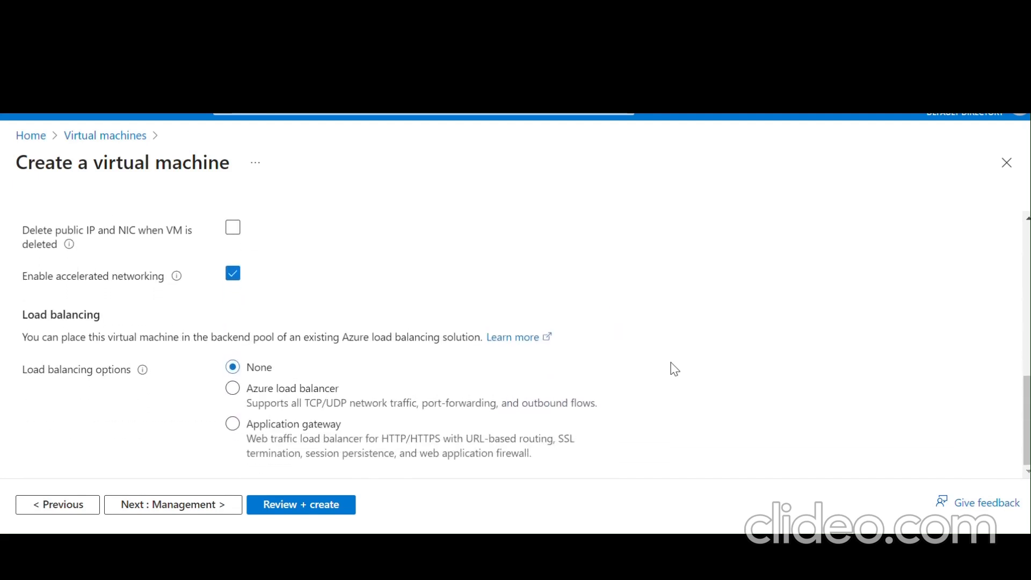
click(219, 507)
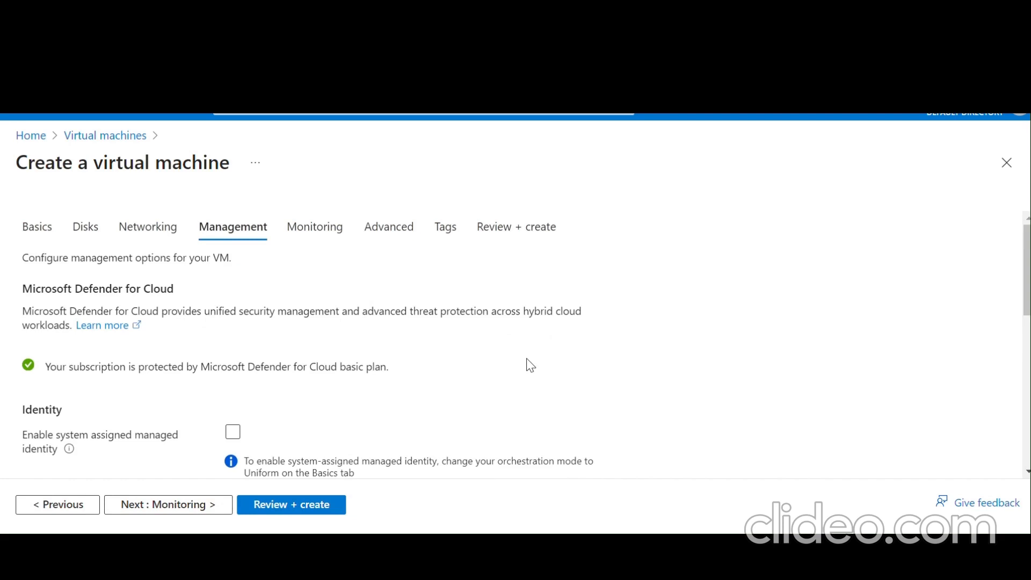
scroll(328, 442, down, 5)
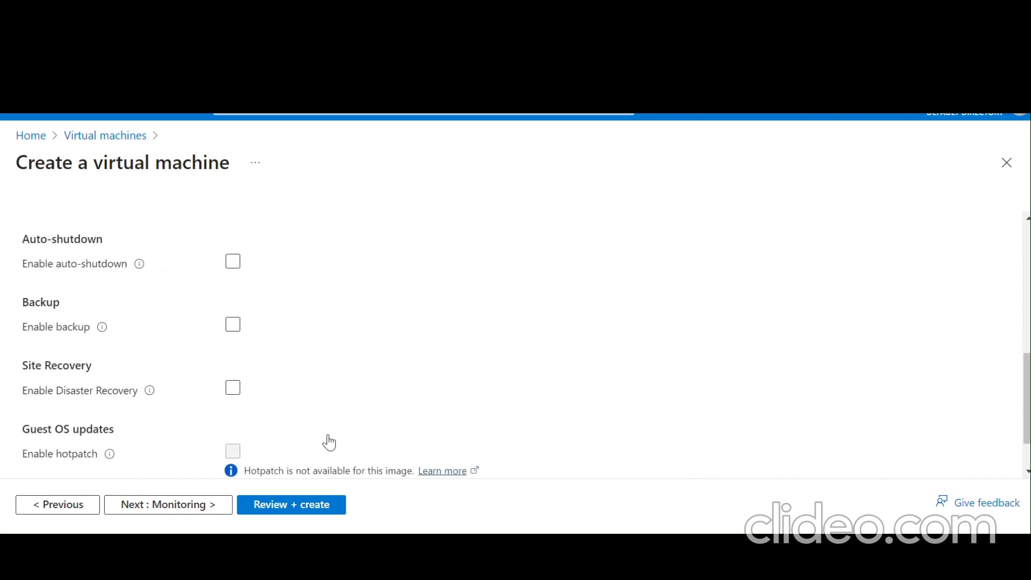
scroll(328, 442, down, 2)
scroll(328, 441, up, 7)
scroll(327, 441, down, 7)
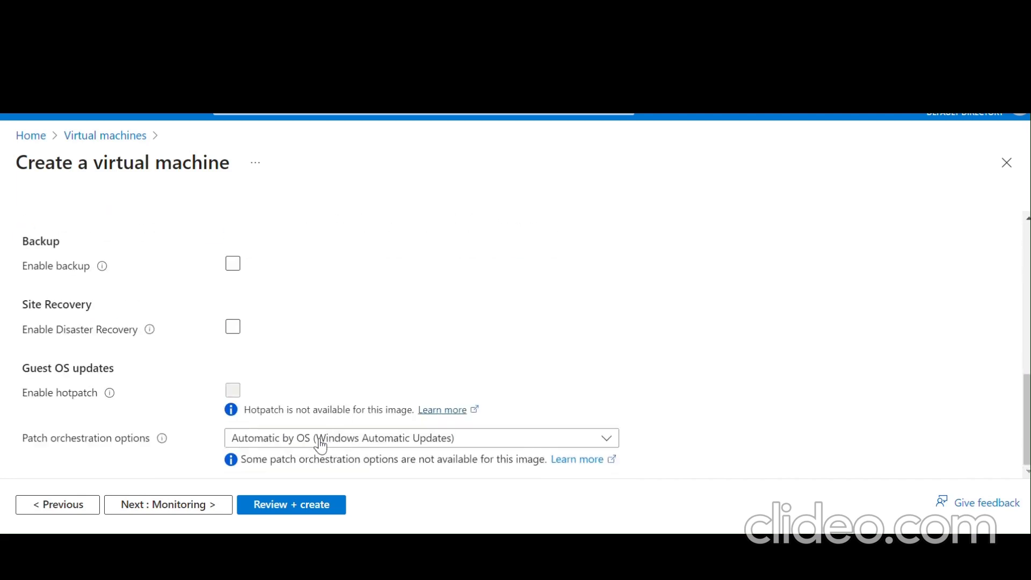
click(202, 505)
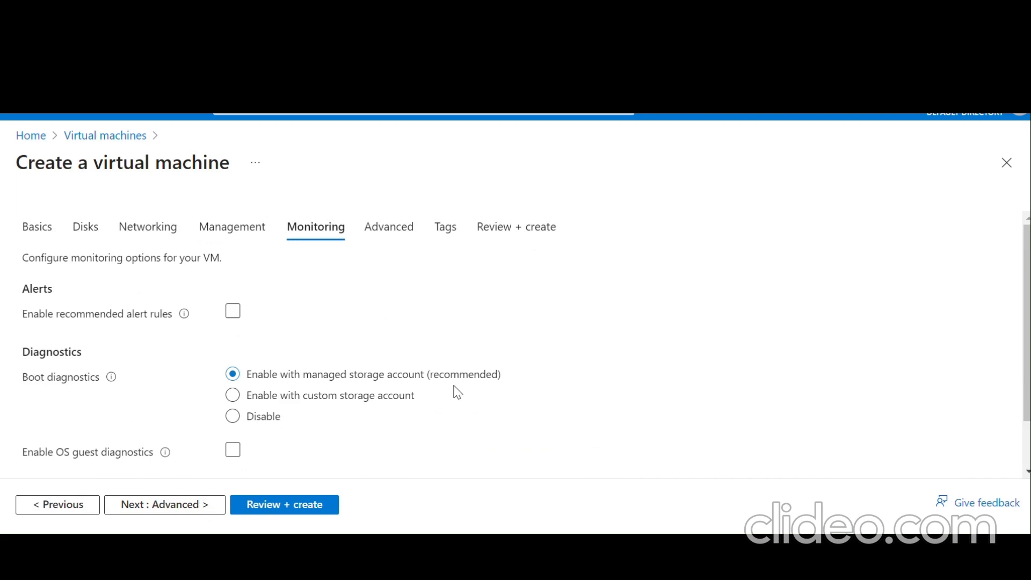
- Run Review + create validation for the myPrivateVM configuration
click(244, 510)
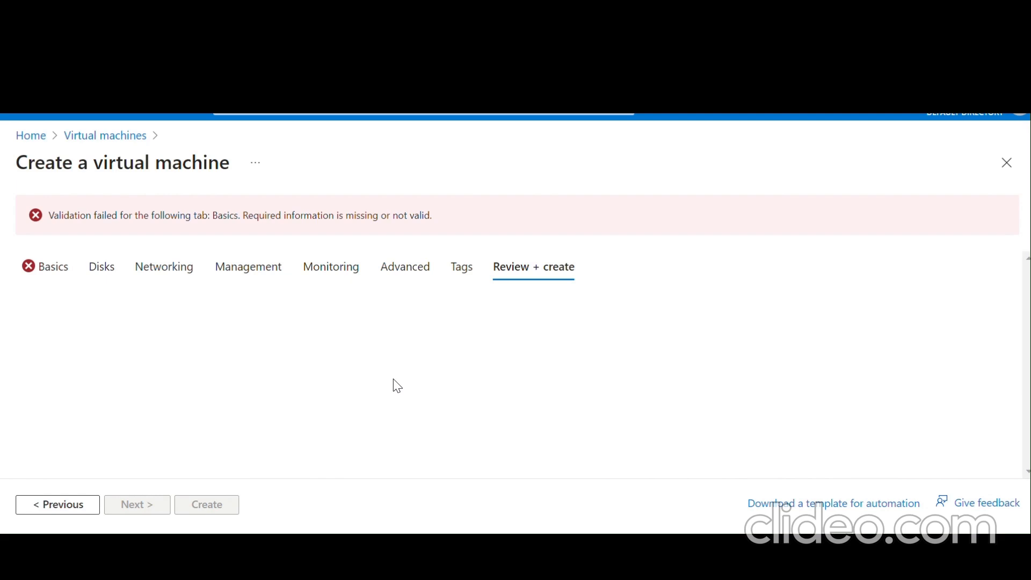
- Return to Basics, retype the matching password confirmation, and run Review + create again
click(215, 215)
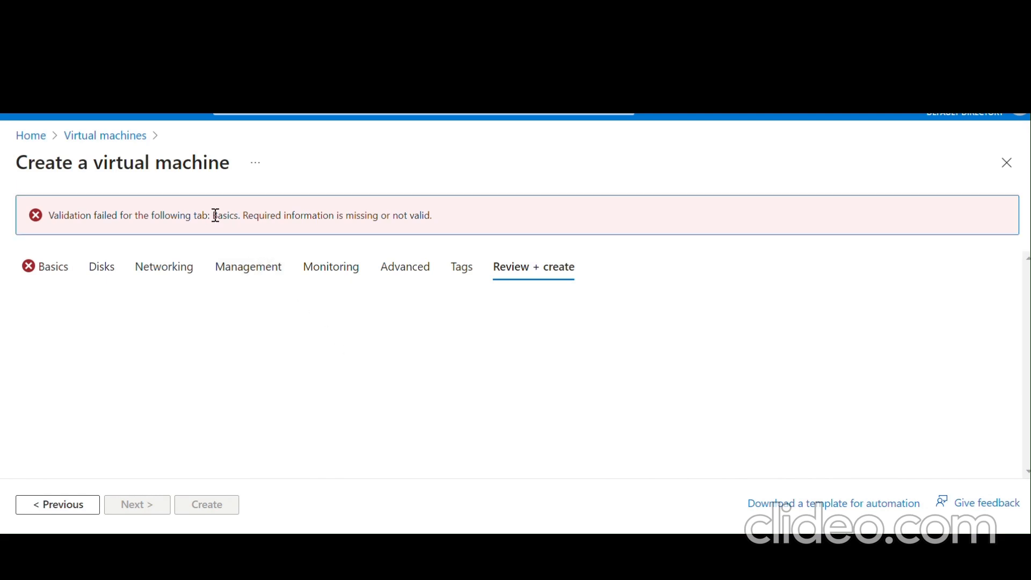
click(48, 268)
scroll(426, 344, down, 3)
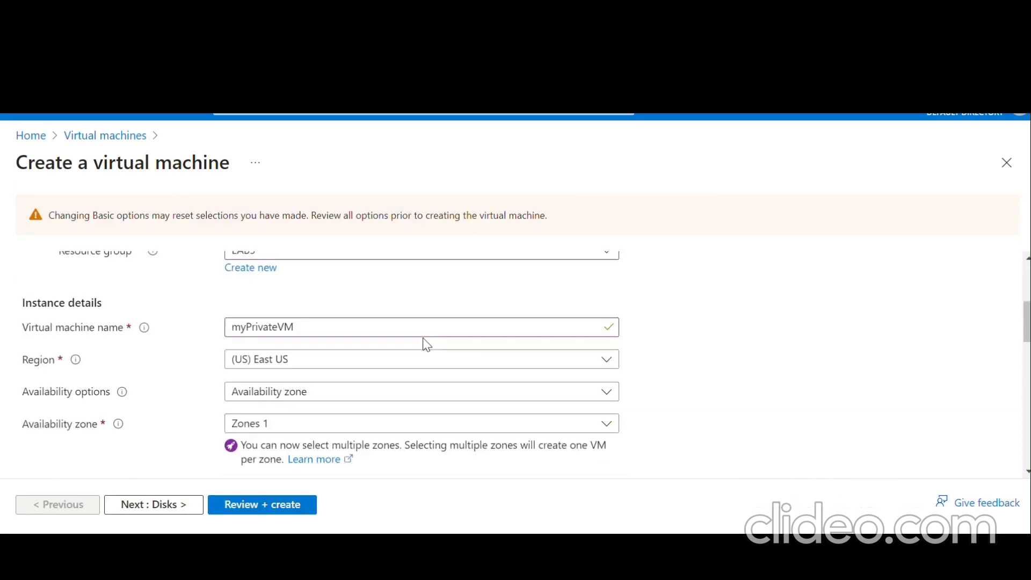
scroll(426, 343, down, 10)
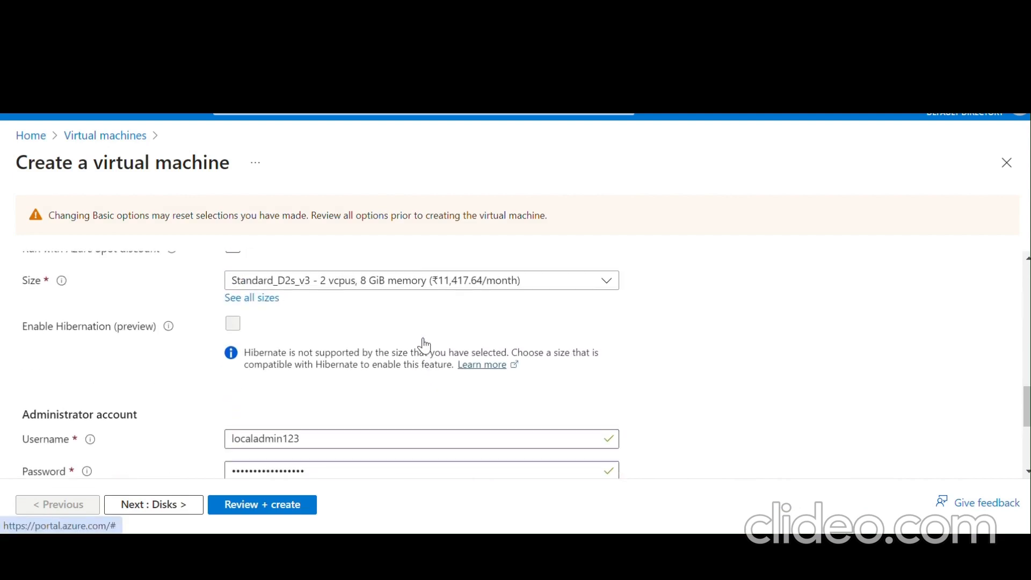
scroll(424, 346, down, 3)
click(390, 352)
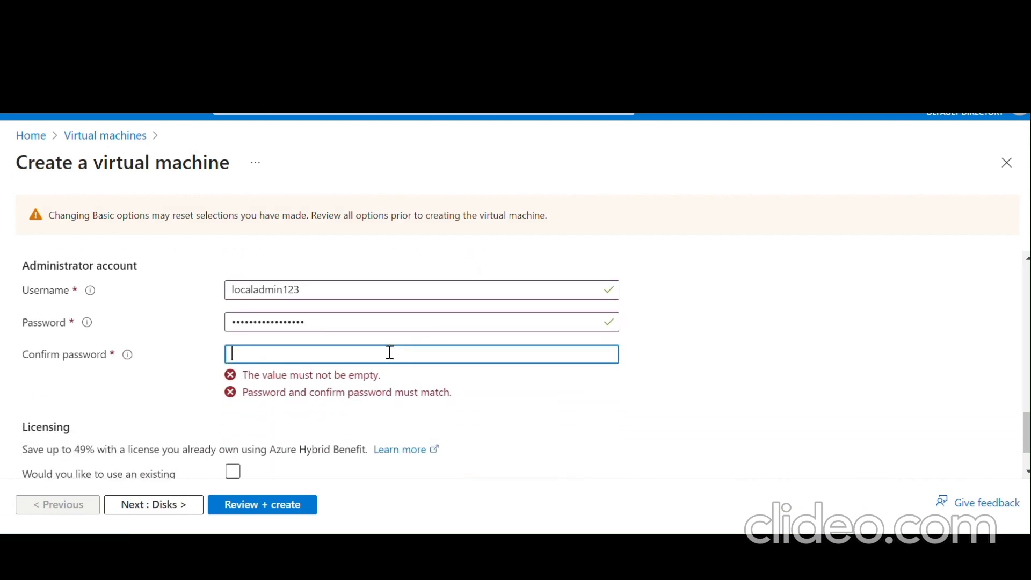
text(••••)
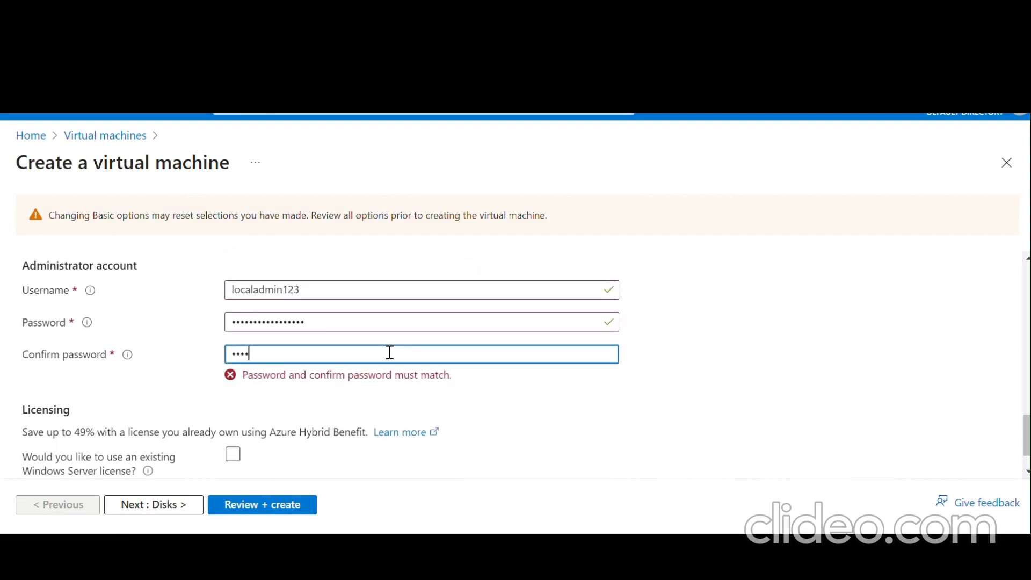
key(BackSpace)
key(BackSpace)
key(BackSpace)
text(•••••••••••••)
scroll(390, 352, down, 1)
click(268, 505)
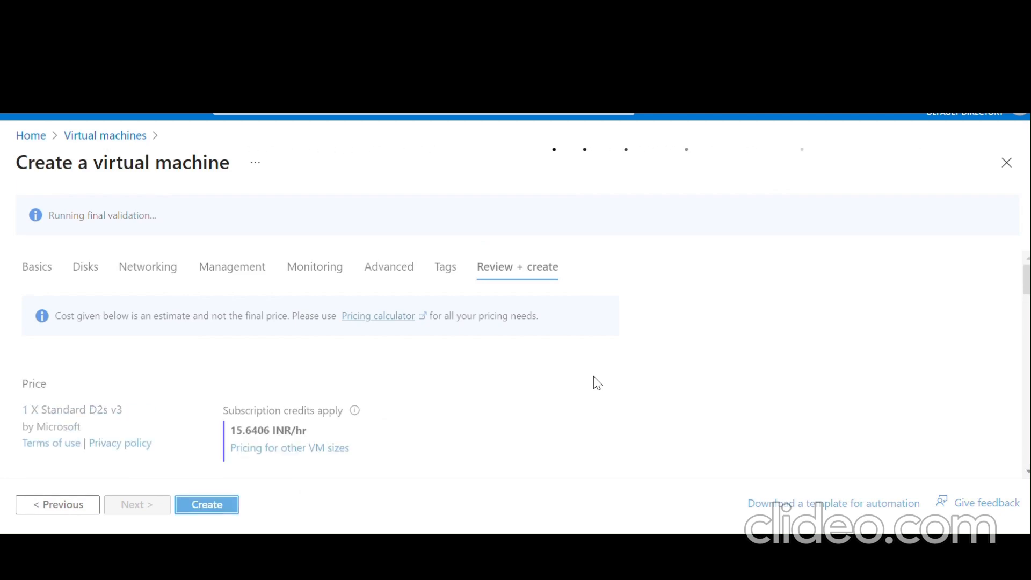
- Create the validated VM with its Standard SSD LRS disk on myVirtualNetwork
scroll(597, 382, down, 4)
scroll(597, 382, up, 2)
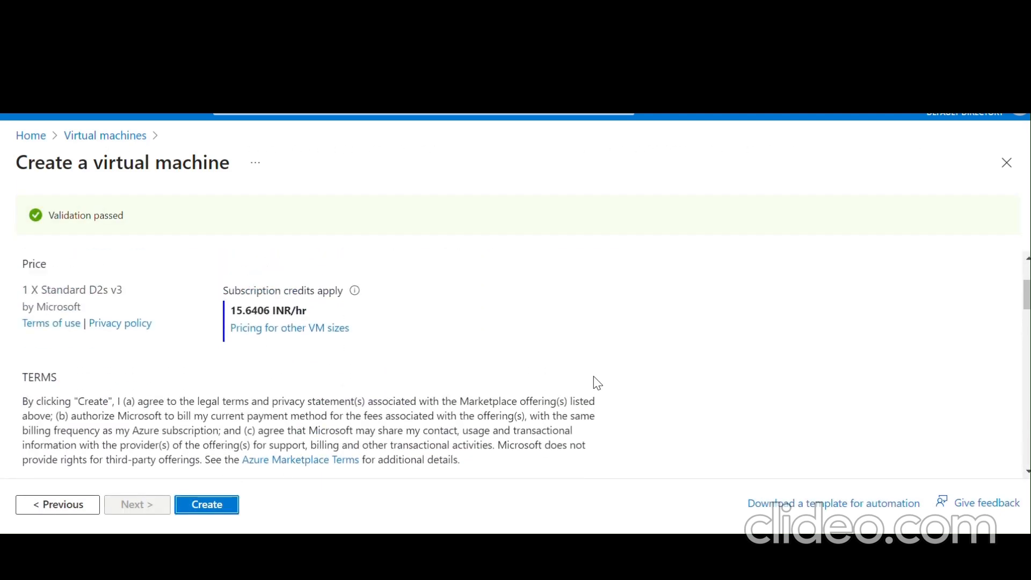
scroll(593, 382, down, 10)
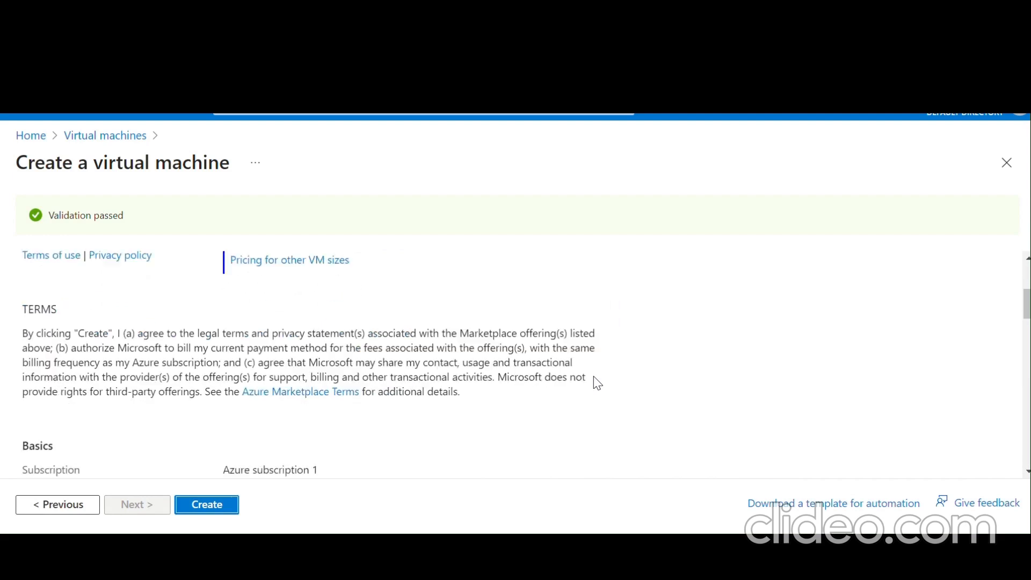
click(221, 509)
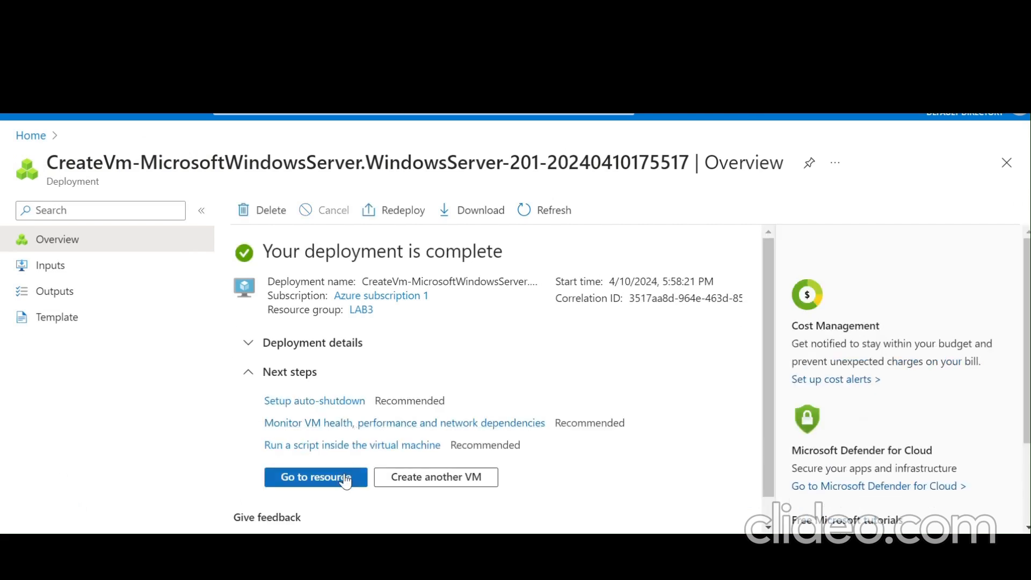
- Check the deployed myPrivateVM, then open the Virtual machines list's Create menu
click(346, 477)
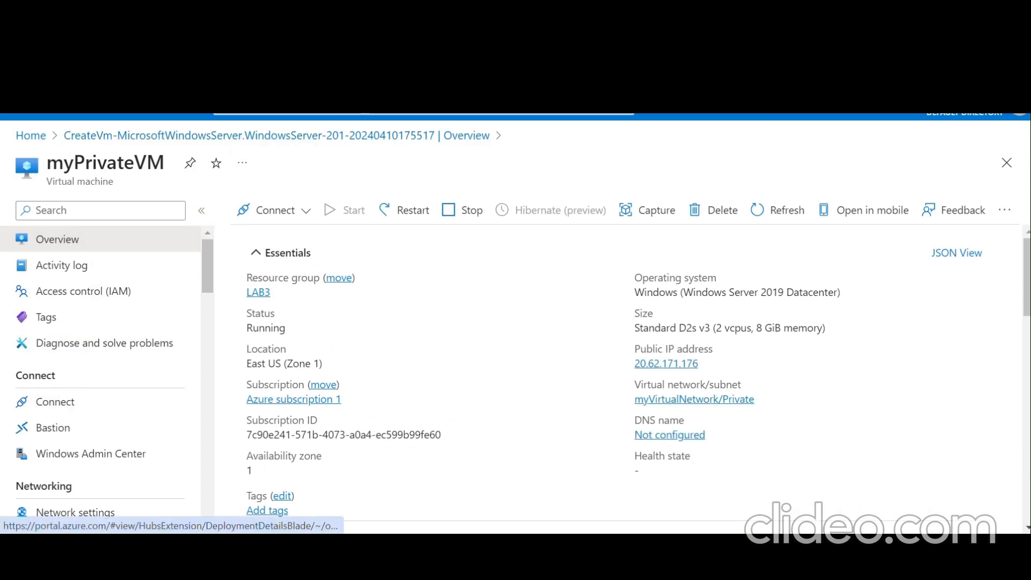
click(304, 114)
click(255, 339)
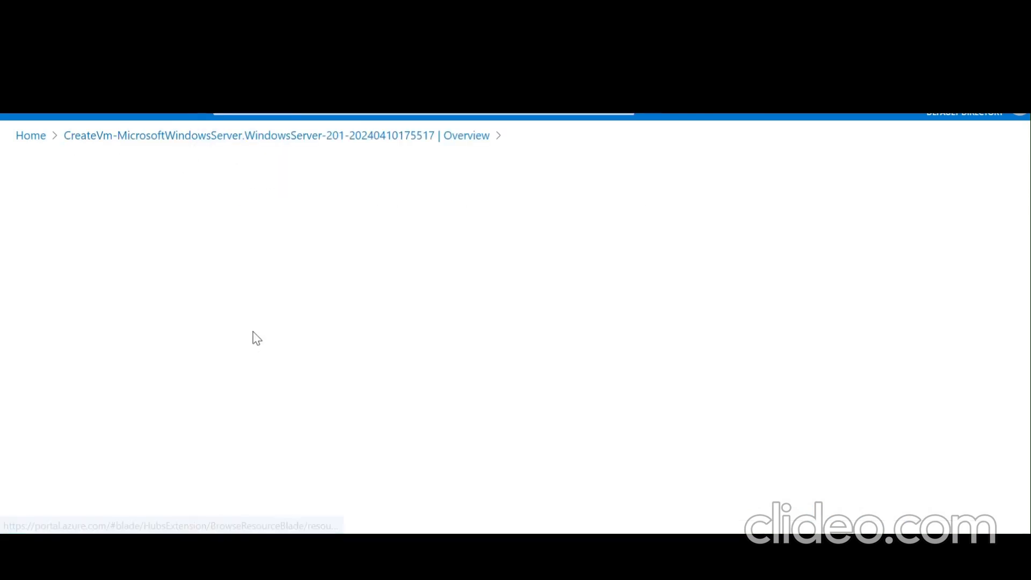
click(59, 210)
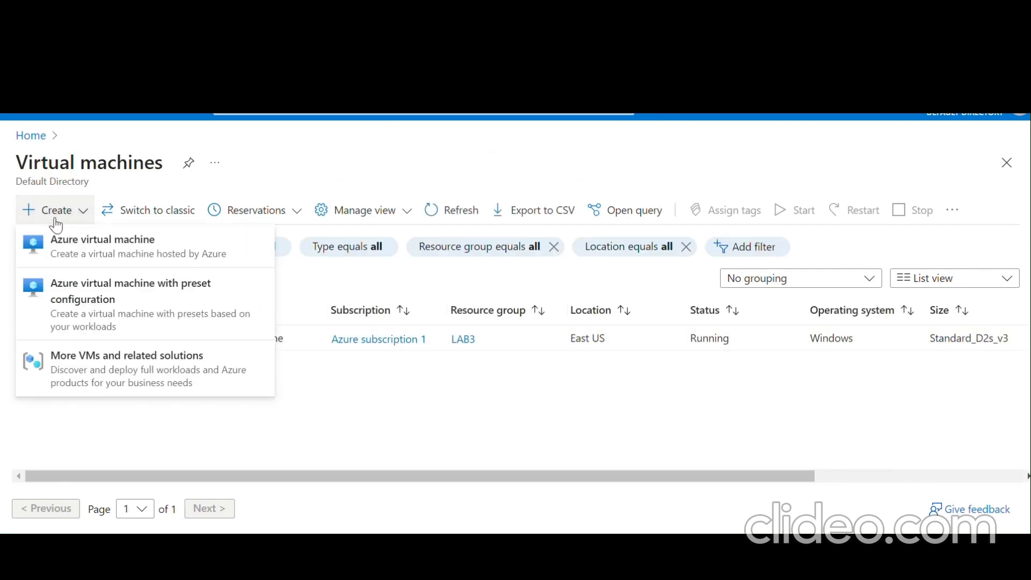
- Start a new Azure virtual machine in resource group LAB3
click(69, 247)
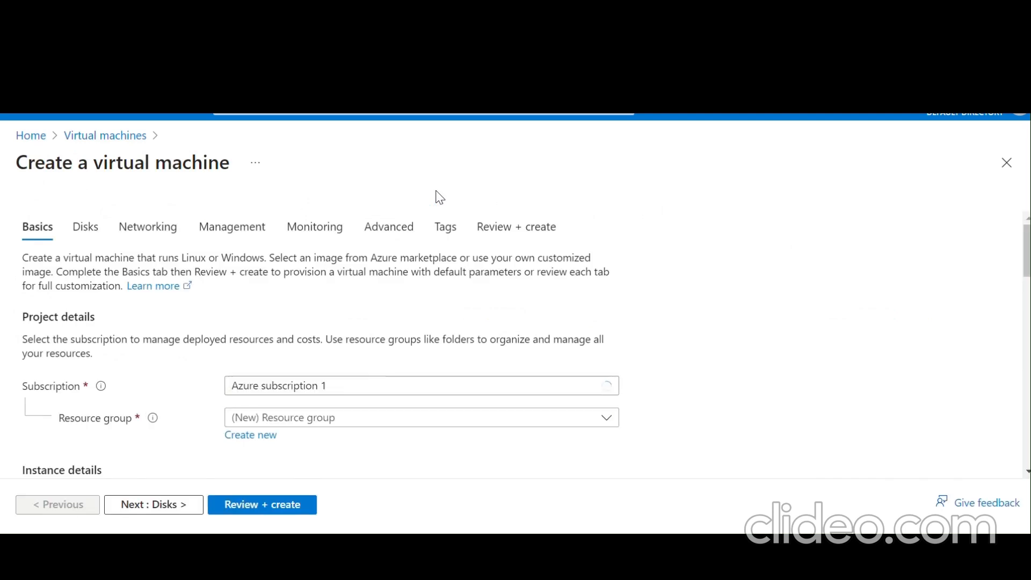
click(352, 425)
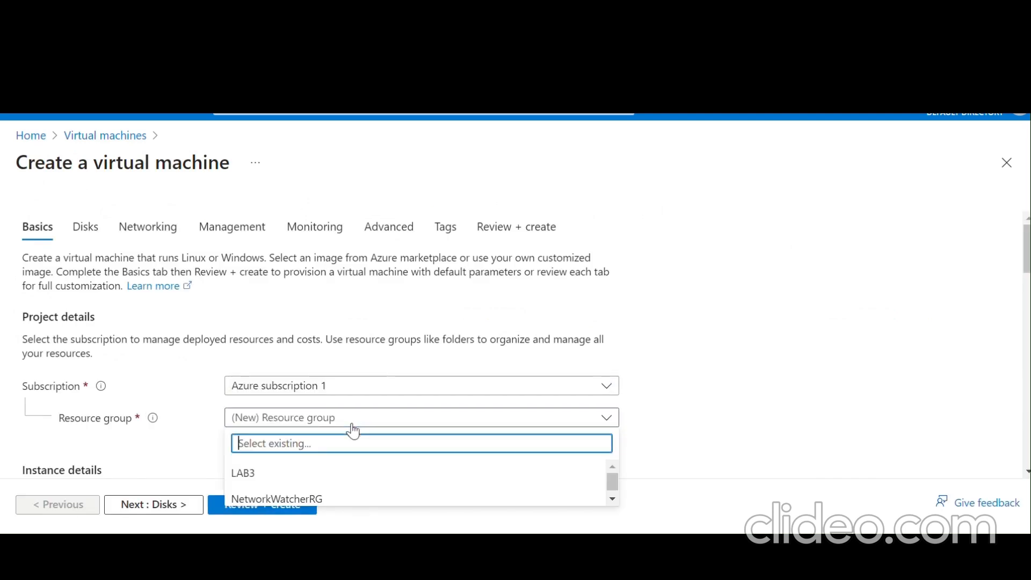
click(342, 475)
scroll(679, 300, down, 4)
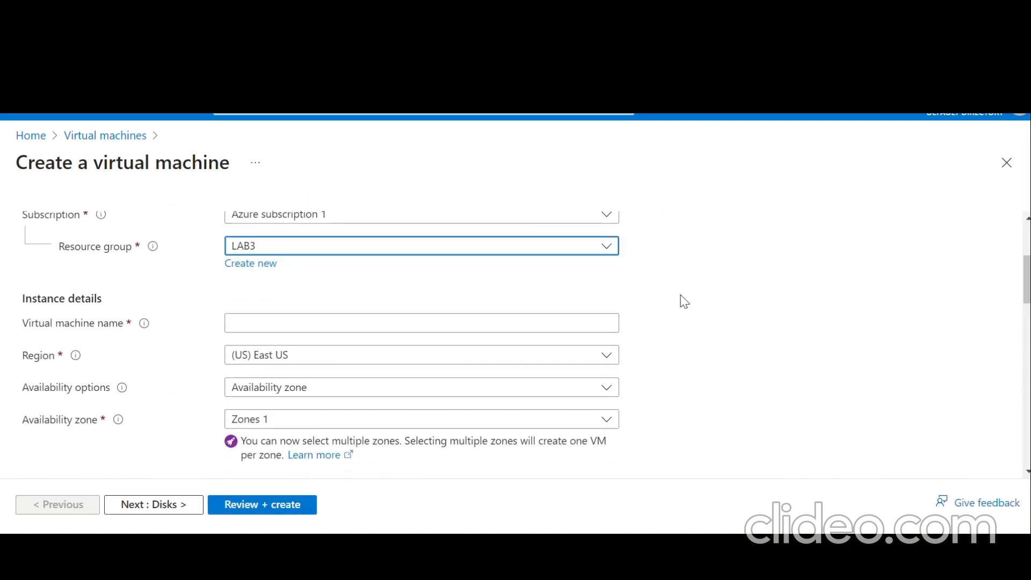
- Name the virtual machine myPublicVM and scroll down to the Administrator account section
click(521, 287)
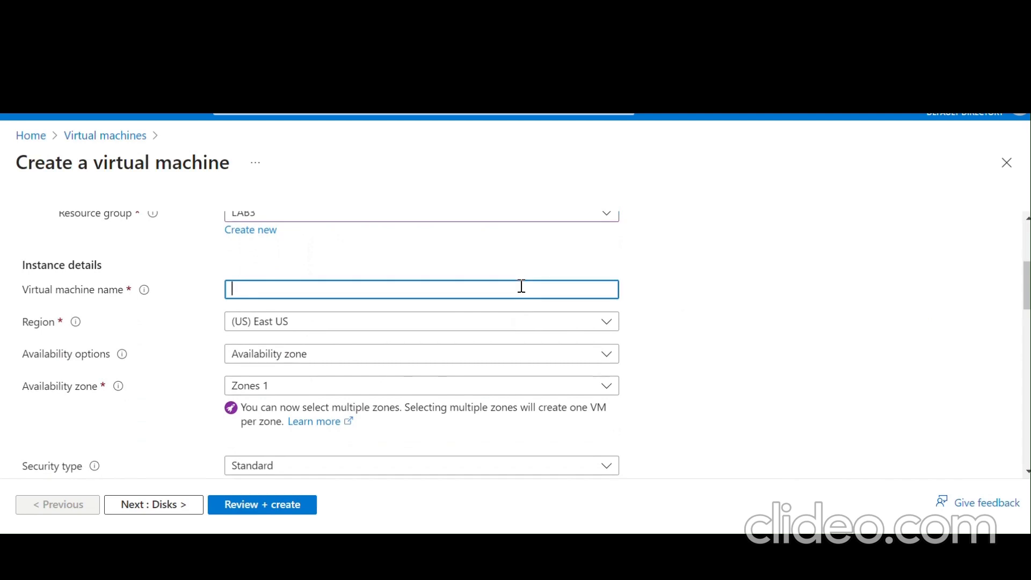
text(myPublicVM)
scroll(521, 286, down, 3)
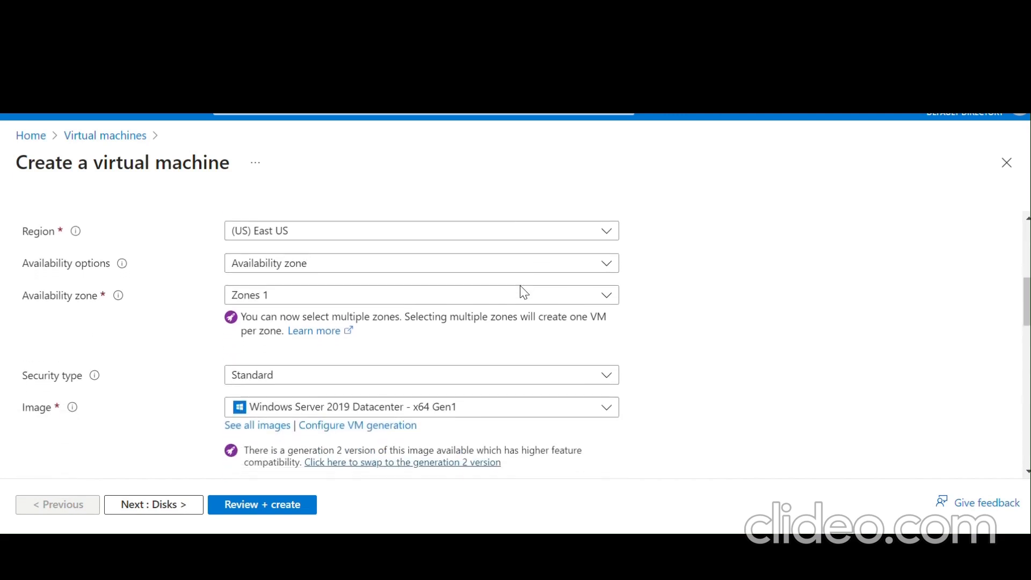
scroll(521, 293, down, 1)
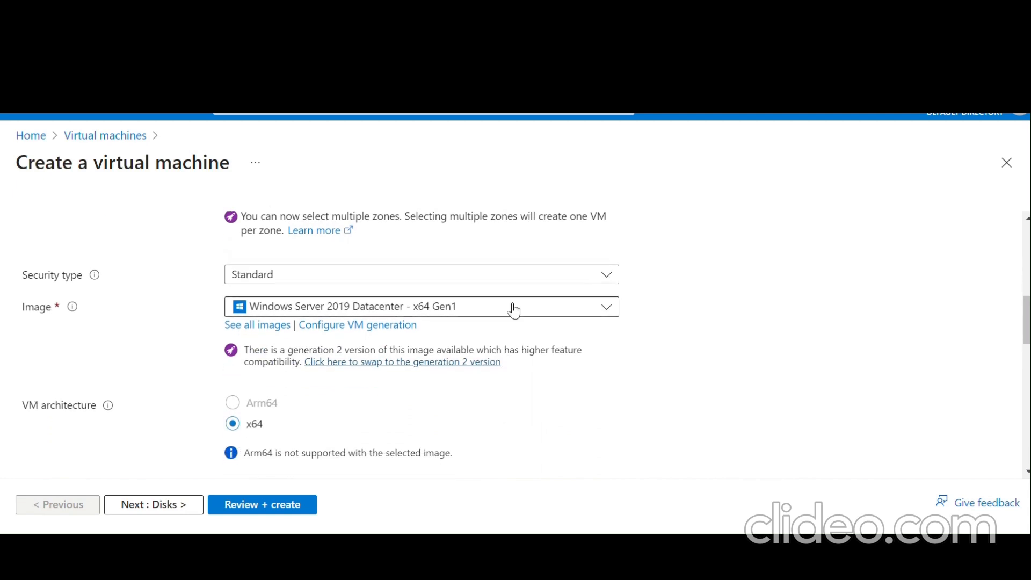
scroll(513, 310, down, 5)
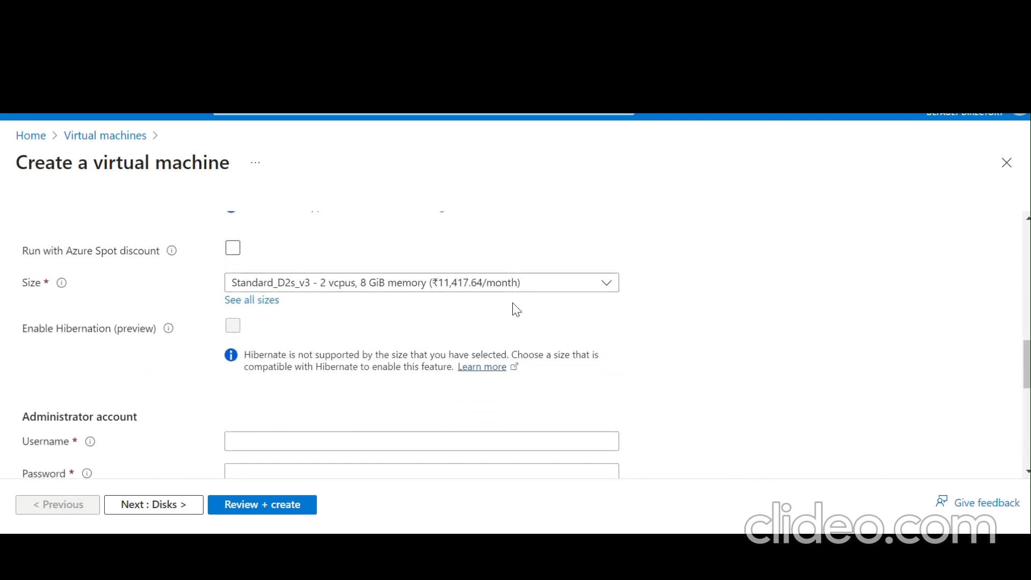
scroll(512, 303, up, 10)
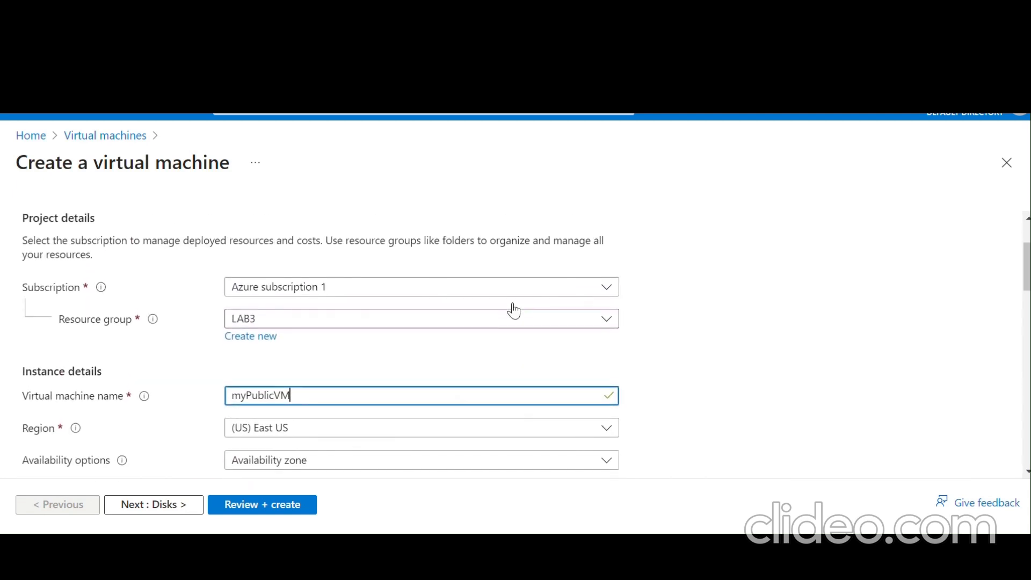
scroll(513, 311, down, 2)
scroll(514, 309, up, 3)
scroll(513, 309, down, 9)
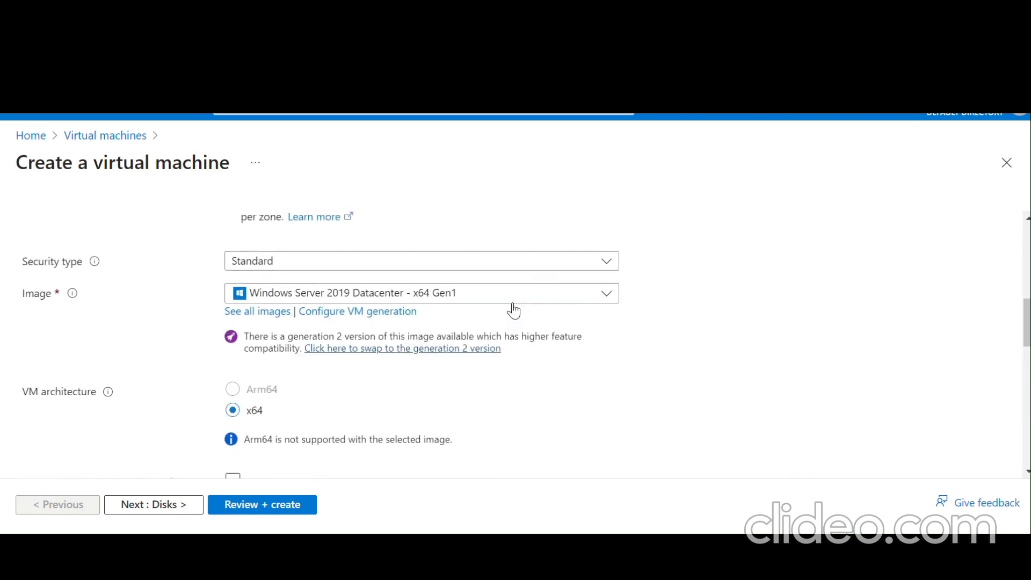
scroll(513, 303, down, 4)
scroll(513, 302, up, 2)
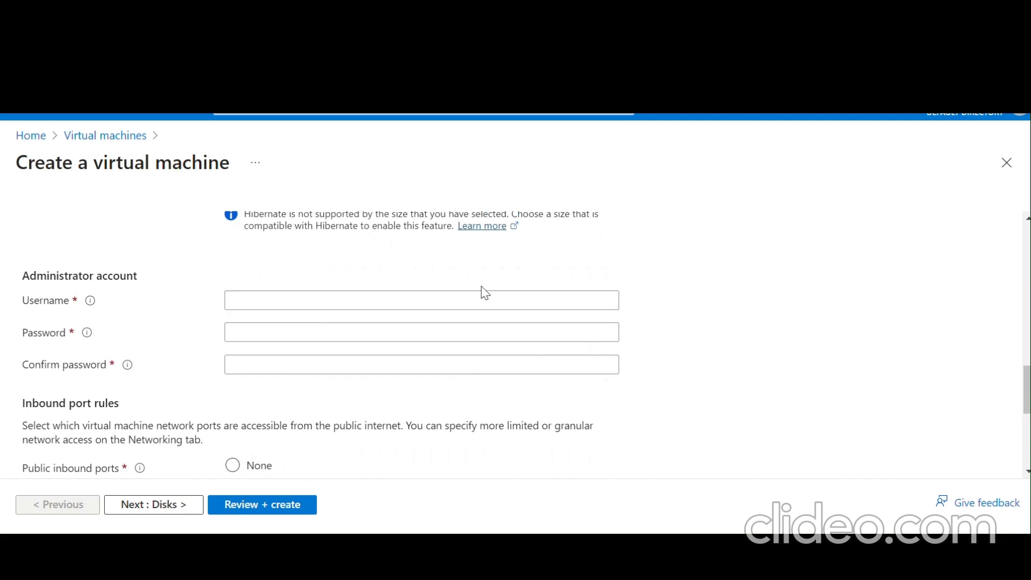
- Set the administrator username to ladmin123 and enter a valid password
click(431, 297)
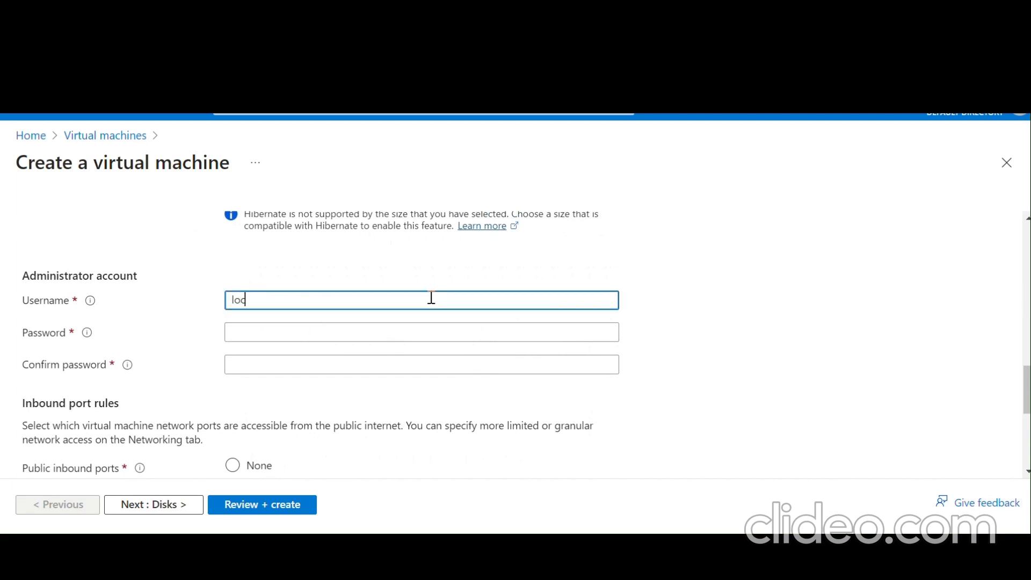
key(BackSpace)
text(ladmi)
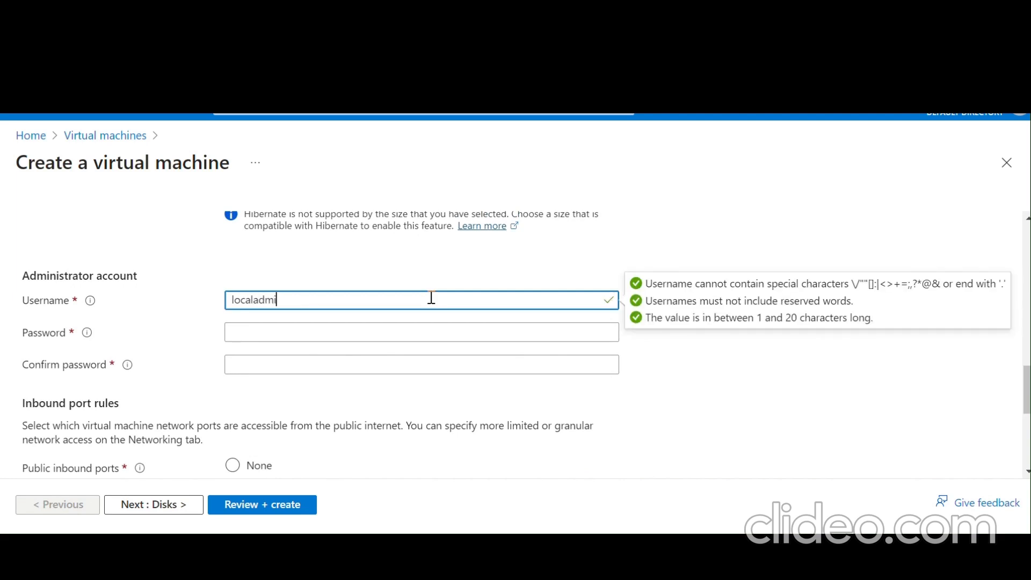
text(n123)
click(411, 334)
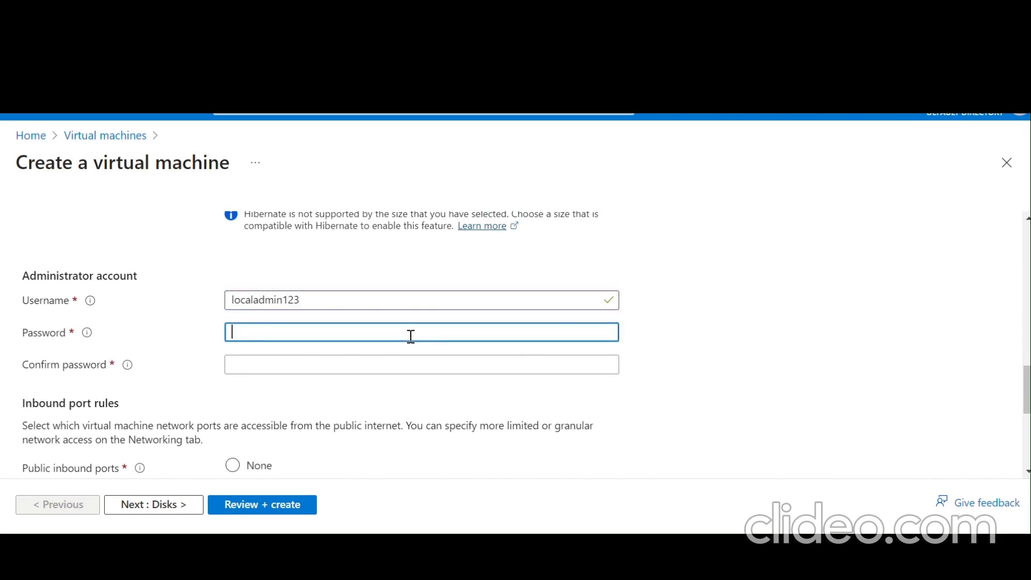
text(•••••)
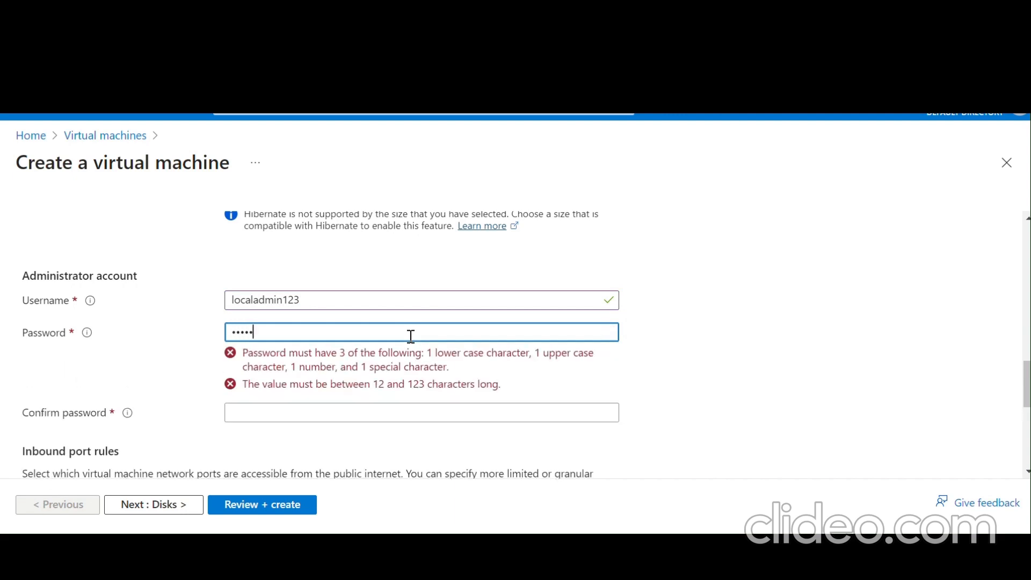
text(••••••••)
key(BackSpace)
key(BackSpace)
key(BackSpace)
key(BackSpace)
key(BackSpace)
key(BackSpace)
key(BackSpace)
key(BackSpace)
key(BackSpace)
key(BackSpace)
key(BackSpace)
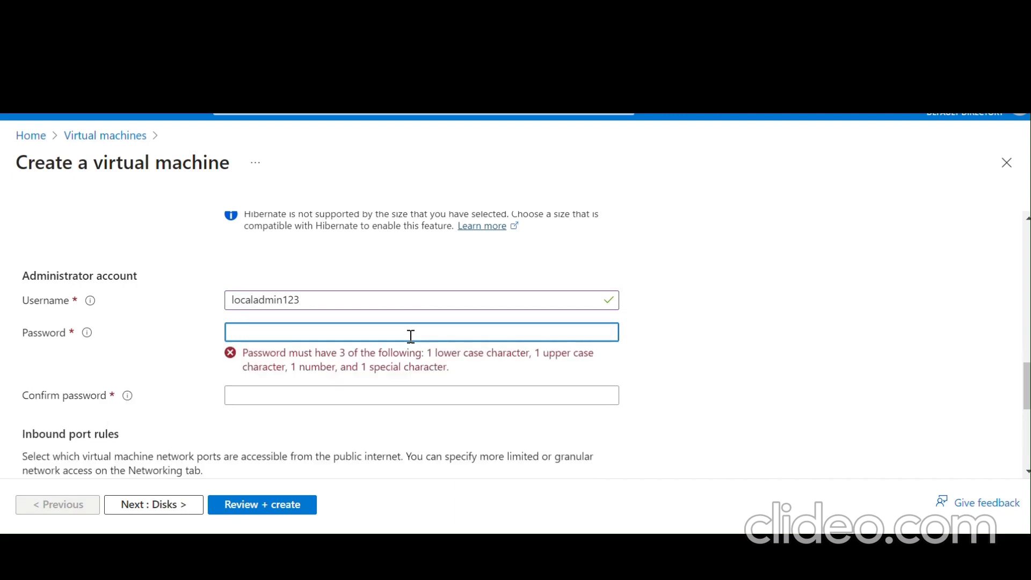
text(•••••)
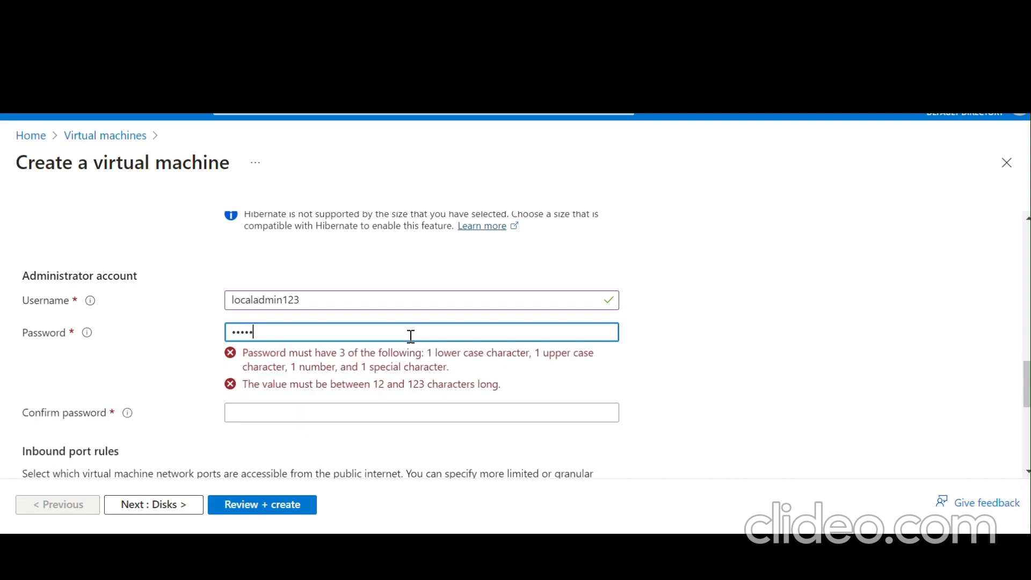
text(••••••••••)
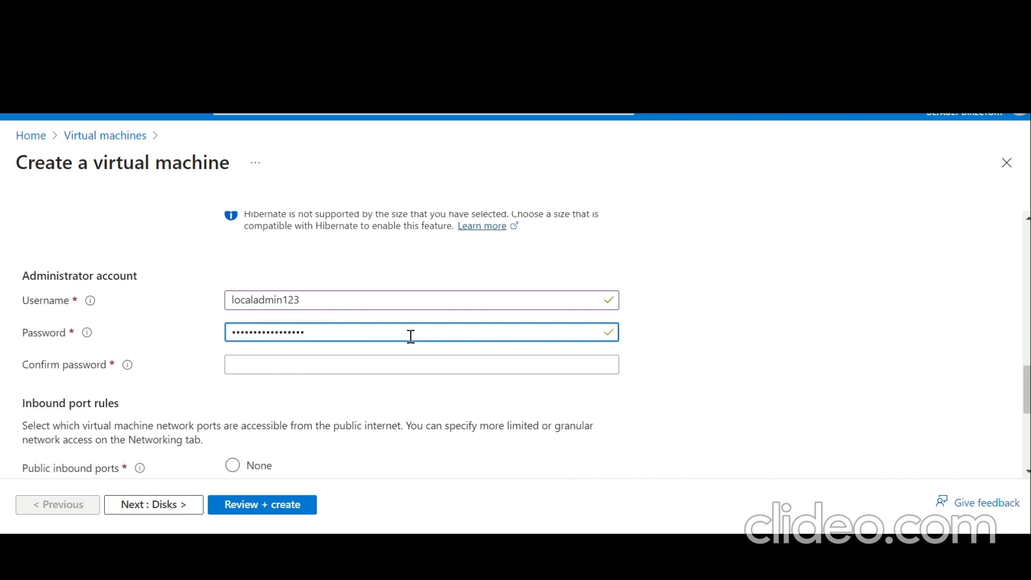
- Confirm the administrator password and continue to the Disks tab
scroll(411, 335, down, 1)
click(381, 313)
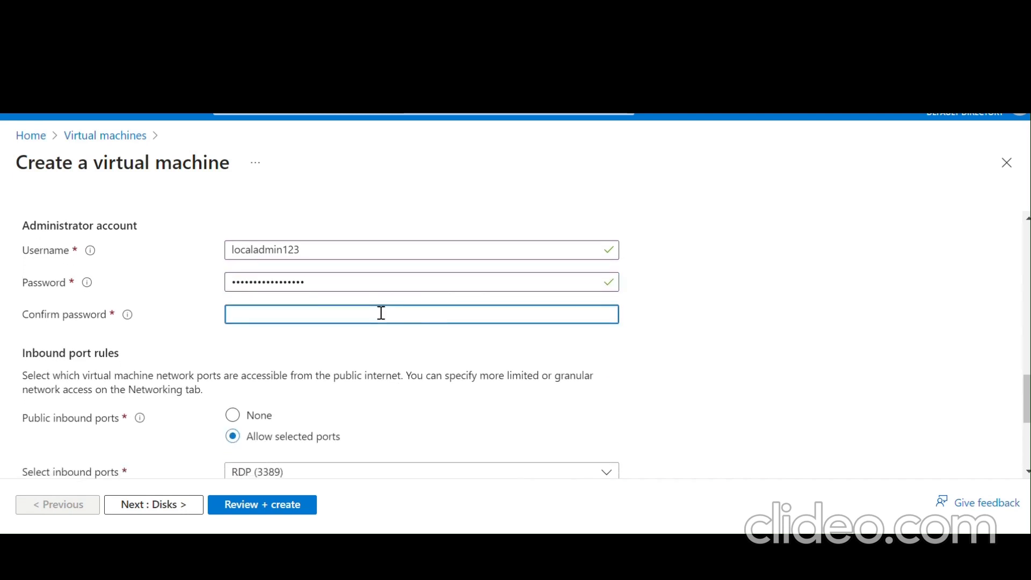
text(•••)
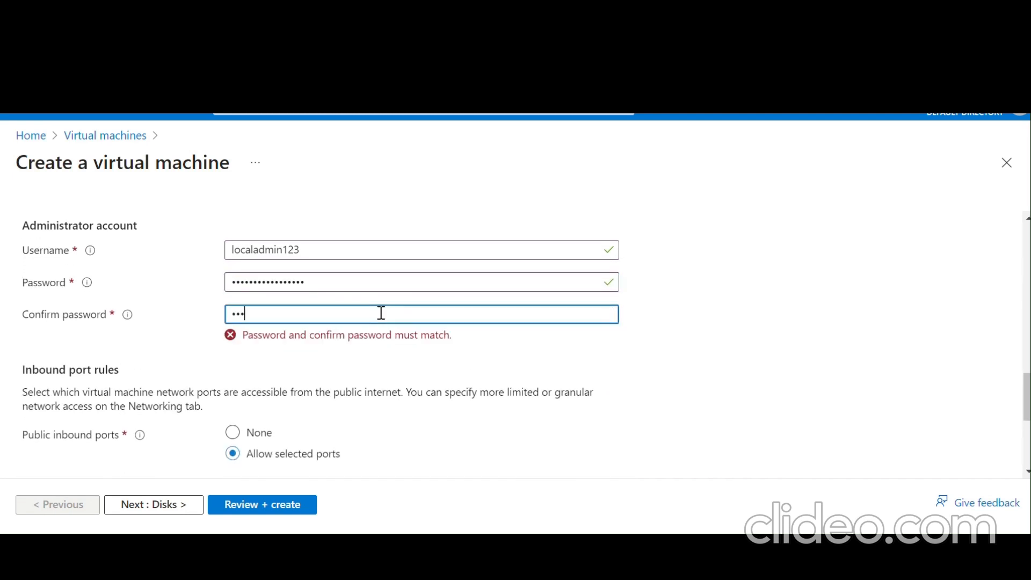
key(BackSpace)
key(BackSpace)
text(••••••••••••••)
scroll(381, 313, down, 3)
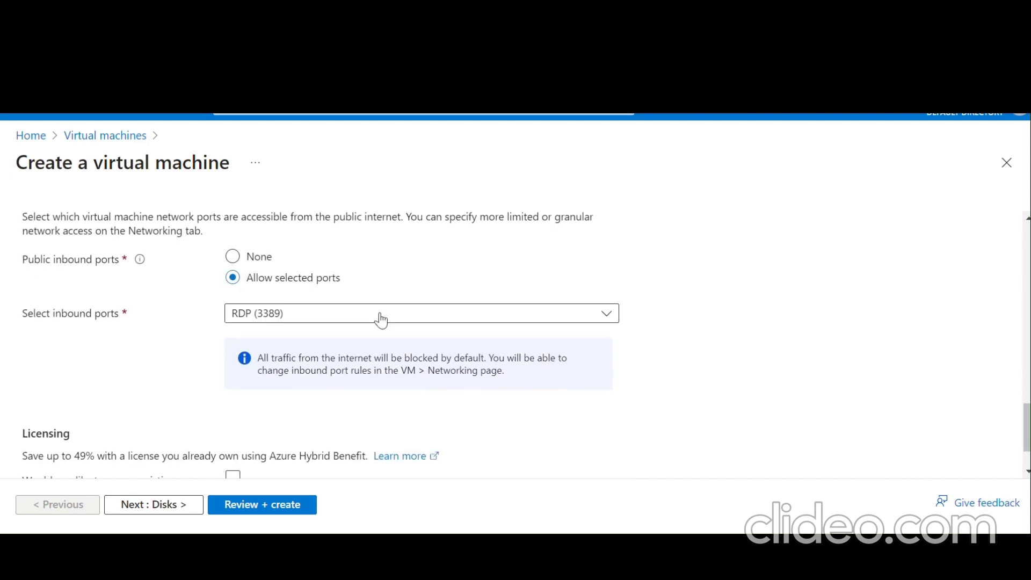
scroll(380, 319, down, 1)
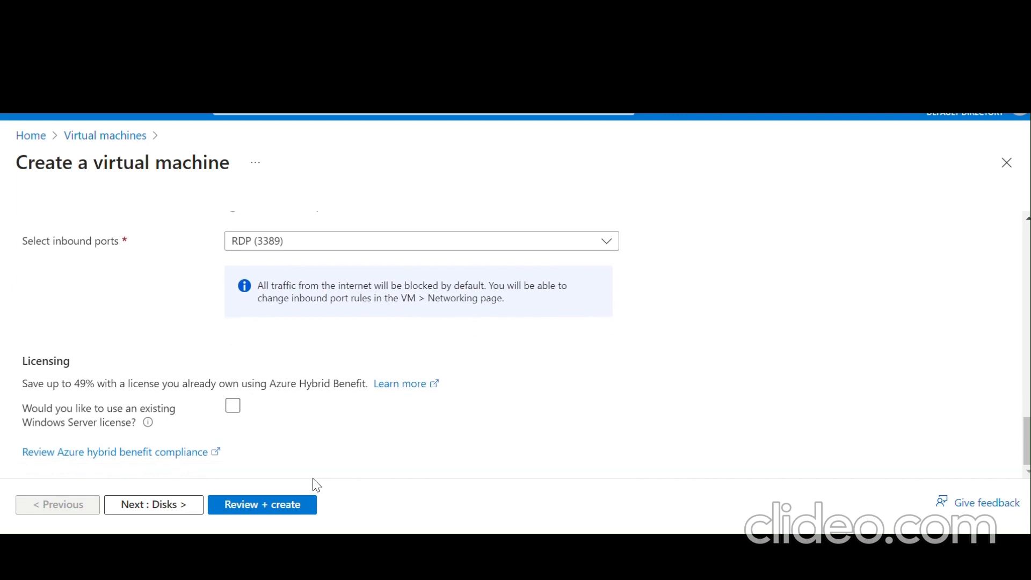
click(176, 505)
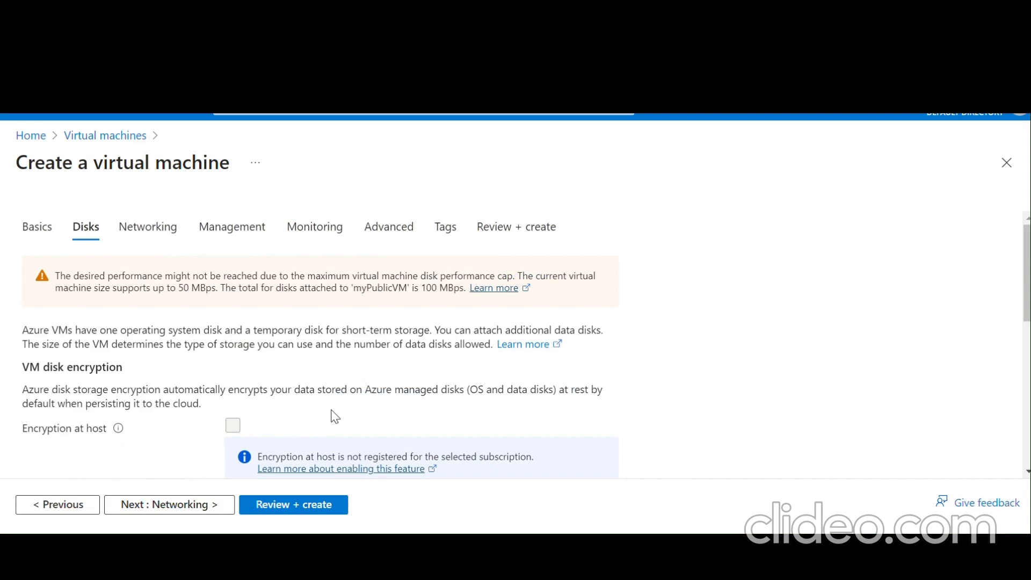
- Switch myPublicVM's OS disk from Premium SSD to Standard SSD (locally-redundant storage)
scroll(404, 378, down, 3)
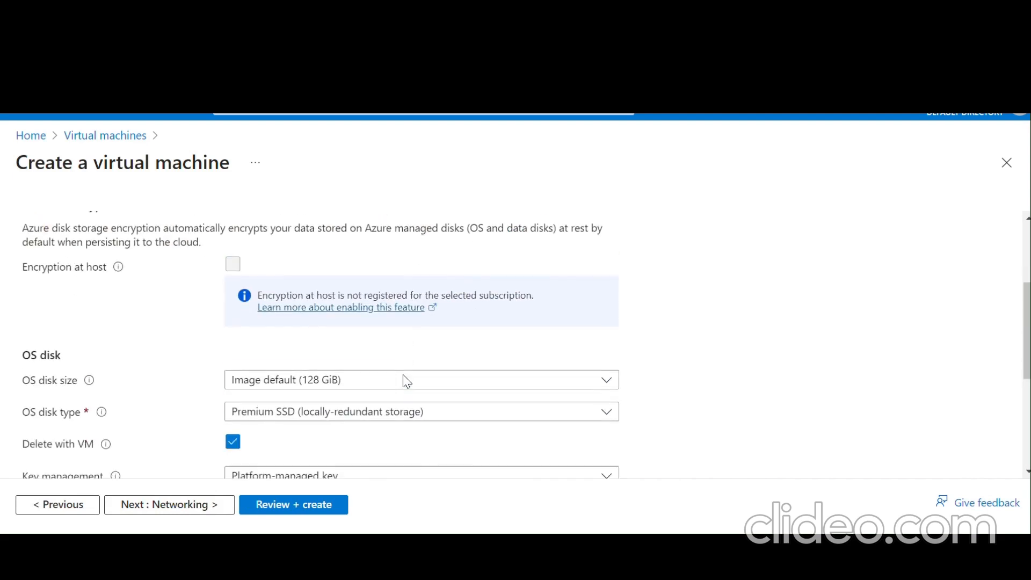
scroll(405, 381, down, 4)
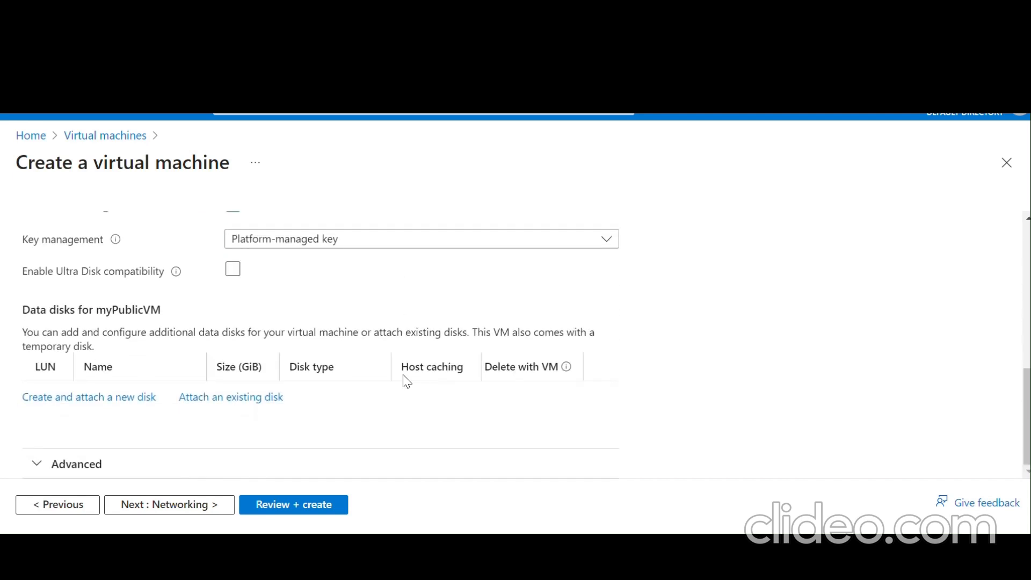
scroll(406, 382, up, 1)
scroll(404, 380, up, 3)
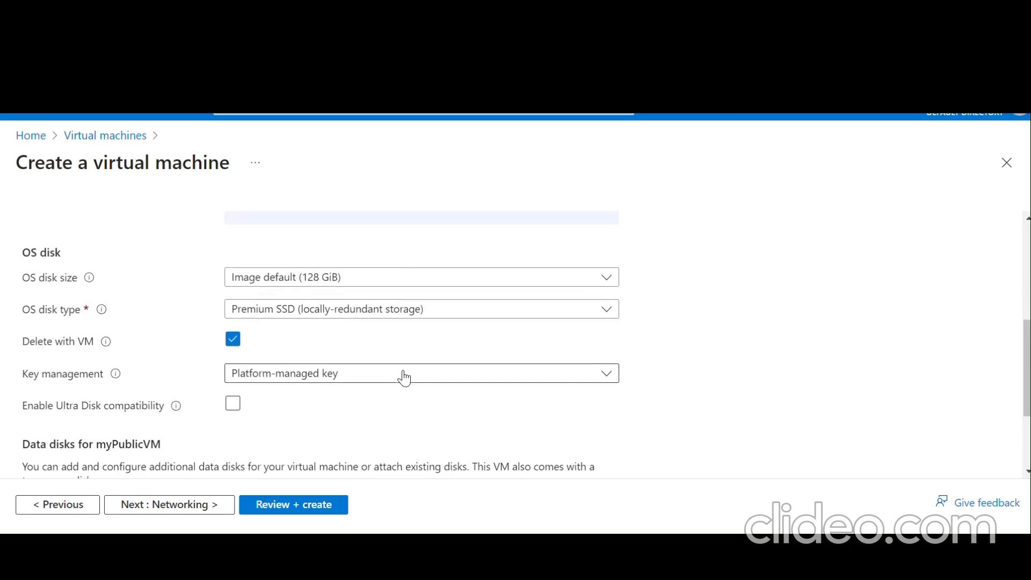
click(384, 316)
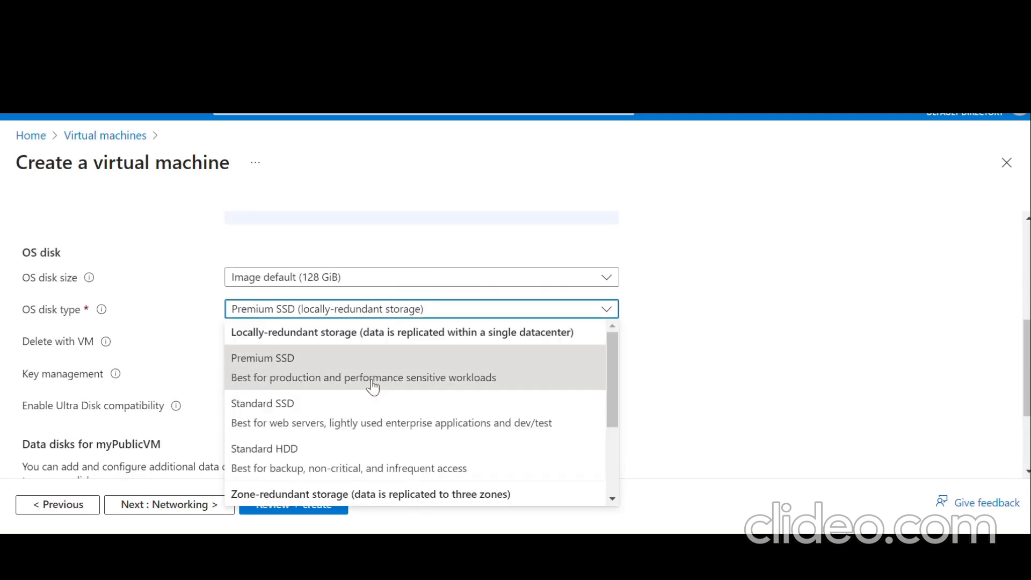
click(379, 418)
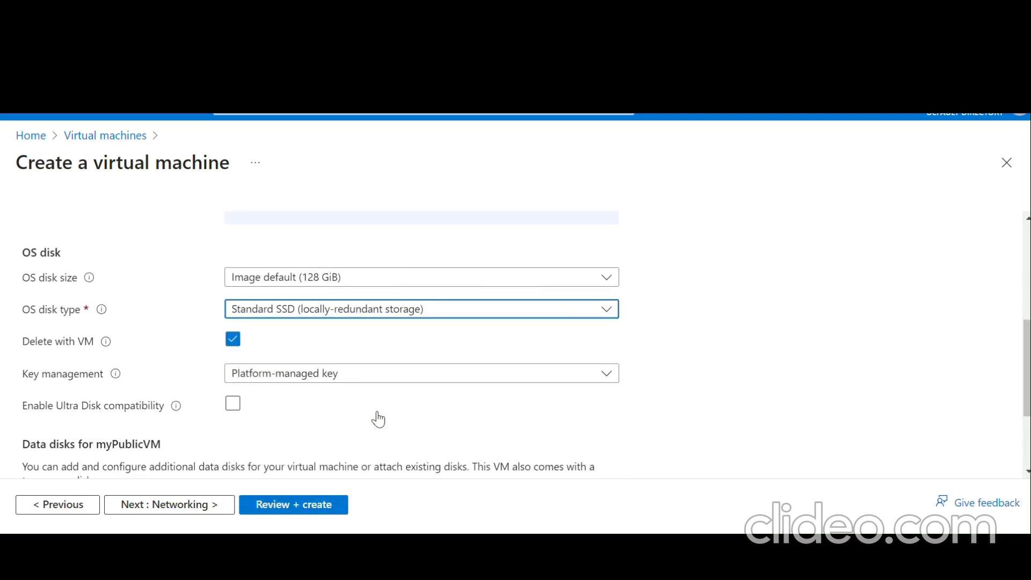
scroll(636, 357, down, 2)
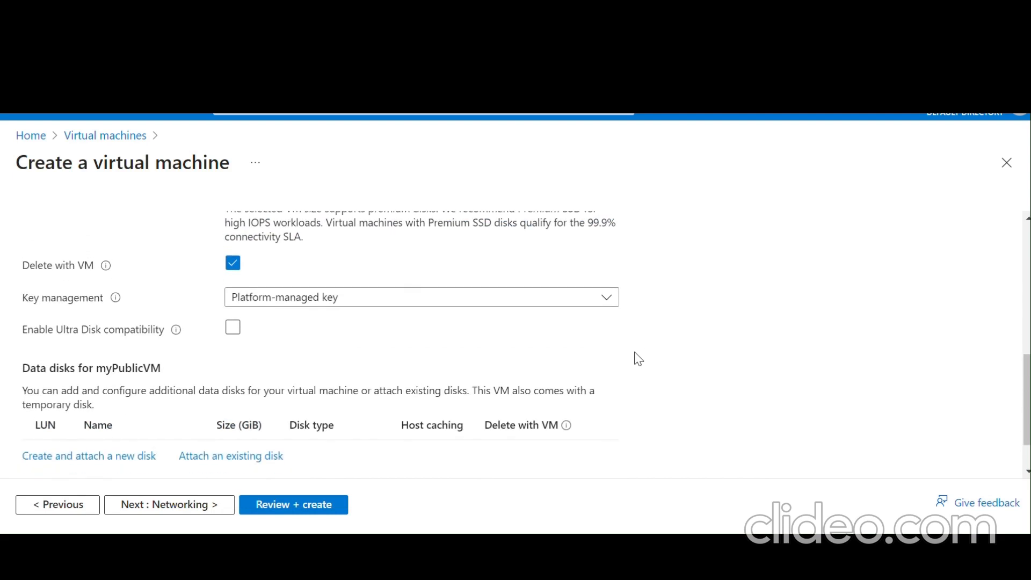
scroll(638, 359, up, 1)
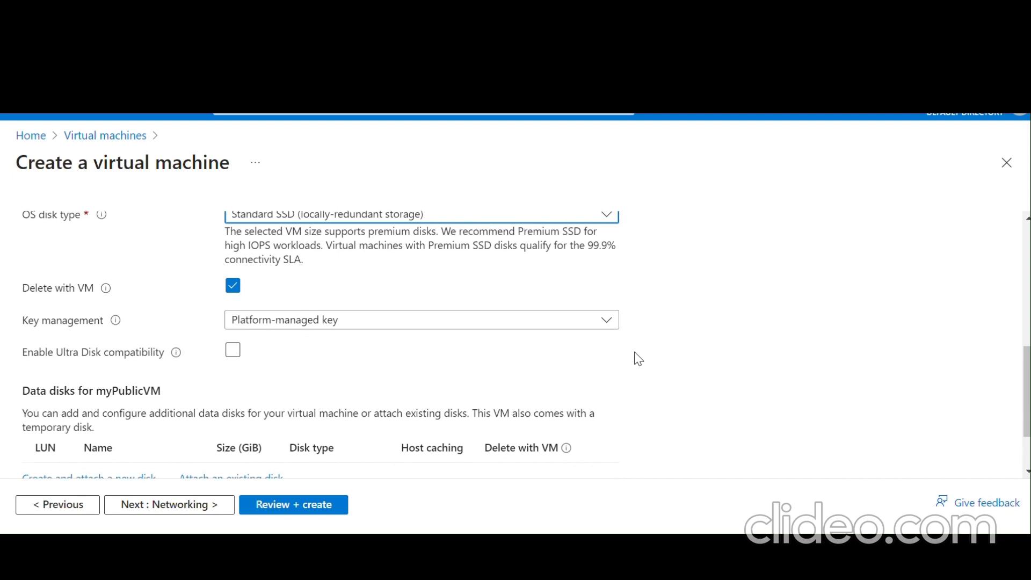
scroll(638, 358, down, 3)
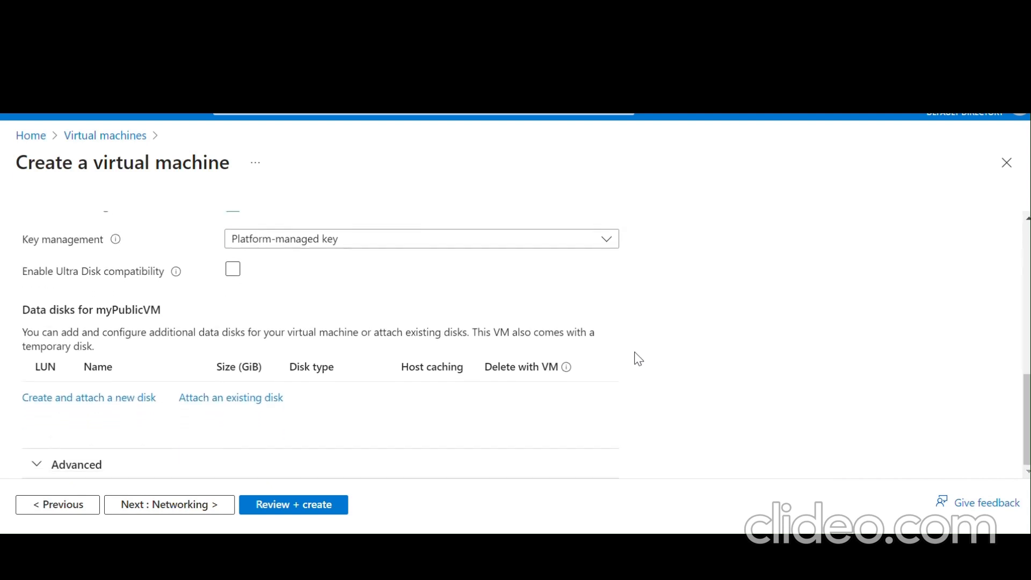
scroll(638, 358, up, 3)
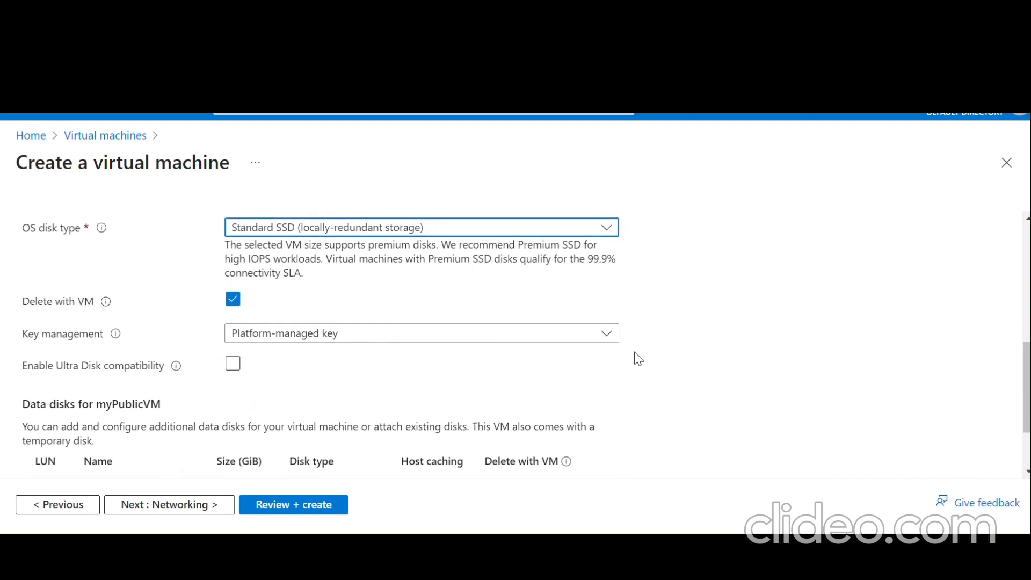
scroll(638, 358, down, 3)
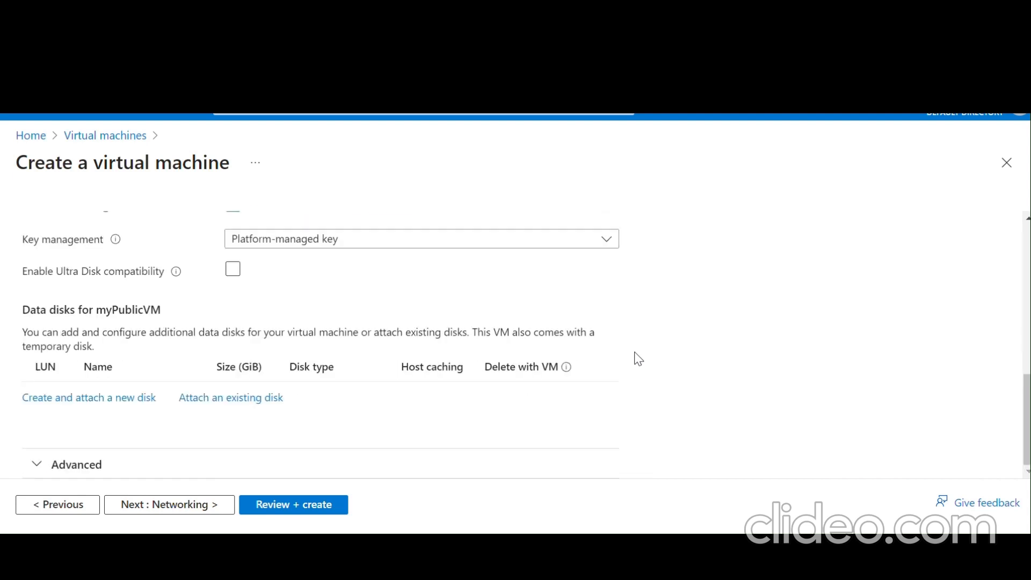
- On the Networking tab, select the Public (10.6.0.0/24) subnet
click(208, 511)
scroll(416, 360, down, 3)
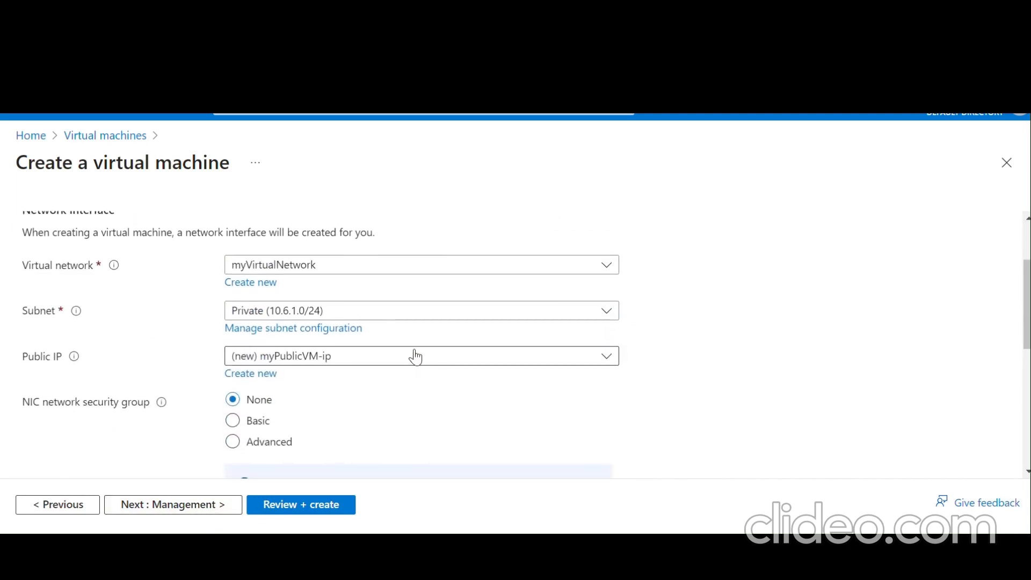
click(393, 314)
click(351, 411)
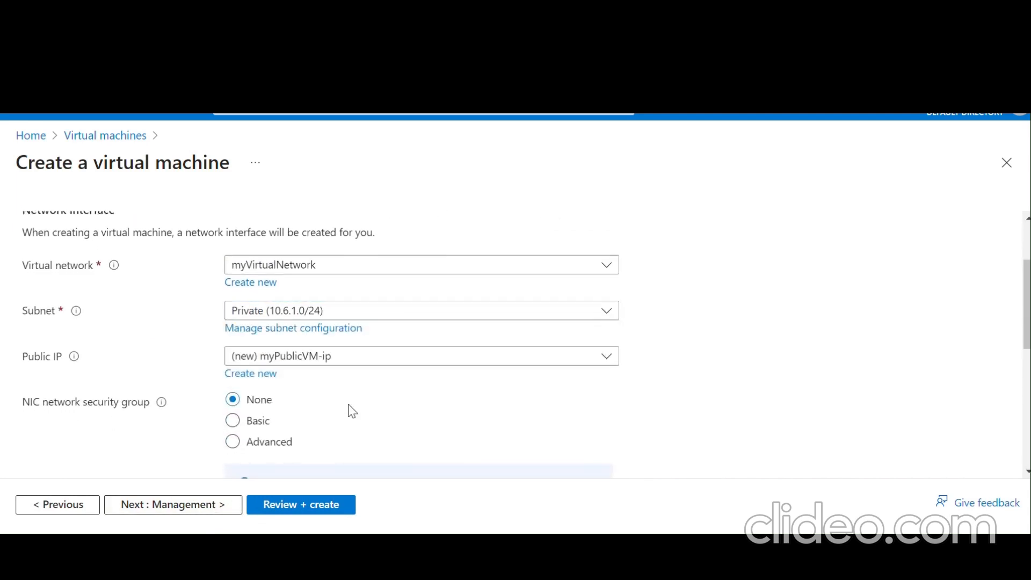
click(378, 318)
click(376, 319)
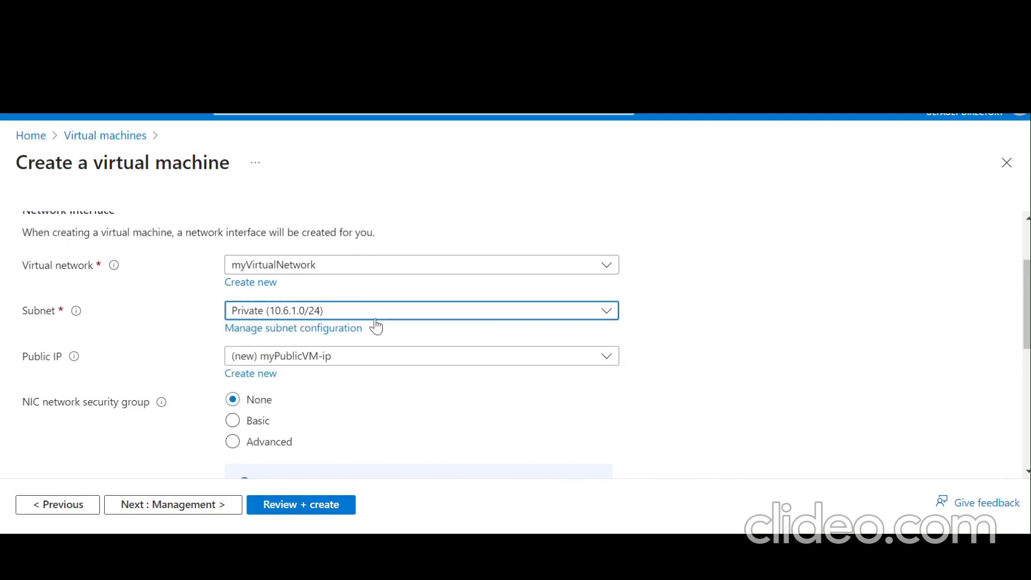
click(375, 320)
click(345, 394)
- Review the networking settings (myPublicNSG, new IP myPublicVM-ip) and continue to Management
scroll(349, 397, down, 1)
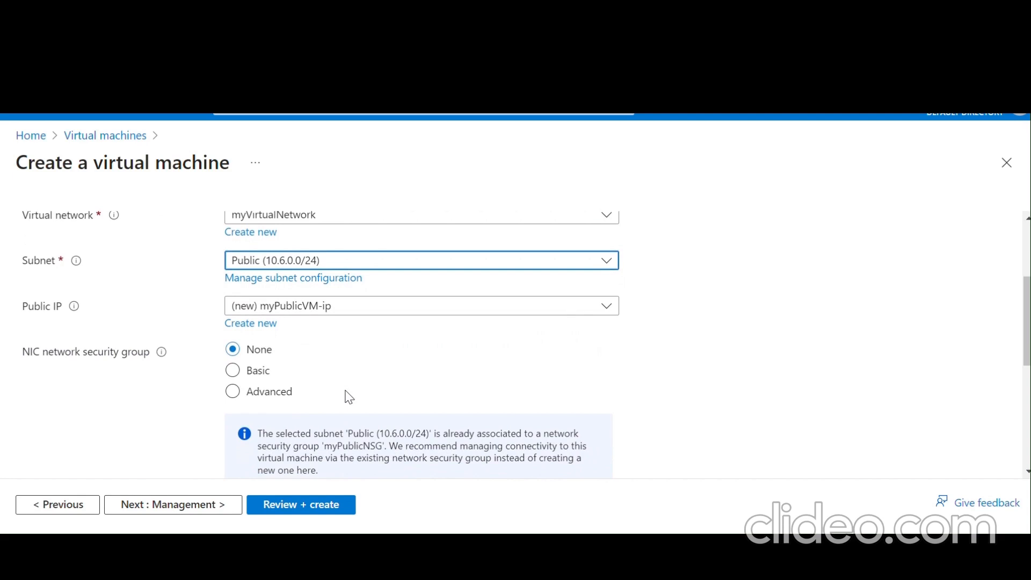
scroll(349, 397, down, 4)
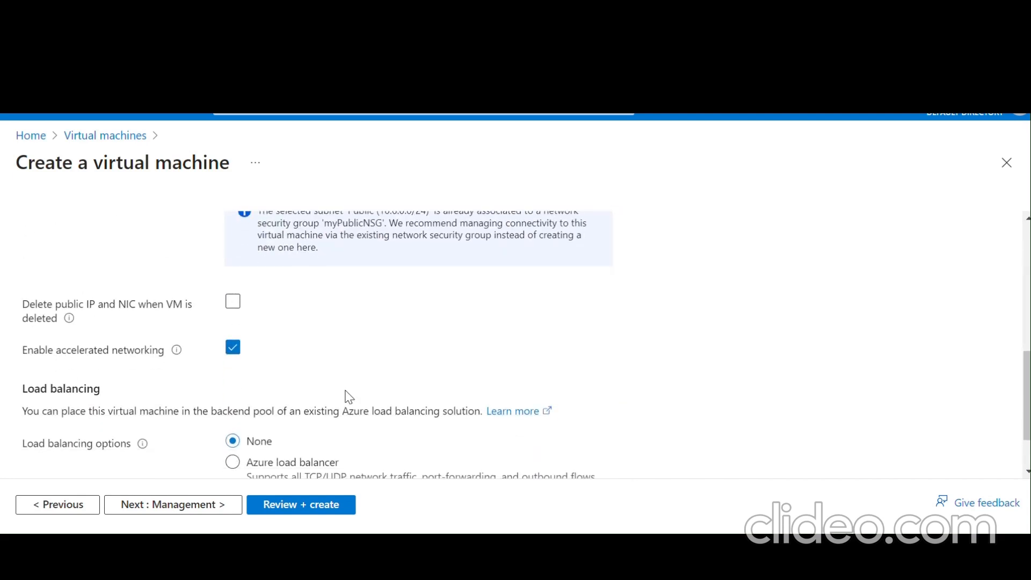
scroll(349, 397, down, 2)
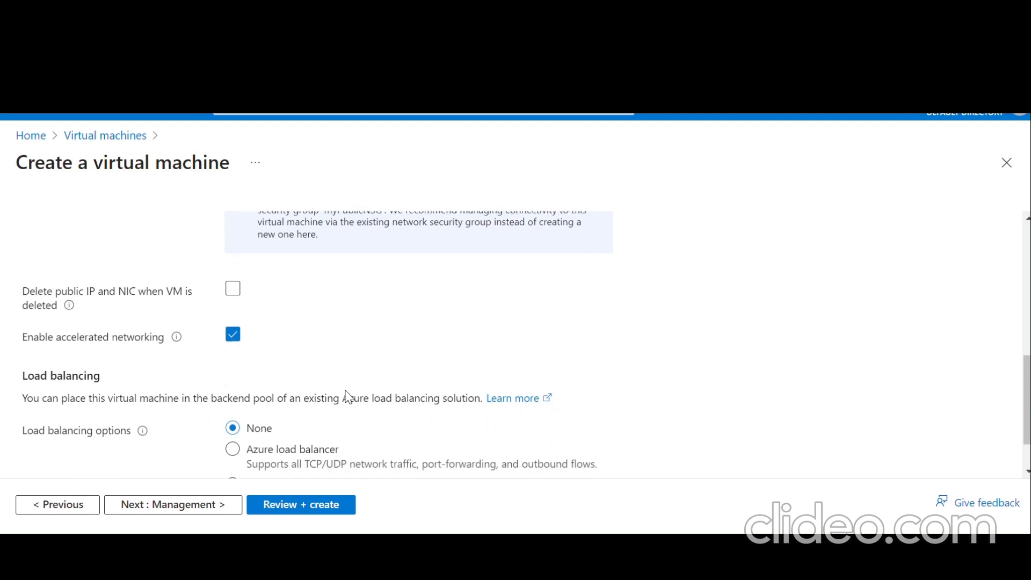
scroll(460, 252, up, 1)
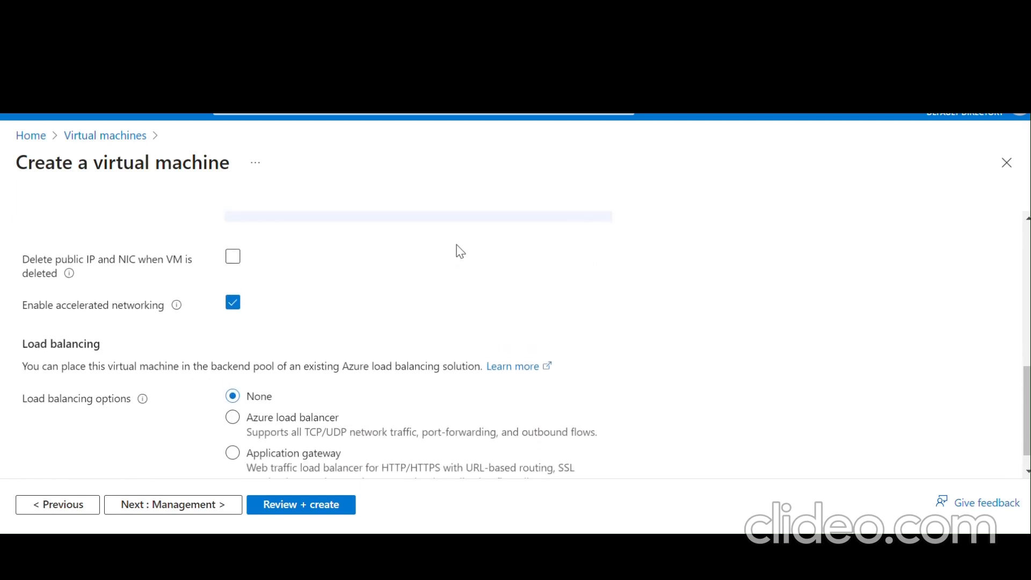
scroll(460, 251, down, 1)
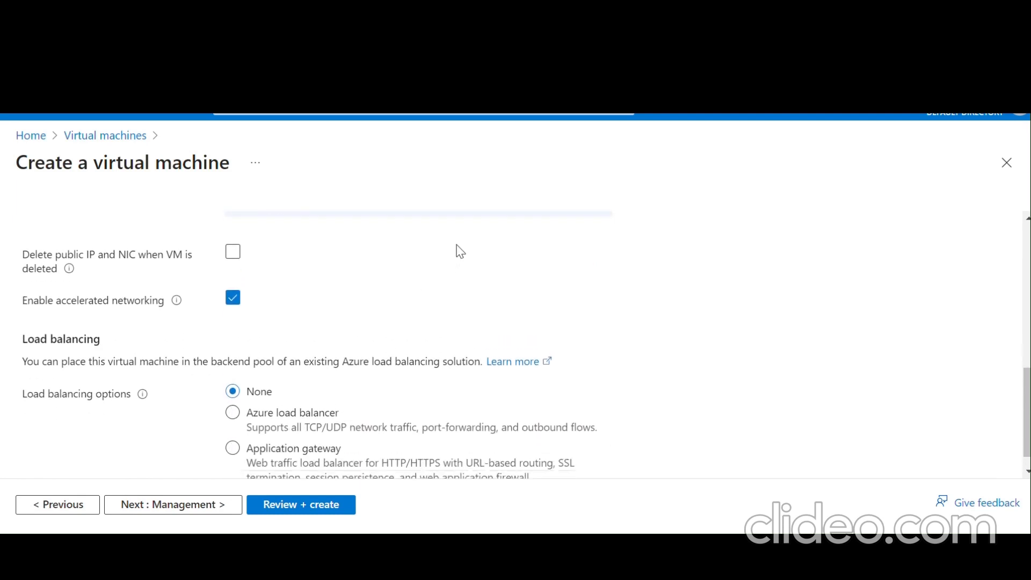
click(231, 502)
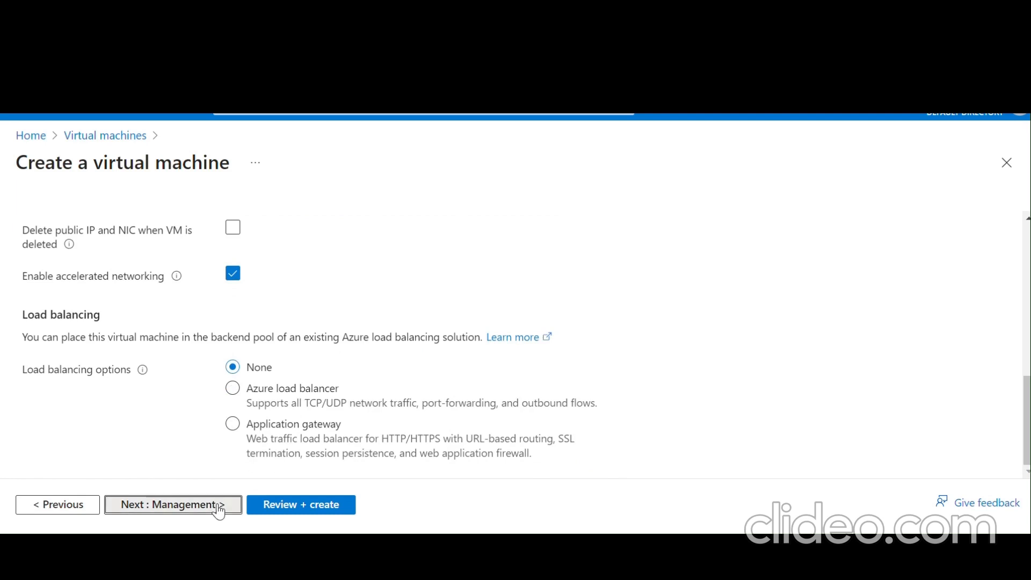
- Keep the default management settings and run Review + create validation
scroll(360, 397, down, 2)
scroll(370, 397, down, 5)
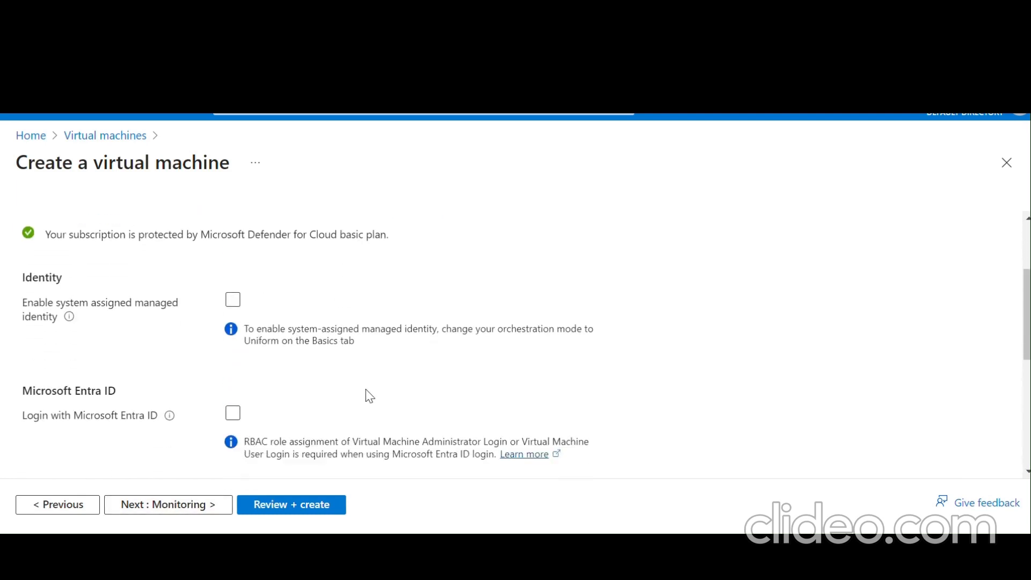
scroll(370, 396, down, 1)
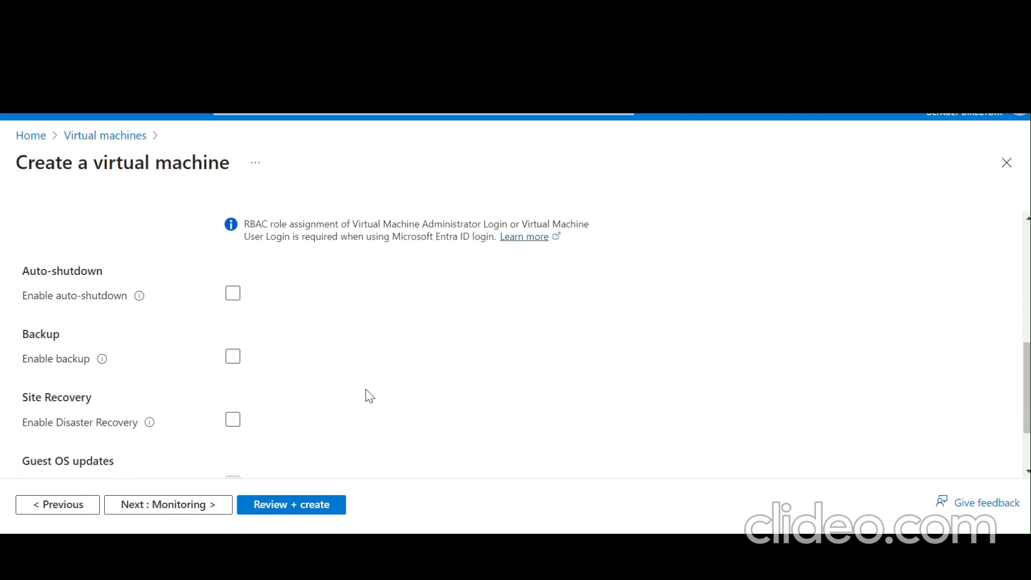
scroll(369, 396, down, 2)
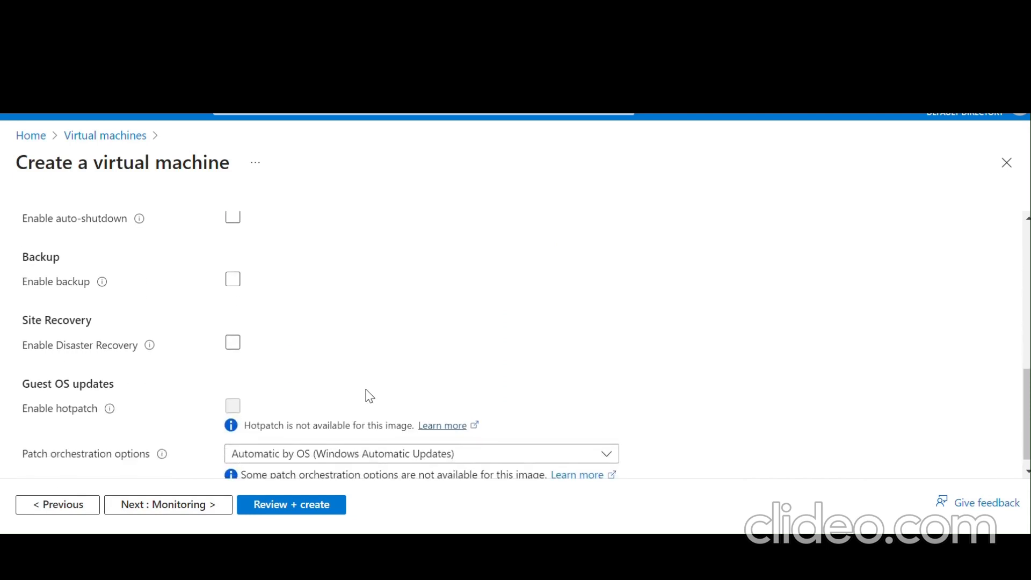
click(311, 507)
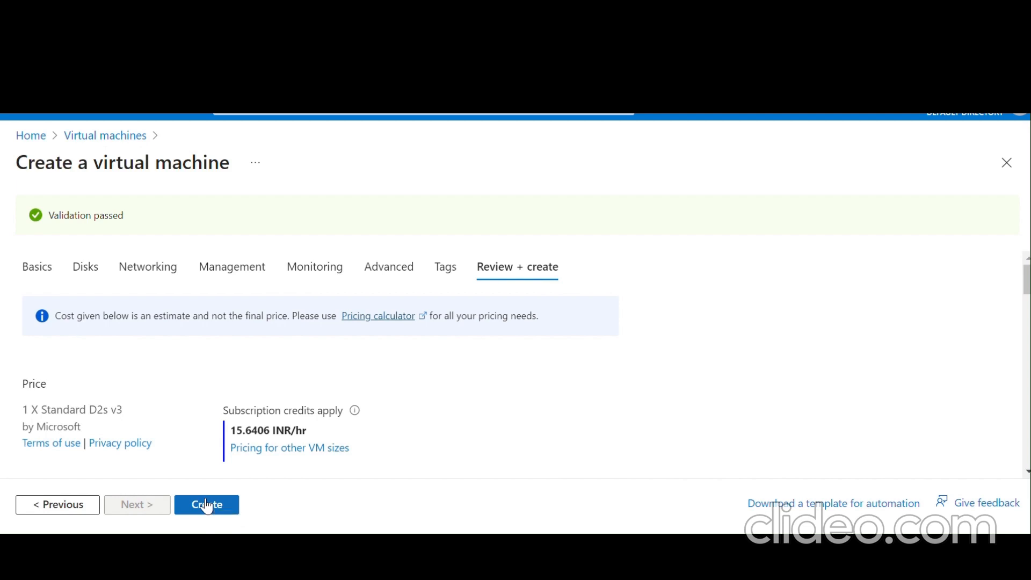
- Create myPublicVM from the validated Review + create tab
click(207, 506)
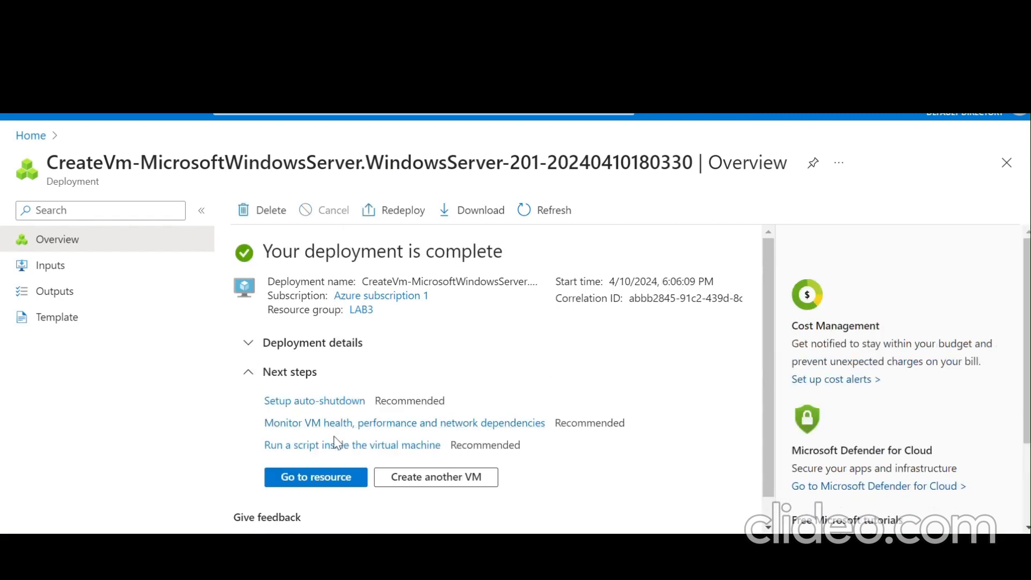
- Open myPublicVM's resource page, then the list of all virtual machines
click(326, 477)
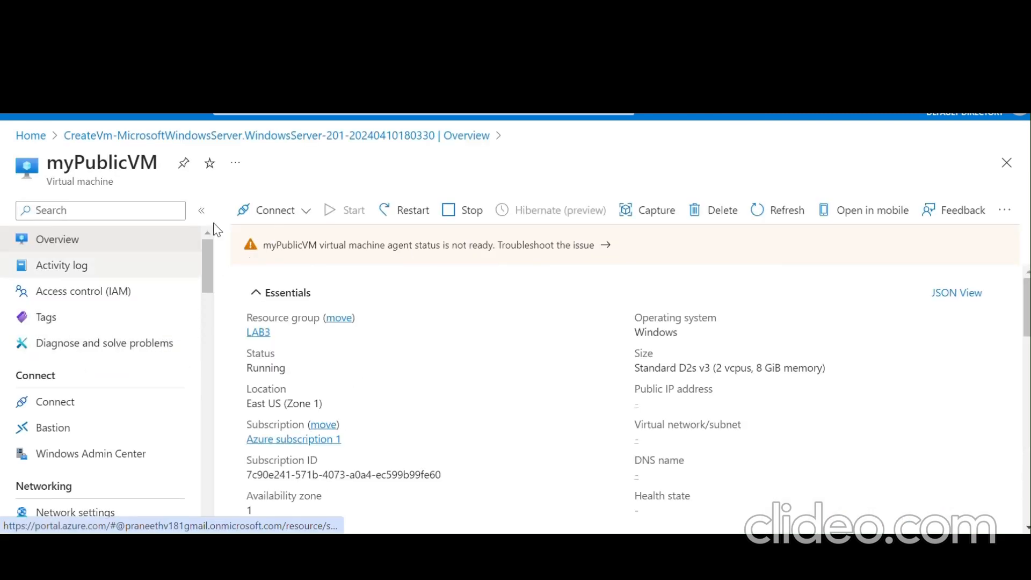
click(287, 113)
click(280, 343)
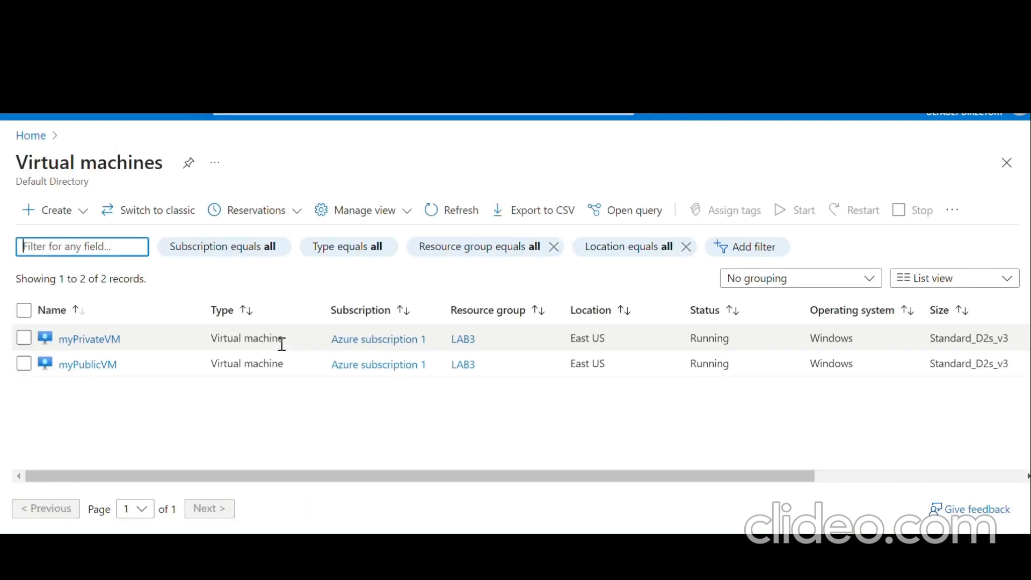
- Open myPrivateVM's Connect page and review its RDP connection settings
click(95, 343)
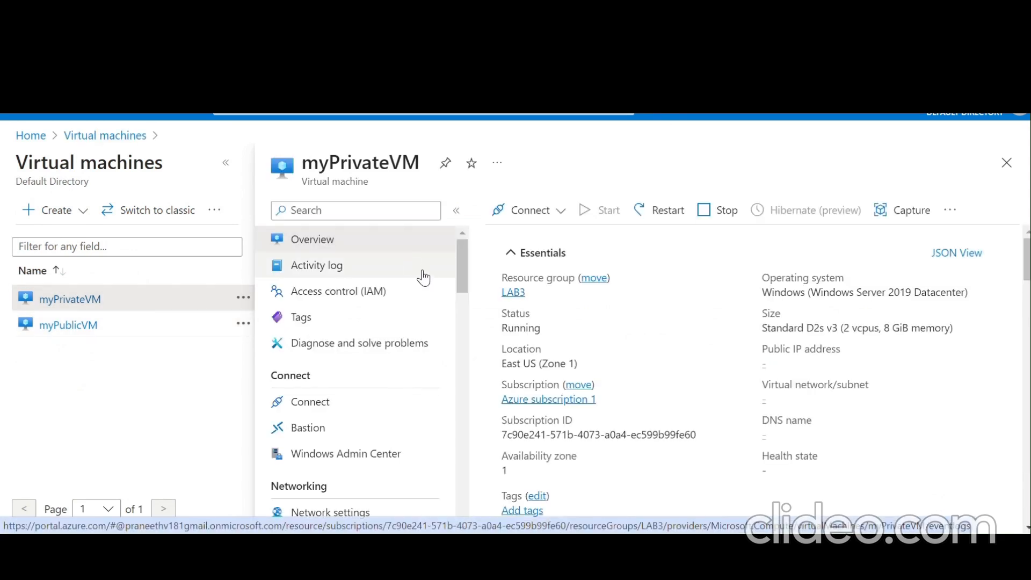
click(523, 211)
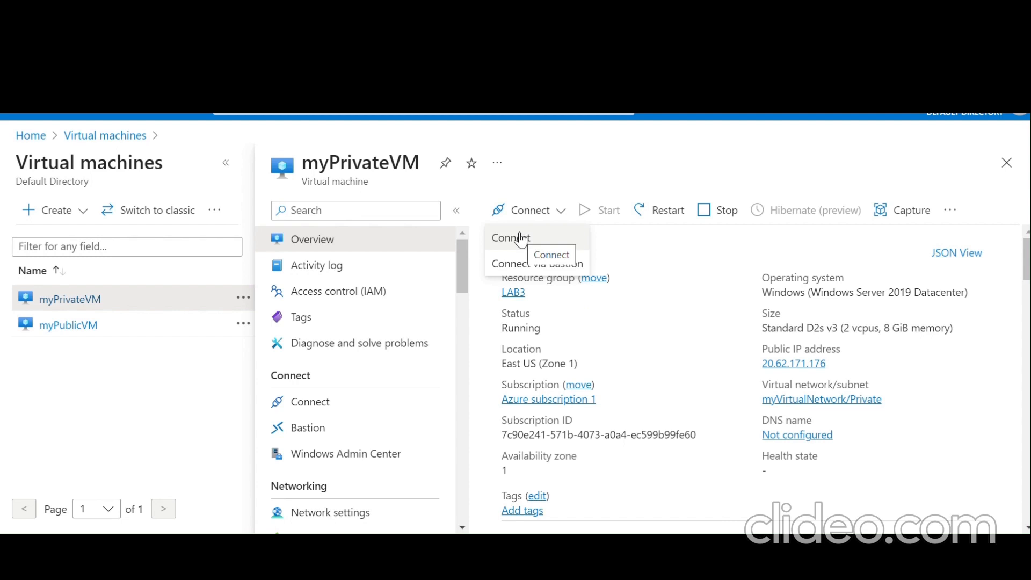
click(510, 238)
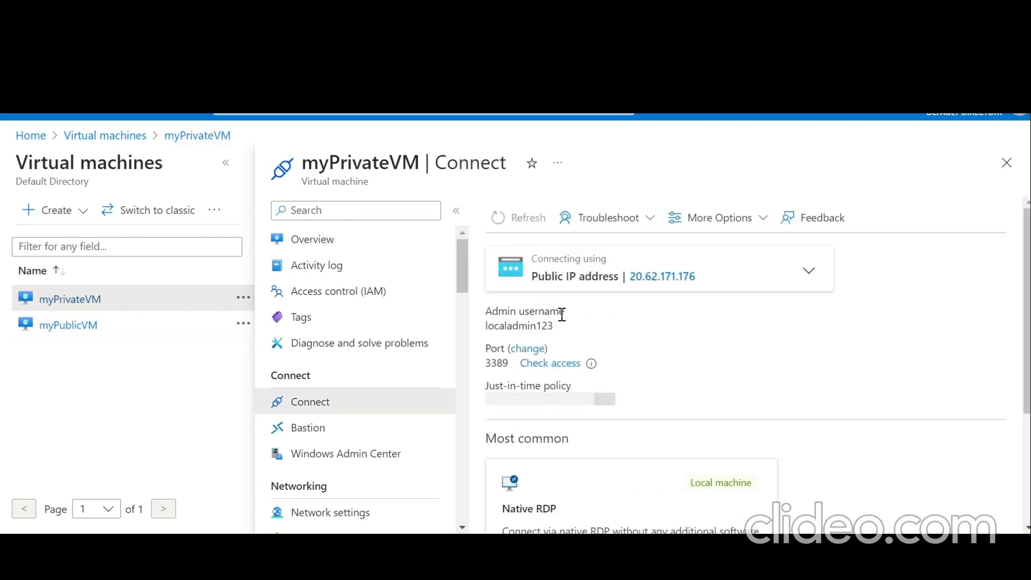
scroll(581, 343, down, 3)
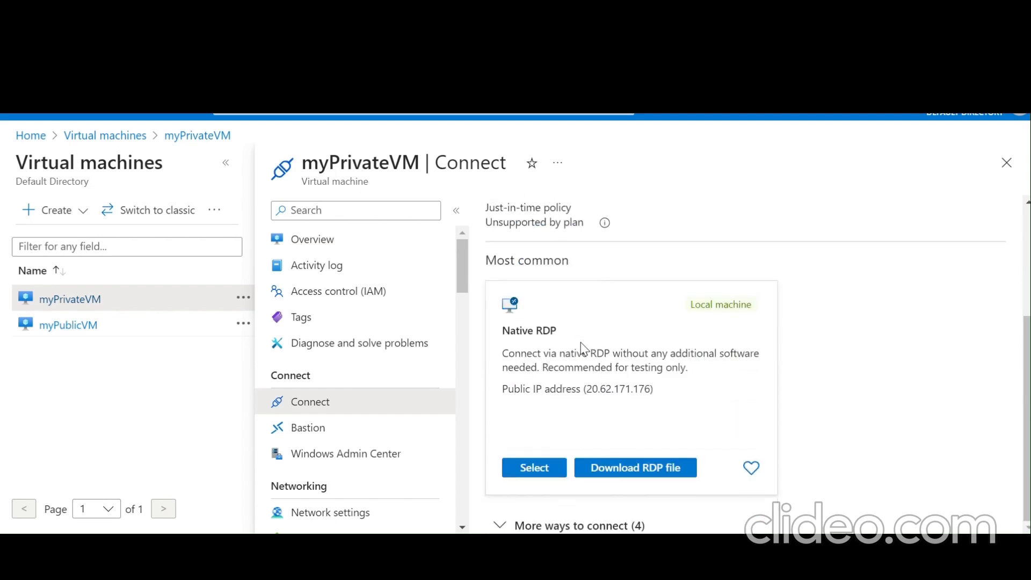
scroll(581, 342, up, 3)
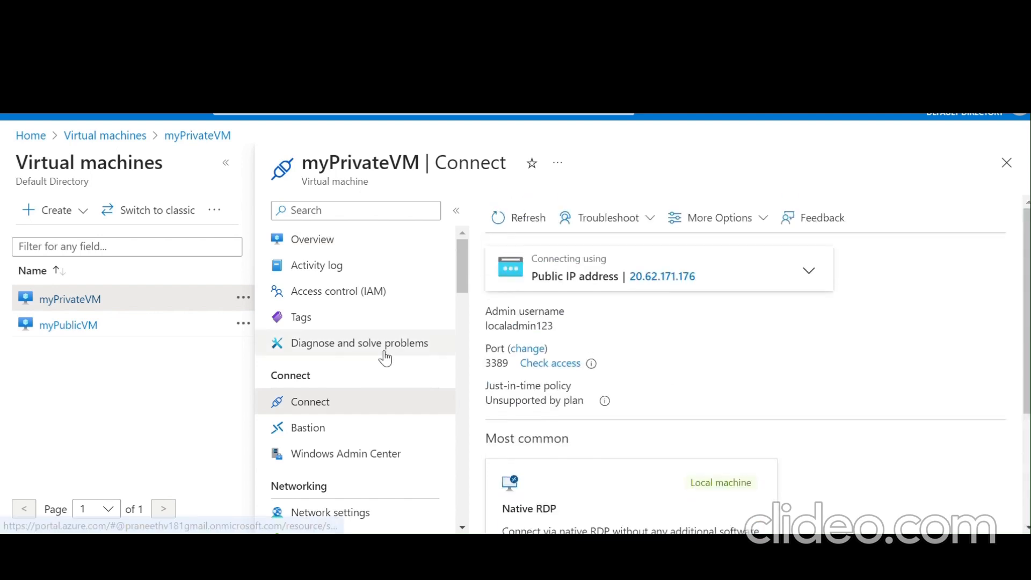
scroll(385, 358, down, 1)
scroll(385, 358, down, 6)
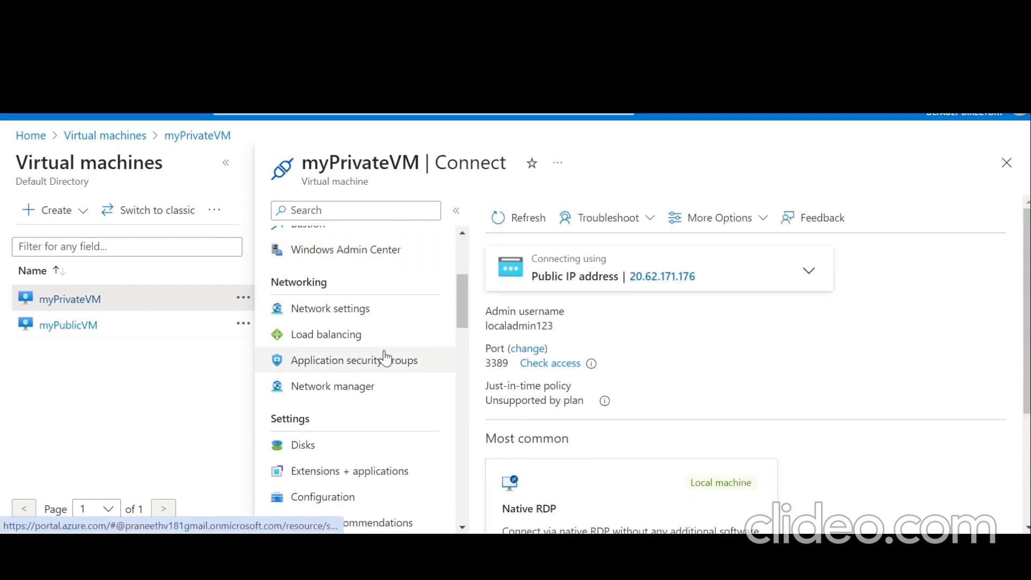
scroll(385, 358, down, 4)
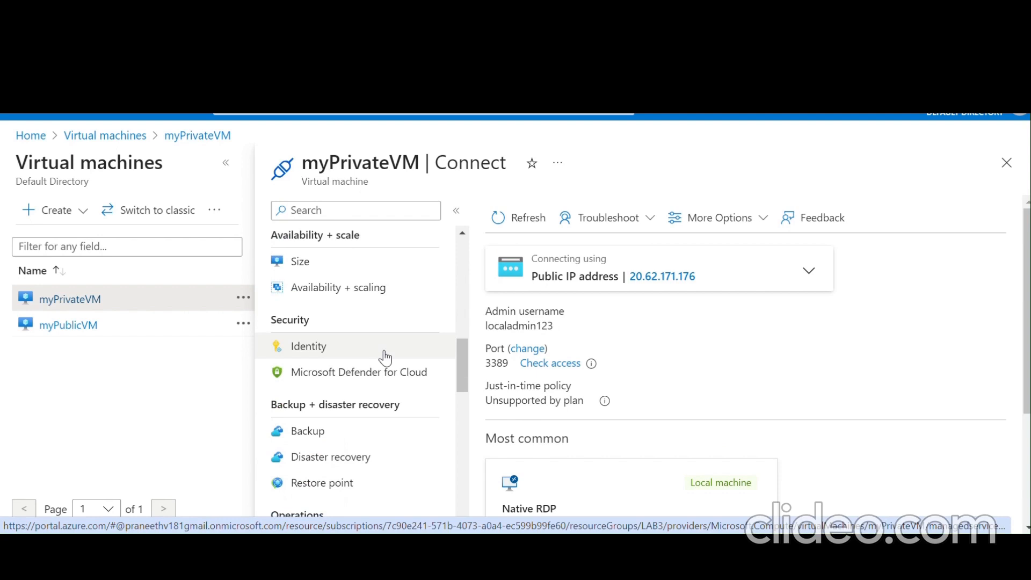
scroll(385, 315, up, 6)
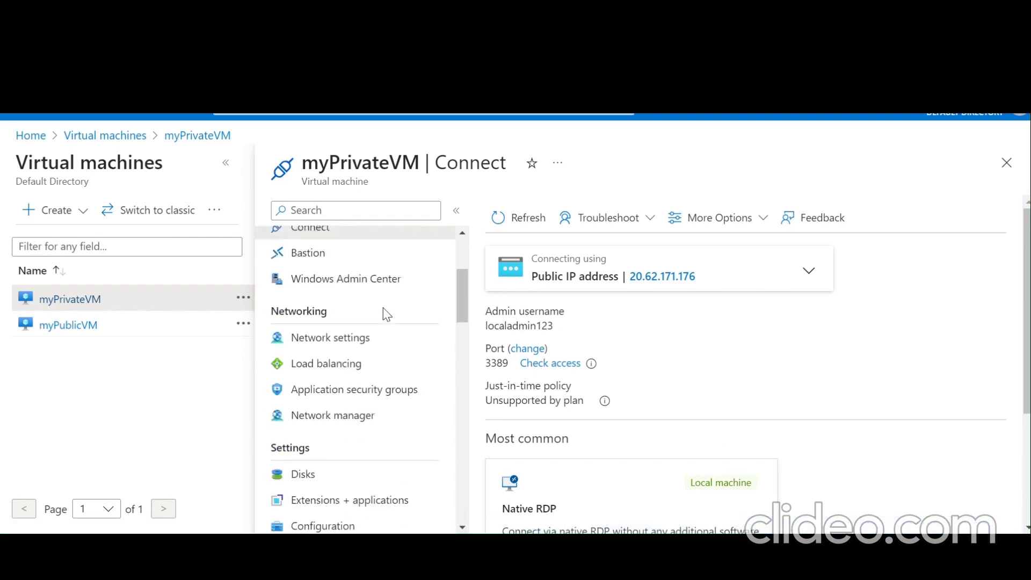
scroll(382, 308, up, 3)
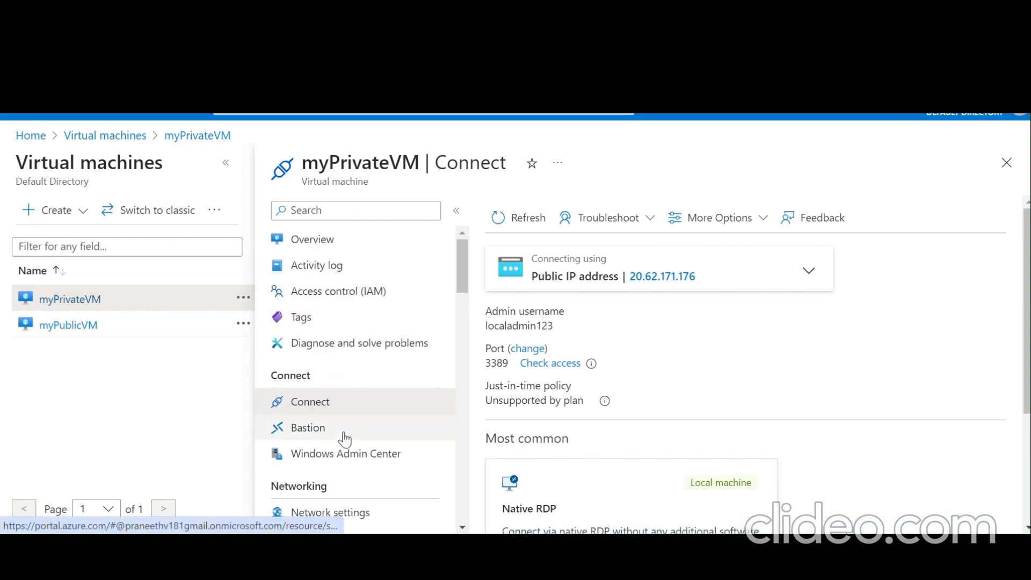
- Return to myPrivateVM's overview and reopen Connect > Connect for the RDP file
click(350, 252)
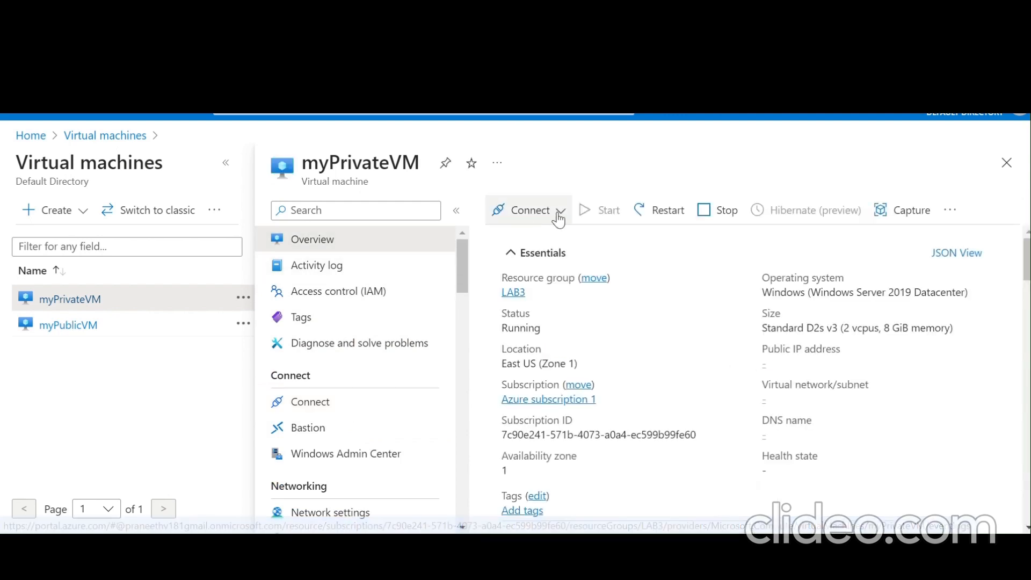
click(558, 215)
click(511, 237)
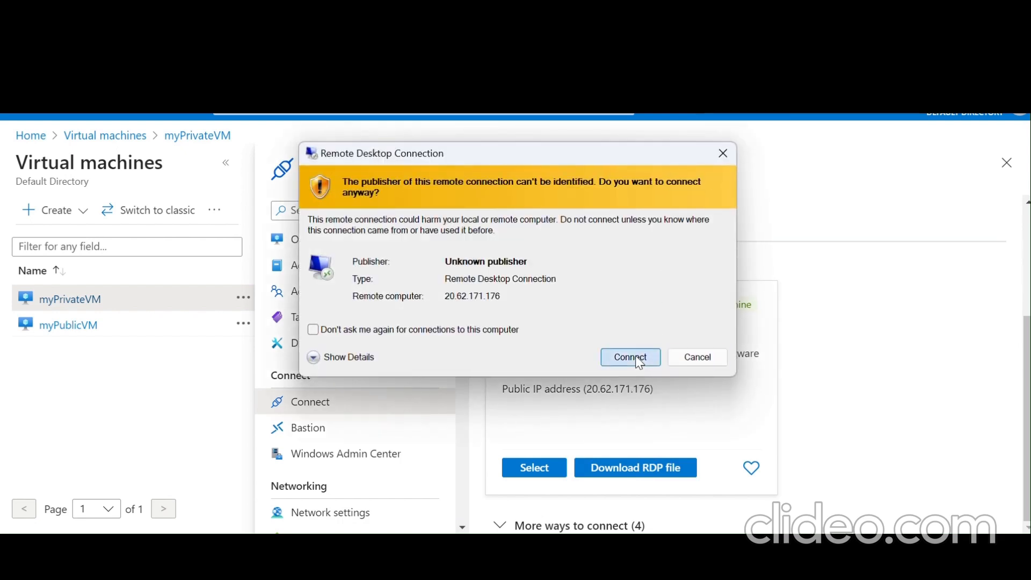
- Connect to myPrivateVM at 20.62.171.176 despite the warnings, signing in with the admin password
click(636, 355)
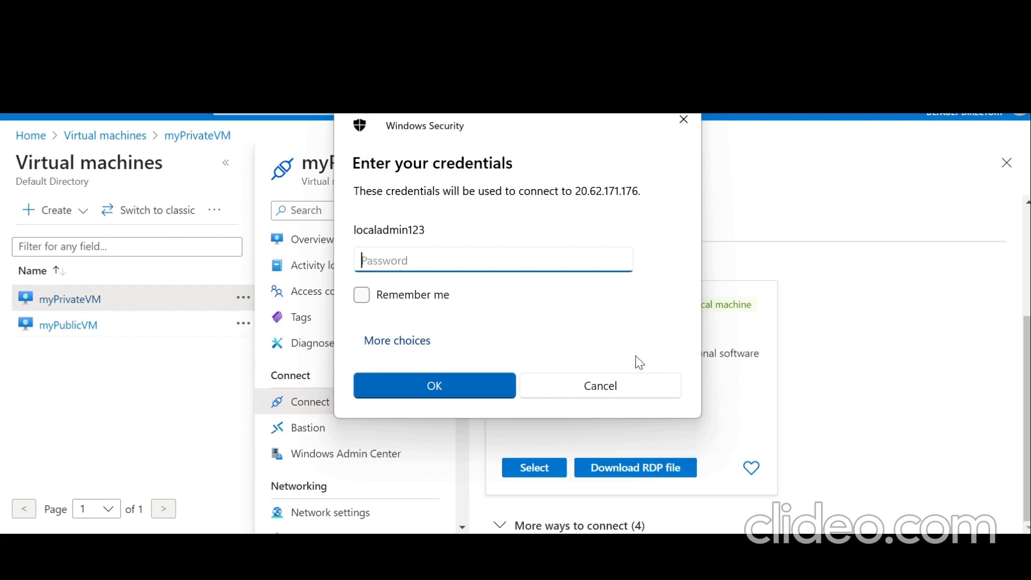
text(•••••••••••••••••)
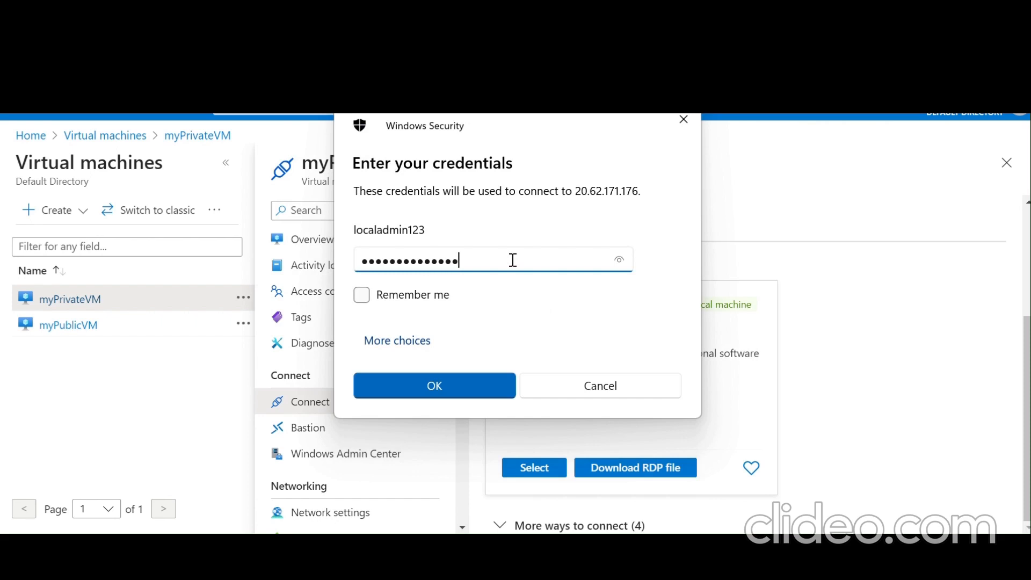
click(478, 384)
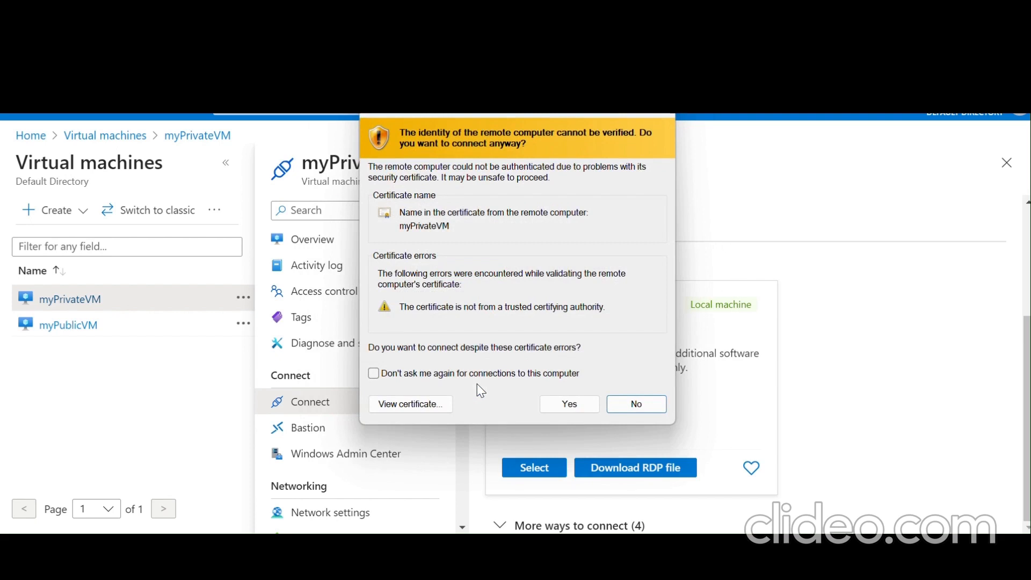
click(563, 406)
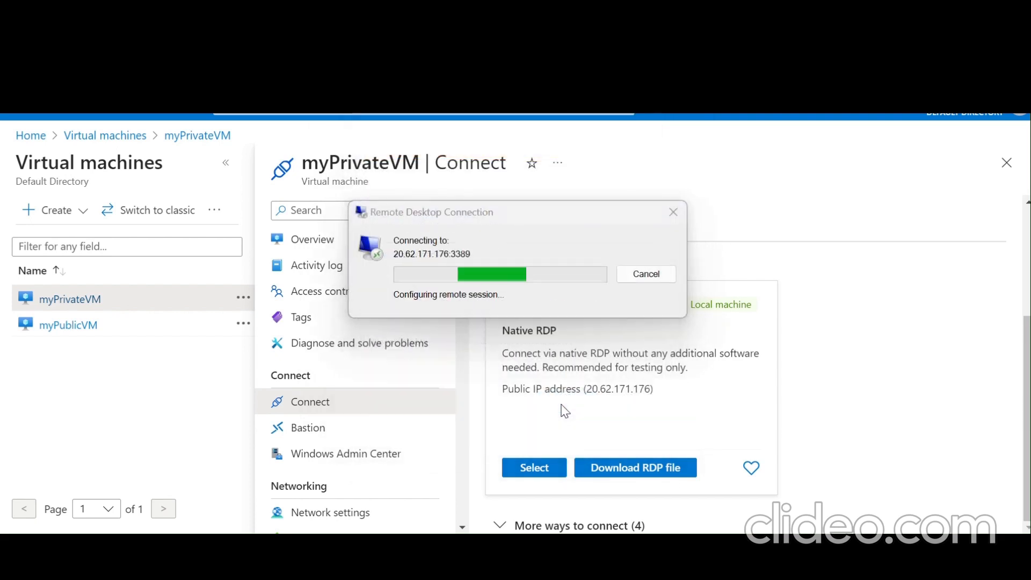